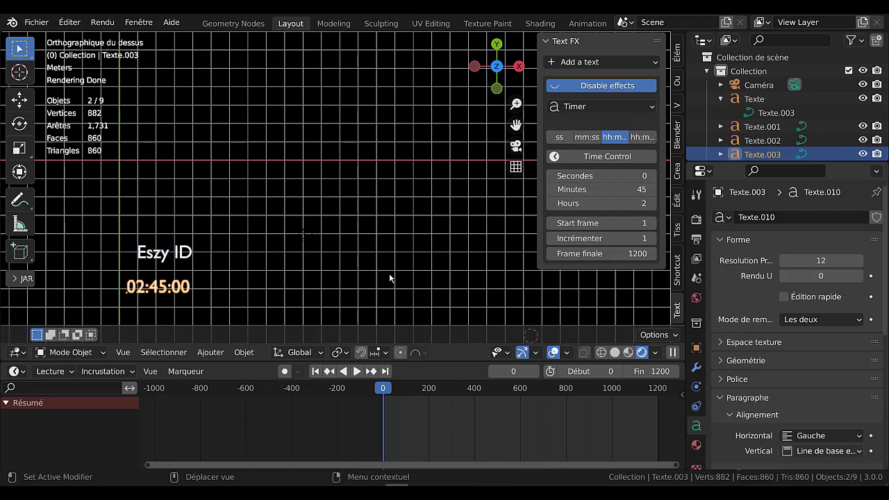
Orbit, return to top view, zoom in on the texts, and play the lyric, counter and timer animation.
middle_drag(371, 233, 364, 218)
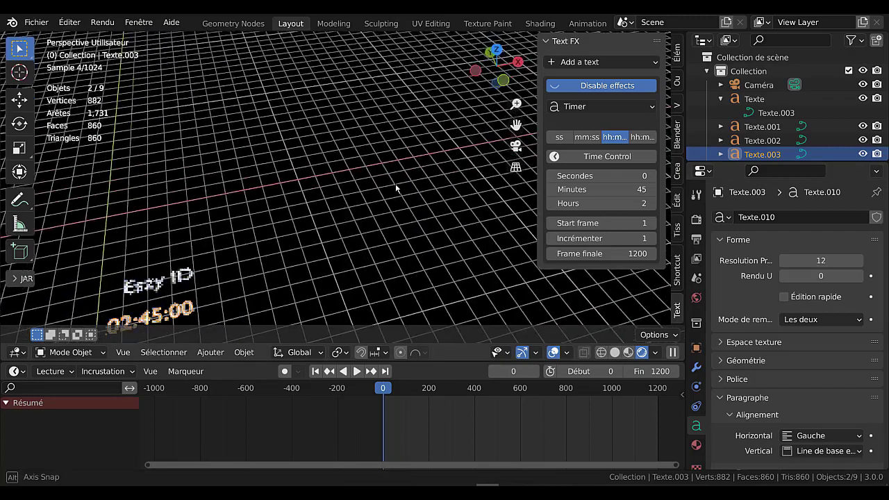
key(KP_7)
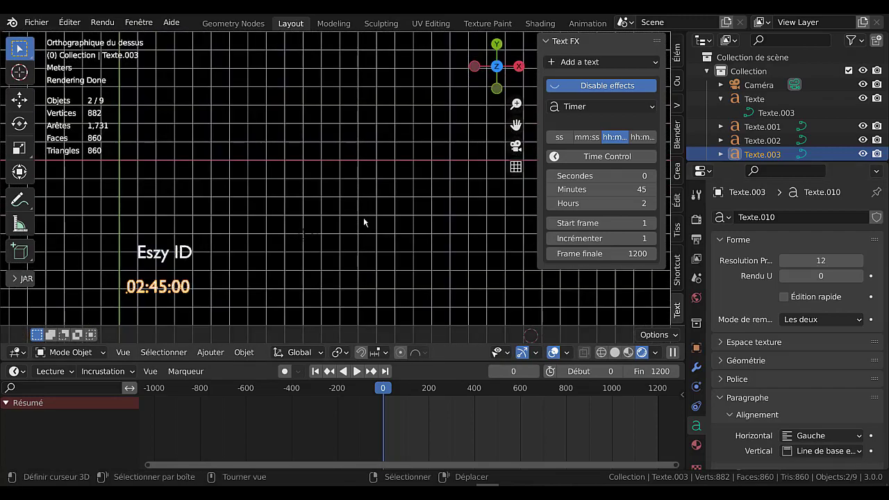
scroll(363, 223, down, 4)
scroll(274, 278, up, 1)
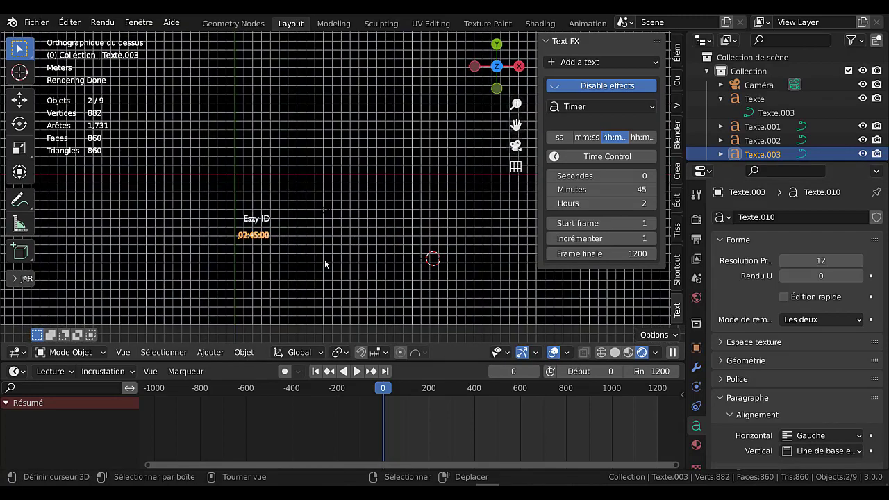
scroll(316, 243, up, 1)
scroll(315, 240, up, 1)
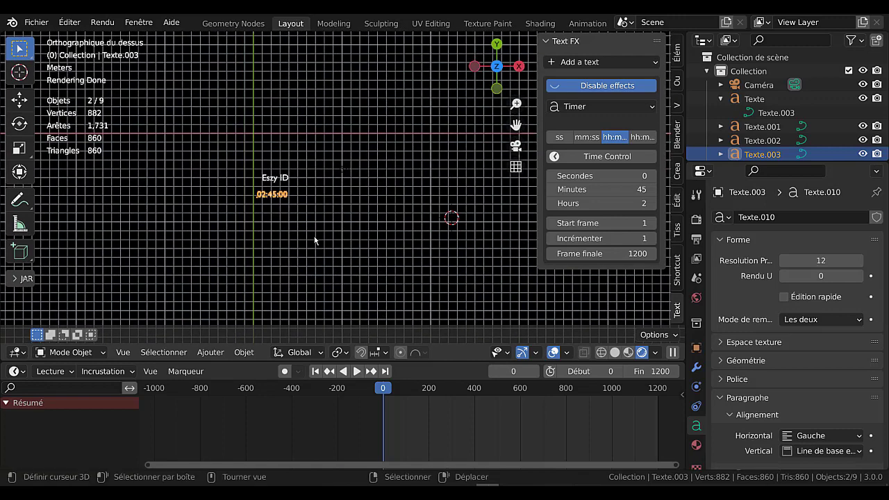
scroll(314, 238, up, 1)
scroll(315, 238, up, 1)
click(356, 371)
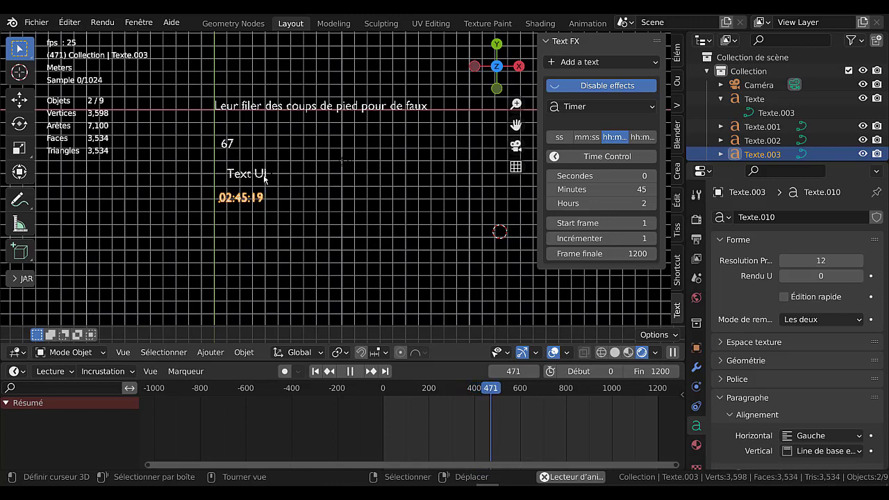
Let playback loop, narrow the Text FX sidebar, and open the Éditer menu toward Préférences.
scroll(264, 177, up, 2)
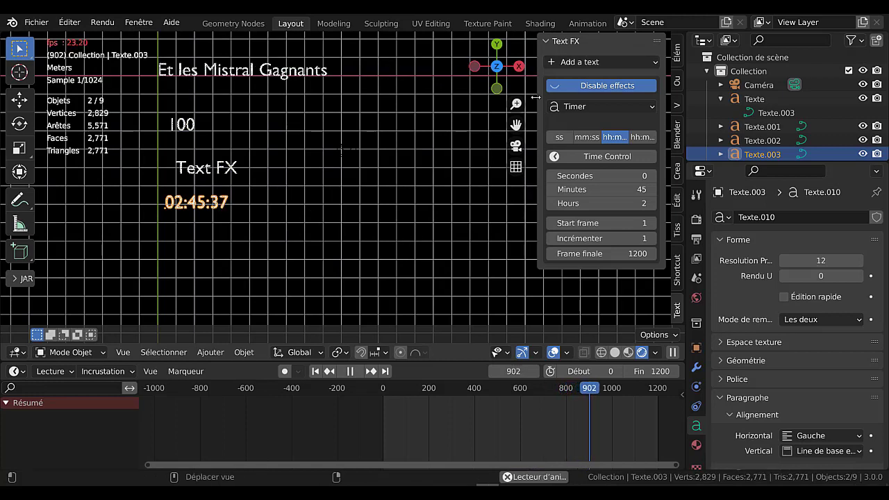
mouse_move(535, 100)
mouse_down()
mouse_move(539, 115)
mouse_move(557, 115)
mouse_up()
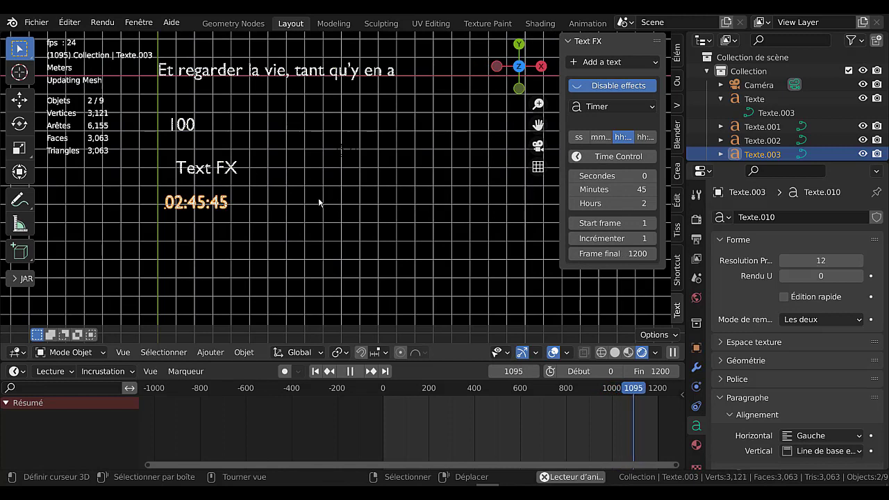
click(39, 24)
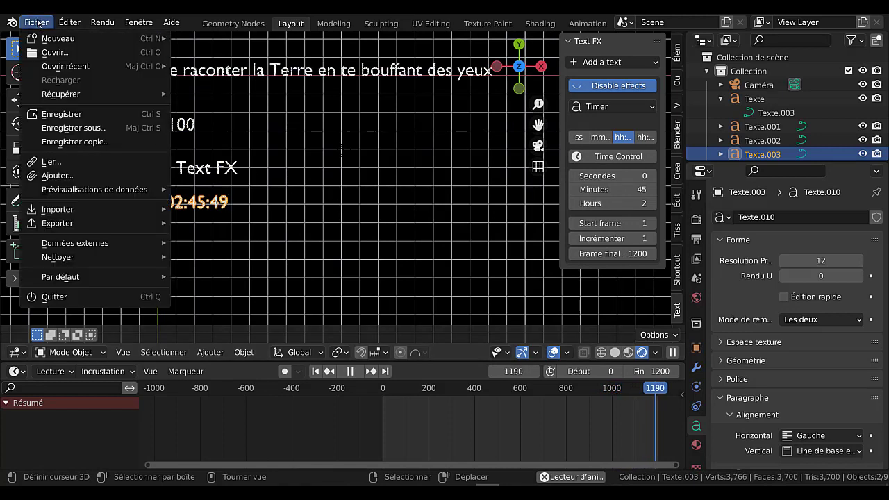
mouse_move(70, 22)
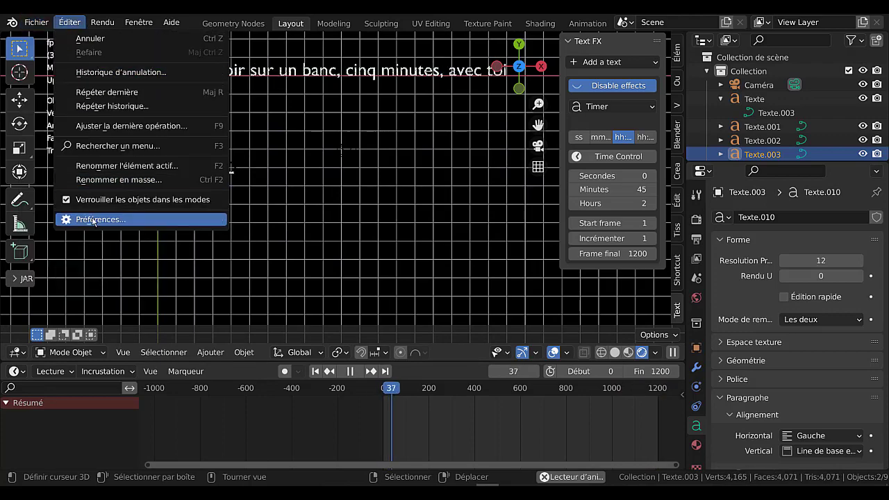
click(92, 221)
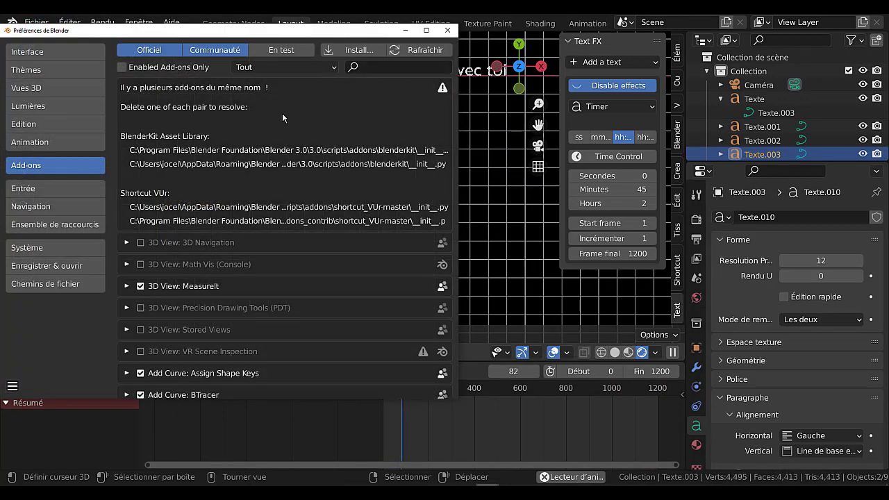
click(355, 50)
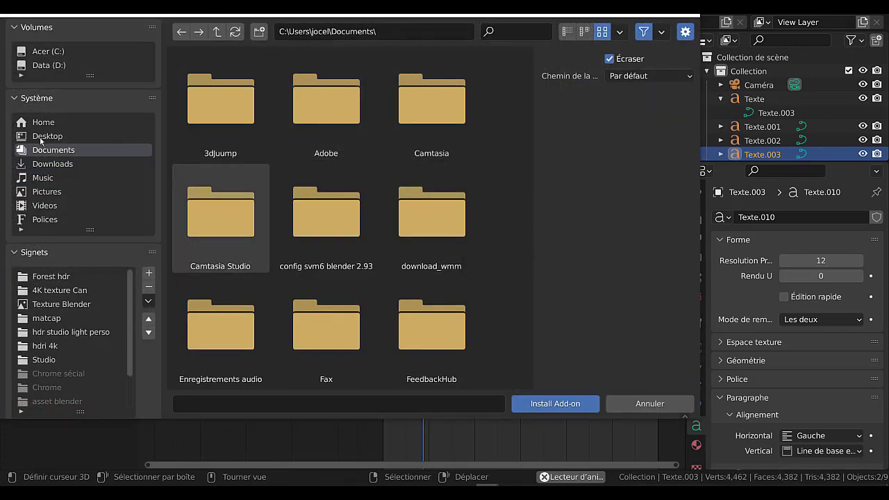
click(43, 136)
scroll(525, 264, down, 3)
scroll(525, 264, down, 5)
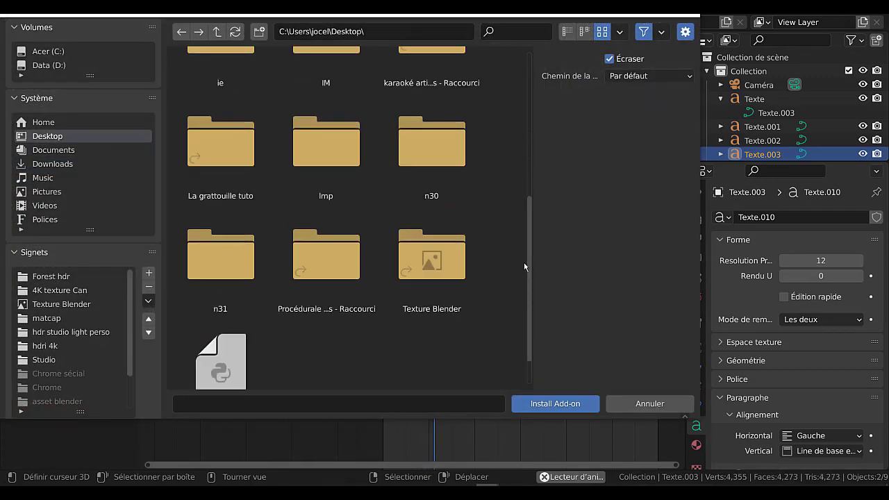
scroll(525, 264, down, 2)
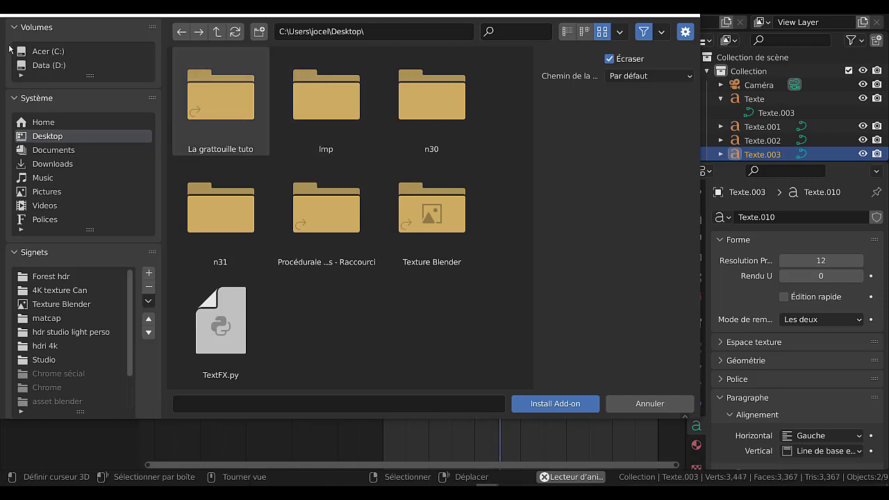
click(647, 405)
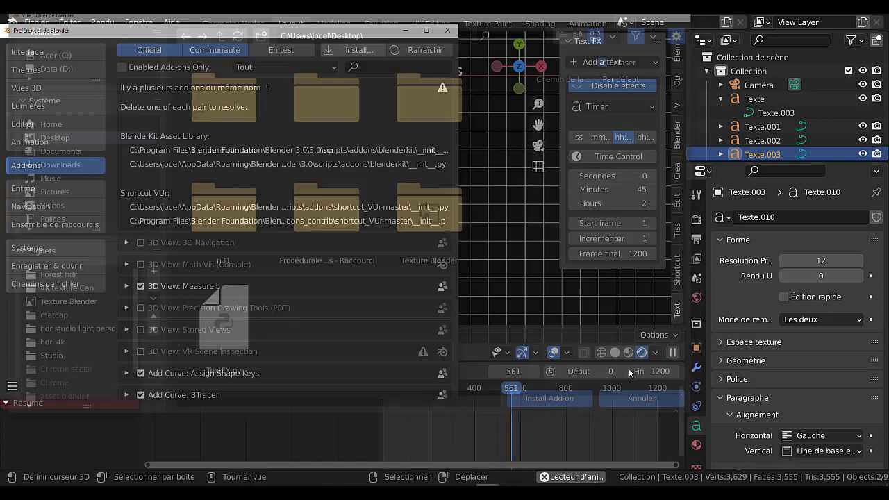
click(447, 30)
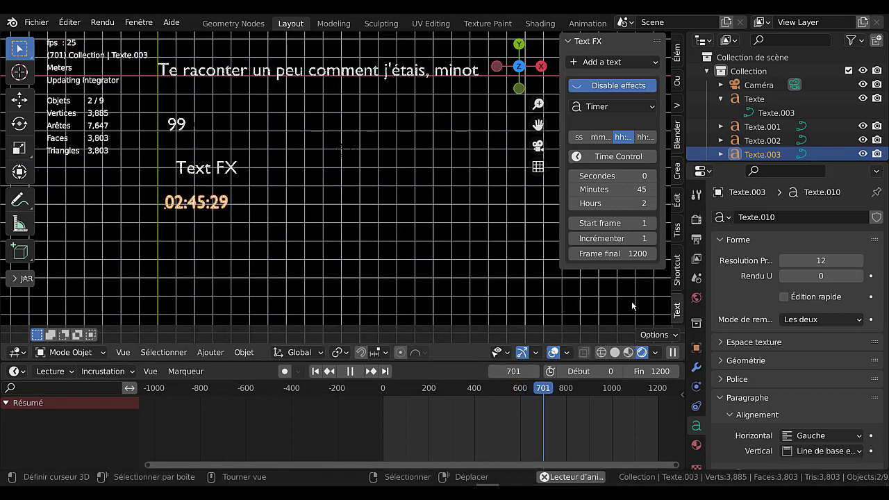
Dismiss the new file's splash screen and show the Text FX tab in the N sidebar.
click(453, 278)
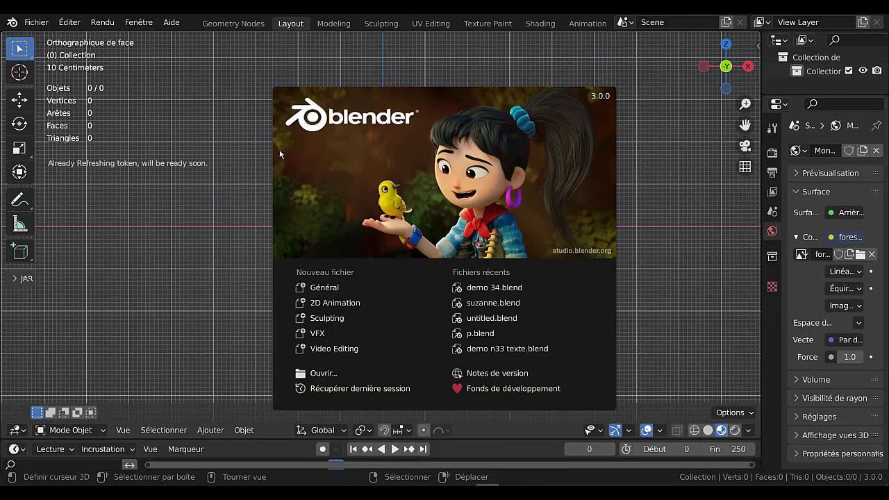
click(184, 256)
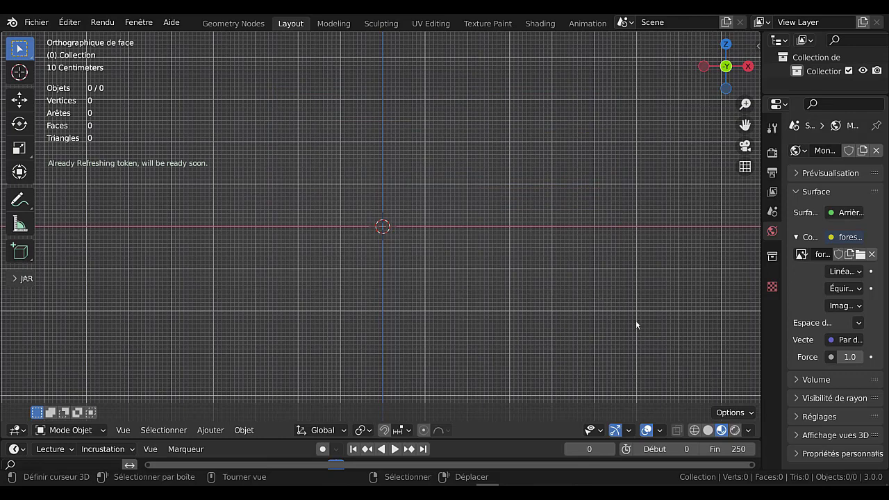
key(n)
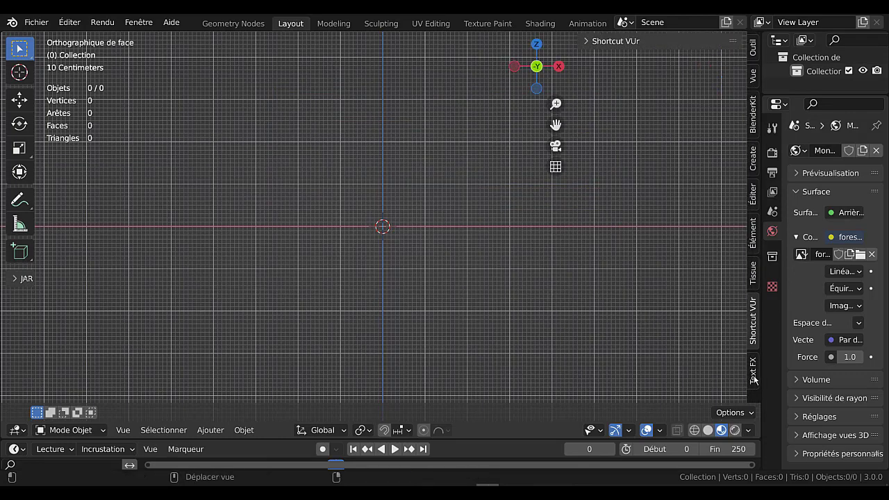
click(754, 377)
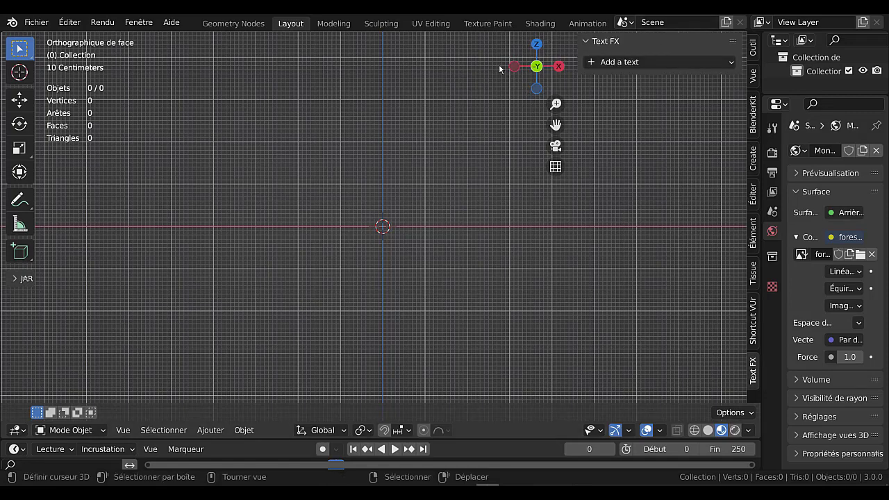
Add a Simple 'Text' object through Text FX, frame it in top view, and show its effect list.
click(653, 62)
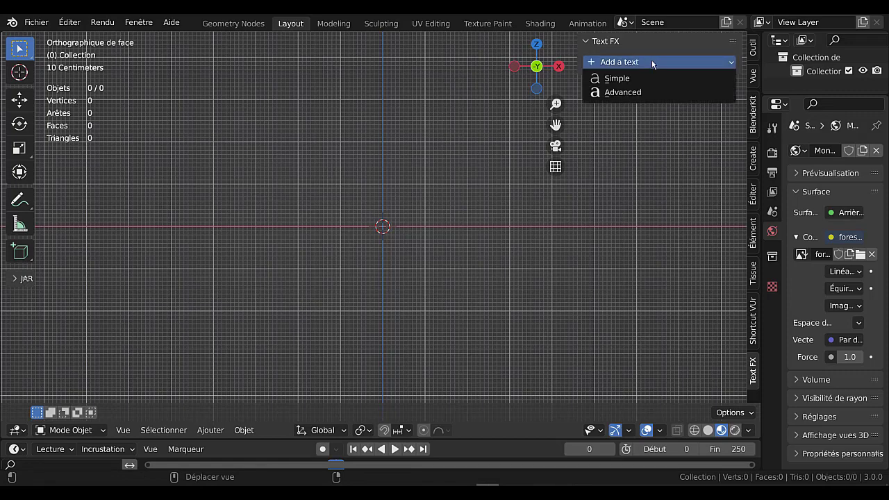
click(621, 78)
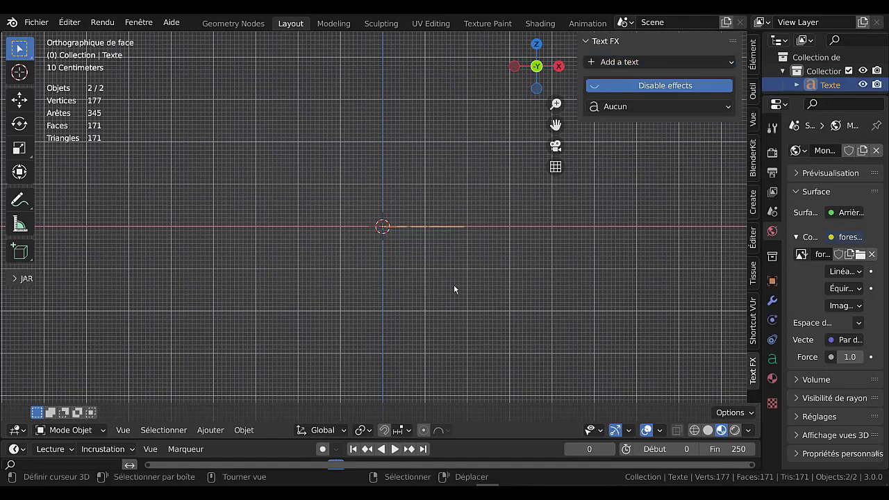
key(KP_7)
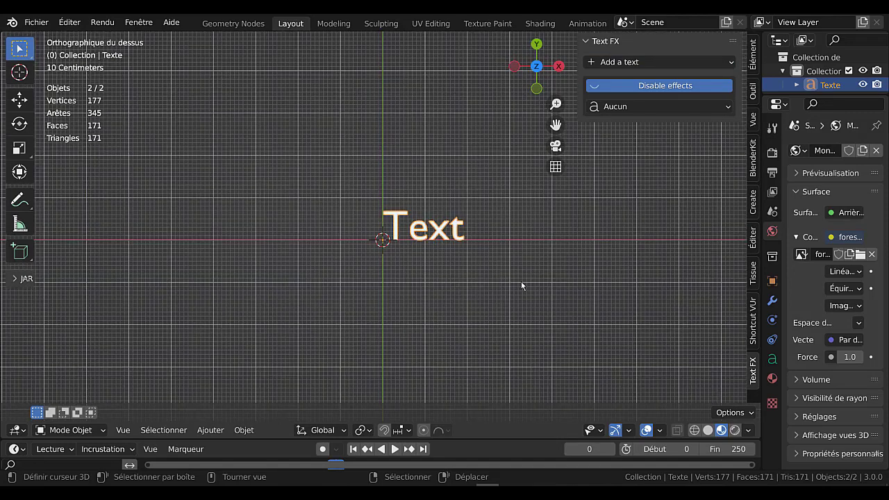
scroll(521, 285, up, 1)
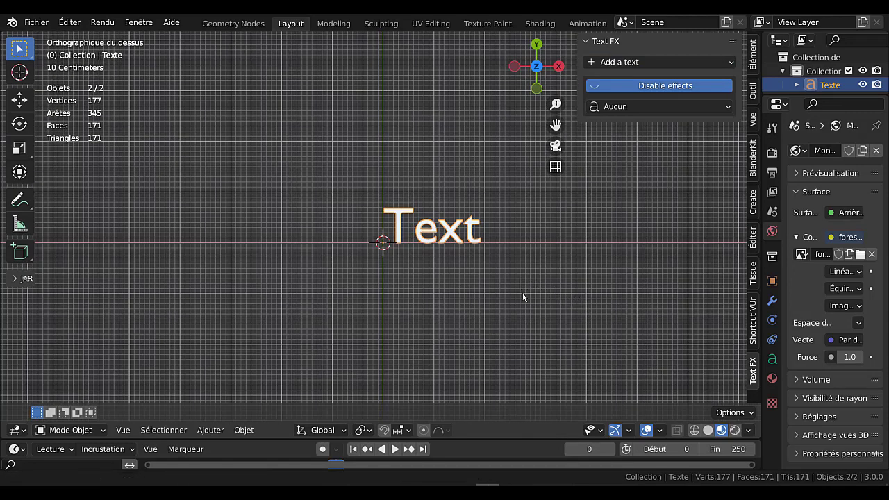
shift+middle_drag(524, 297, 454, 298)
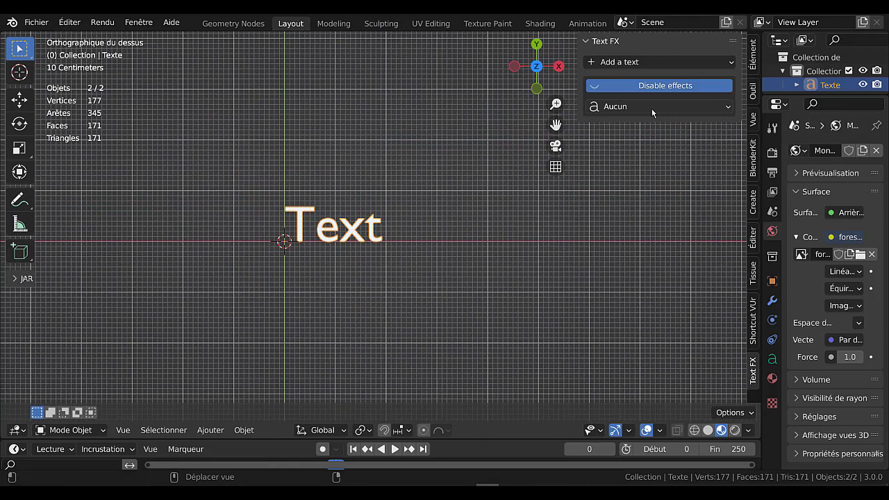
click(651, 108)
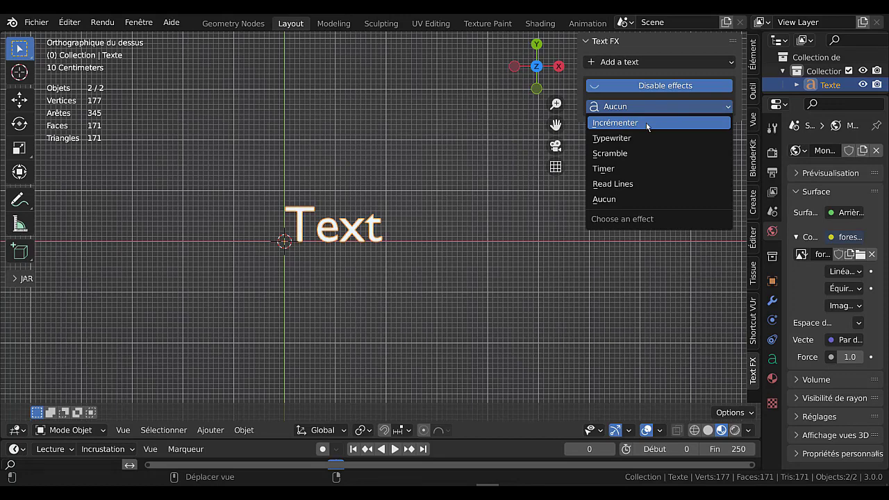
Apply the Incrémenter effect, enlarge the timeline, and play the count up from 0.
click(647, 123)
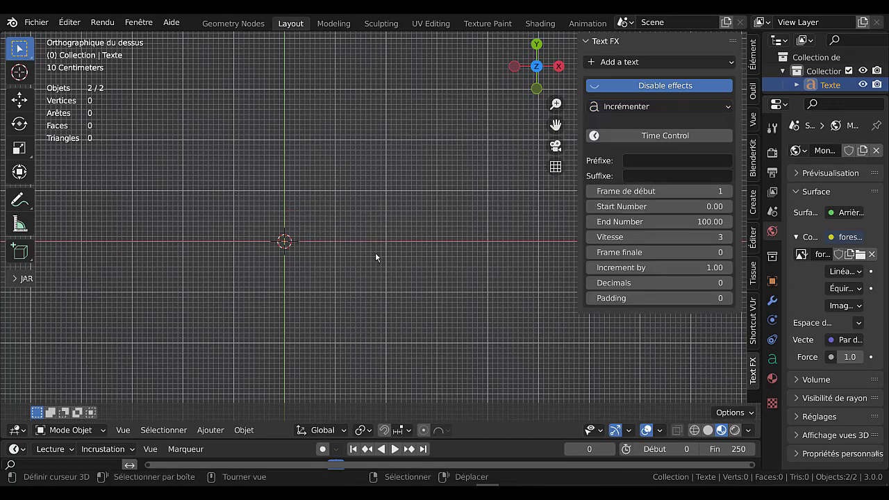
scroll(375, 257, right, 3)
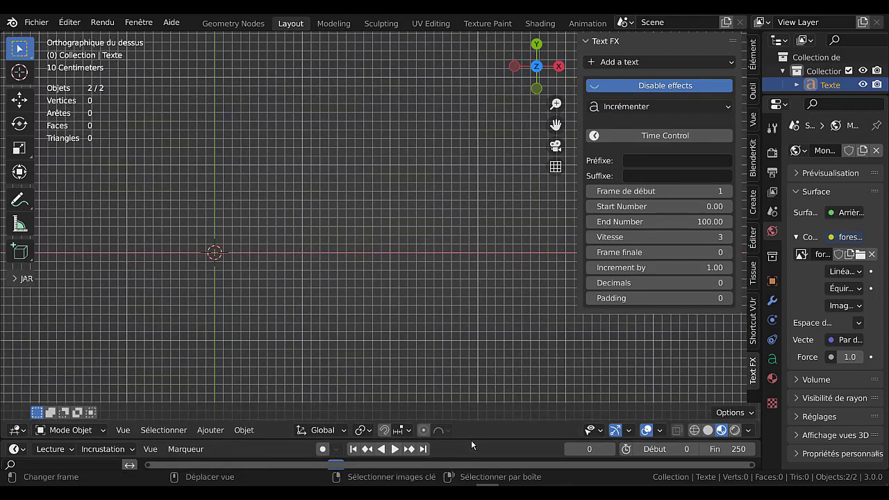
drag(470, 440, 471, 356)
click(394, 366)
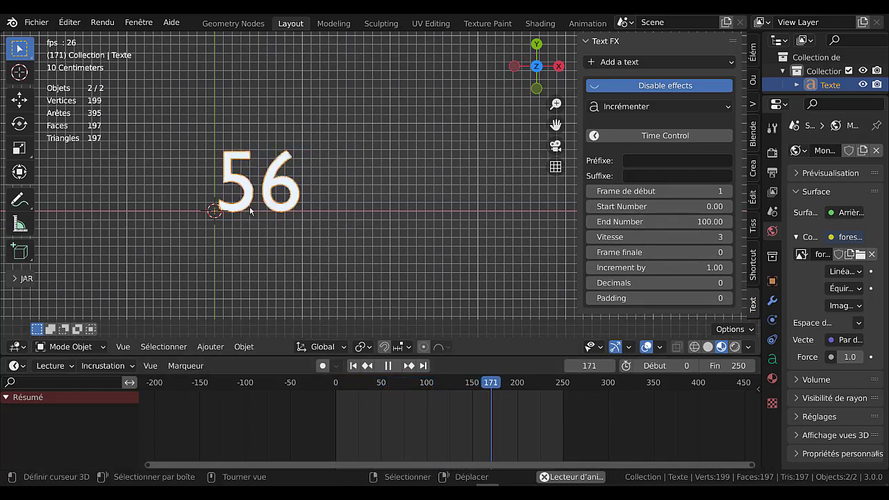
Set the counter's End Number to 200.
click(693, 222)
text(200)
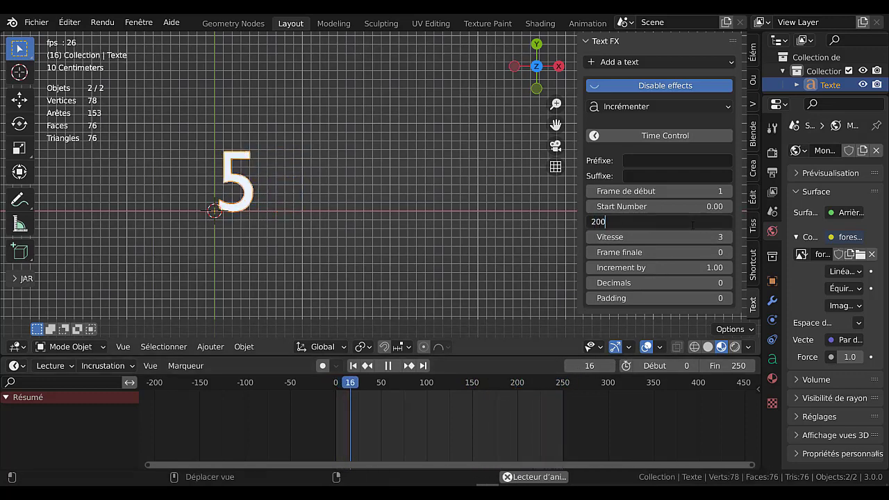
key(Return)
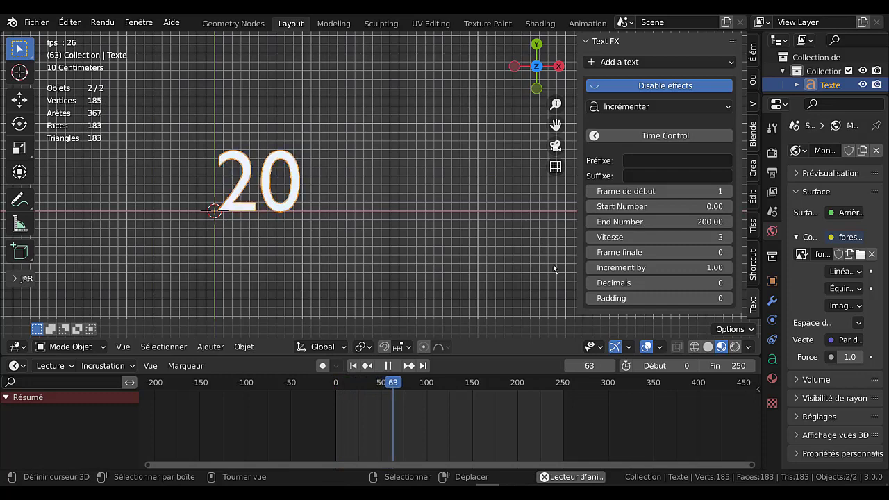
Set the scene's end frame to 500.
click(734, 365)
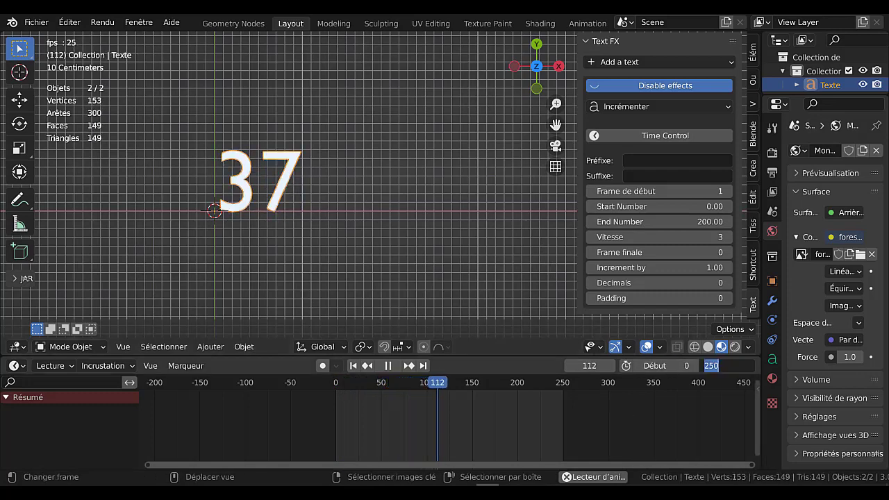
text(500)
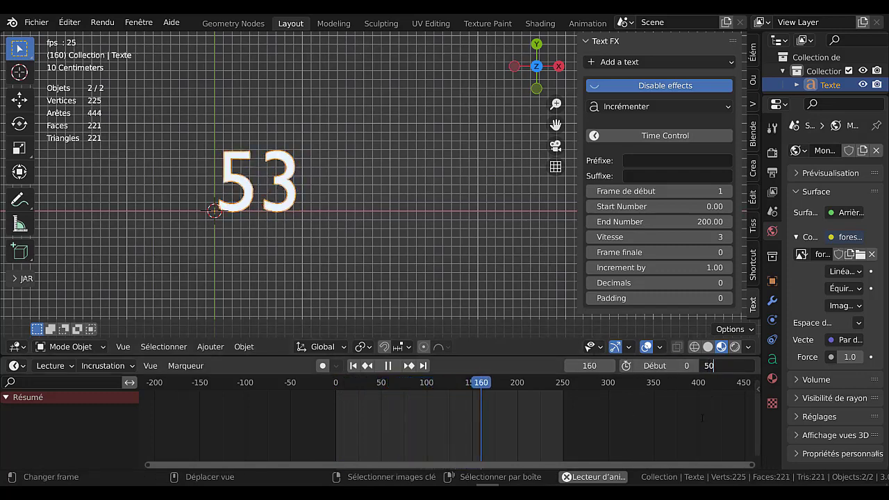
key(Return)
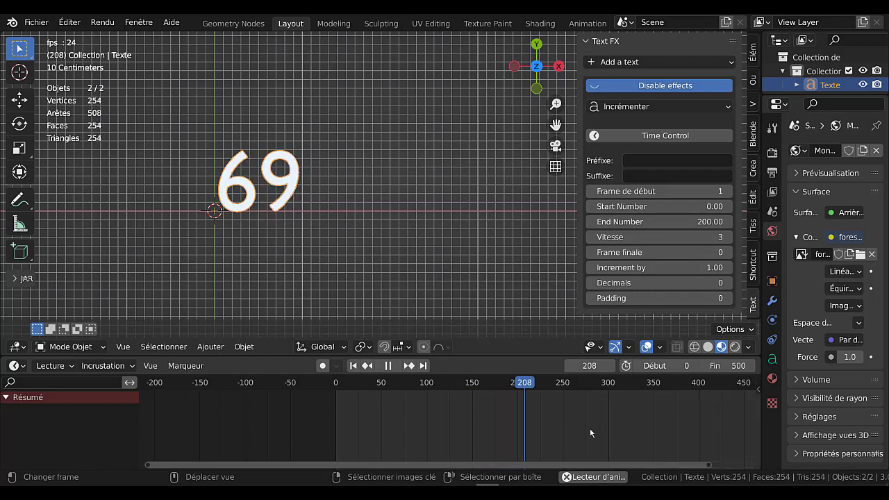
scroll(590, 428, down, 2)
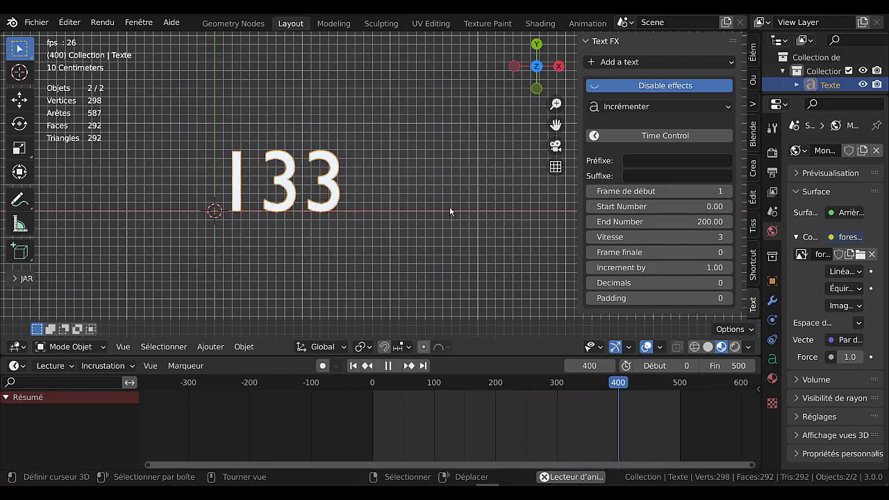
click(680, 136)
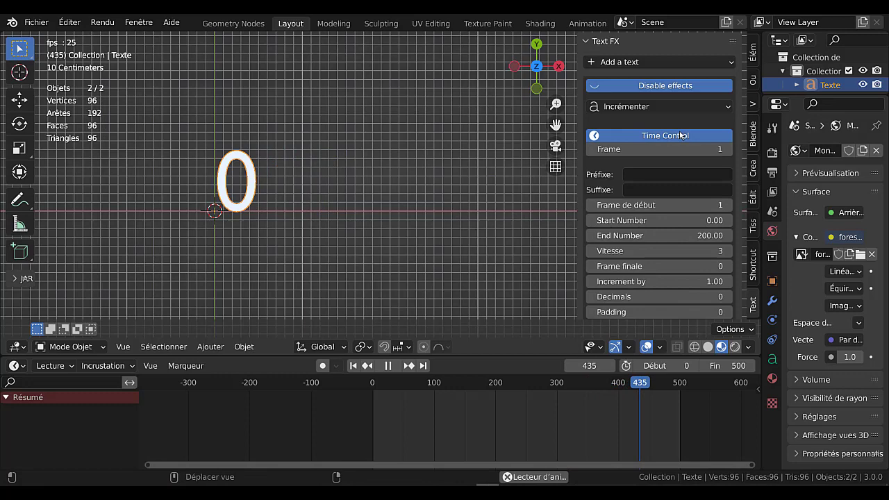
click(665, 135)
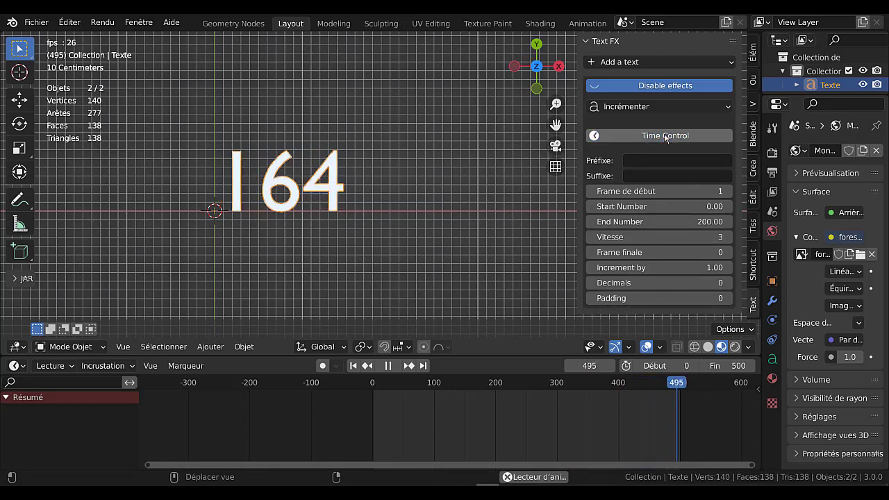
click(664, 135)
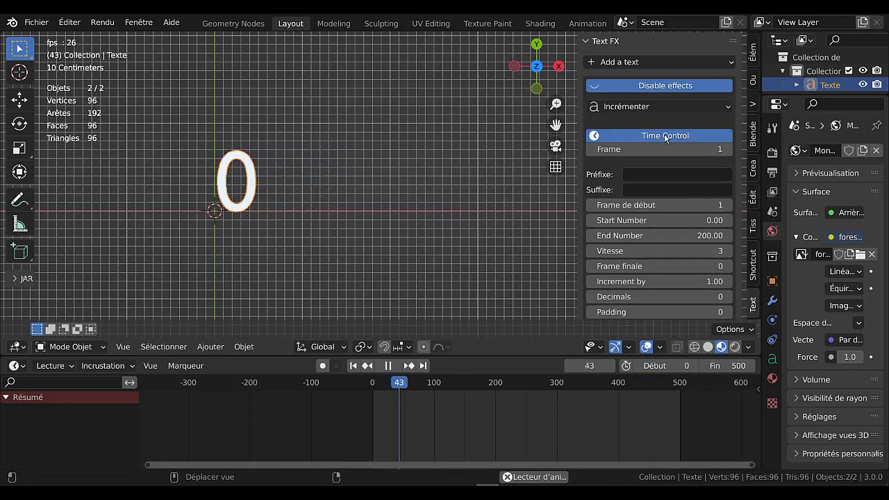
click(672, 136)
click(666, 136)
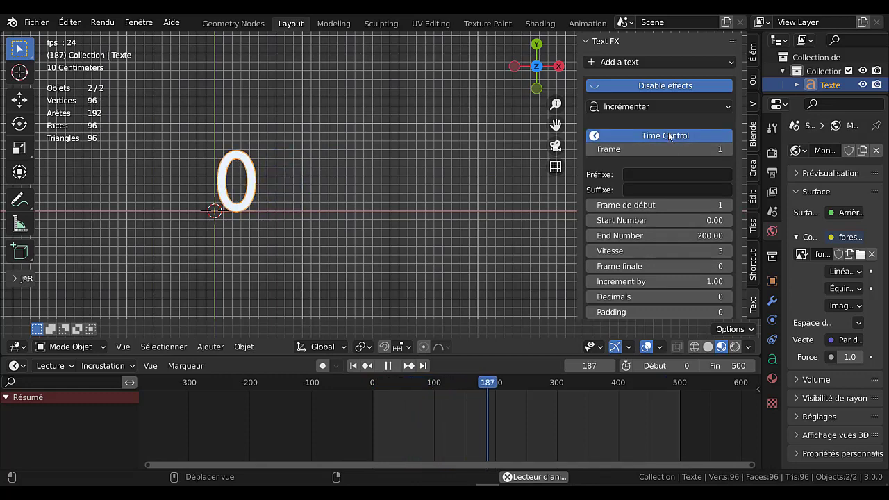
click(668, 135)
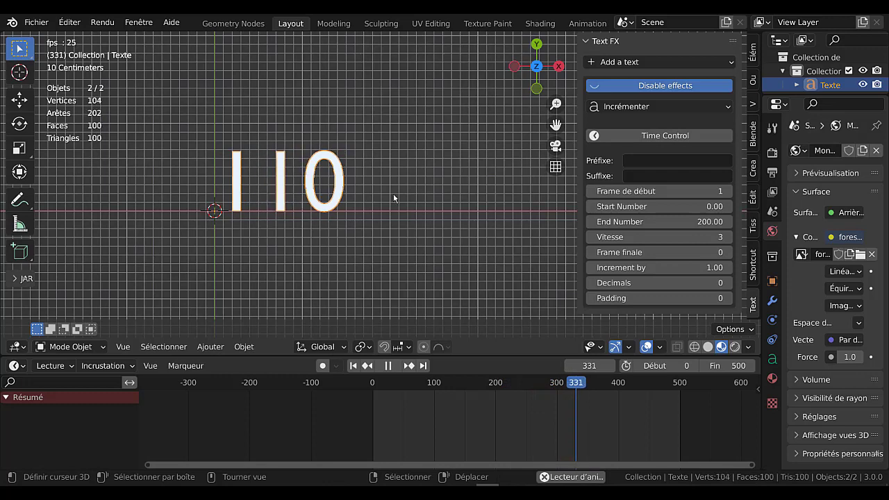
click(389, 366)
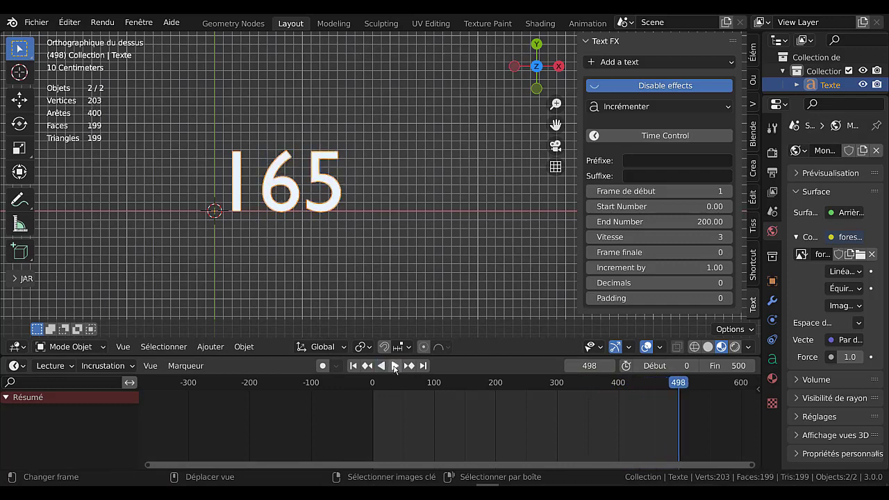
click(395, 366)
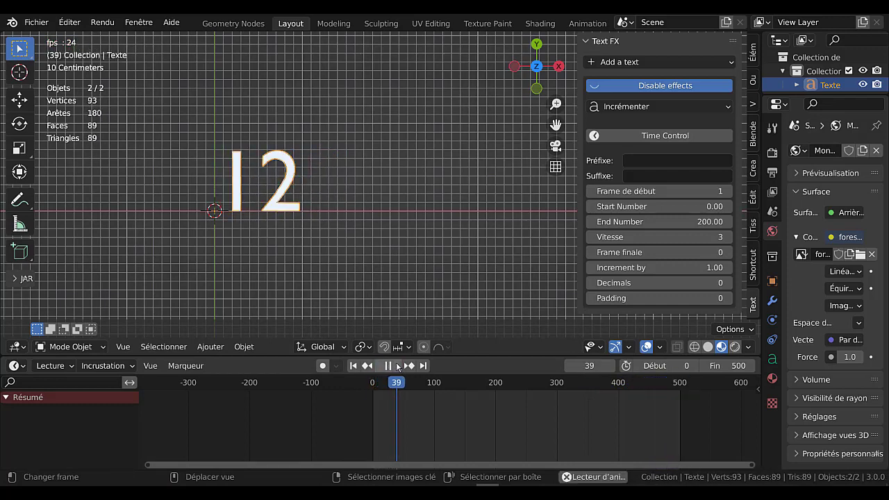
click(392, 366)
click(394, 366)
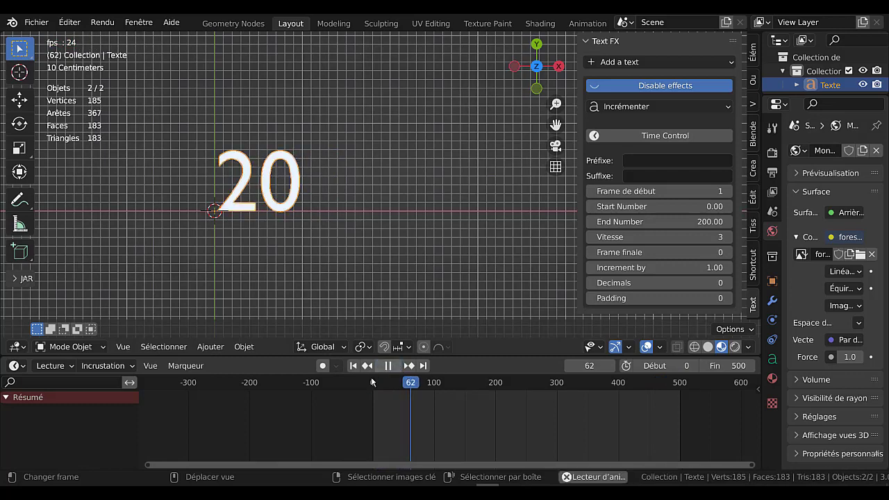
Restart playback and try raising the counter's Vitesse up to 6 and back down.
click(393, 366)
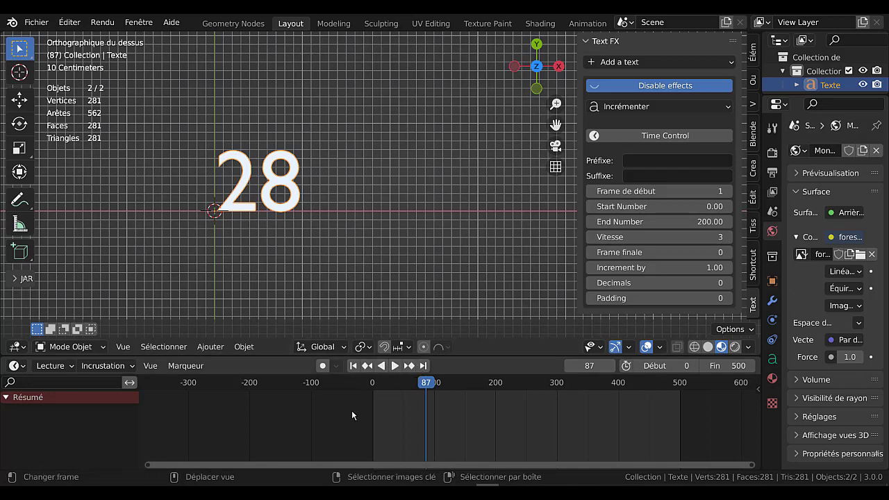
key(shift+Left)
click(395, 367)
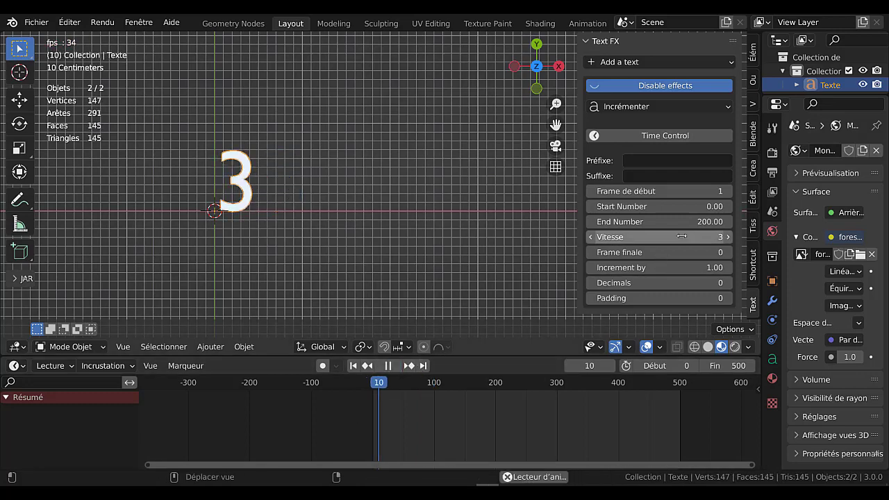
click(727, 237)
click(727, 236)
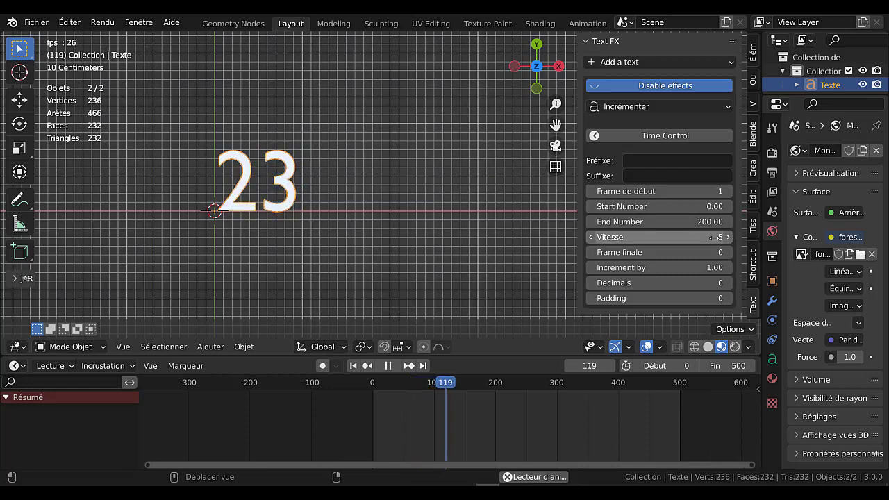
click(727, 237)
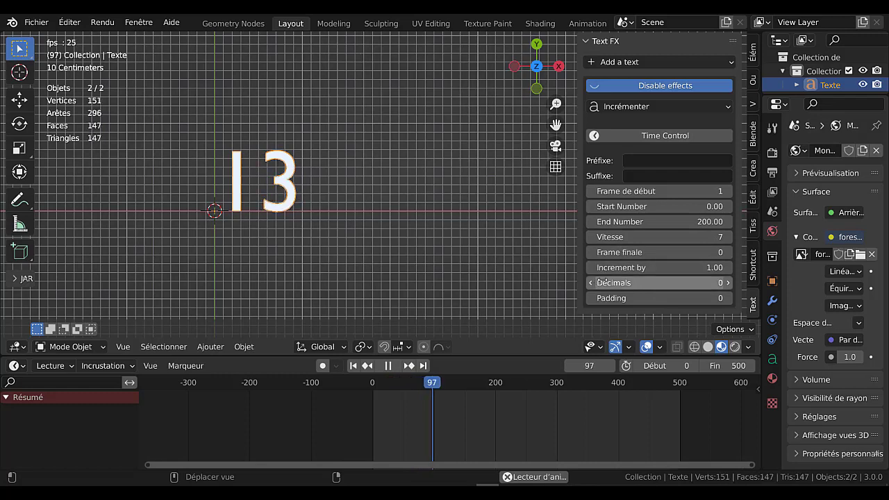
mouse_move(592, 241)
mouse_down()
mouse_move(570, 241)
mouse_move(593, 241)
mouse_up()
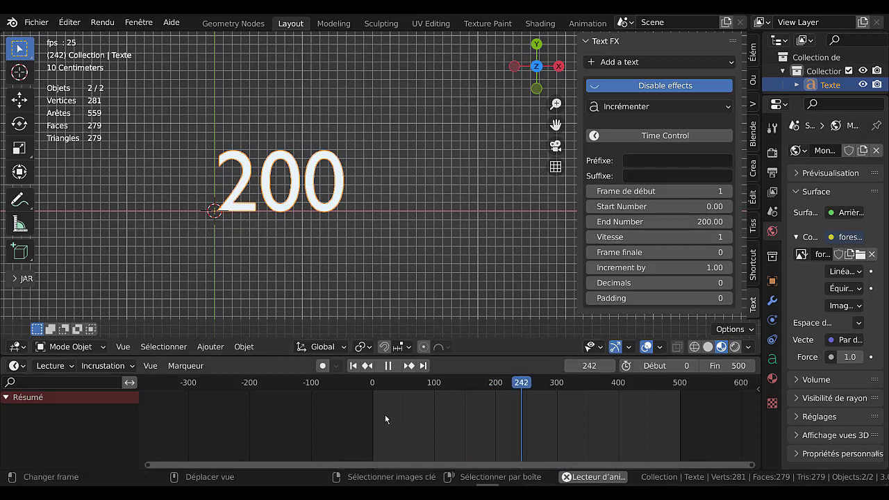
Set Vitesse to 4, nudge End Number to 200.03, enable Time Control, and show the effect list.
key(shift+Left)
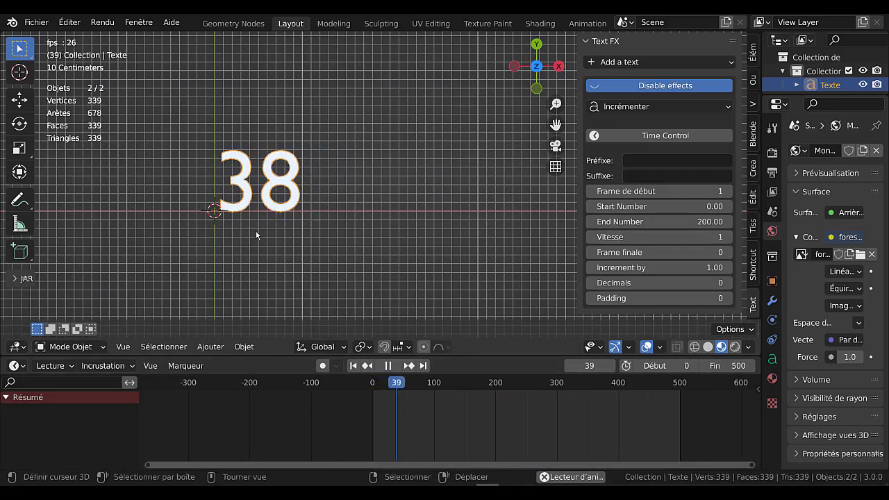
click(729, 222)
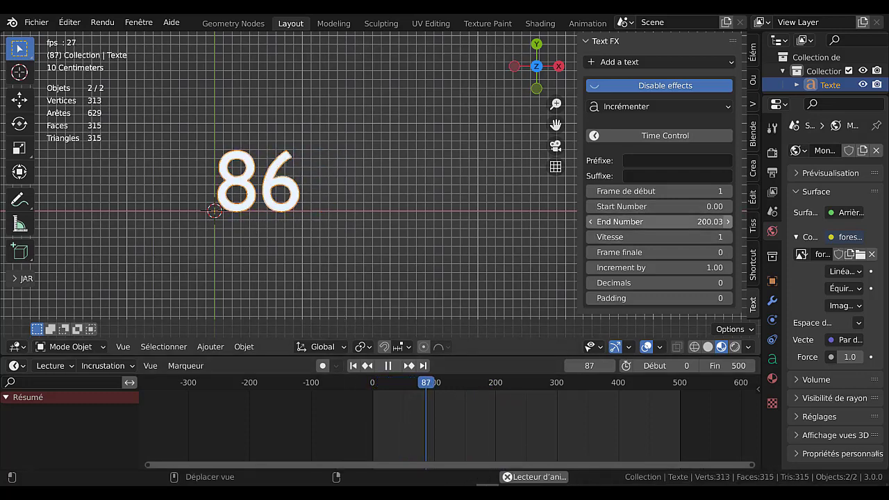
click(728, 237)
click(728, 237)
click(728, 237)
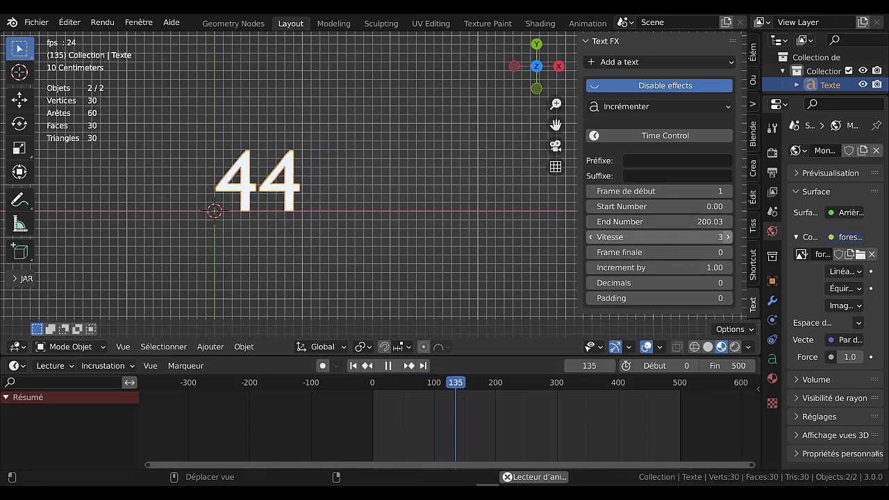
click(663, 137)
click(665, 107)
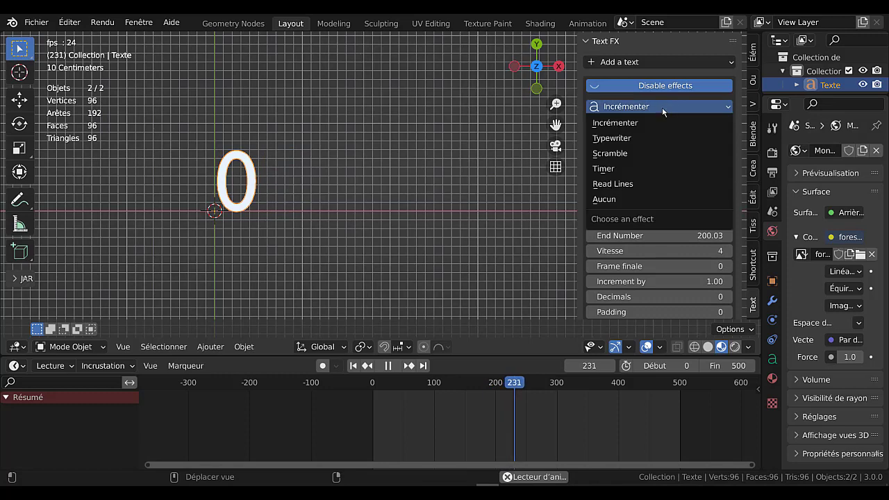
Switch the effect to Typewriter, restart from the first frame, and edit its Letters text.
click(644, 141)
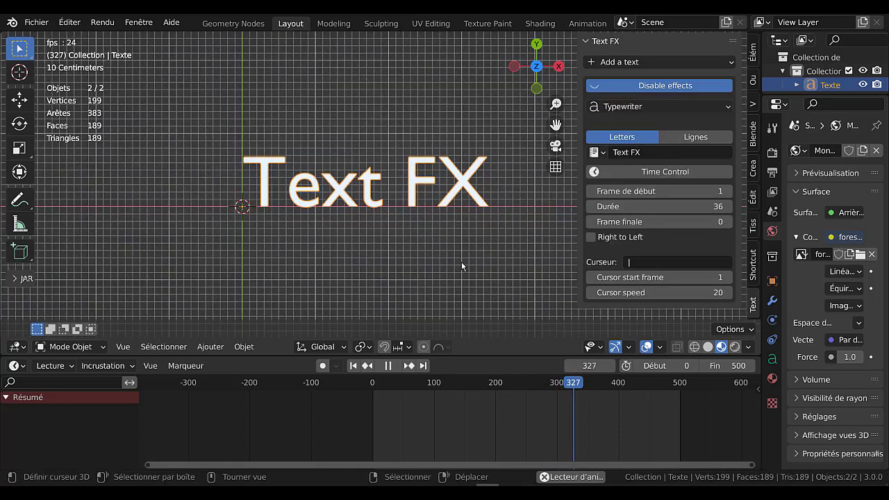
key(shift+Left)
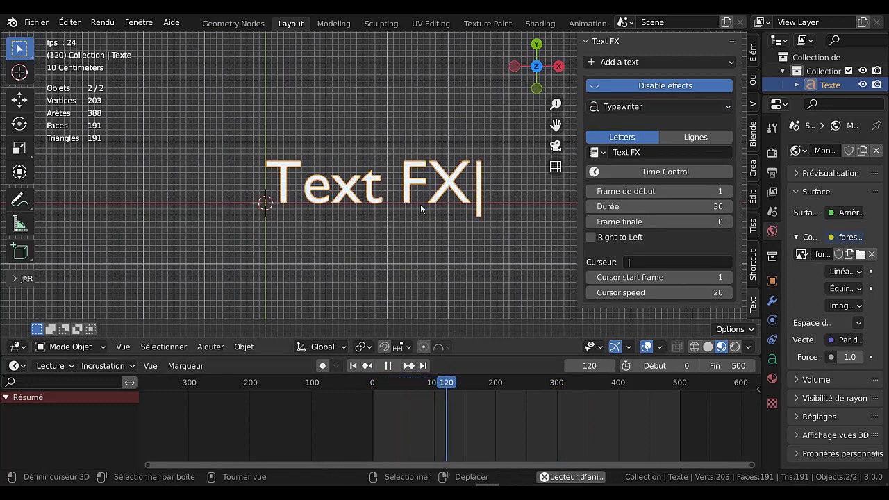
click(652, 153)
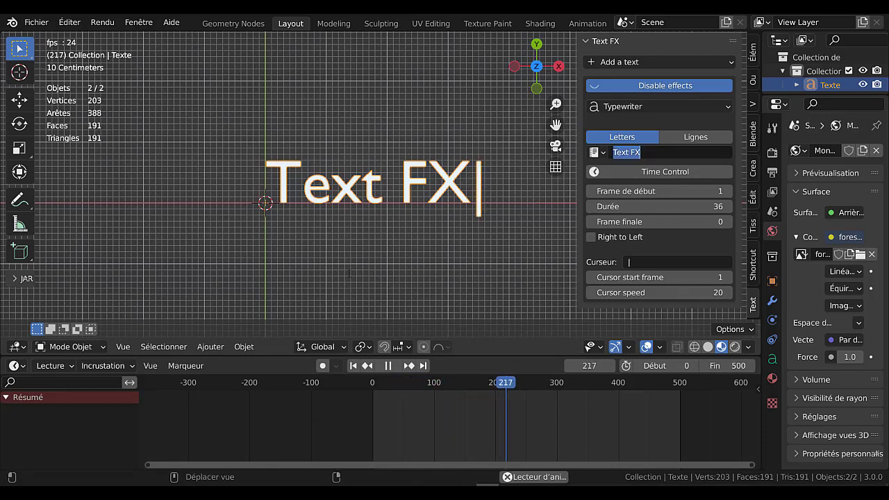
Set the Typewriter text to 'kkkkkkkkkkkkkkkkkkkkkkkkkk' and zoom out to see the whole line.
text(kkkkkkkkkkkkkkkkkkkkkkkkkk)
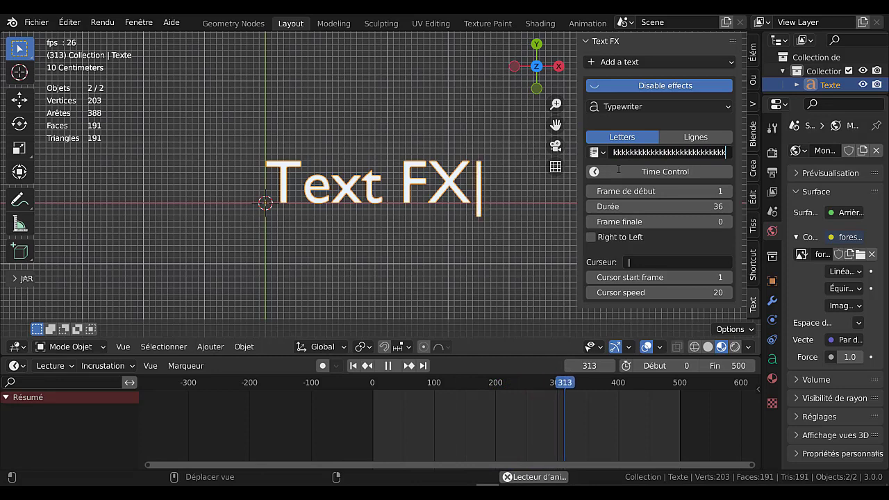
key(Return)
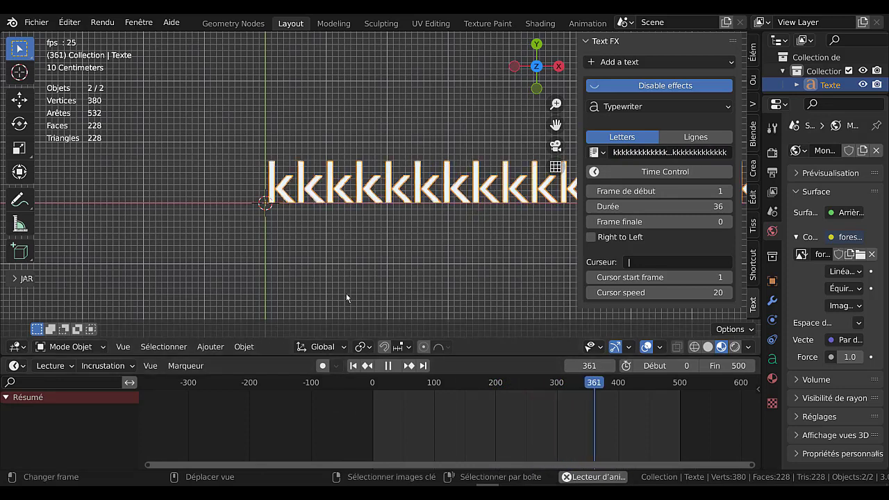
scroll(329, 269, down, 5)
scroll(482, 252, down, 1)
scroll(482, 252, down, 2)
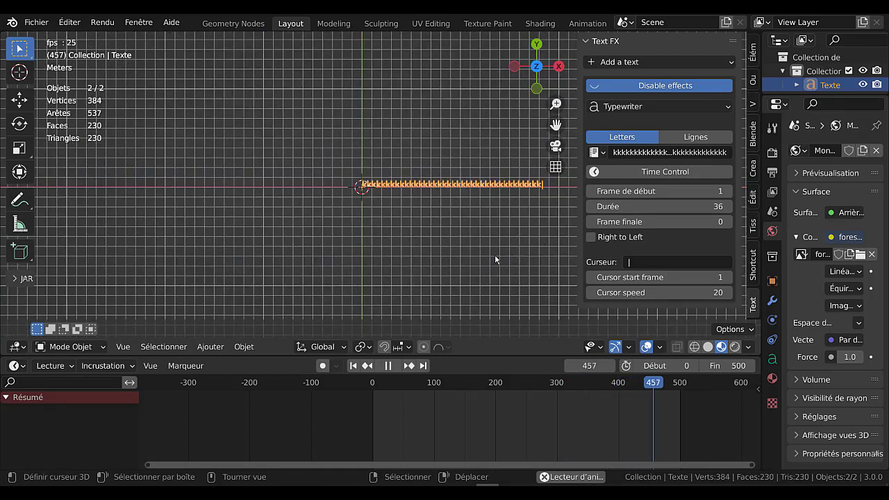
shift+middle_drag(486, 252, 431, 250)
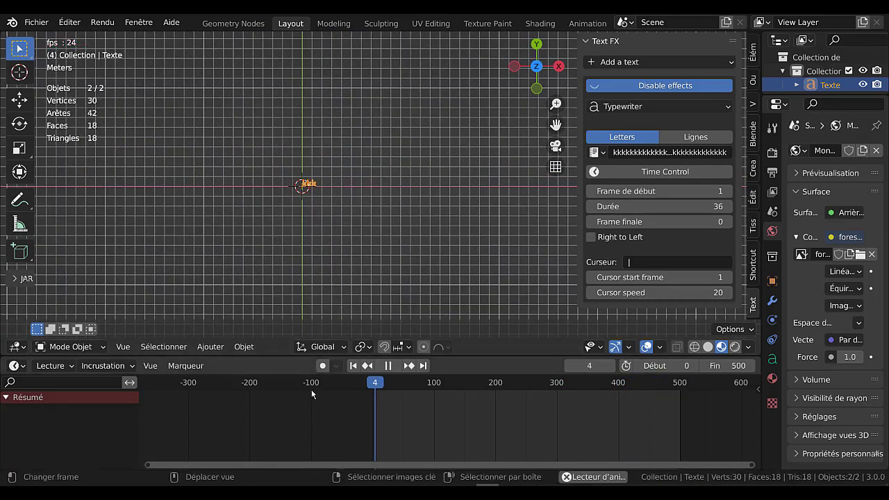
scroll(348, 256, up, 3)
scroll(362, 254, up, 4)
scroll(363, 254, down, 3)
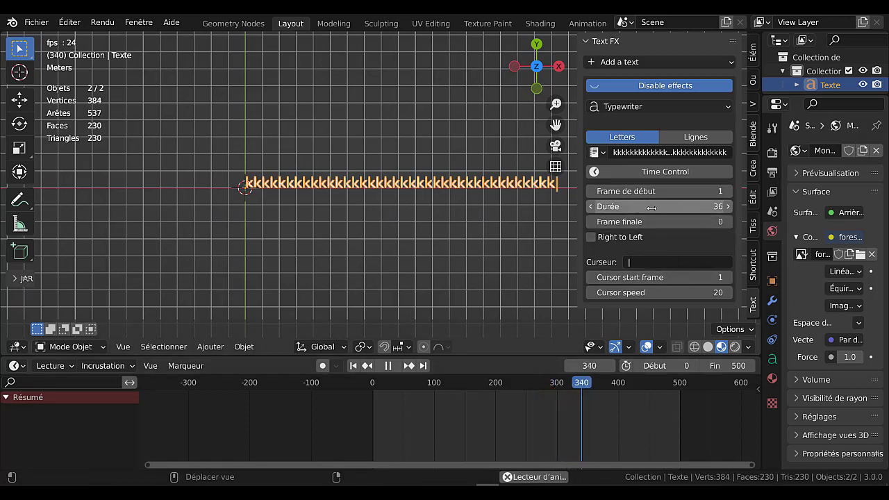
Set the Typewriter Durée to 500 frames and replay from the start to check the speed.
drag(651, 207, 739, 206)
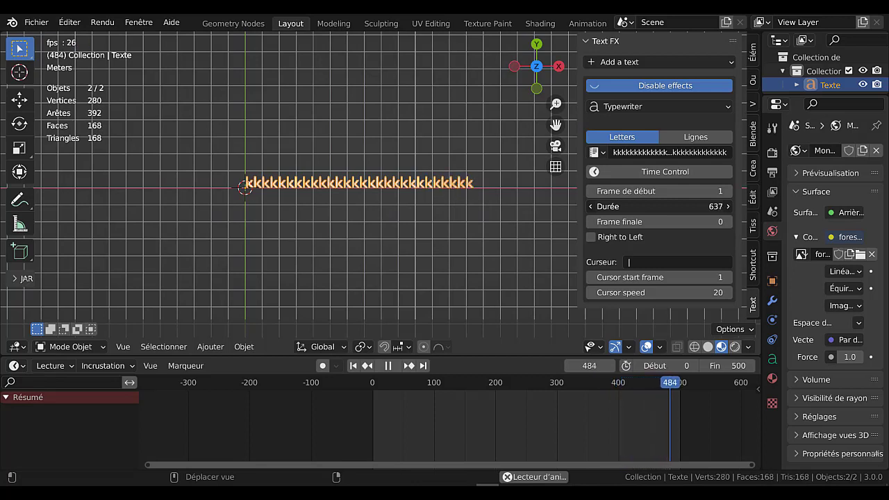
drag(722, 206, 688, 206)
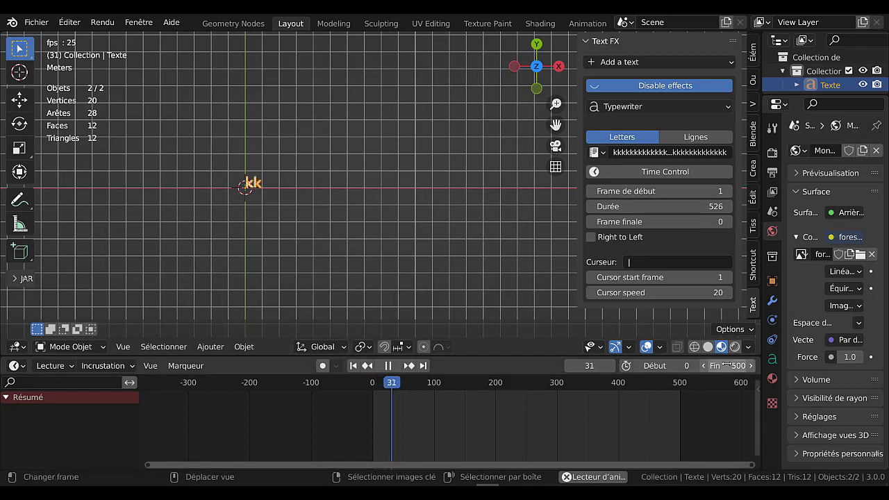
click(708, 207)
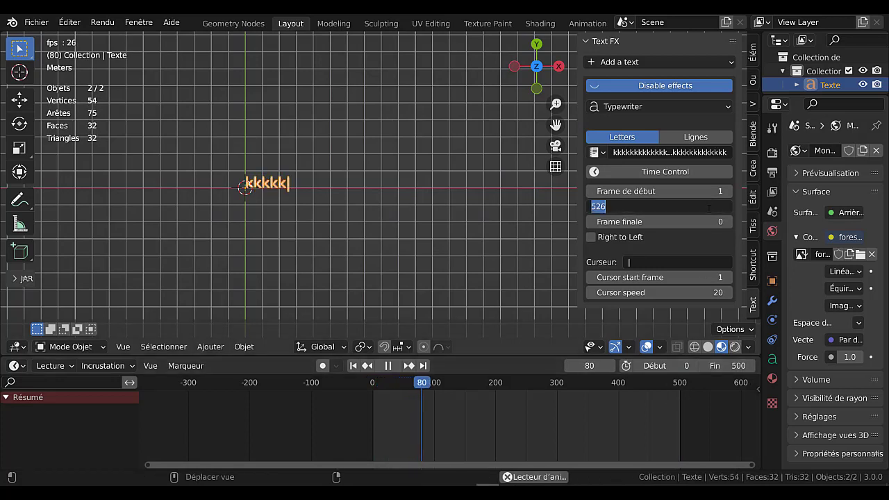
text(500)
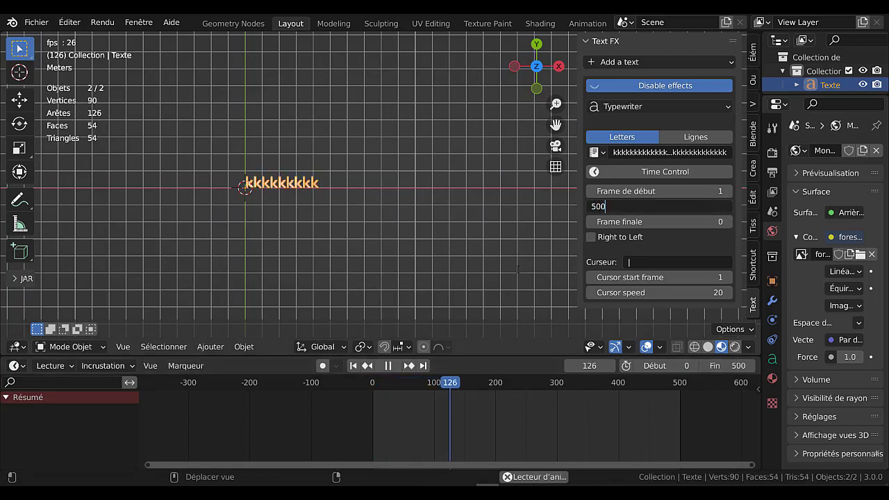
key(Return)
ctrl+scroll(282, 218, down, 3)
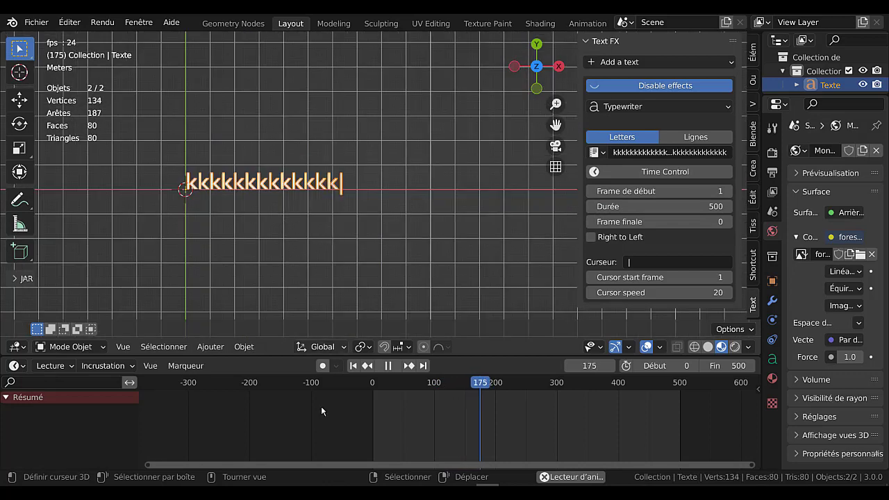
key(shift+Left)
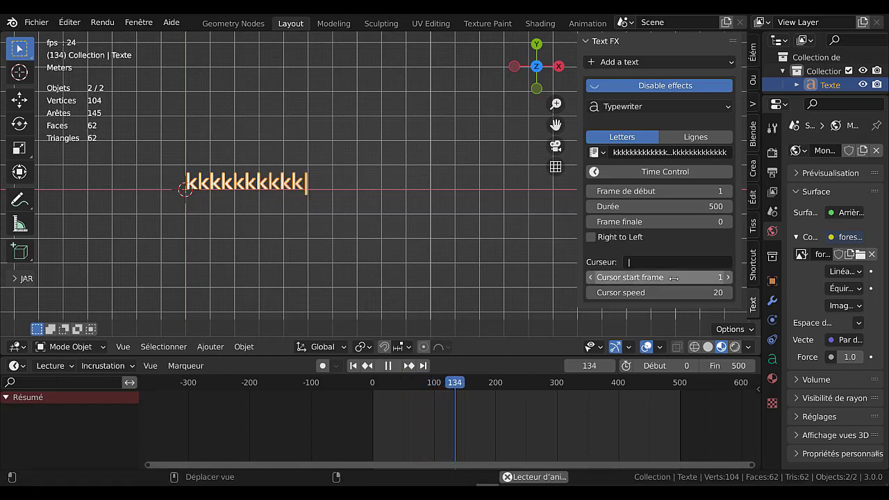
Set the typewriter cursor to '*' and switch the effect to reveal by Lignes.
click(638, 262)
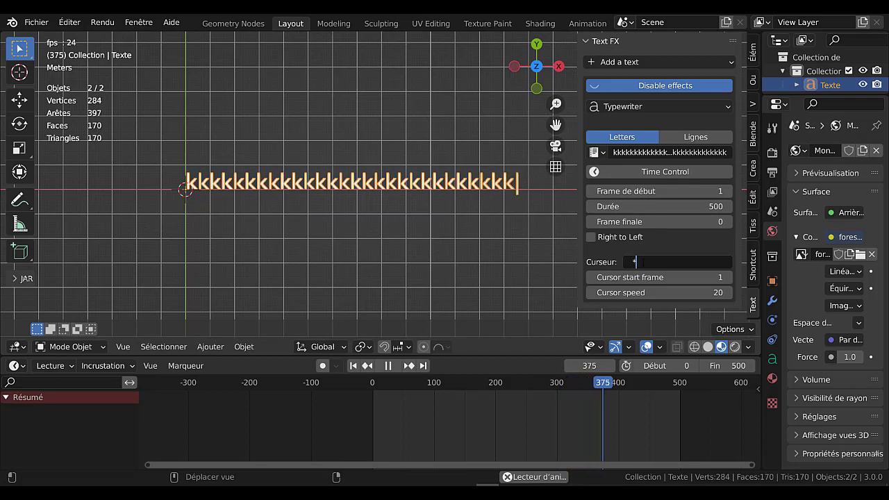
shift+middle_drag(500, 275, 516, 250)
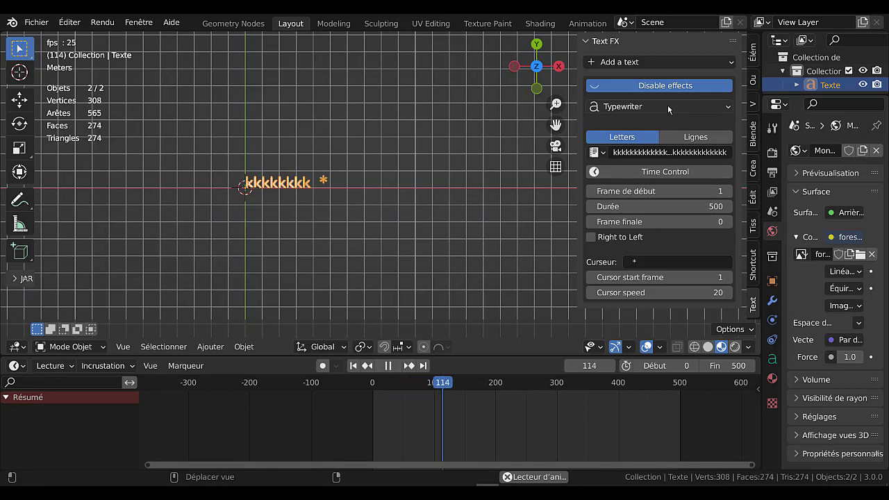
click(685, 139)
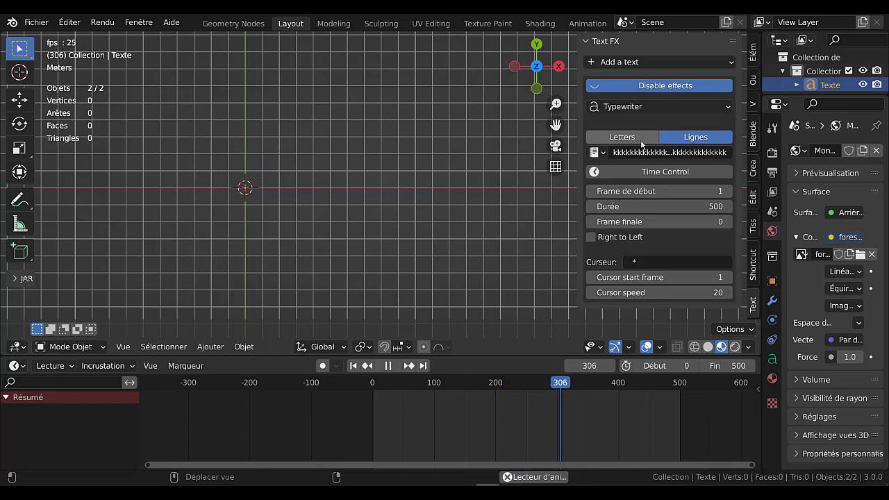
Rewind, scrub the timeline ahead past frame 364, and place the 3D cursor in the viewport.
key(shift+Left)
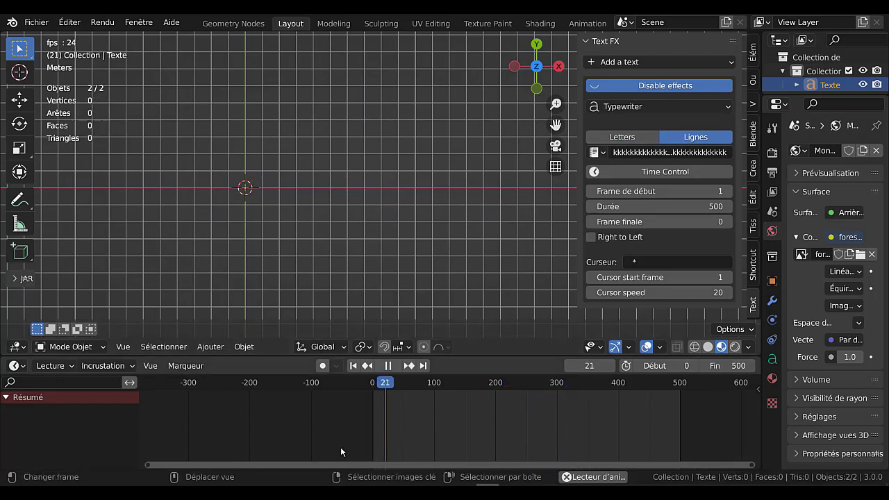
click(597, 413)
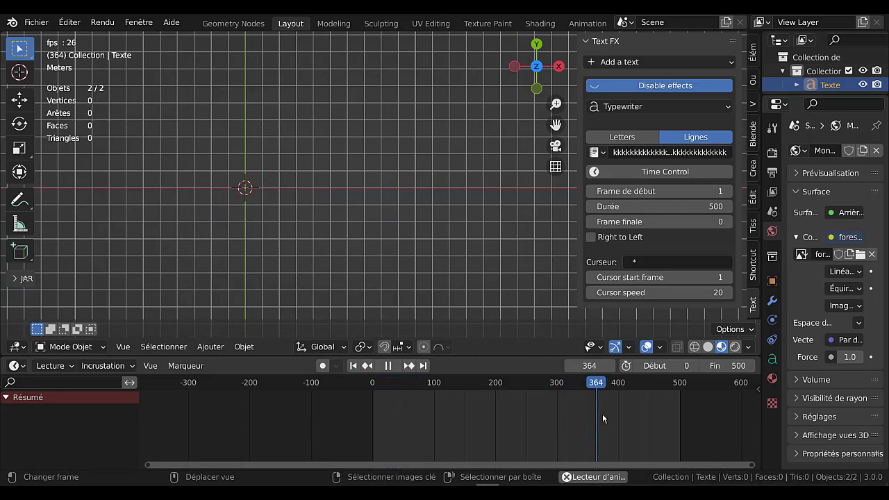
drag(623, 422, 668, 413)
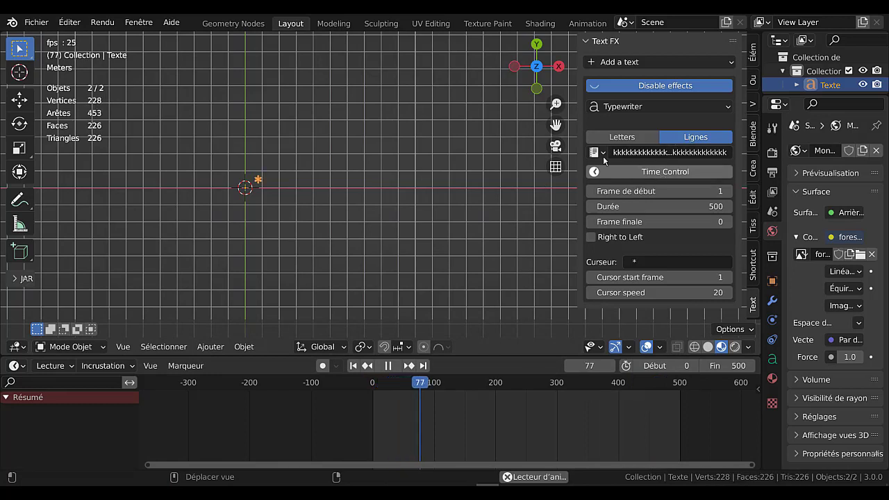
shift+right_click(536, 214)
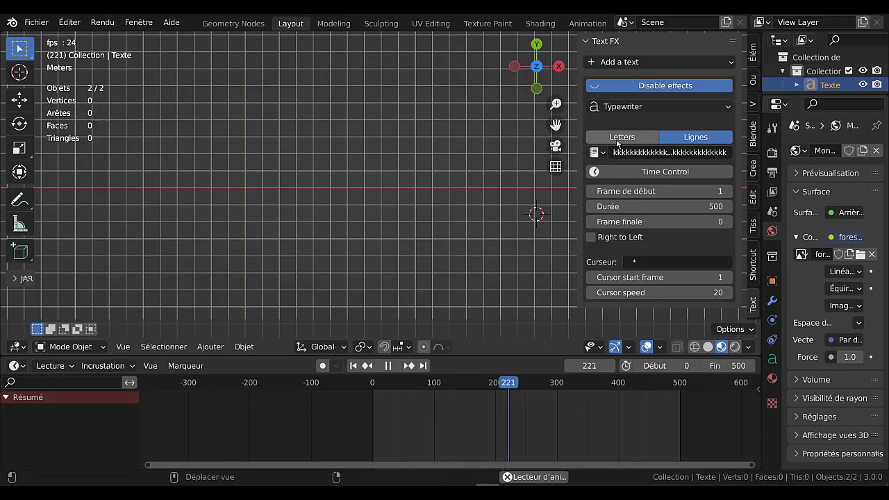
Clear the placeholder k's from the Lignes text source, stop playback, and enlarge the timeline.
click(684, 154)
key(BackSpace)
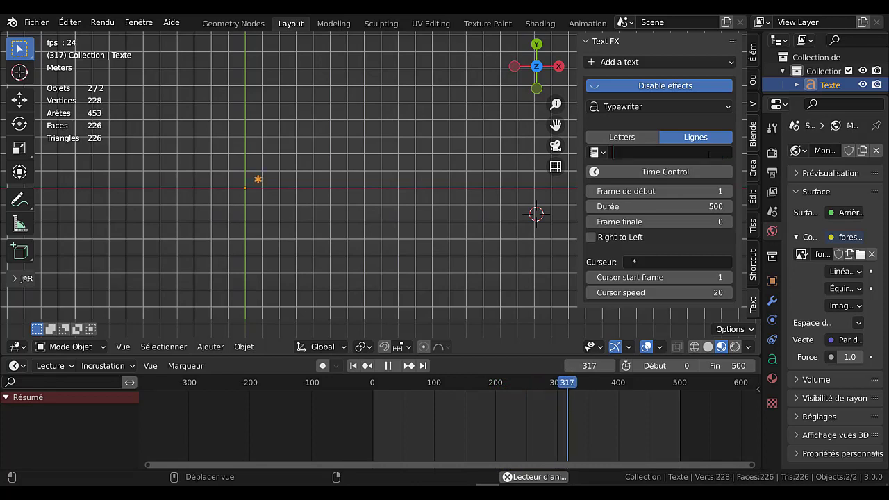
key(Return)
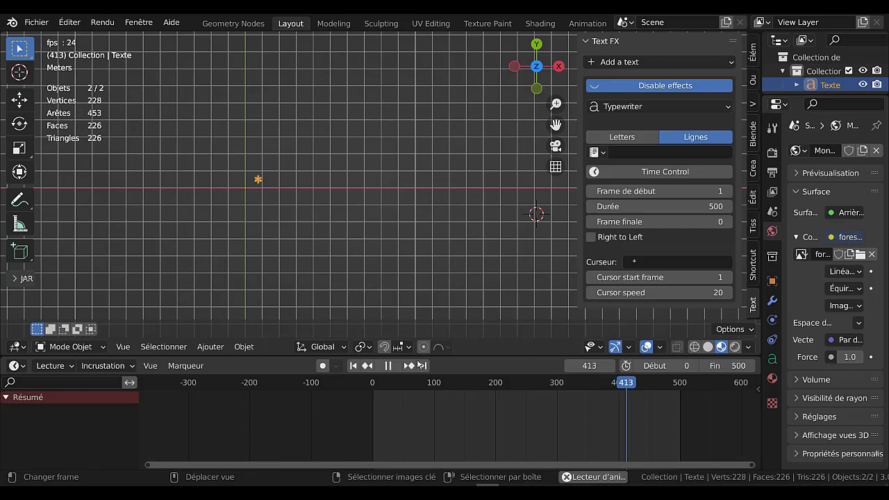
key(space)
drag(461, 310, 461, 198)
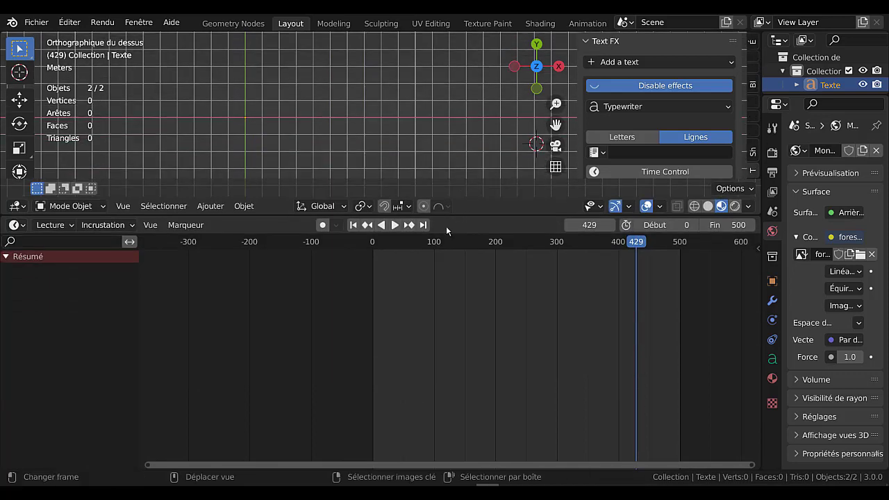
Turn the timeline area into a text editor and open parole mystral.txt from the Desktop.
click(14, 225)
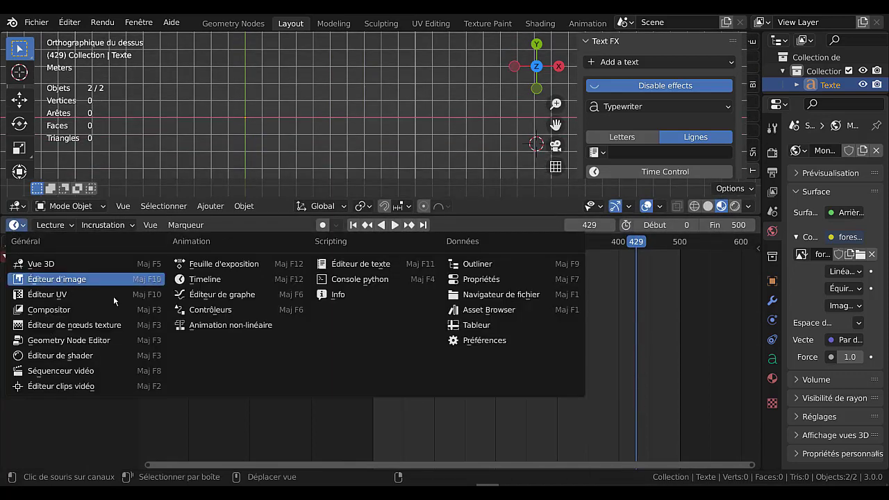
click(335, 266)
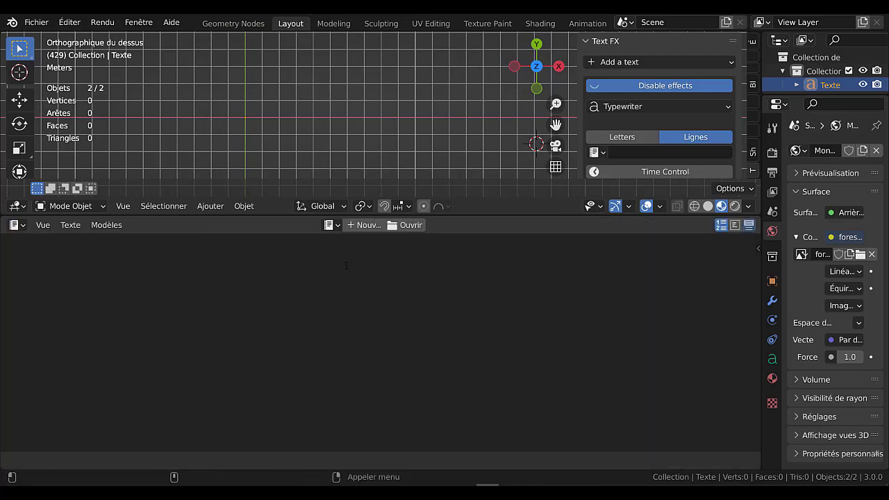
click(408, 226)
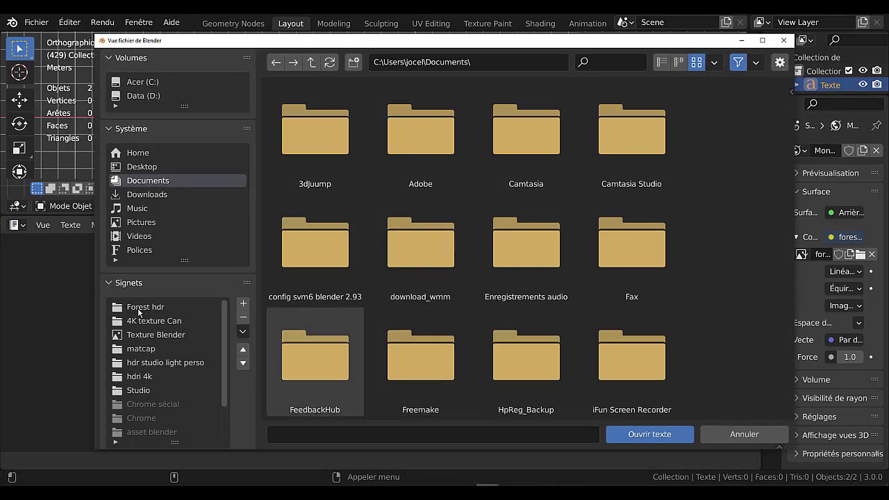
click(136, 167)
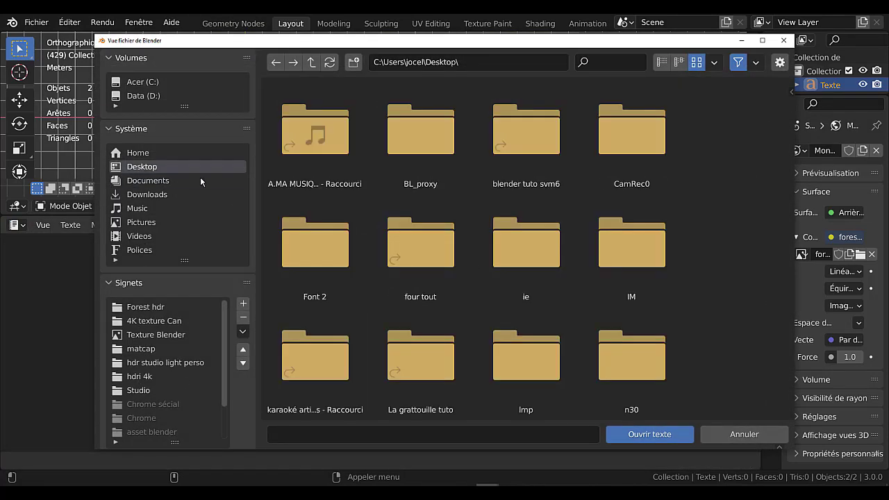
drag(789, 184, 785, 344)
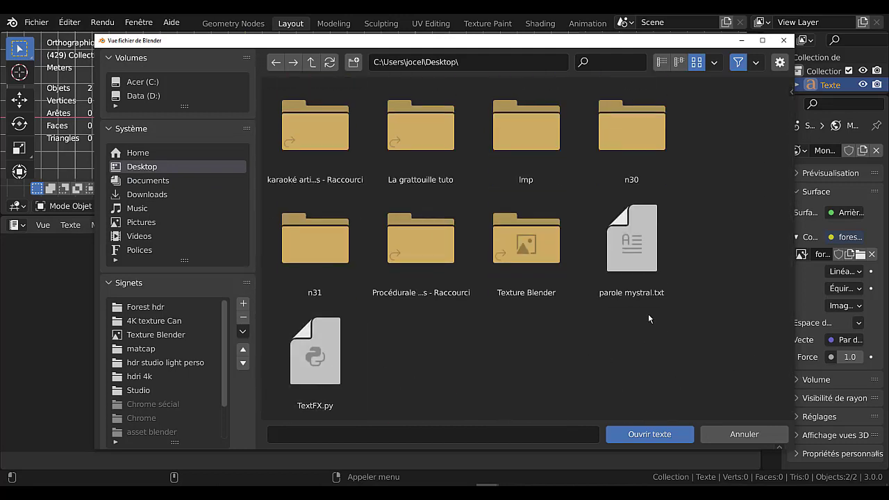
click(642, 247)
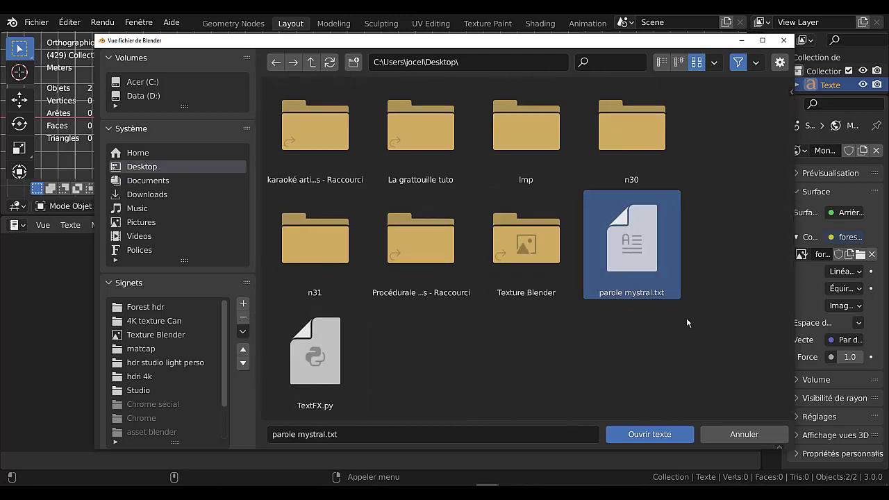
click(655, 434)
Scroll through the numbered lyric lines of parole mystral.txt in the text editor.
scroll(339, 346, down, 4)
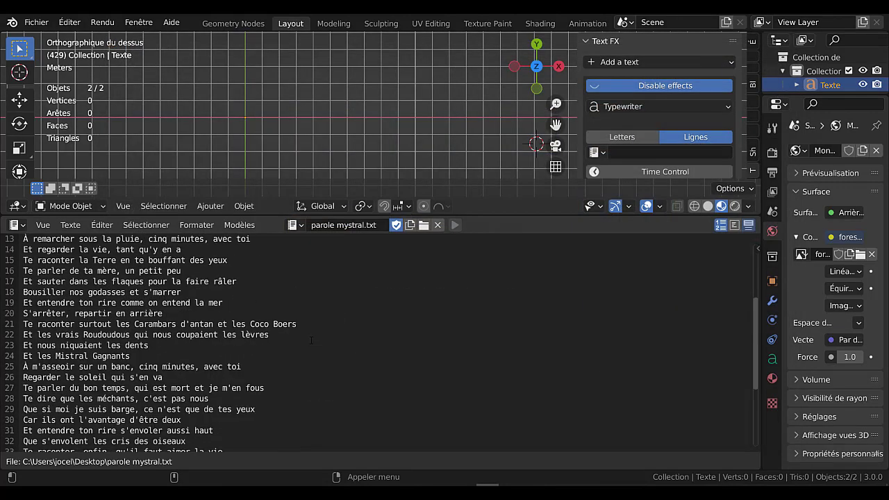
scroll(310, 339, up, 4)
scroll(382, 343, down, 3)
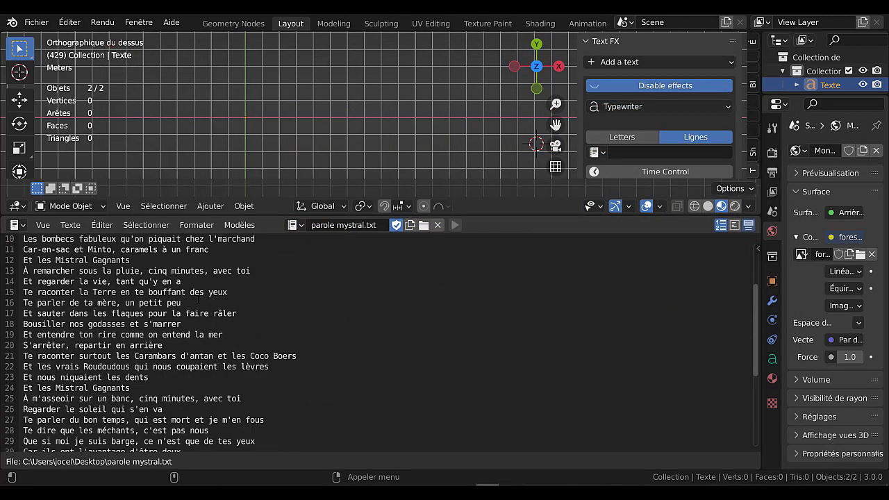
scroll(381, 343, up, 1)
drag(510, 216, 514, 247)
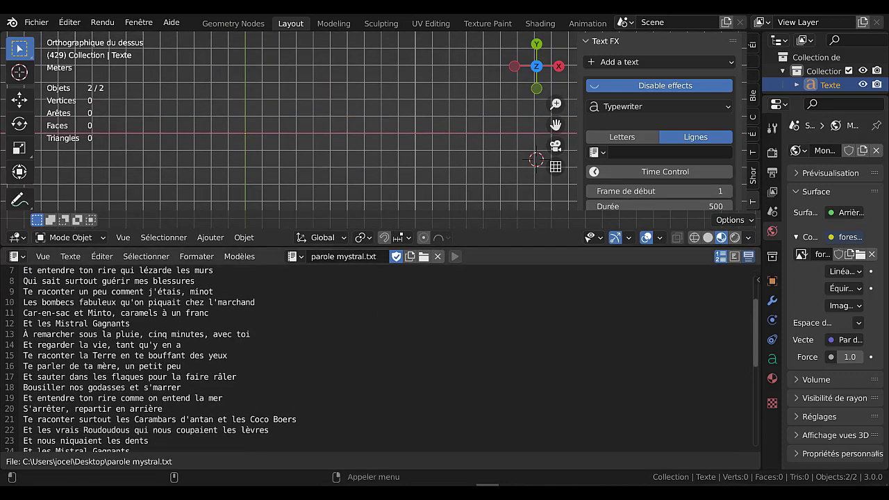
click(14, 257)
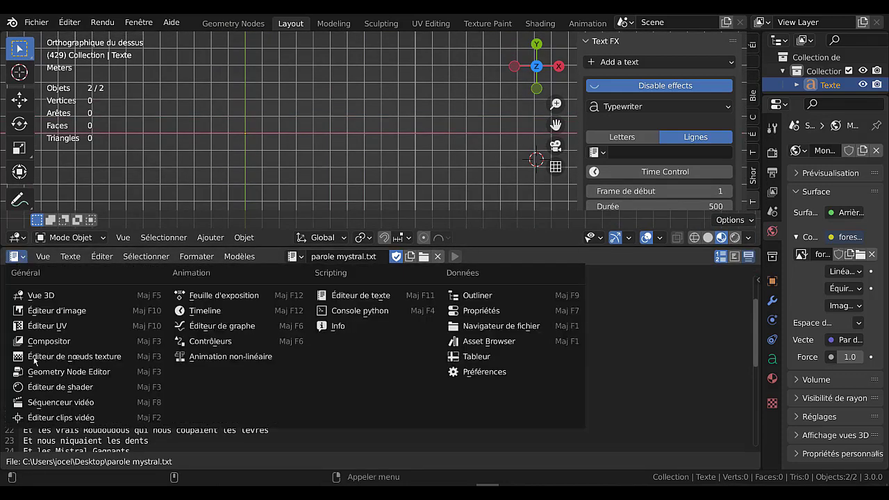
Restore the timeline area and set parole mystral.txt as the Lignes text source.
click(192, 316)
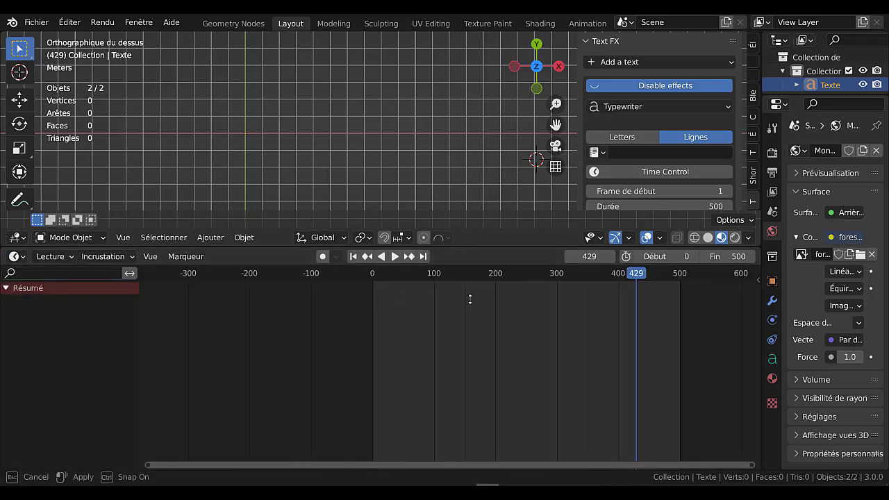
drag(469, 247, 470, 357)
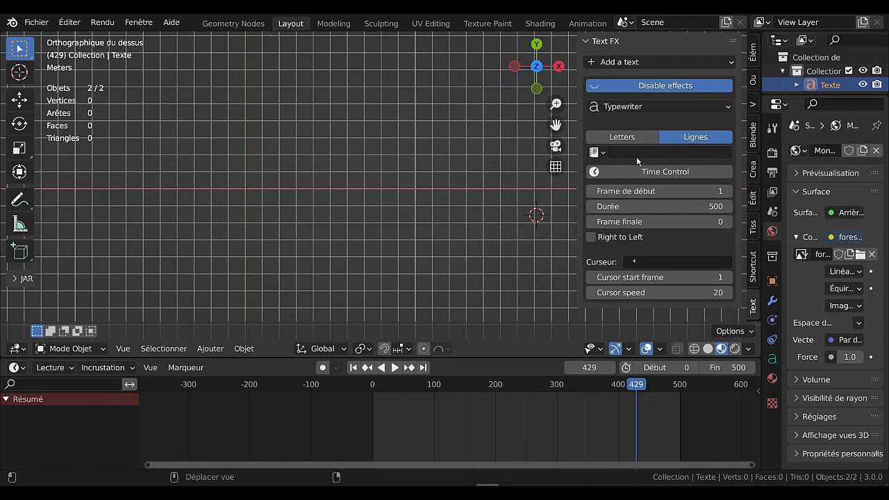
click(596, 152)
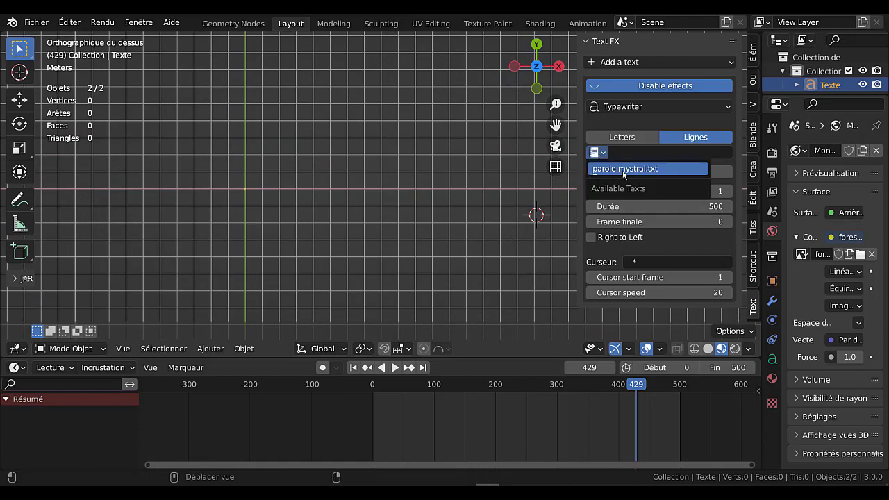
click(628, 169)
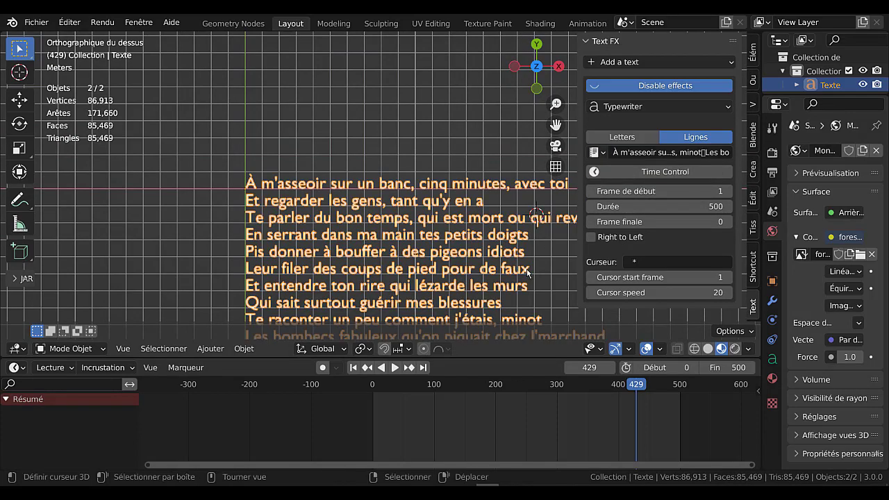
Centre the view on the lyrics text and rewind the animation to frame 0.
scroll(526, 271, down, 8)
scroll(526, 268, up, 3)
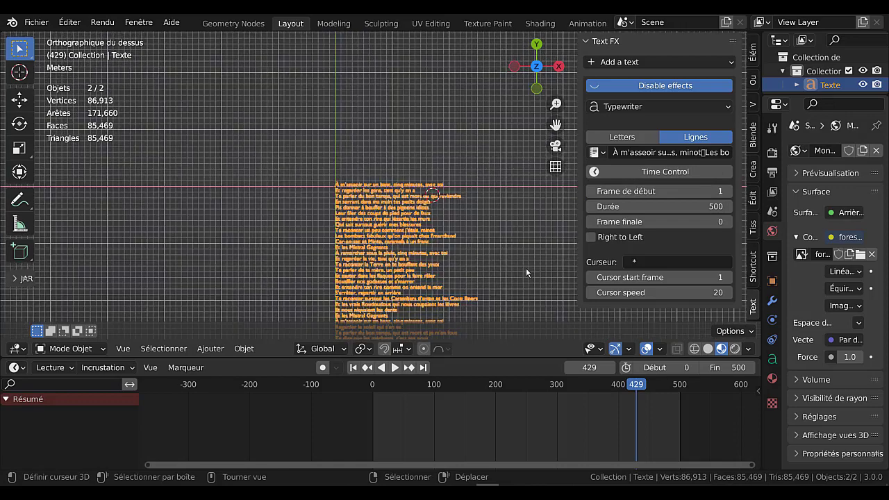
key(KP_Decimal)
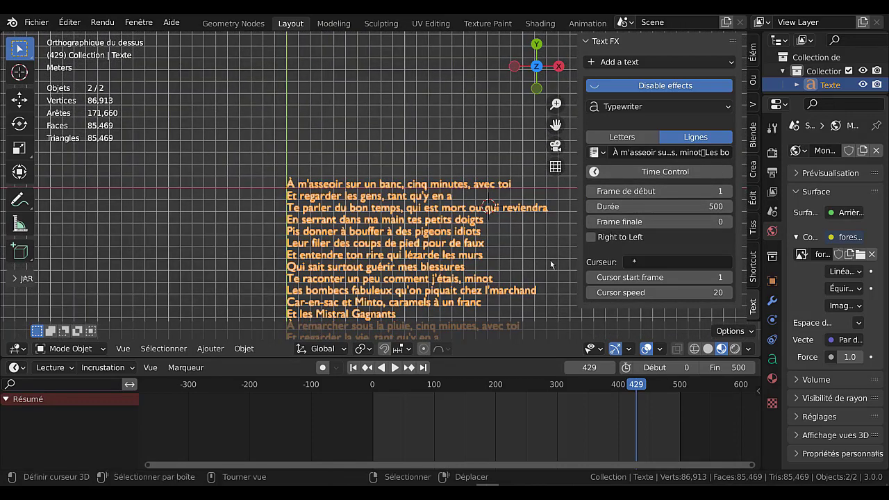
scroll(552, 277, down, 2)
key(shift+Left)
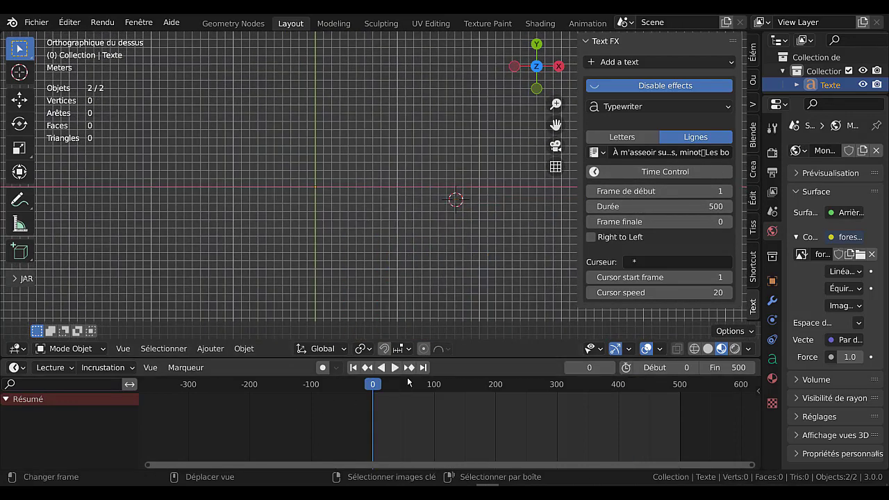
click(393, 369)
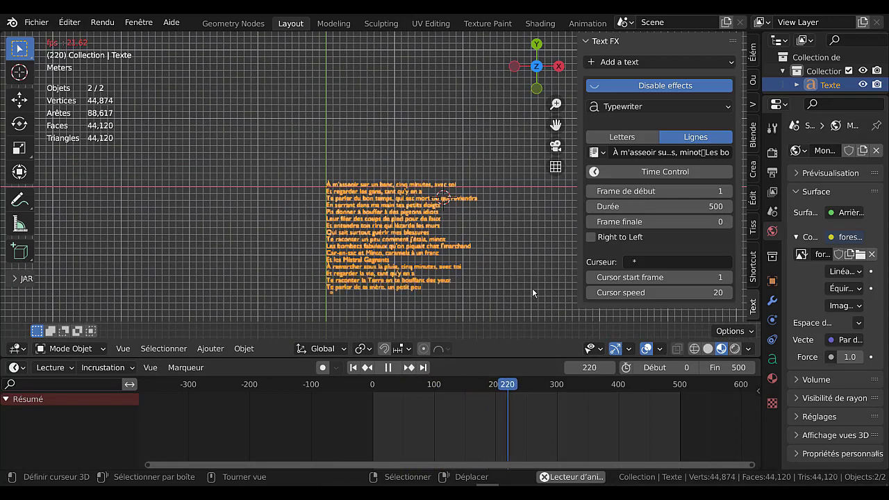
click(634, 141)
scroll(494, 246, down, 2)
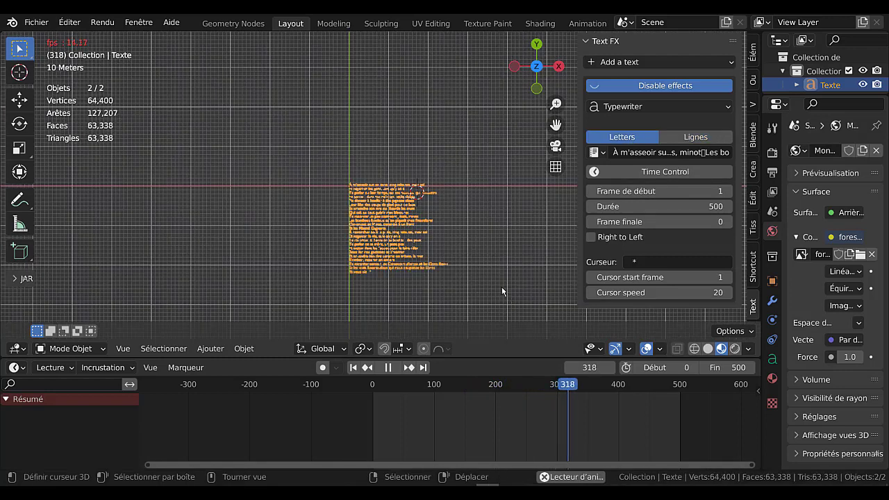
scroll(479, 225, up, 1)
scroll(474, 216, up, 2)
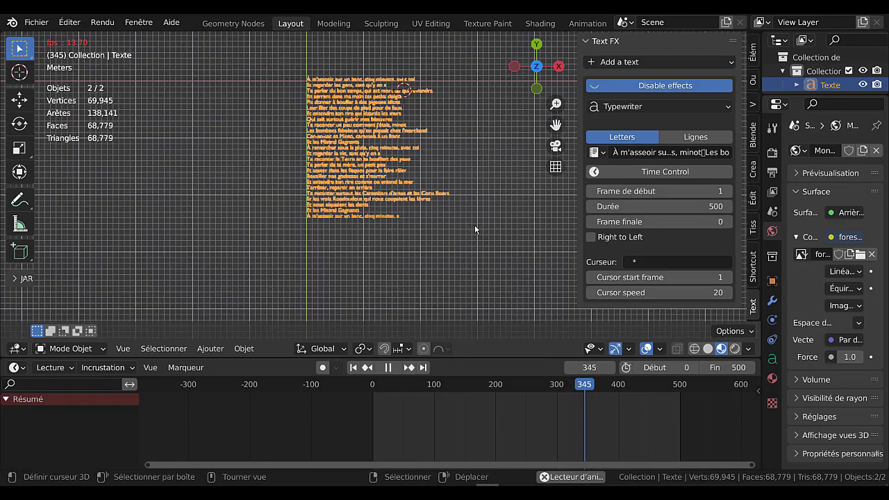
key(shift+Left)
scroll(442, 203, up, 1)
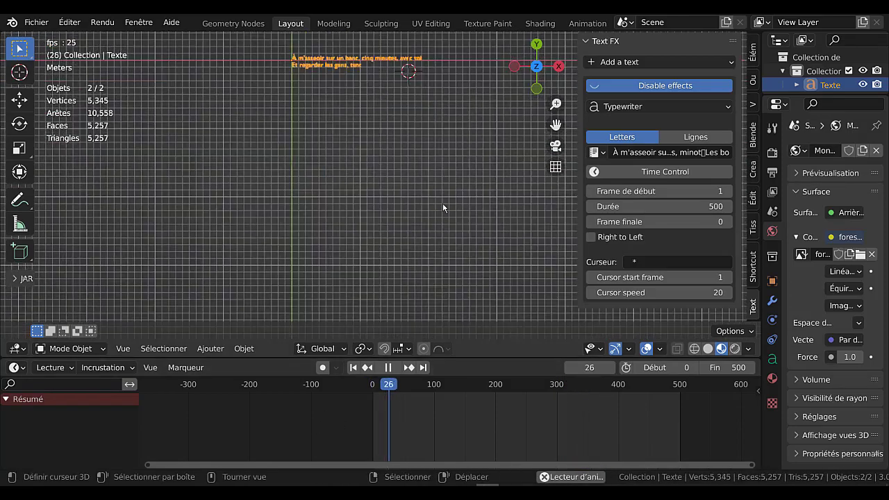
shift+middle_drag(468, 213, 457, 245)
scroll(456, 250, up, 2)
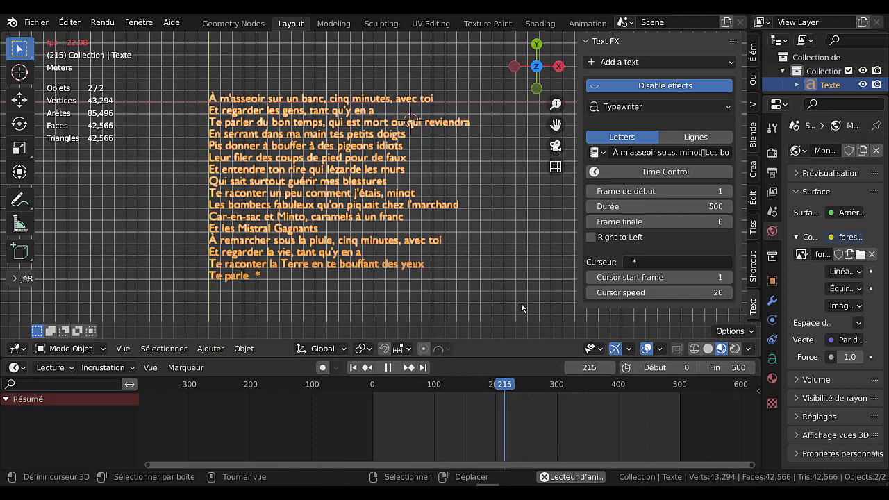
scroll(523, 299, down, 2)
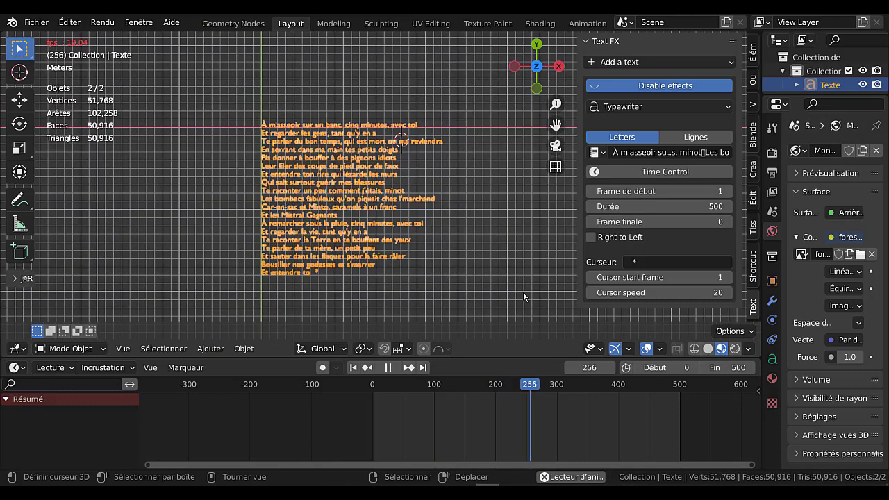
scroll(523, 291, down, 2)
scroll(522, 292, down, 1)
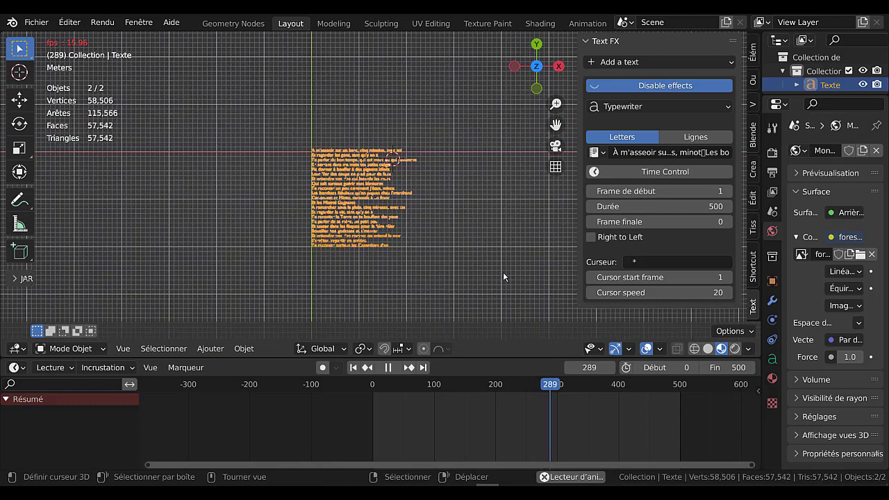
scroll(522, 288, up, 2)
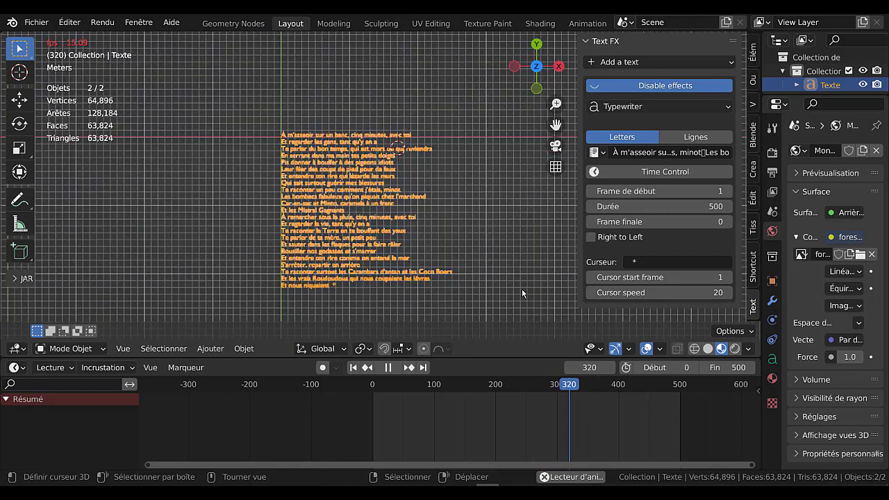
scroll(522, 288, up, 1)
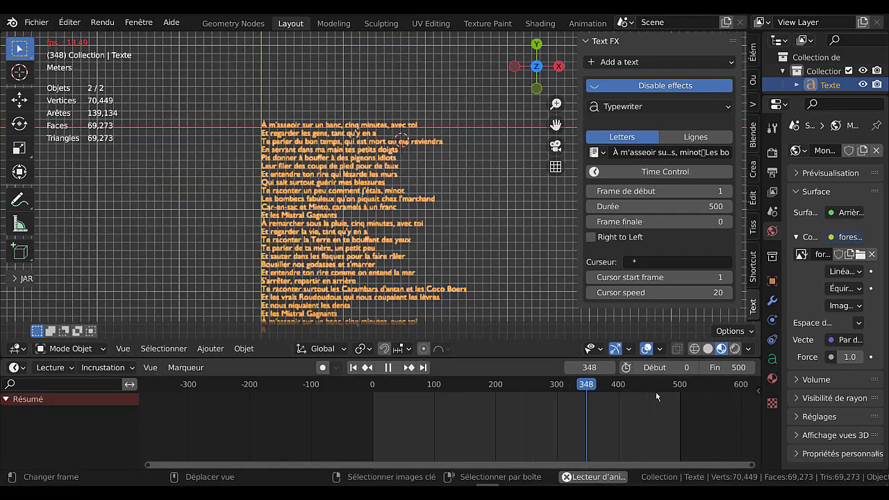
Set the typewriter Durée and the scene end frame to 1000.
click(682, 205)
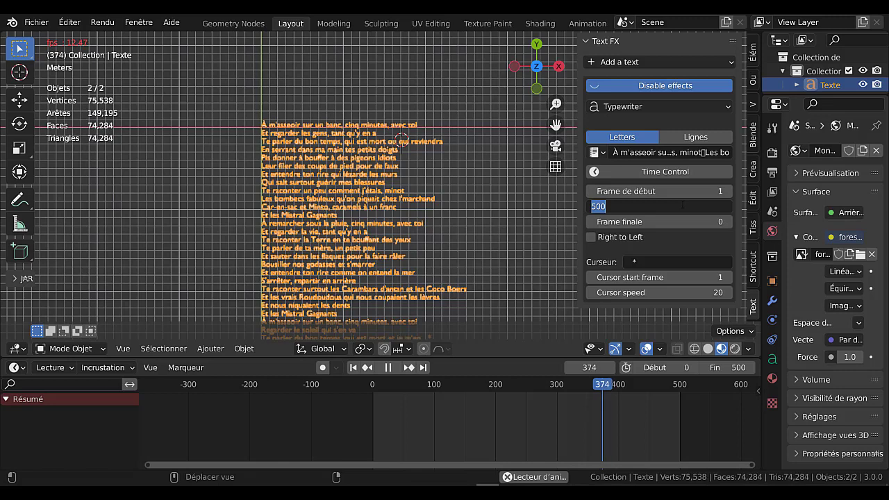
text(10)
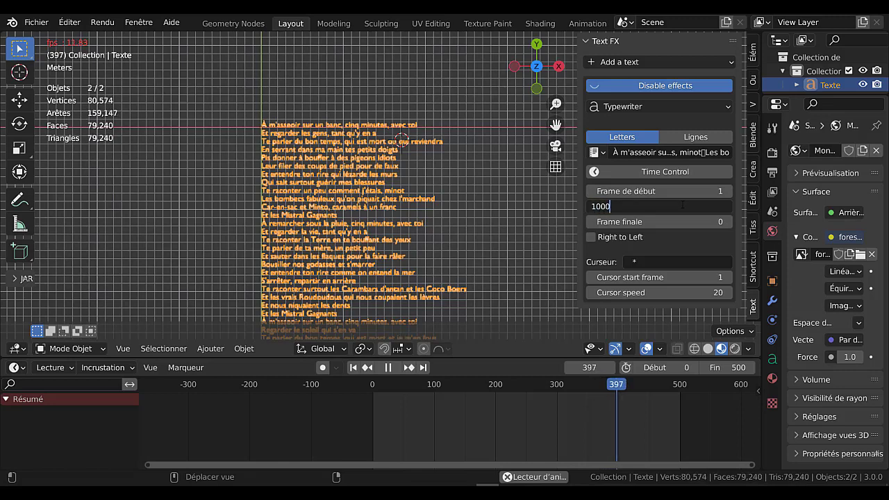
key(Return)
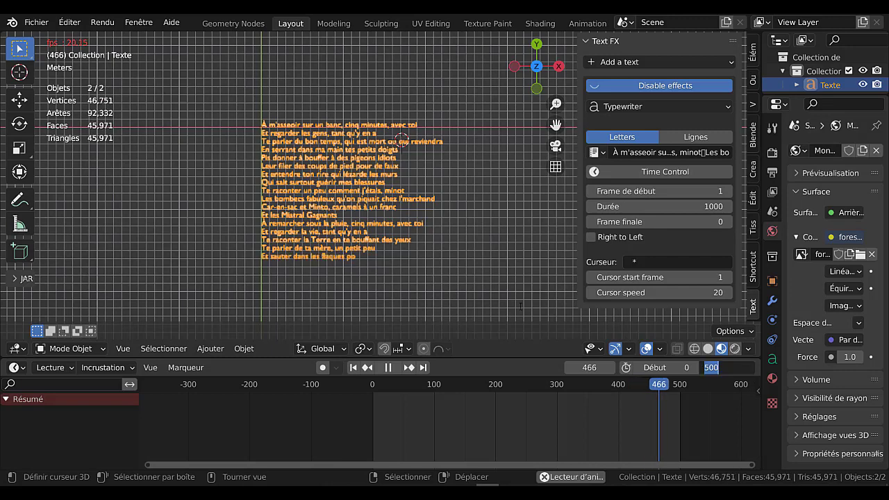
text(1000)
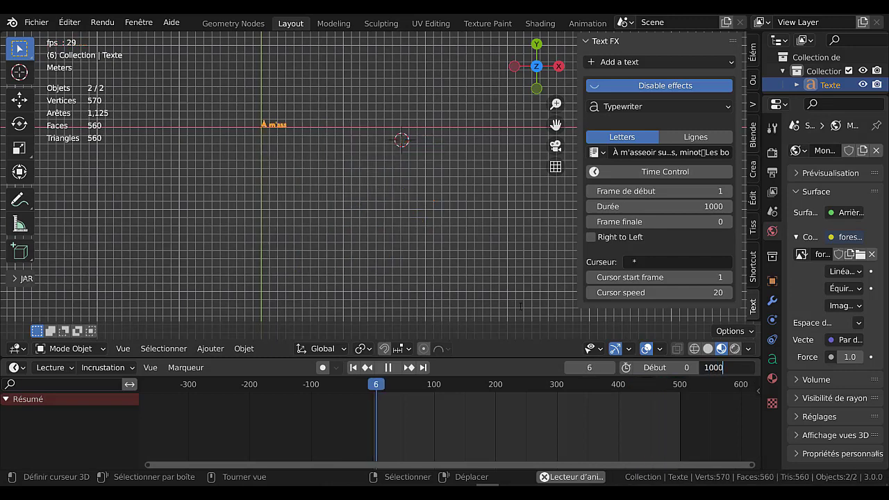
key(Return)
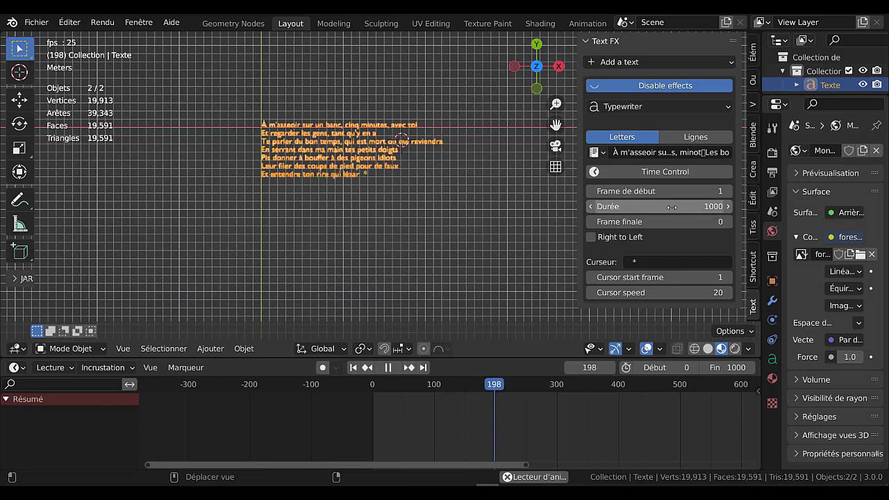
Raise both the typewriter Durée and the scene end frame to 2000.
click(653, 206)
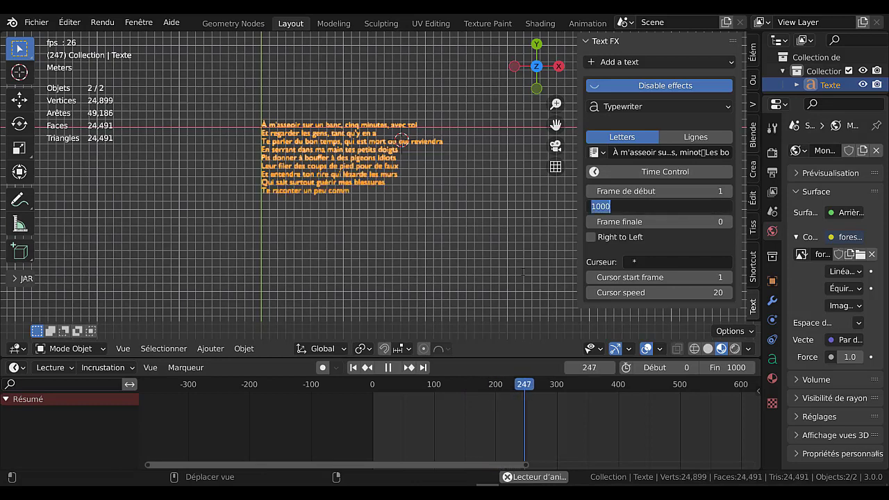
text(2000)
key(Return)
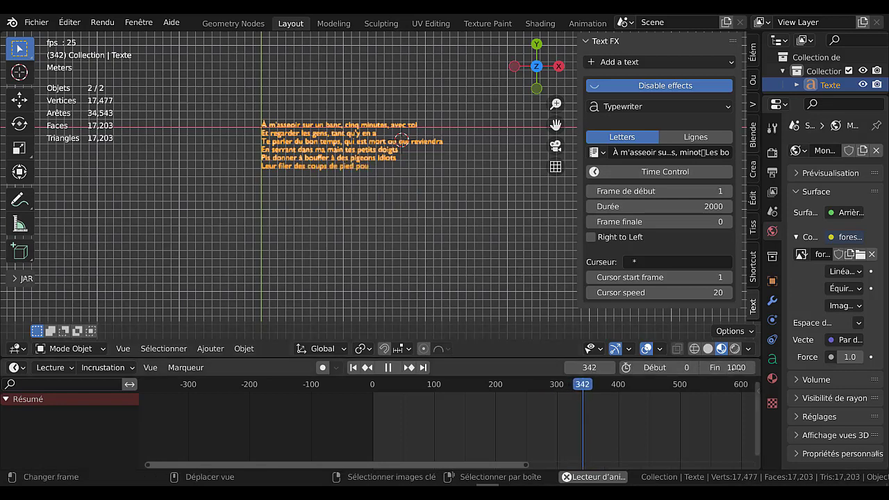
click(722, 367)
text(200)
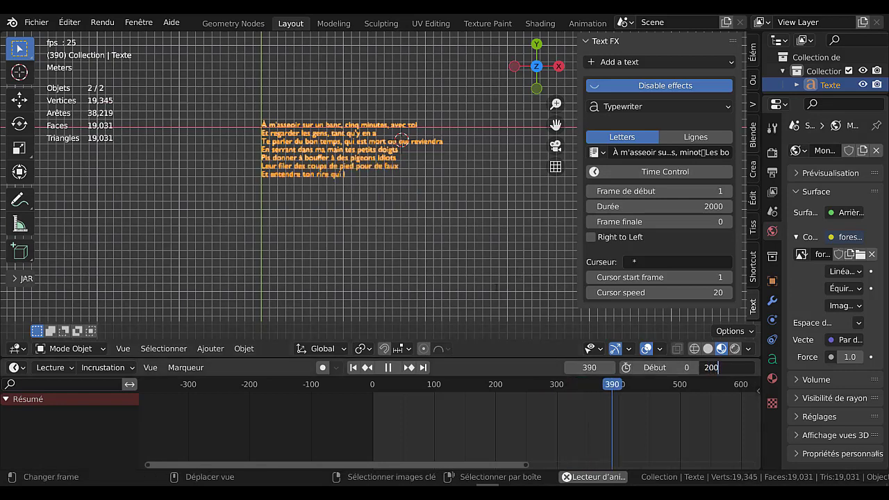
text(0)
key(Return)
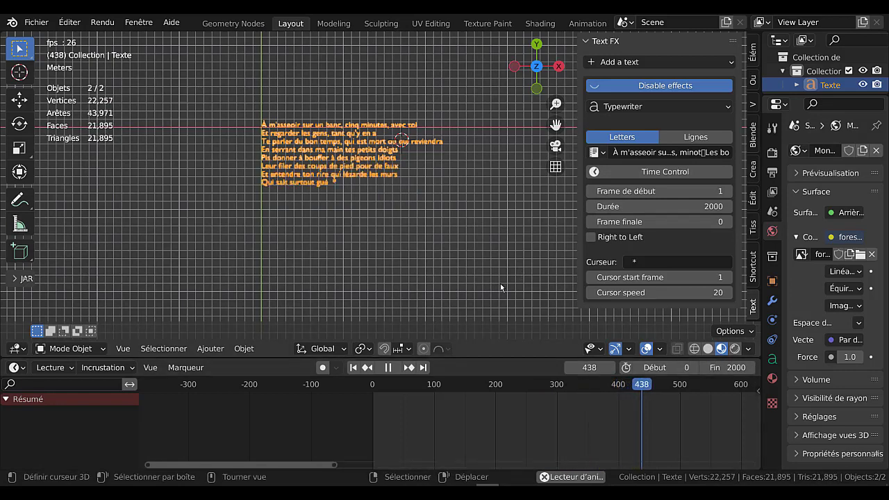
scroll(492, 286, up, 3)
Set the typewriter Durée and the scene end frame to 3000.
click(694, 206)
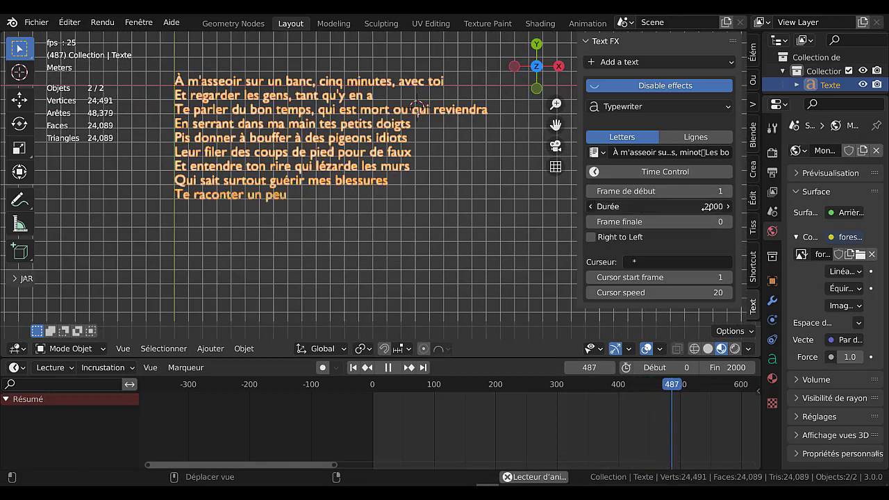
text(300)
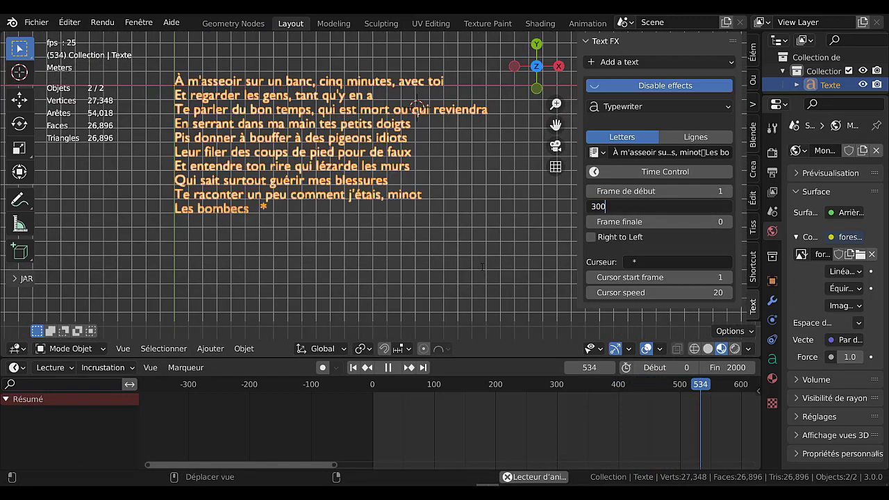
text(0)
key(Return)
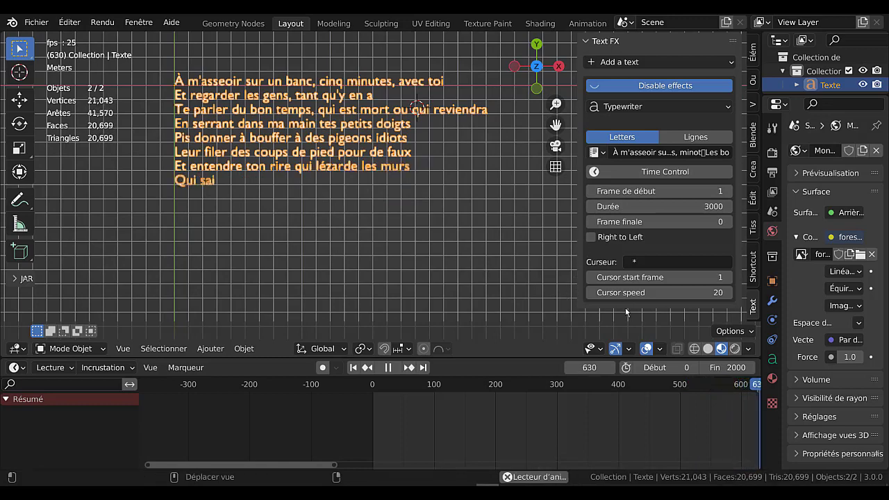
click(722, 368)
text(3000)
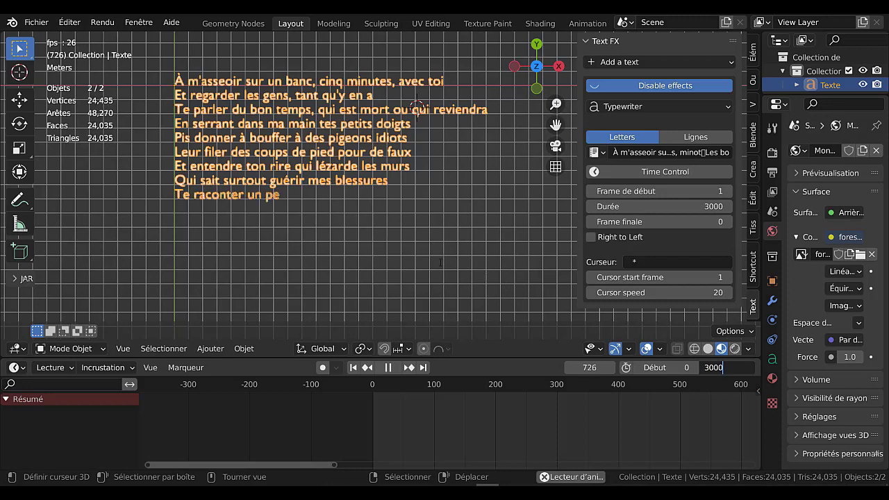
key(Return)
Increase both the typewriter Durée and the scene end frame to 5000.
scroll(484, 264, down, 2)
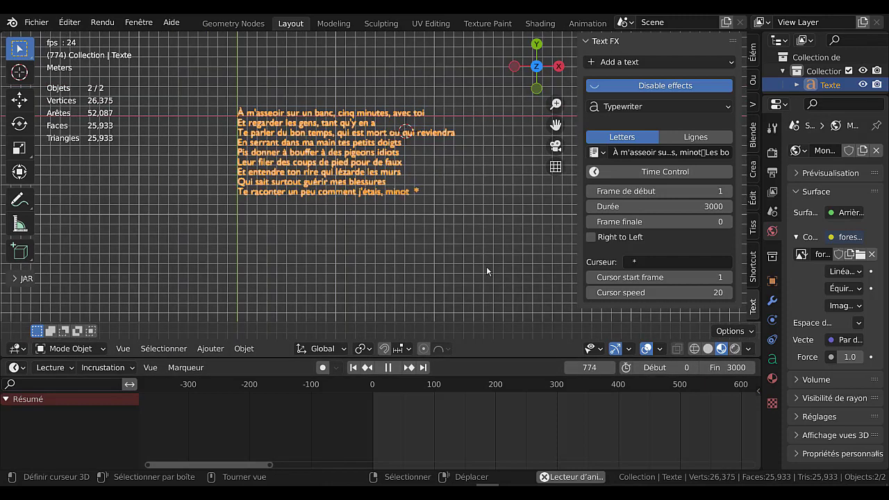
click(703, 206)
text(5000)
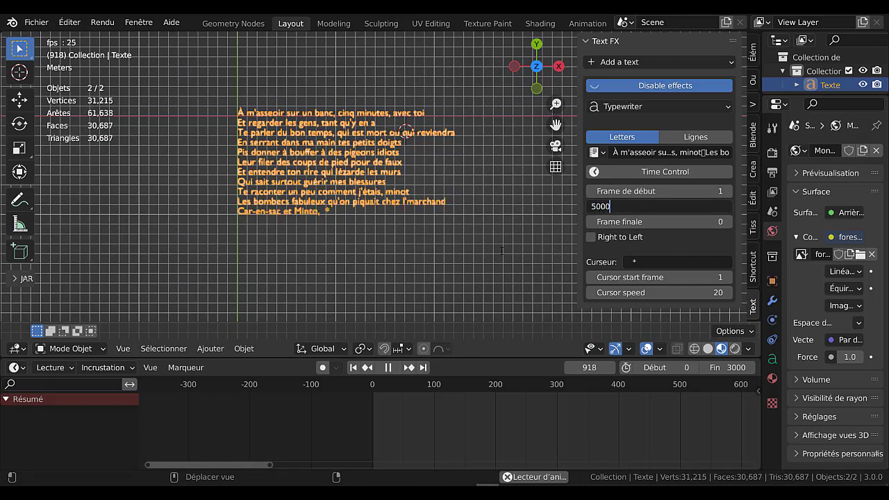
key(Return)
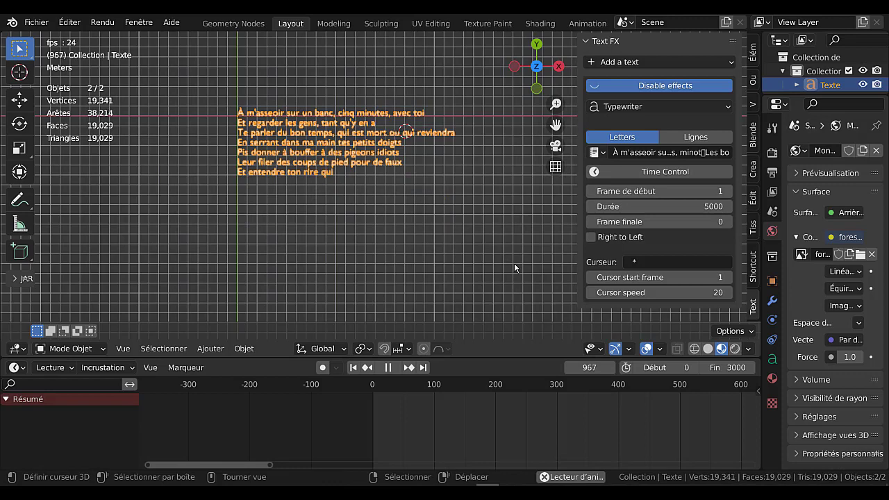
click(715, 367)
text(5000)
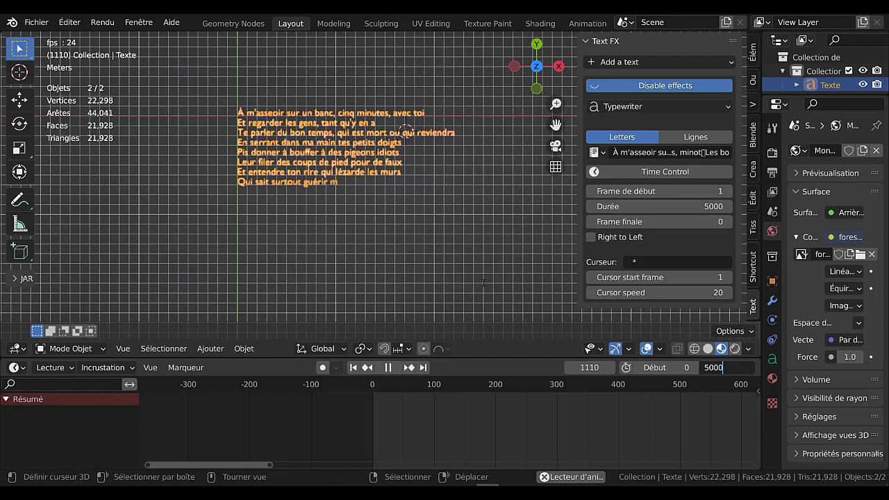
key(Return)
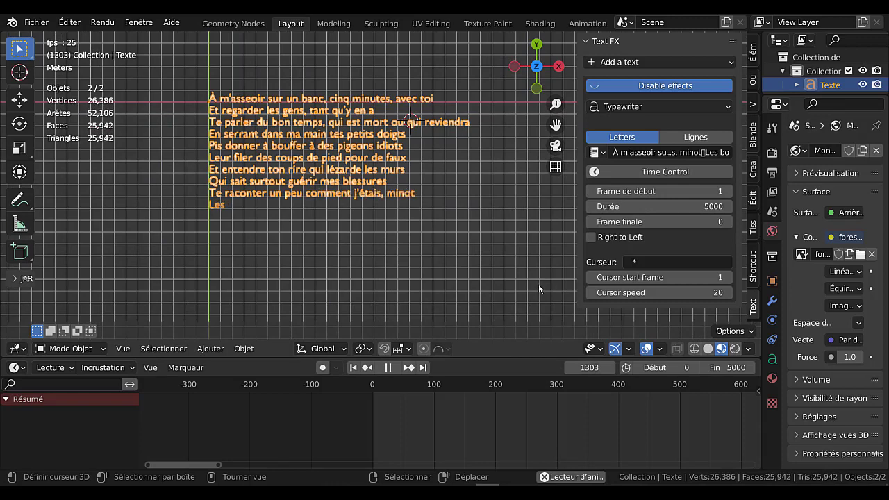
scroll(536, 281, down, 1)
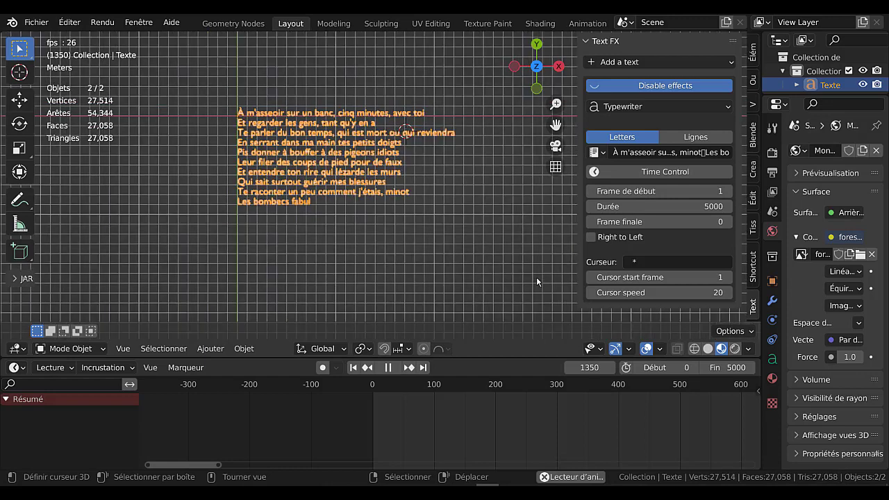
scroll(536, 281, down, 1)
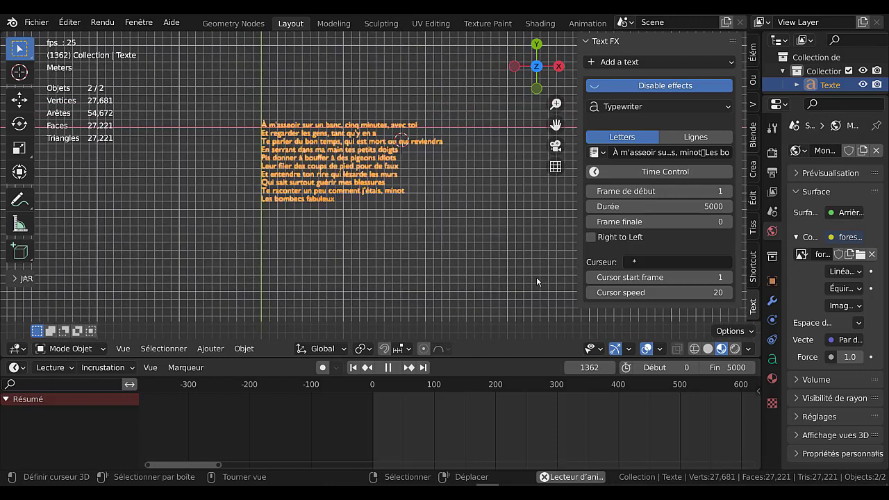
Switch the text effect to Scramble and select its text field.
click(669, 108)
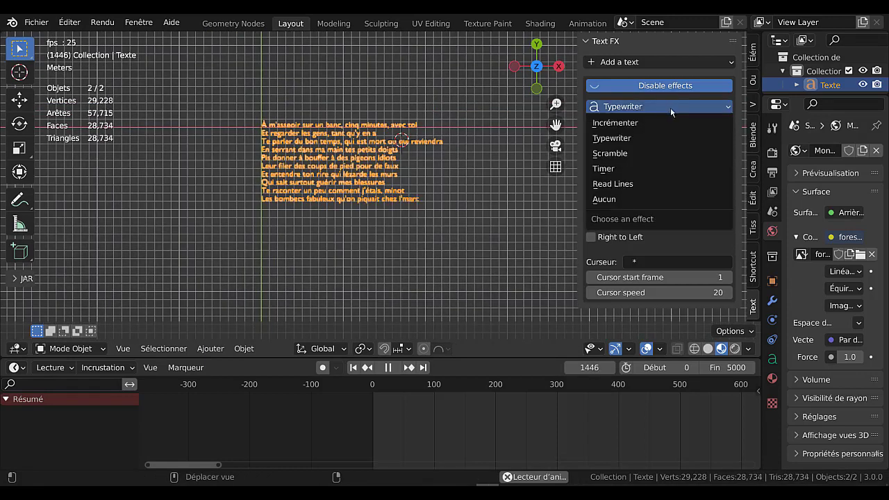
click(648, 154)
scroll(363, 153, up, 3)
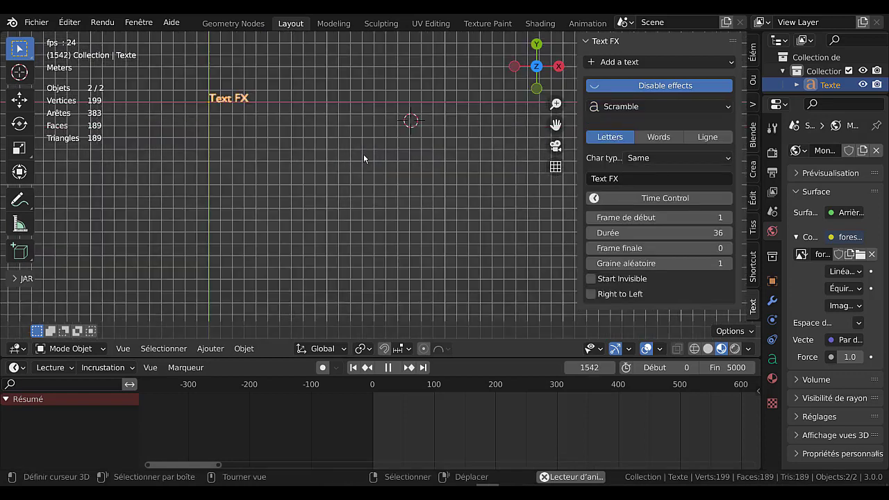
click(635, 177)
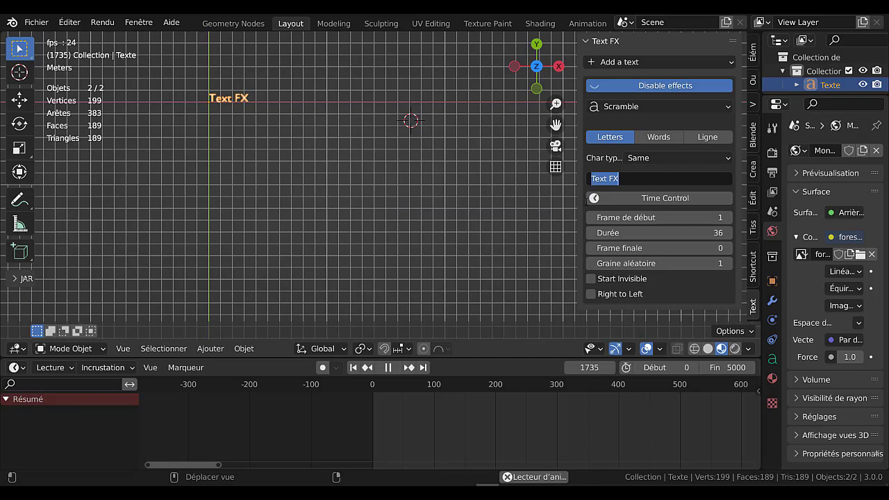
Restart the animation from the first frame and pan to centre the Text FX text.
click(436, 261)
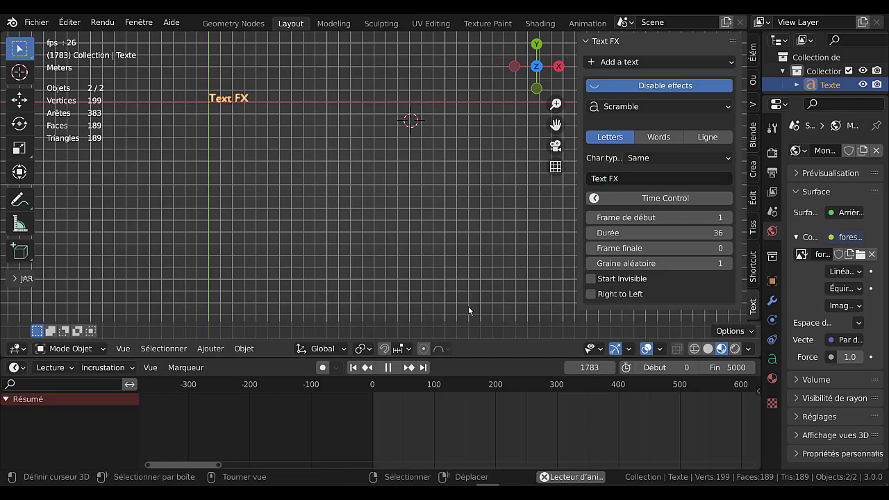
key(shift+Left)
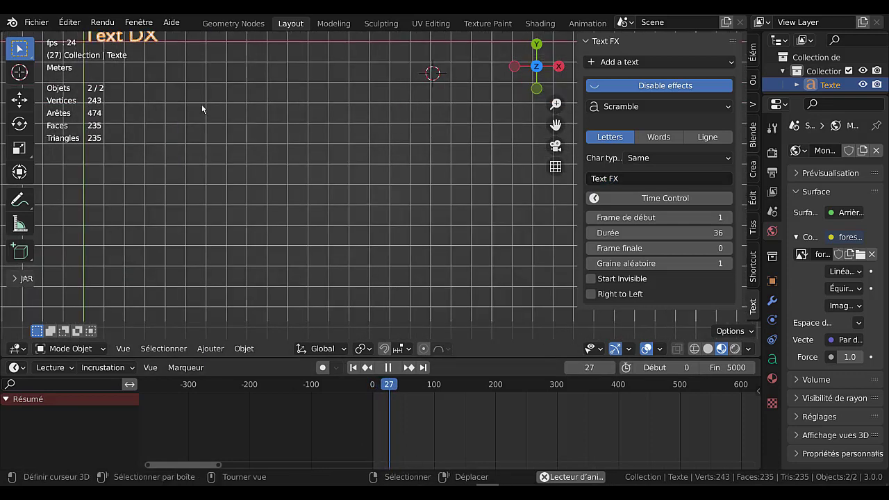
shift+middle_drag(249, 157, 321, 227)
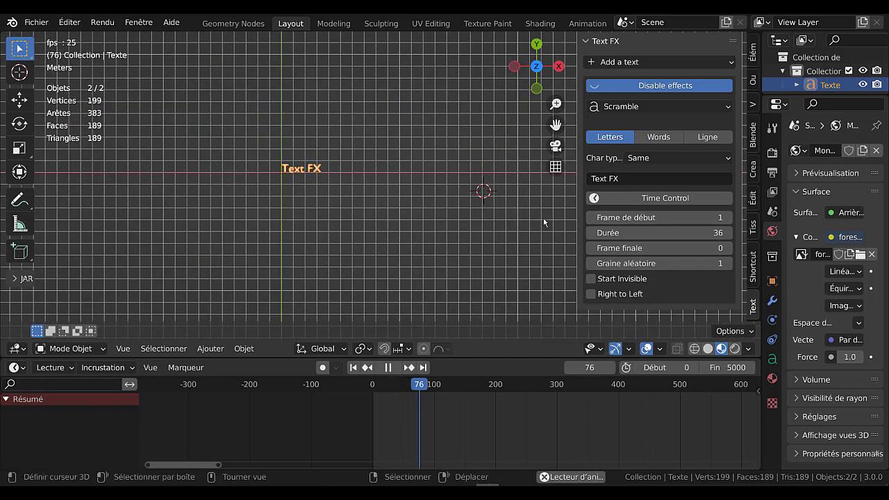
Replace the Scramble text with 'texte Francais' and replay from the start.
click(604, 178)
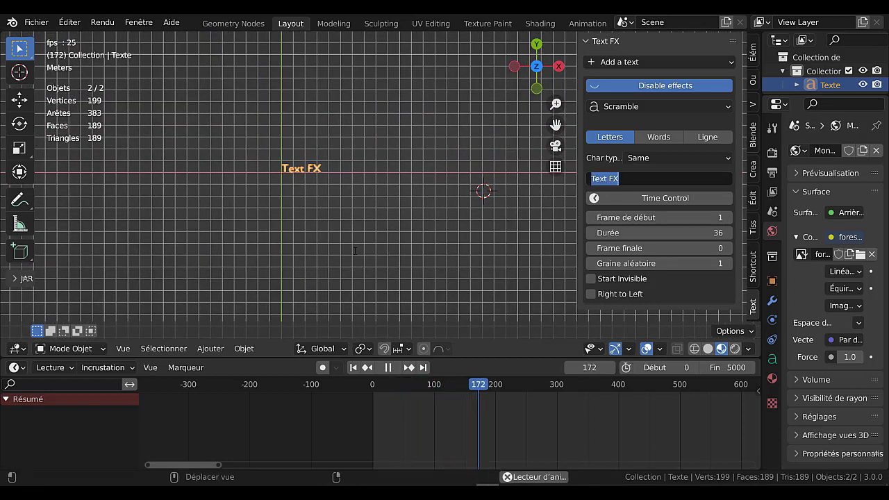
text(texte)
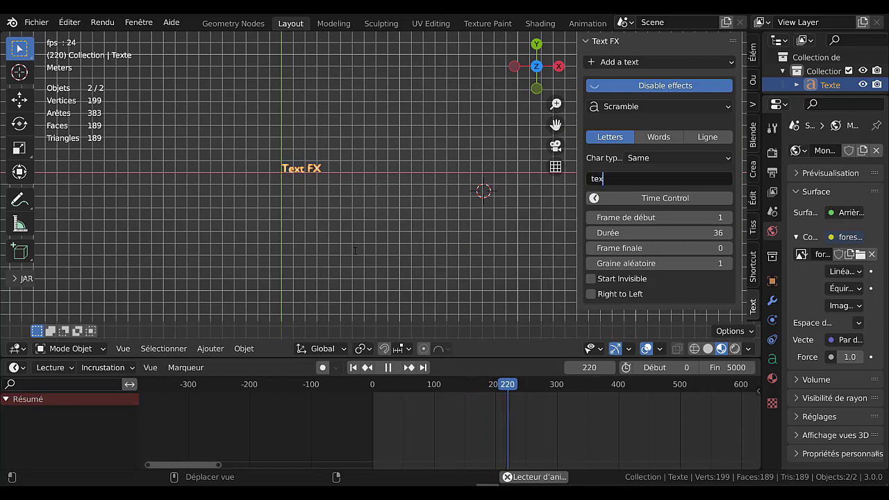
text( fran)
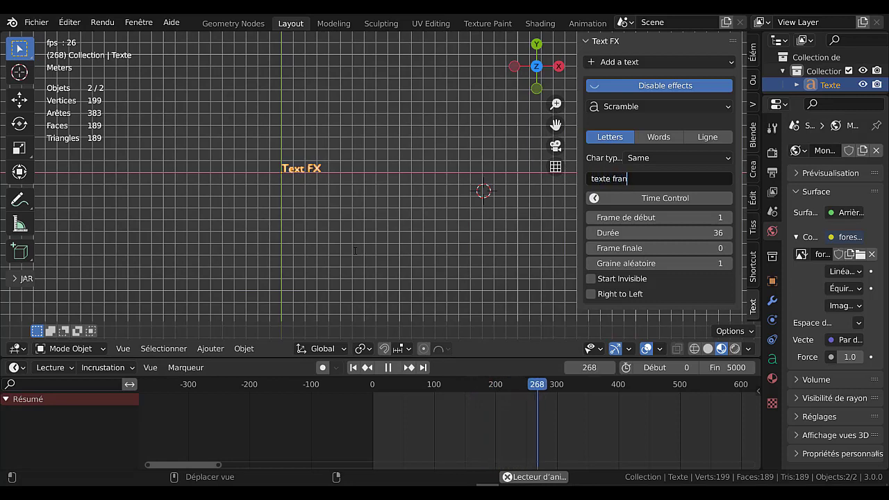
text(cais)
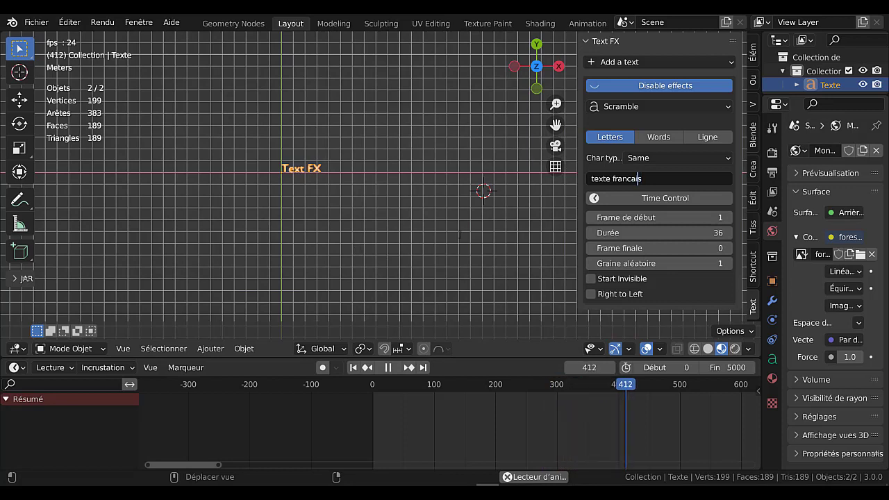
key(Left)
key(Left)
key(Left)
key(Left)
key(Left)
key(Left)
key(Left)
key(Delete)
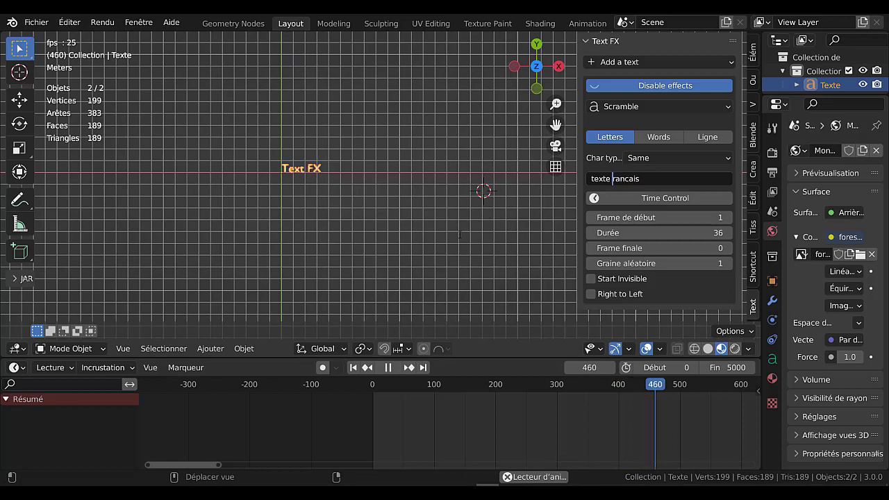
text(F)
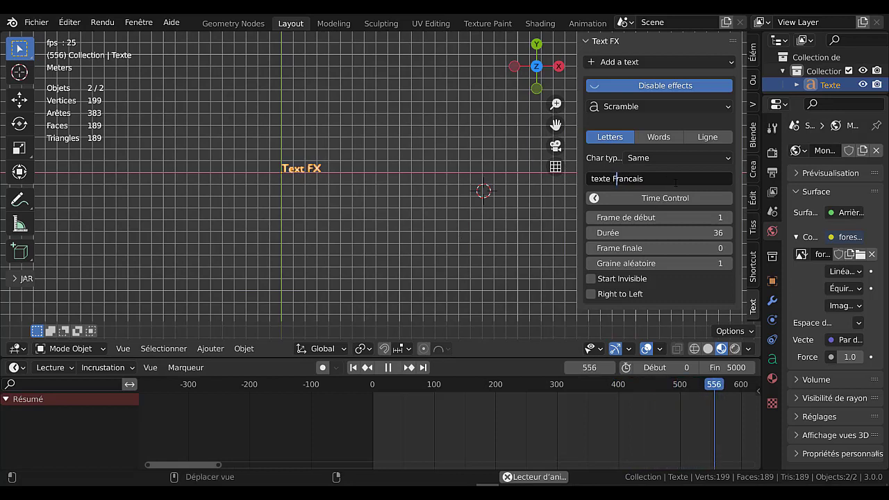
key(Return)
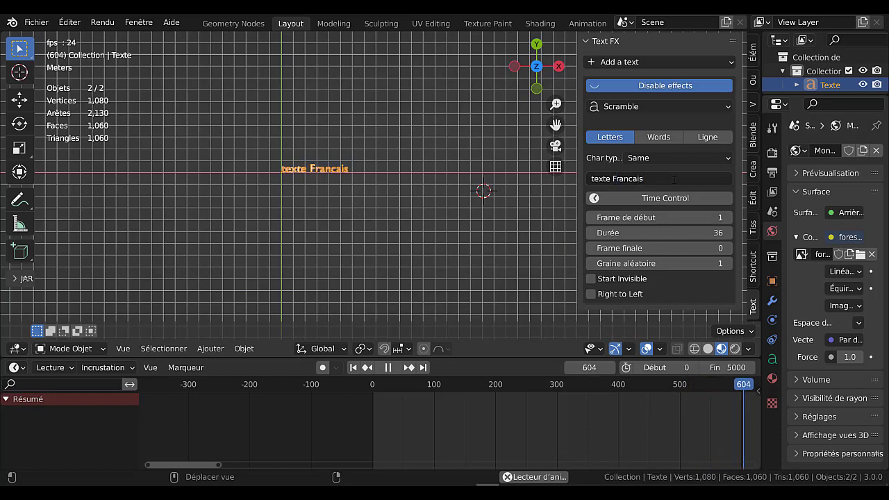
key(shift+Left)
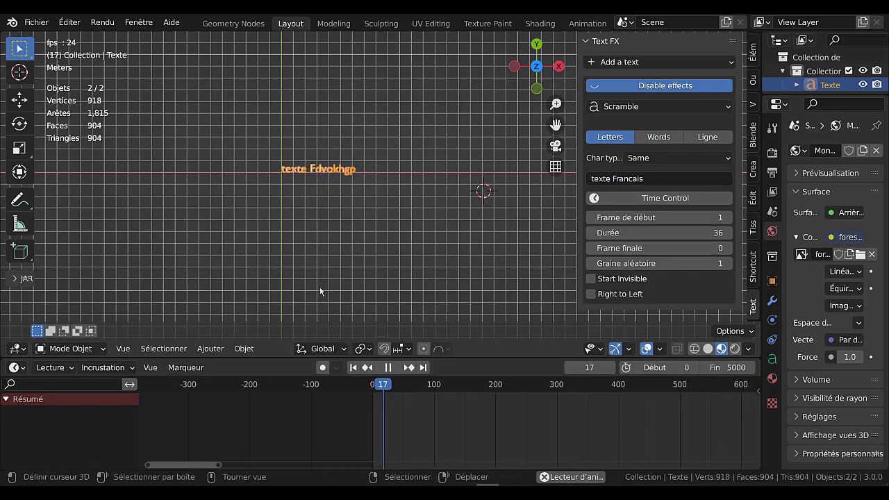
Drag the Scramble Durée up to 231 and set the scene end frame to 282.
scroll(320, 287, up, 3)
key(shift+Left)
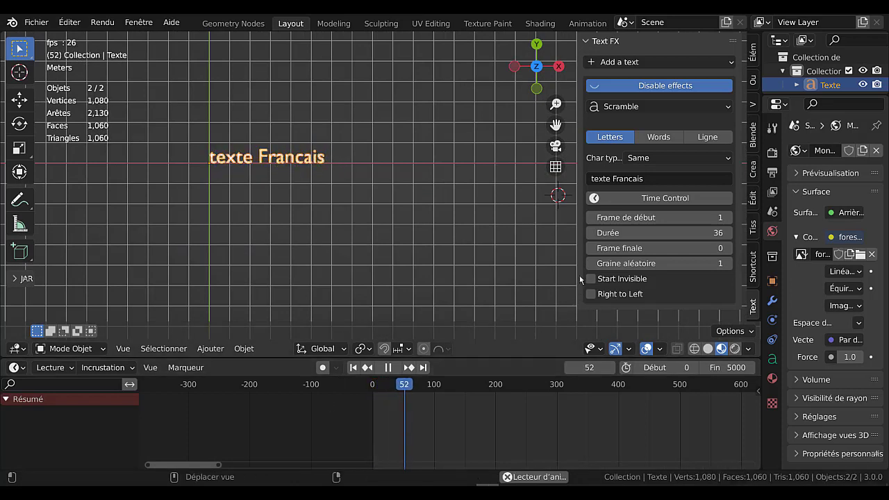
drag(620, 233, 702, 233)
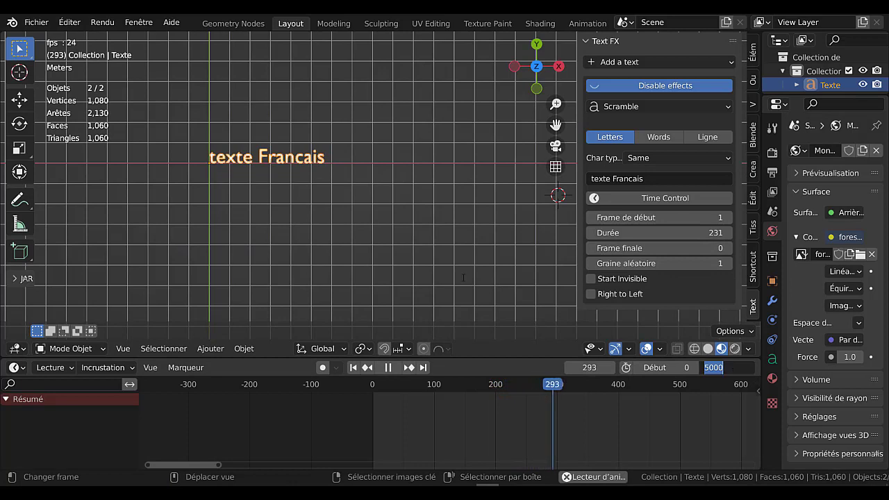
text(231)
key(Return)
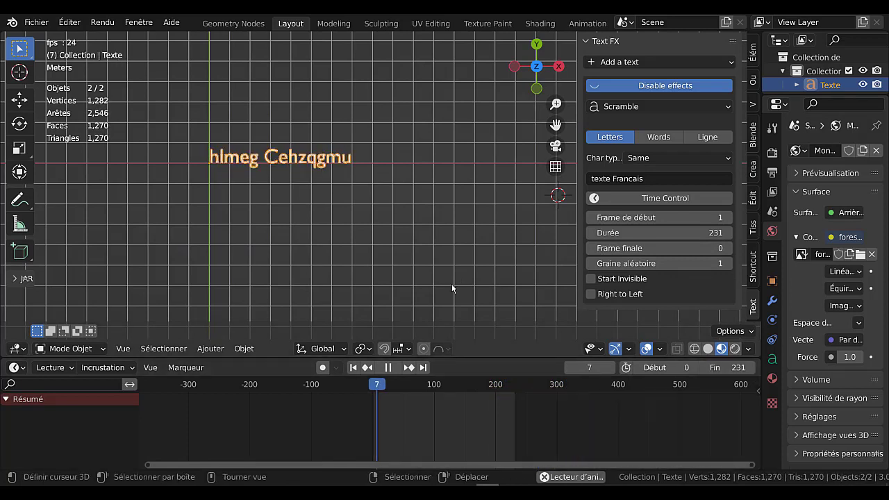
drag(710, 366, 737, 366)
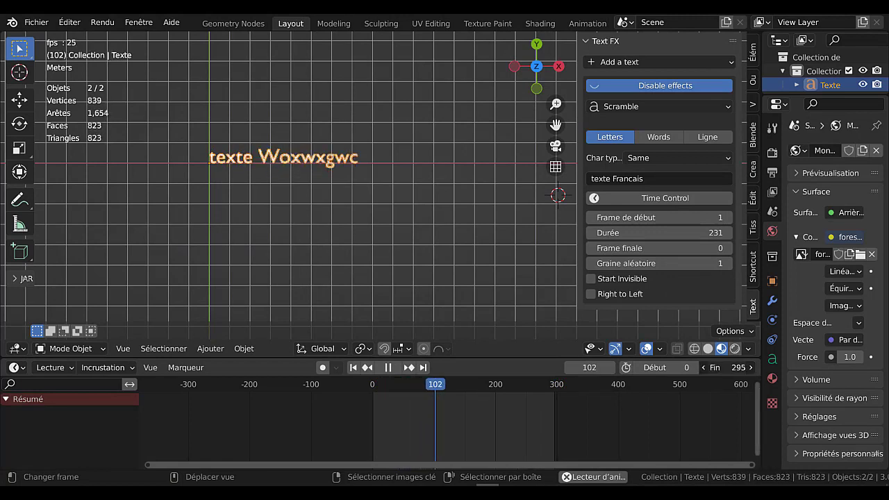
drag(738, 366, 722, 366)
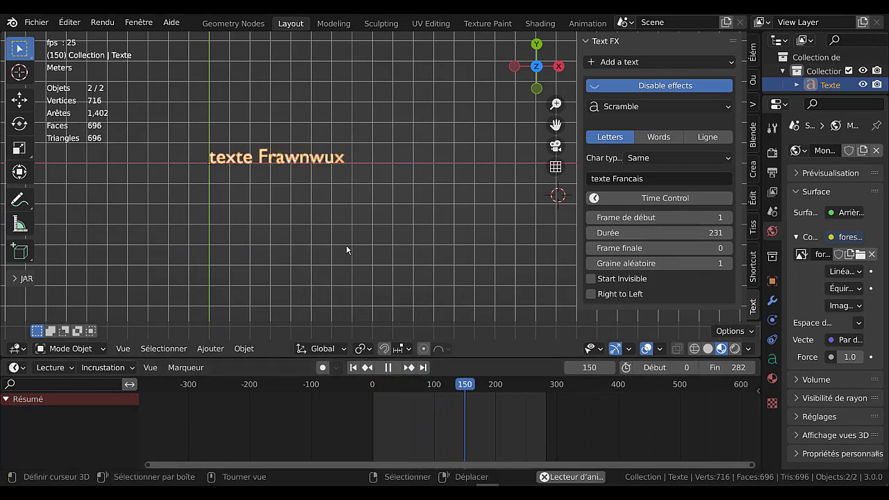
scroll(227, 192, up, 1)
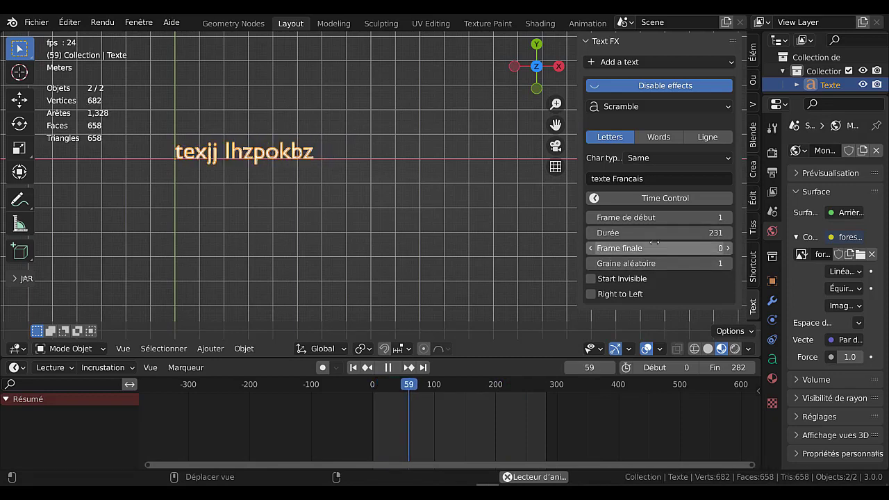
Try Digits and Lower case as the Scramble Char type, then settle on Upper case.
click(663, 157)
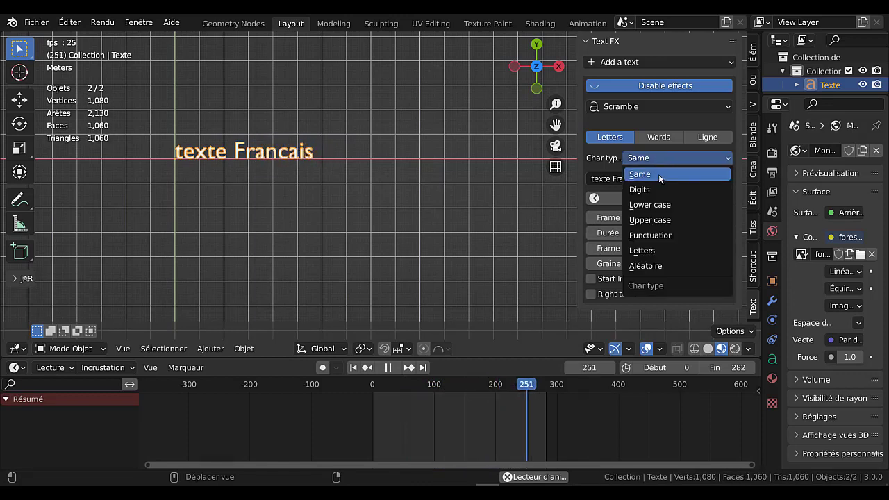
click(660, 190)
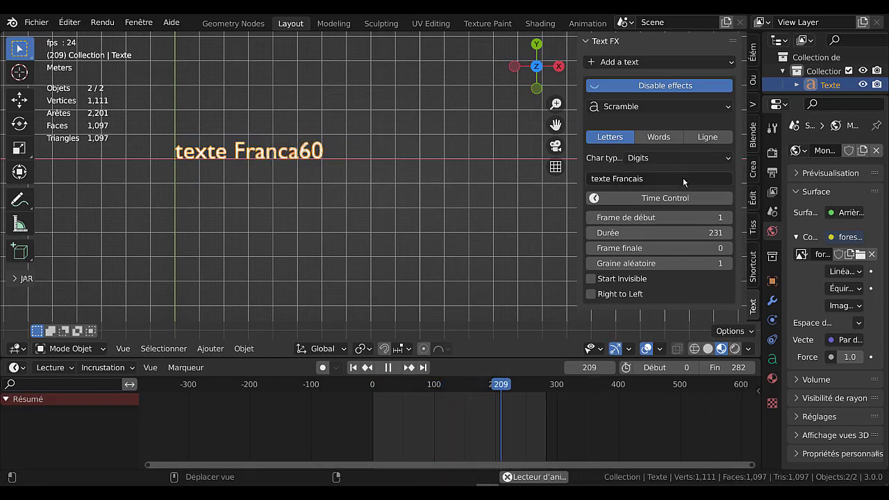
click(674, 157)
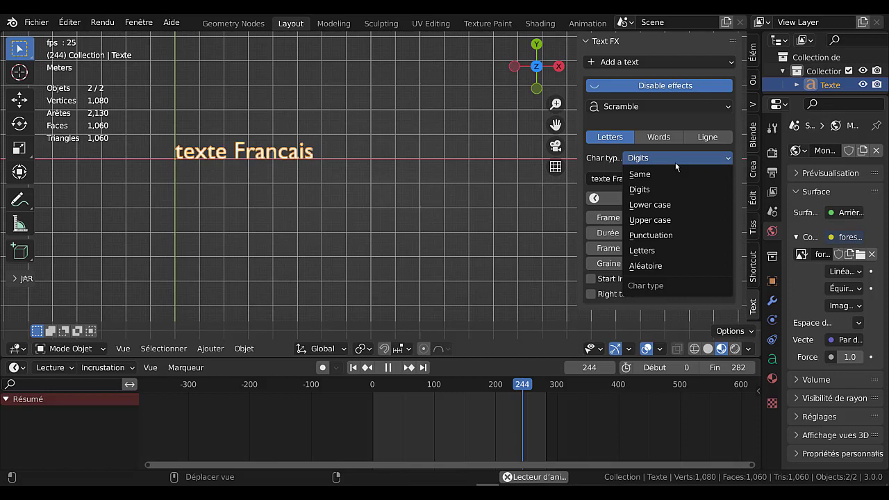
click(674, 205)
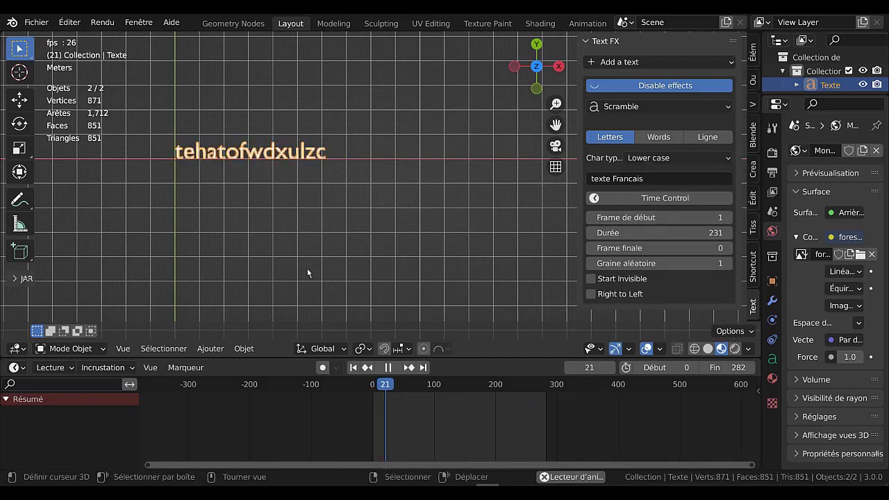
scroll(292, 242, up, 2)
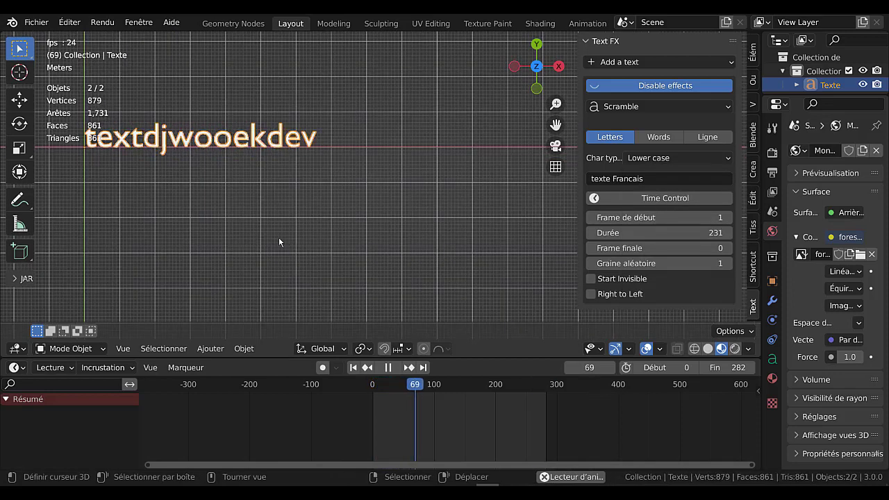
scroll(264, 233, down, 2)
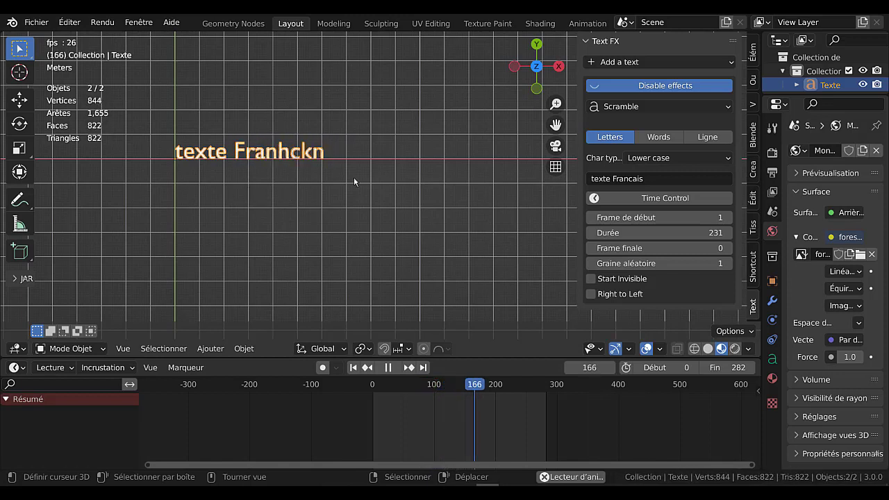
click(666, 158)
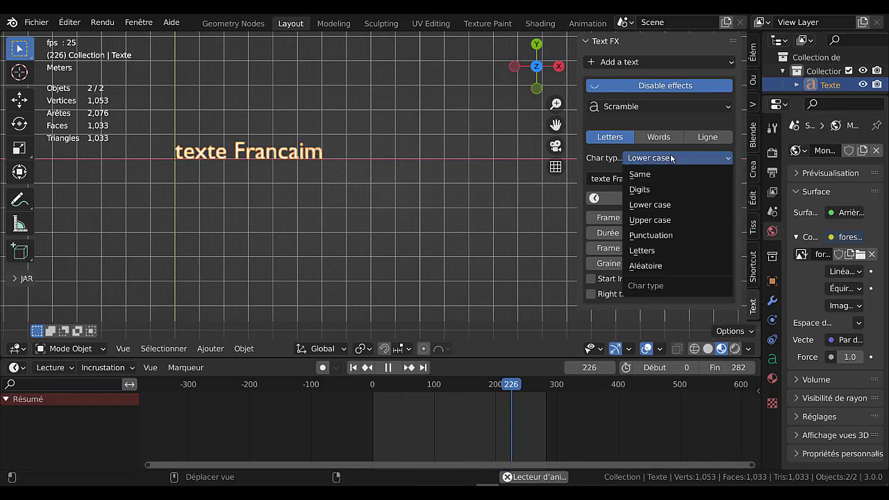
click(666, 220)
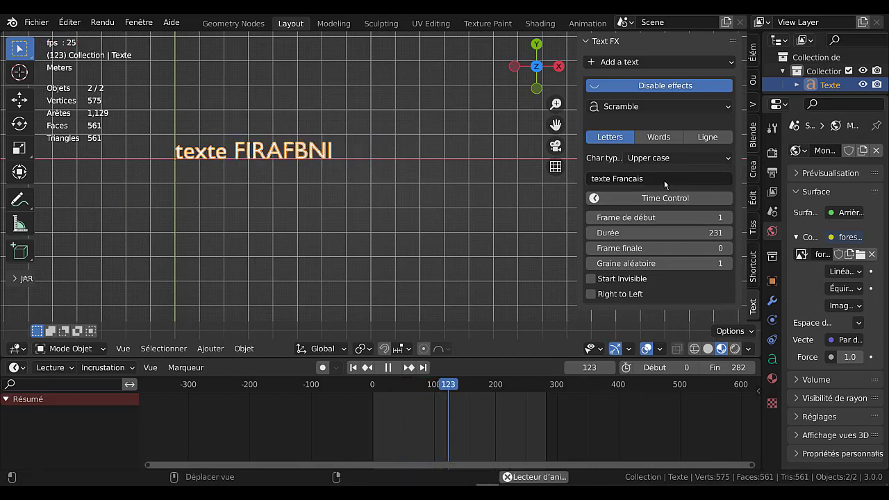
Try the punctuation character type for Scramble and preview the result.
click(685, 157)
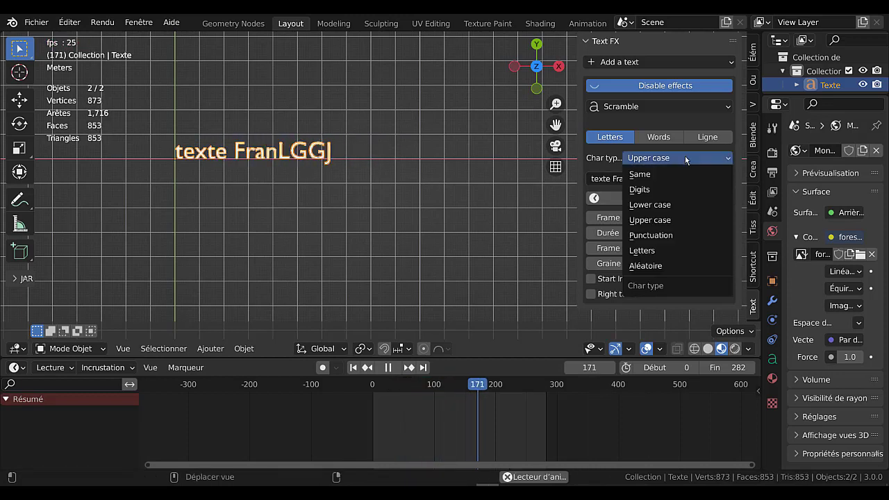
click(665, 237)
key(shift+Left)
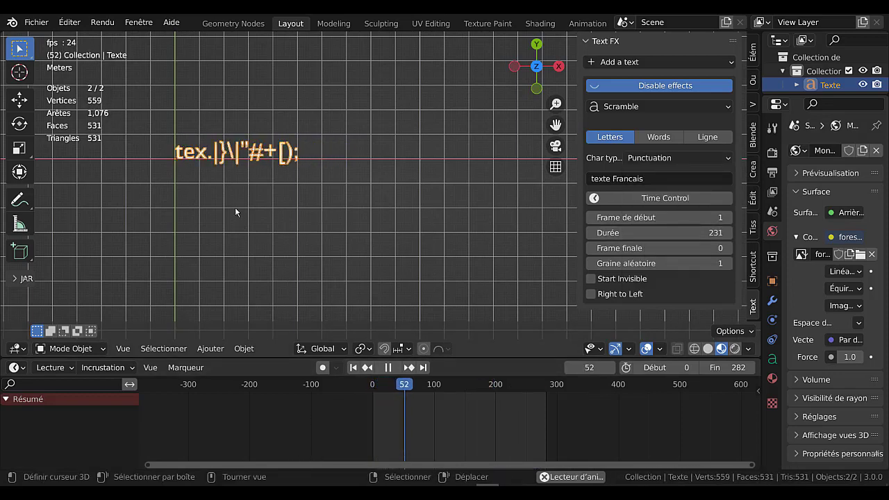
scroll(235, 207, up, 1)
scroll(250, 214, up, 1)
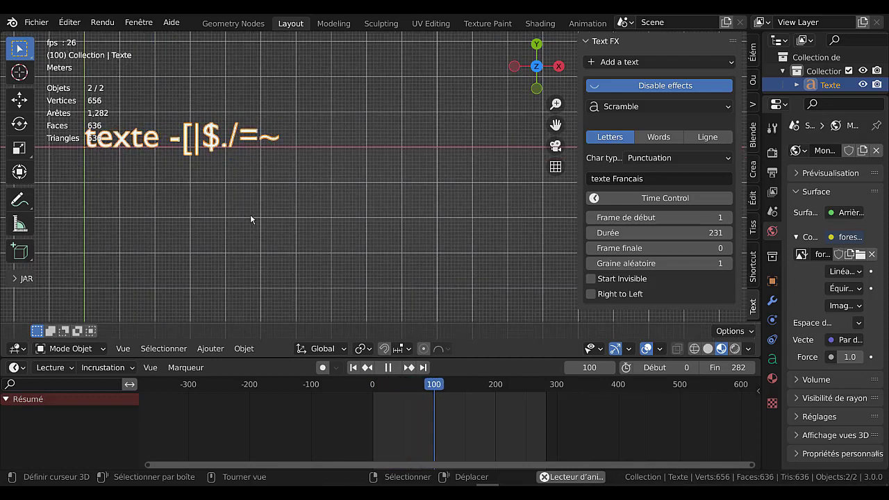
Try Letters, then settle on Aléatoire as the Scramble character type.
click(677, 158)
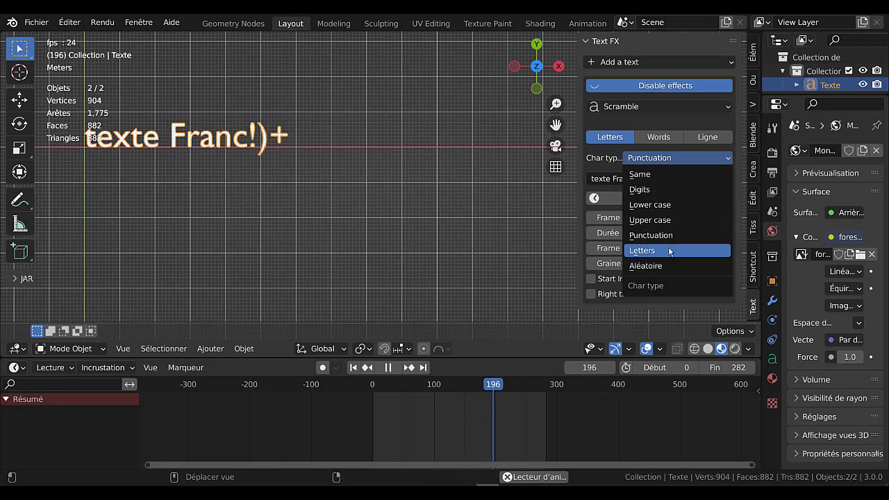
click(669, 251)
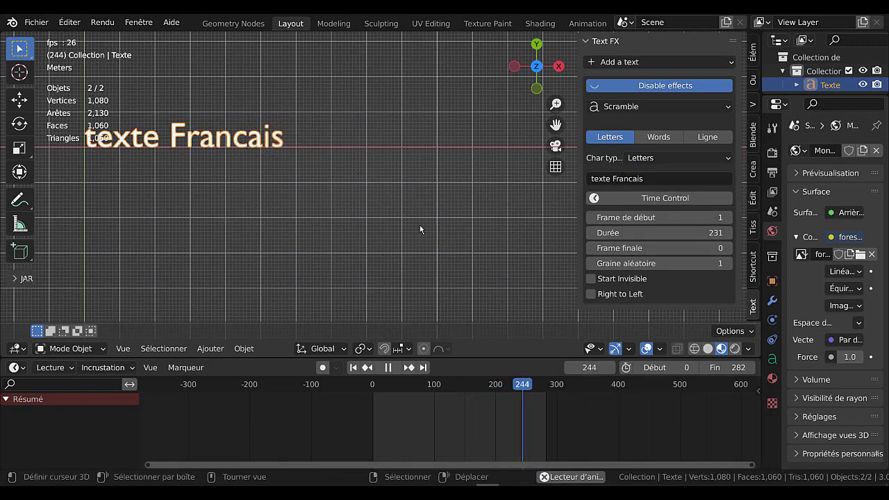
key(shift+Left)
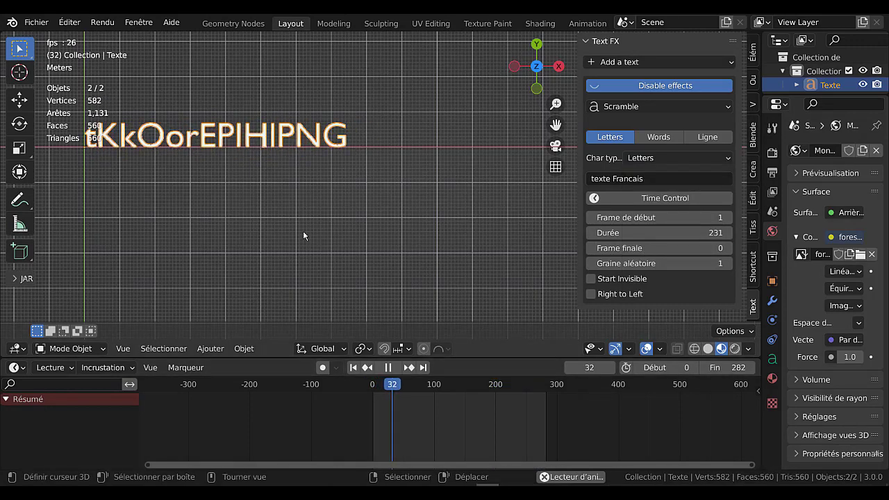
scroll(303, 231, down, 2)
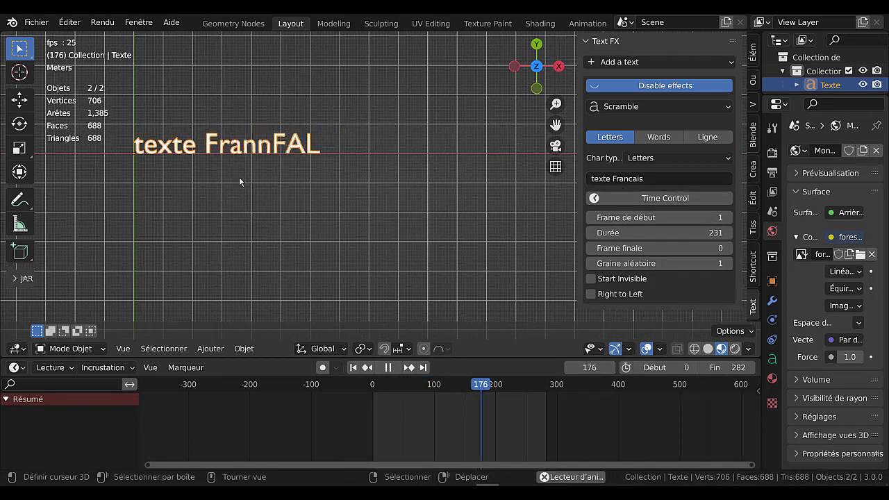
click(661, 160)
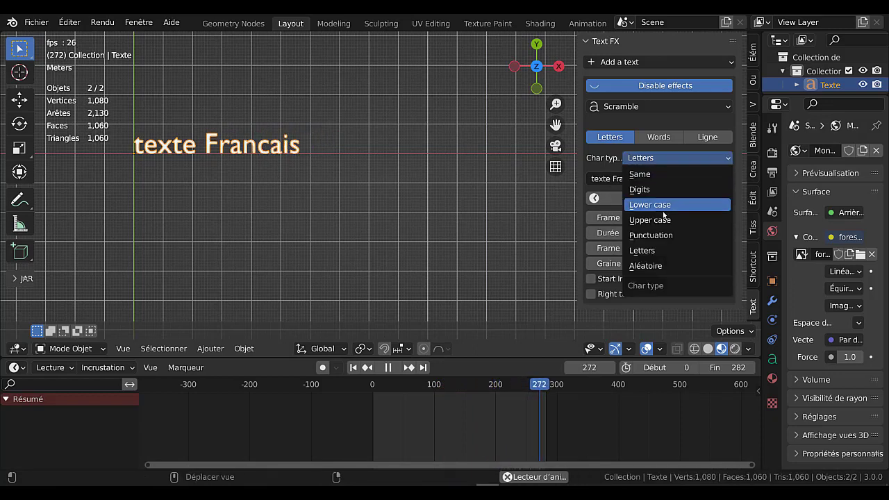
click(666, 265)
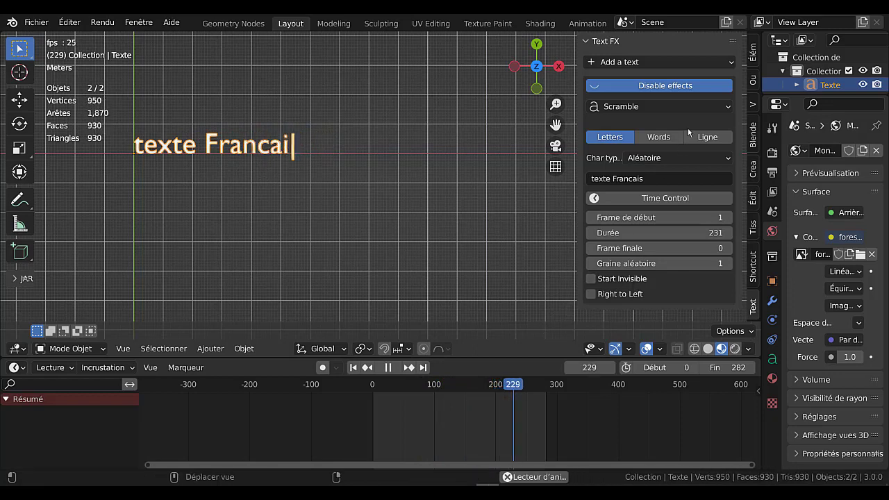
Switch the text effect from Scramble to Timer with Minutes set to 10.
click(668, 85)
click(635, 86)
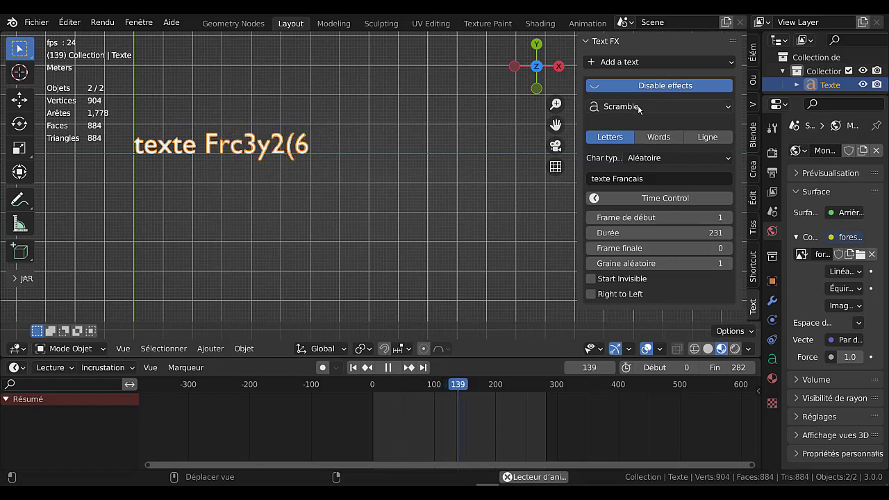
click(638, 107)
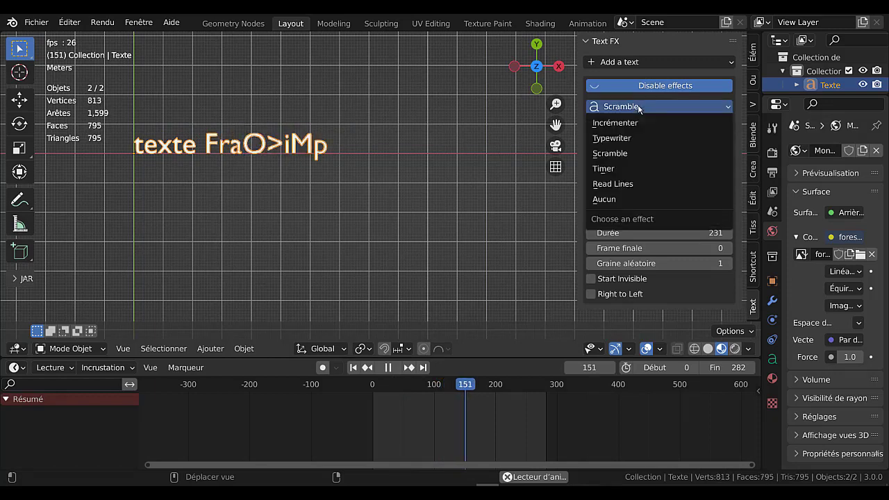
click(631, 169)
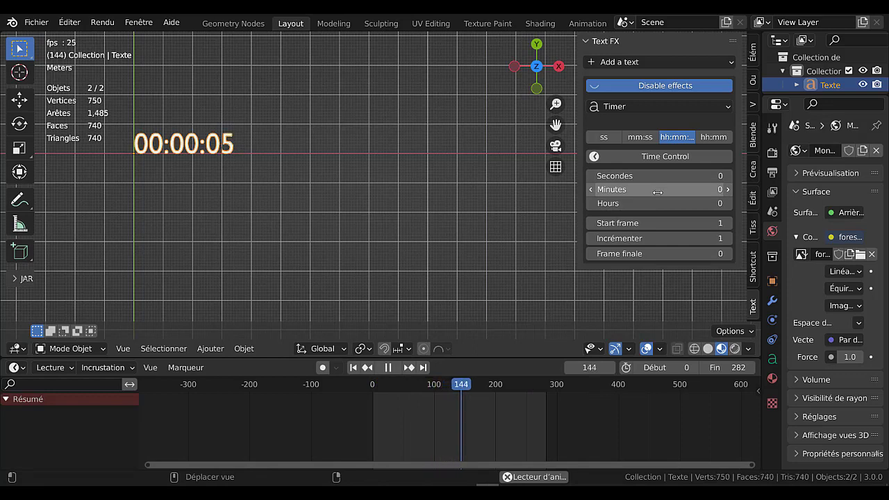
click(657, 191)
text(10)
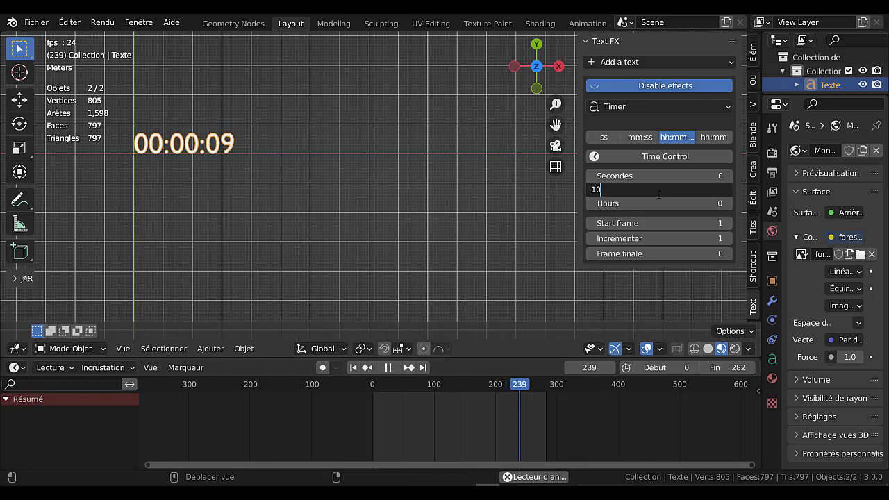
key(Return)
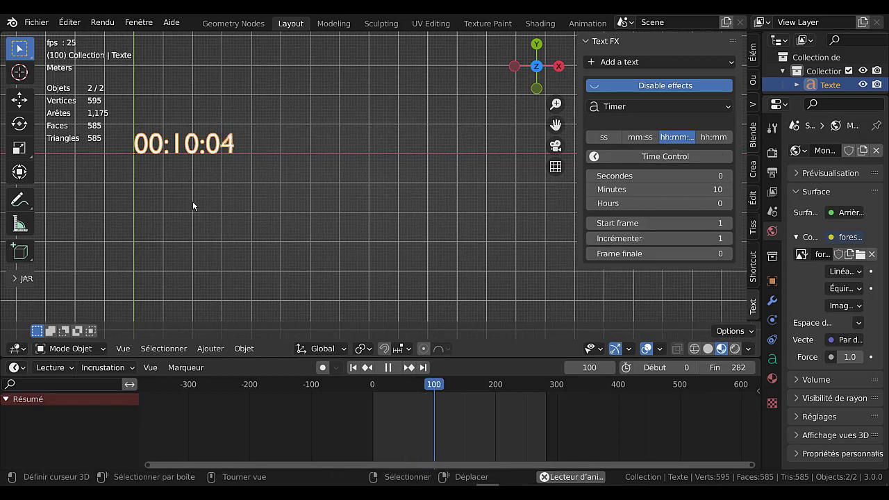
Use the hh:mm:ss timer format, set Hours to 1, and adjust the increment.
click(635, 137)
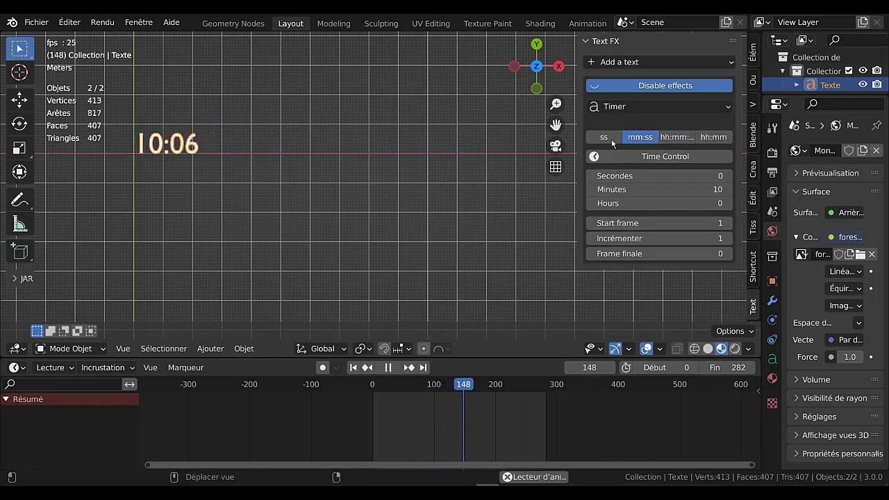
click(604, 137)
click(641, 137)
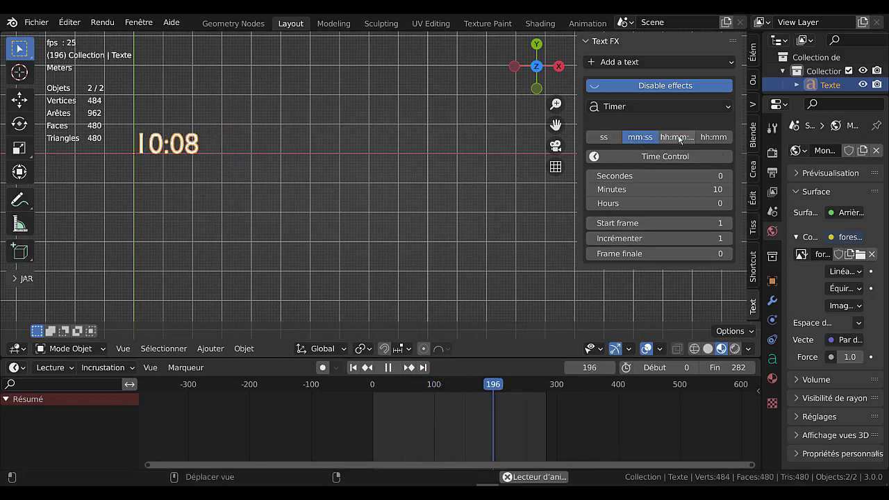
click(678, 137)
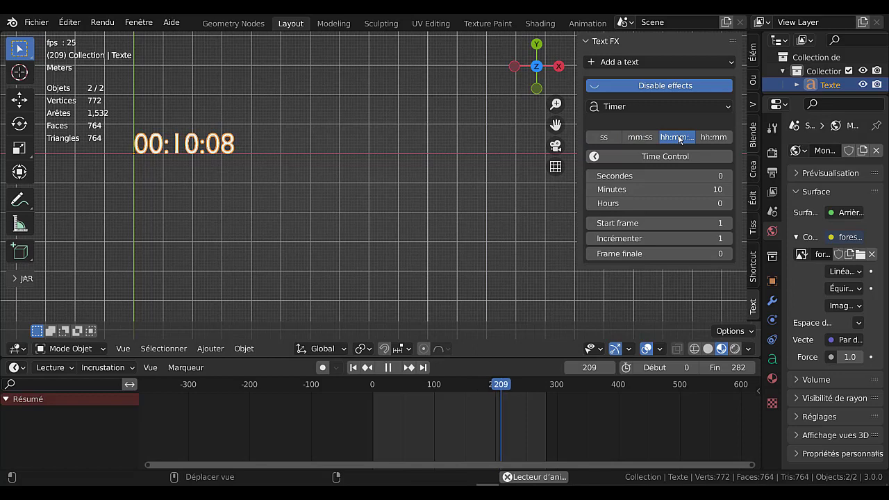
click(656, 203)
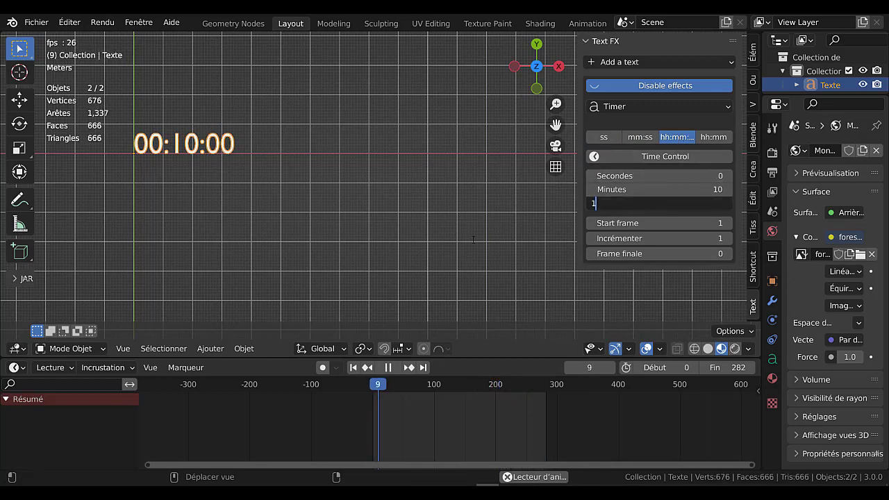
text(1)
key(Return)
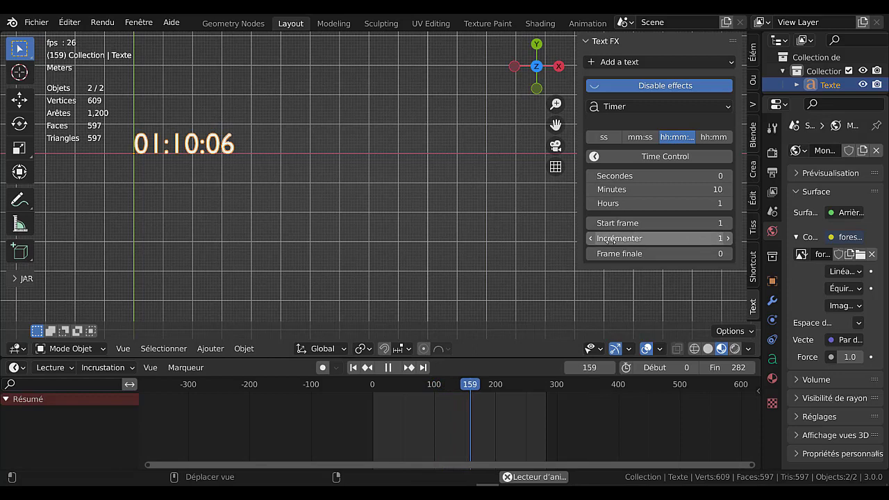
click(591, 238)
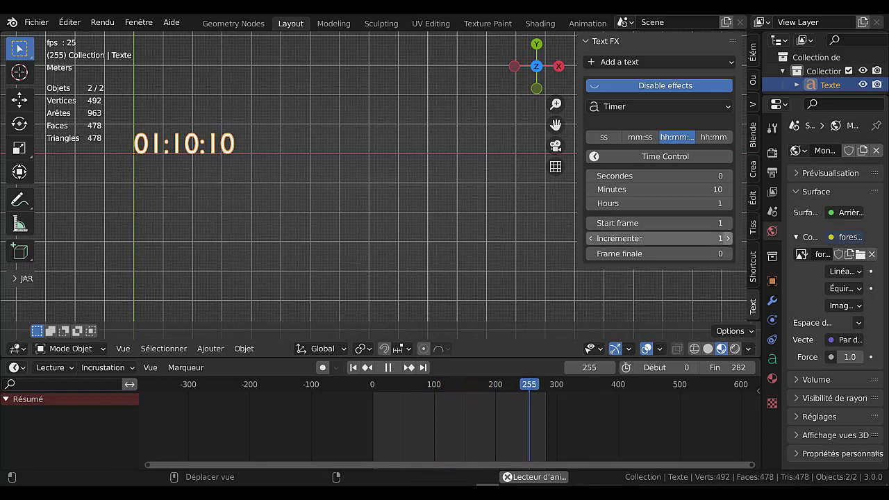
Raise the Timer's Frame finale to 802.
click(728, 253)
drag(661, 253, 722, 254)
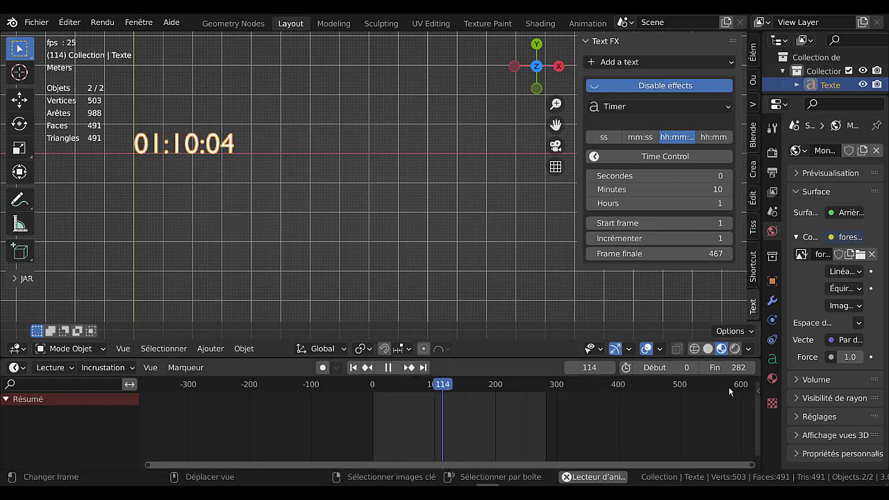
mouse_move(694, 254)
mouse_down()
mouse_move(683, 254)
mouse_move(701, 254)
mouse_up()
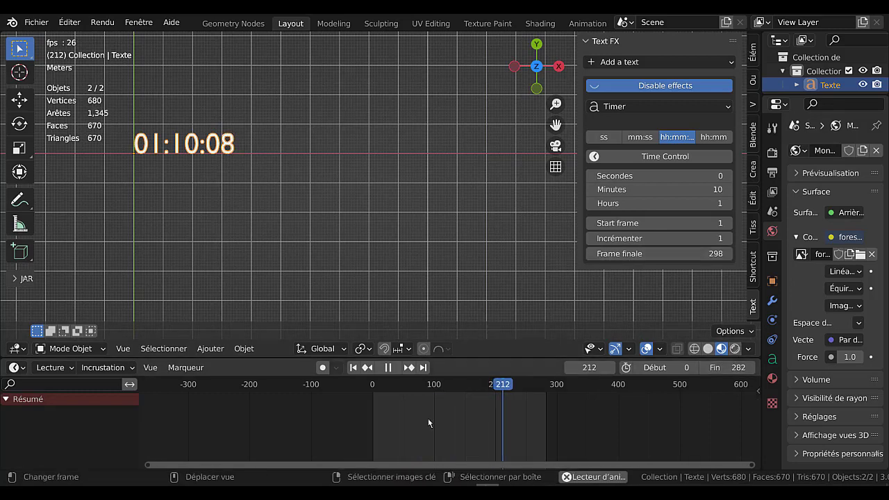
click(328, 419)
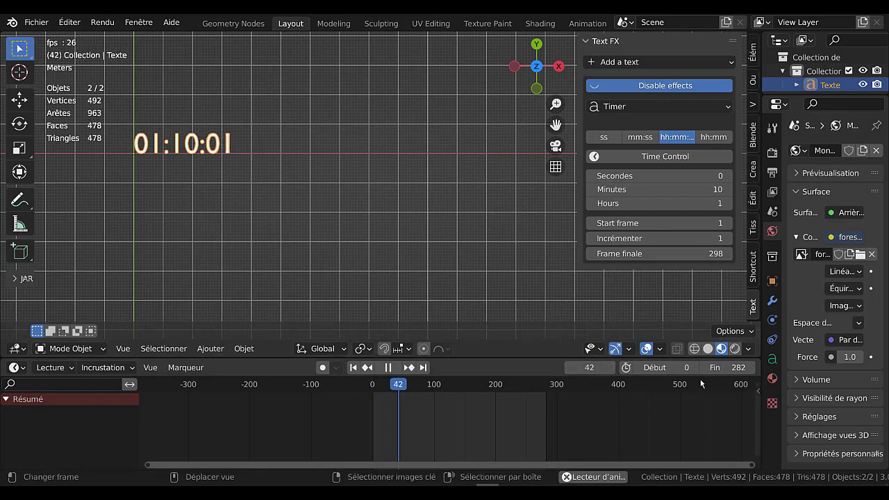
drag(660, 253, 715, 254)
Extend the scene's end frame to 800.
click(725, 368)
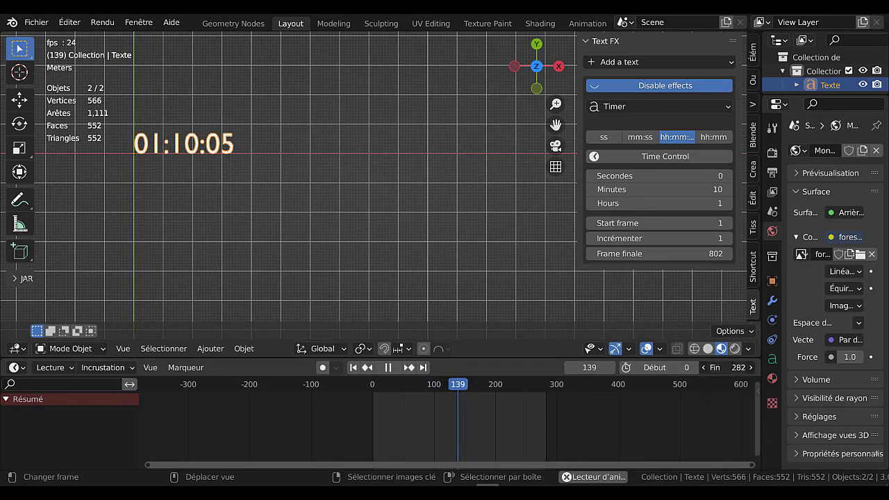
text(800)
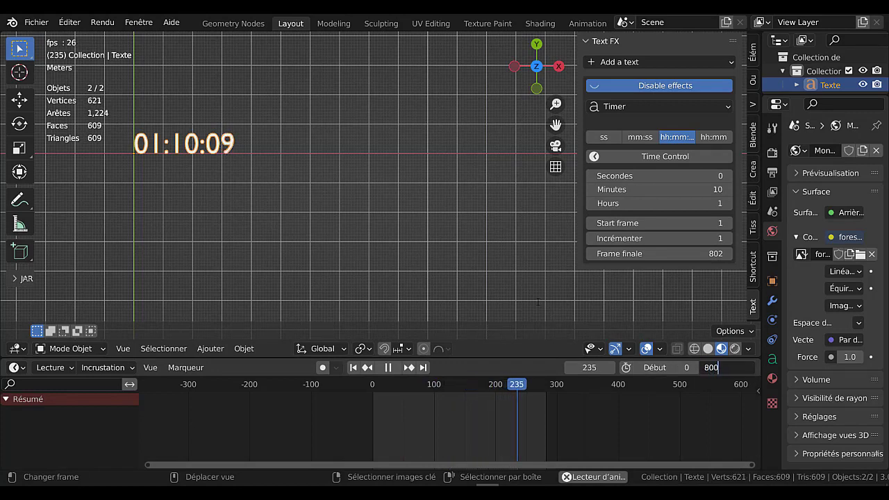
key(Return)
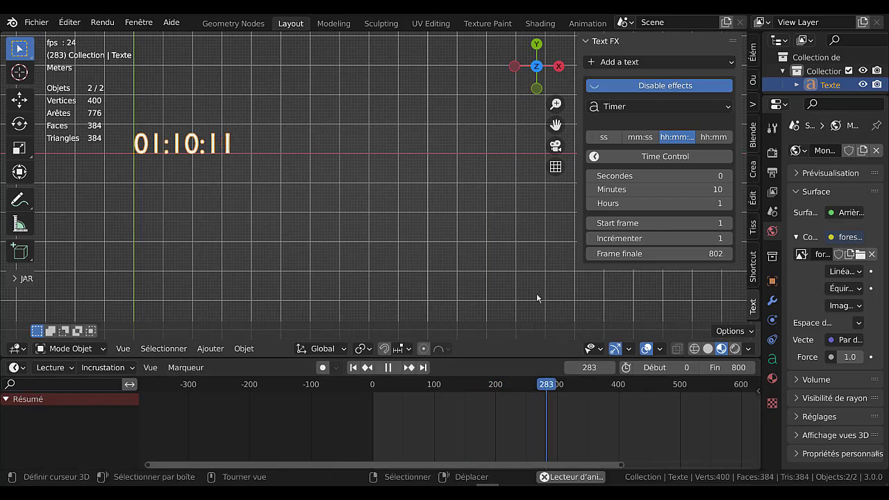
scroll(684, 422, down, 2)
scroll(702, 429, down, 3)
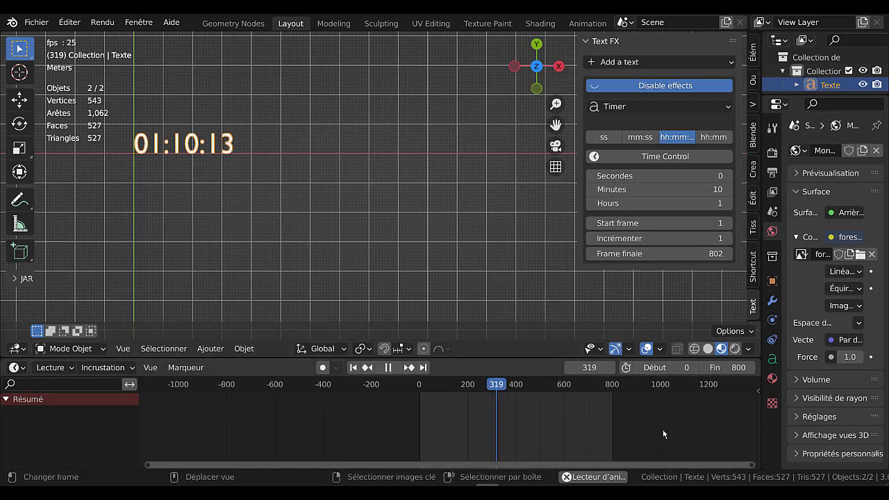
Toggle the timer's Time Control on and off twice, leaving it off.
click(587, 416)
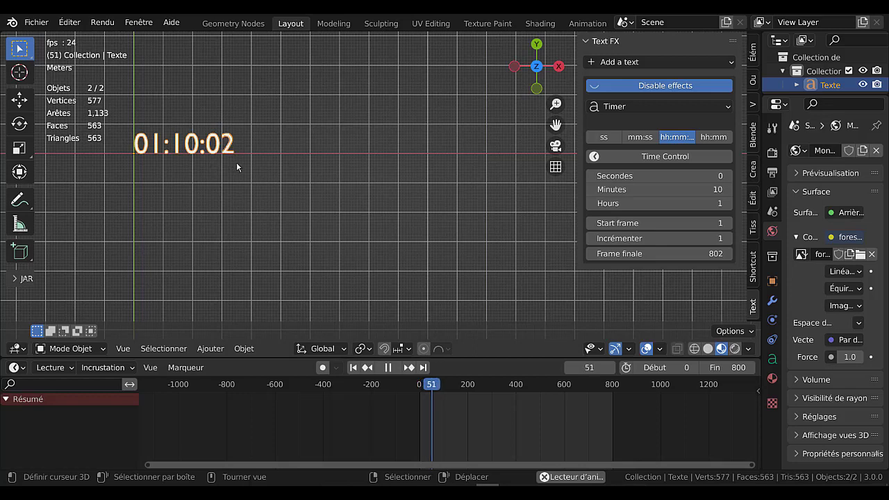
click(661, 154)
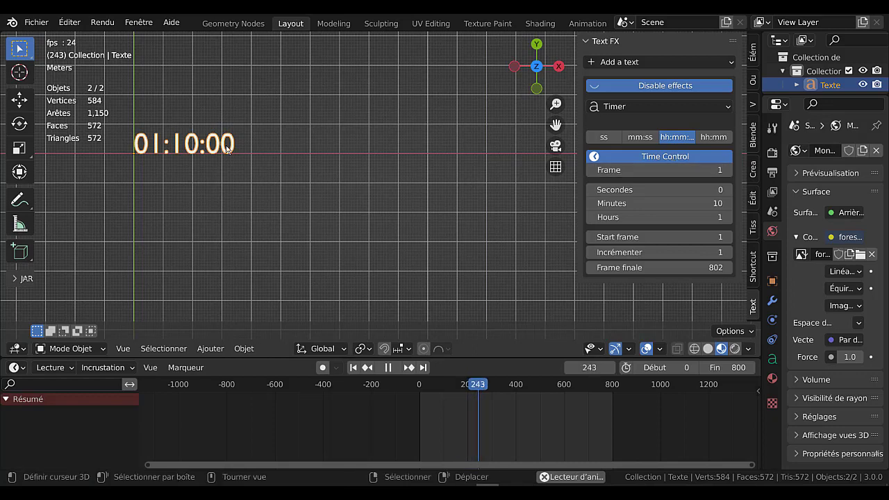
click(662, 157)
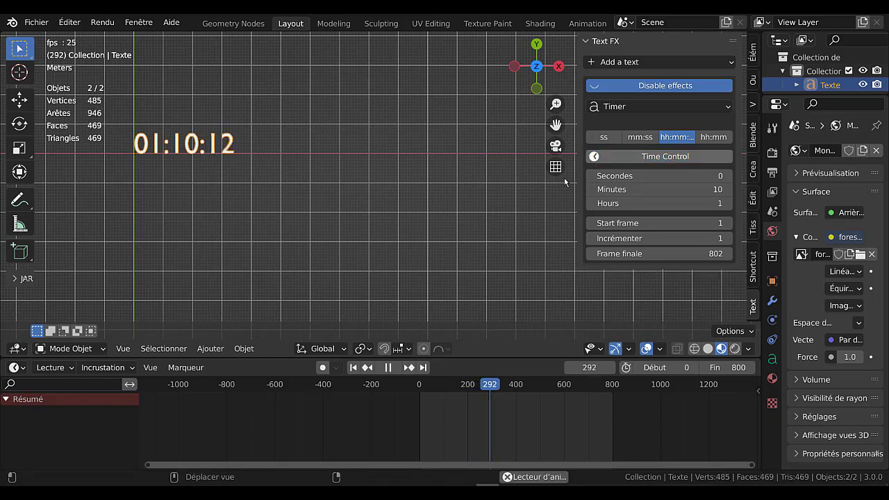
click(662, 158)
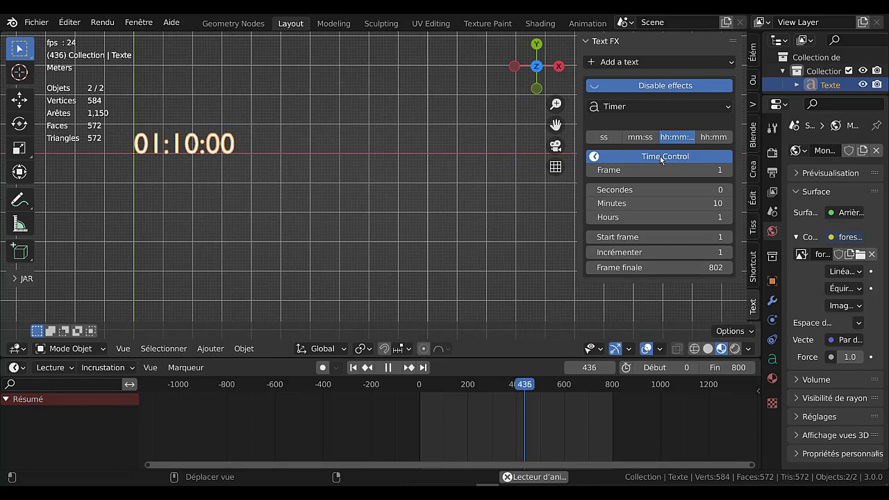
click(660, 158)
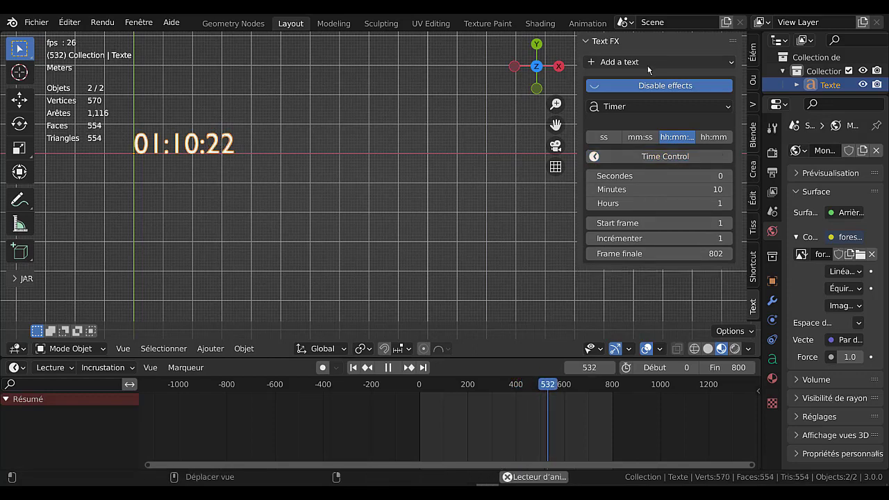
click(660, 105)
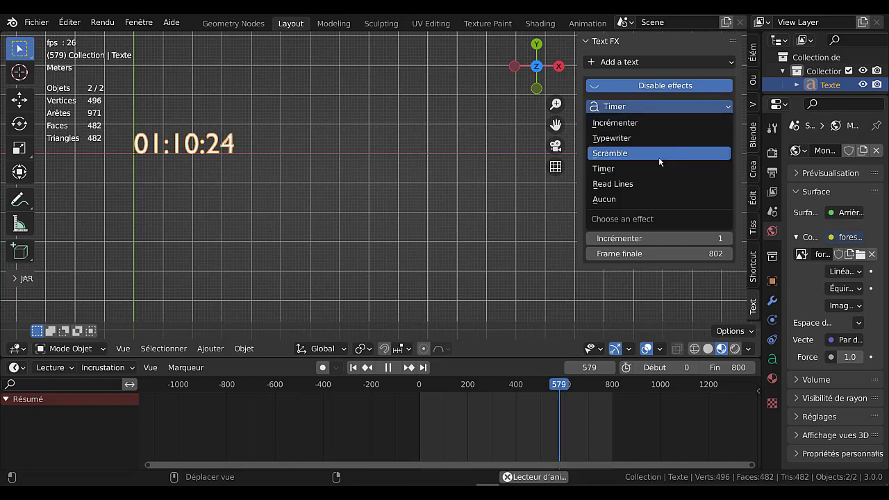
Switch the effect to Read Lines using parole mystral.txt as the source text.
click(650, 183)
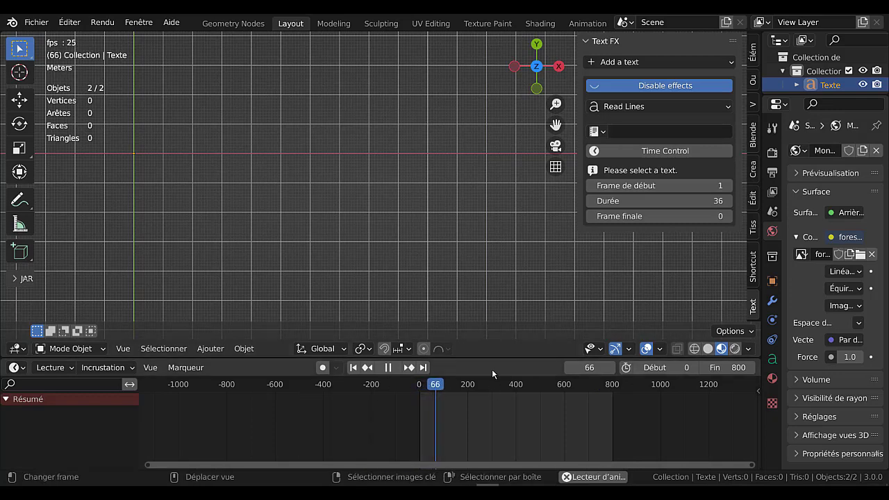
drag(498, 357, 498, 370)
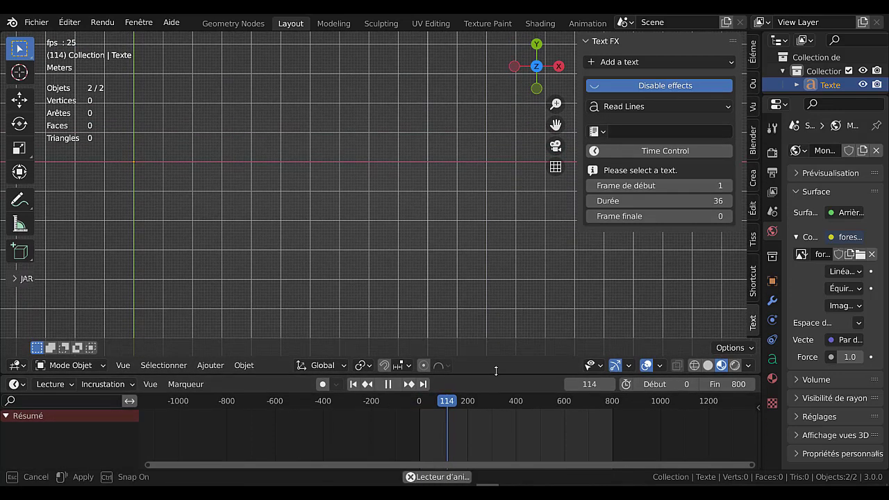
click(594, 132)
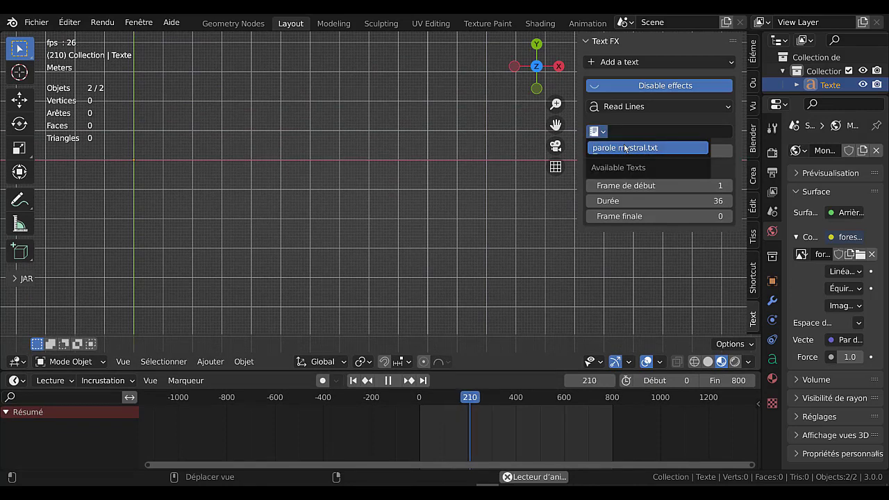
click(624, 148)
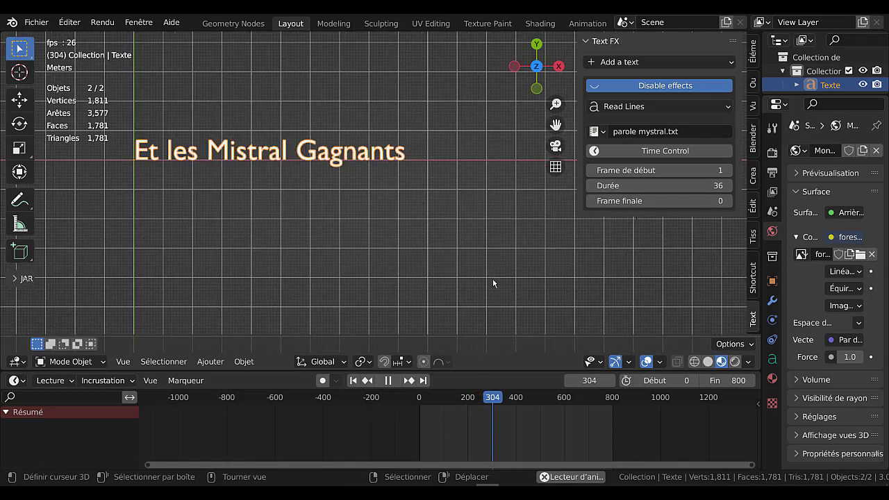
Lengthen the Read Lines Durée from 36 to 615 frames and replay the lyrics.
click(420, 416)
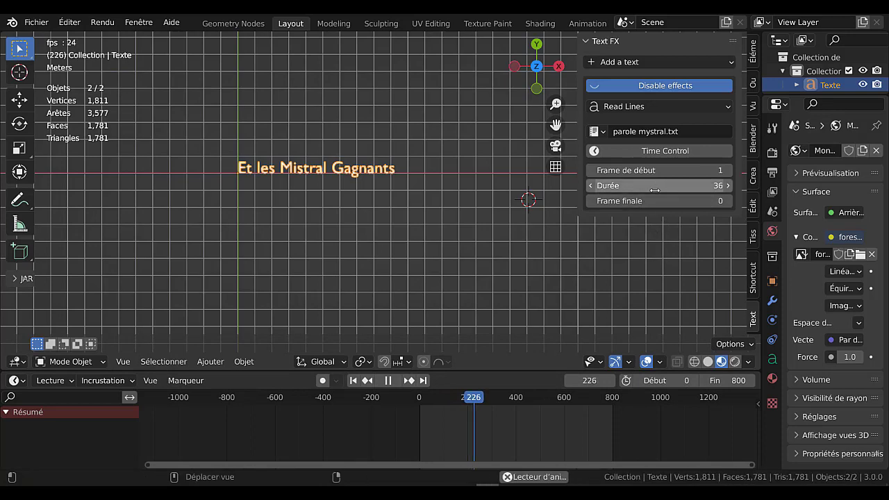
drag(620, 187, 694, 186)
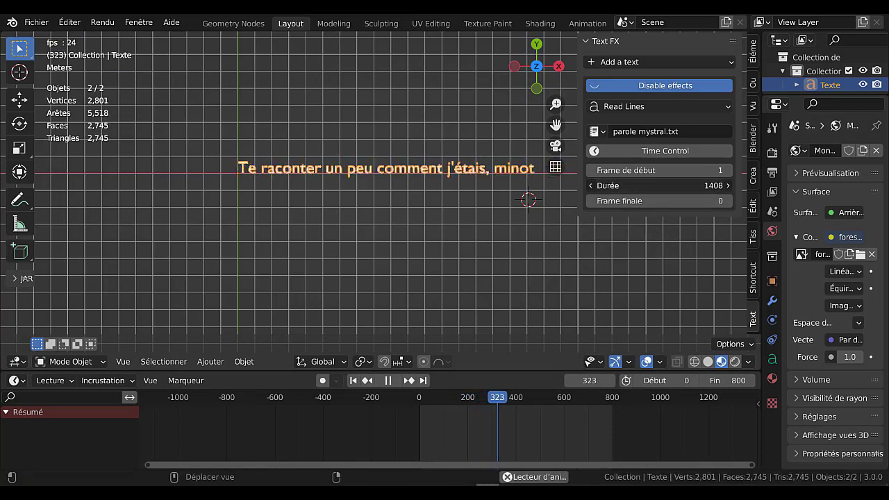
drag(694, 186, 667, 186)
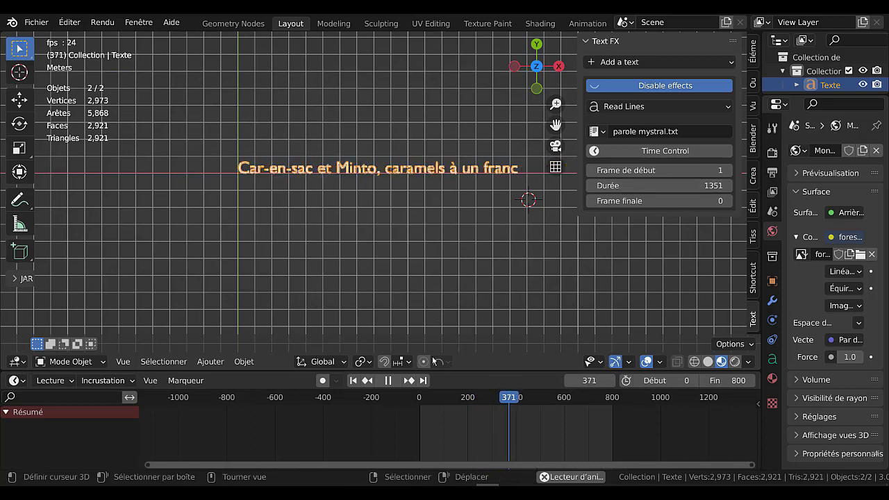
key(shift+Left)
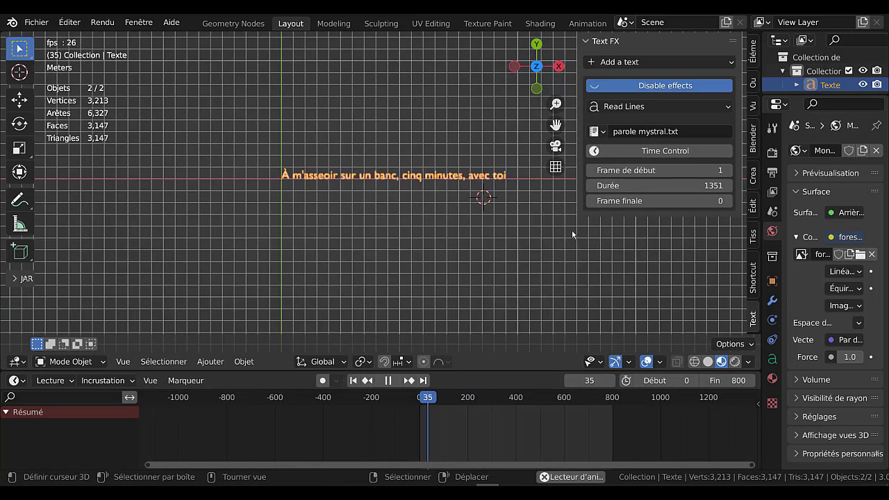
scroll(493, 197, up, 1)
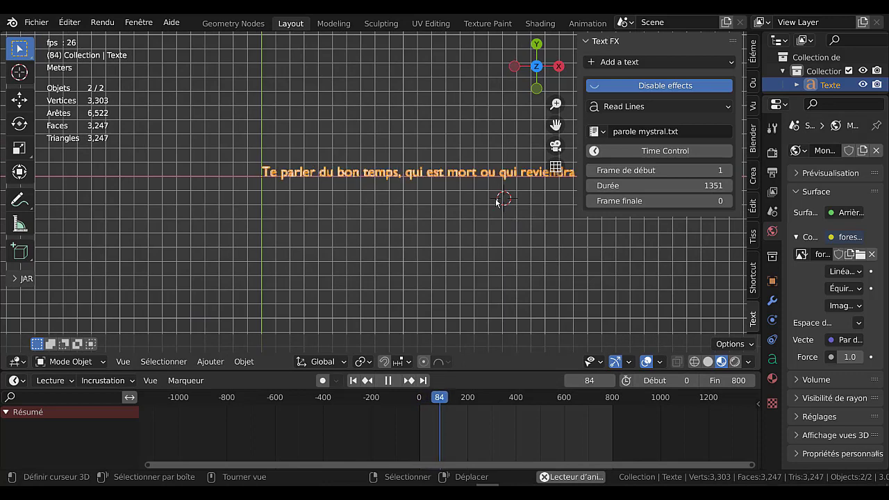
scroll(497, 202, down, 1)
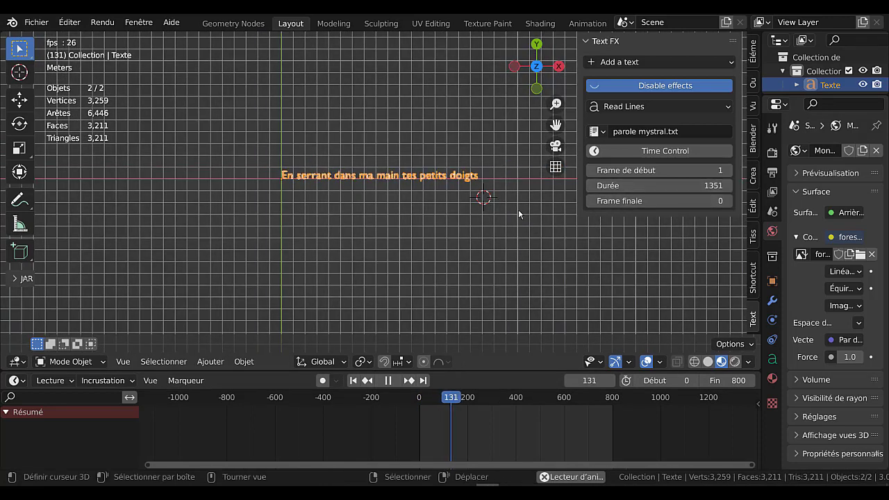
drag(655, 186, 524, 186)
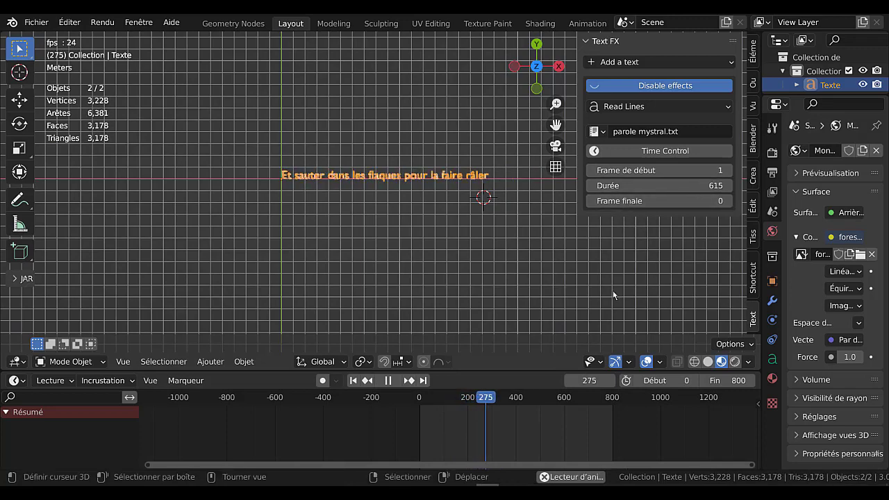
Set the lyric effect's Frame finale to 800.
click(677, 201)
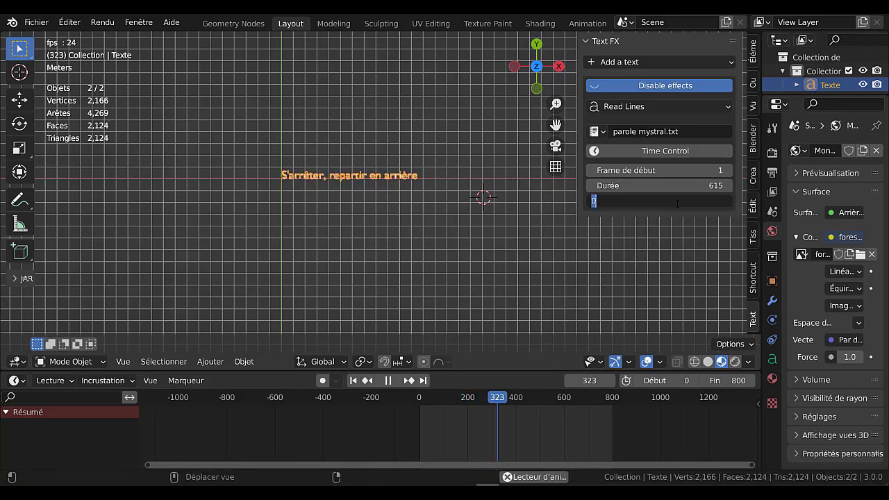
text(800)
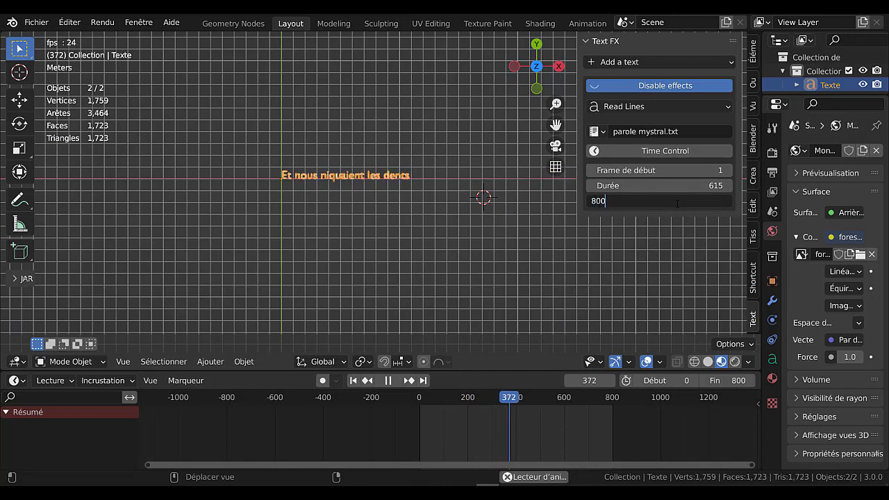
key(Return)
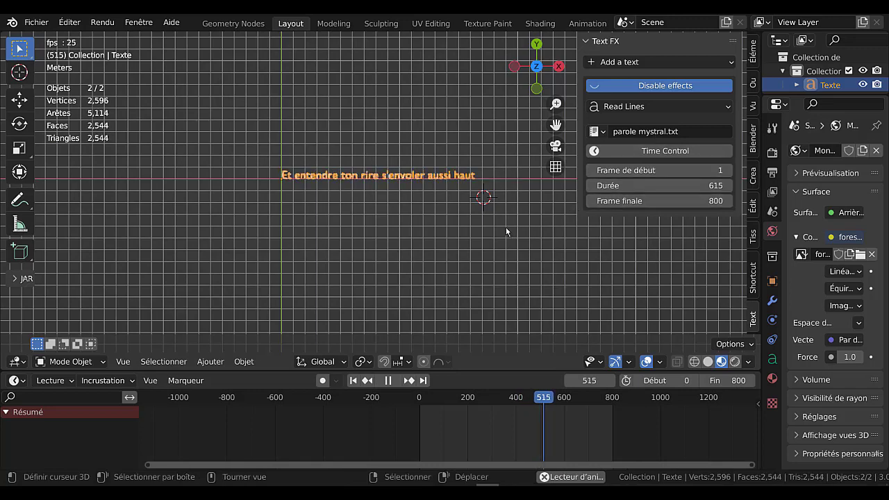
Cut the Read Lines Durée sharply down toward 4 frames.
click(657, 106)
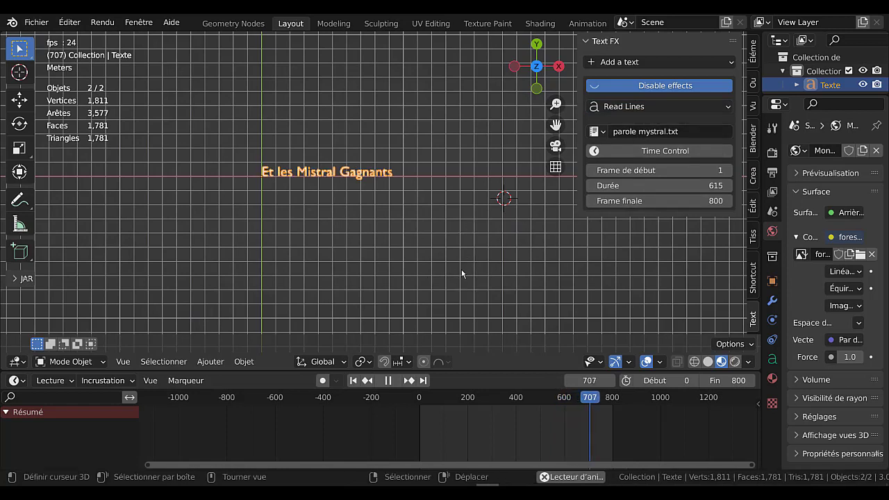
scroll(477, 262, up, 2)
click(419, 417)
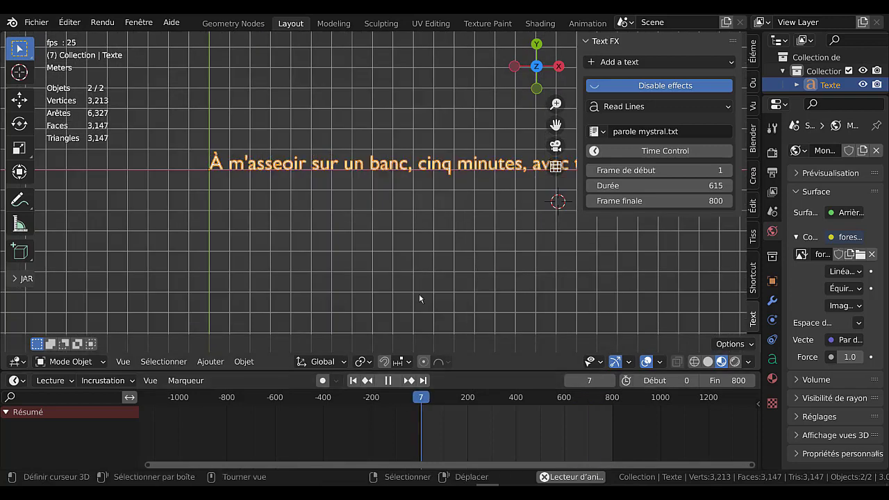
scroll(440, 273, down, 3)
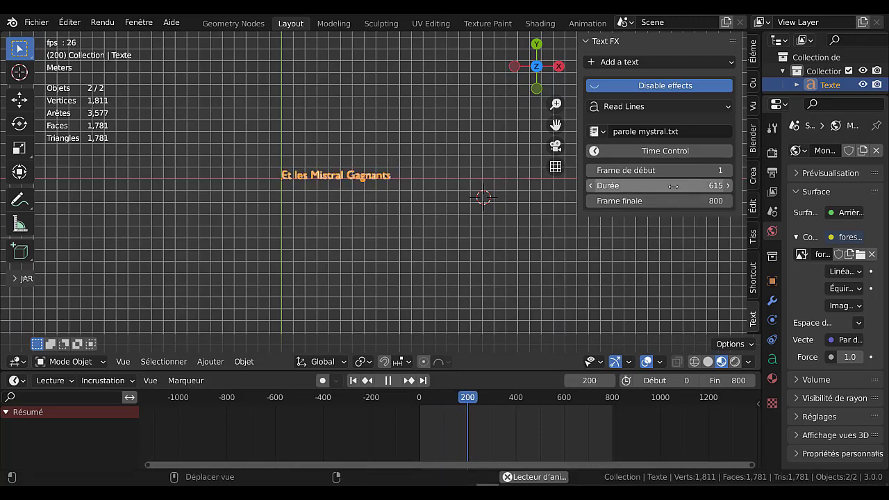
drag(673, 187, 583, 185)
Raise the Read Lines Durée from 4 to 2098 frames and check a later frame.
click(393, 439)
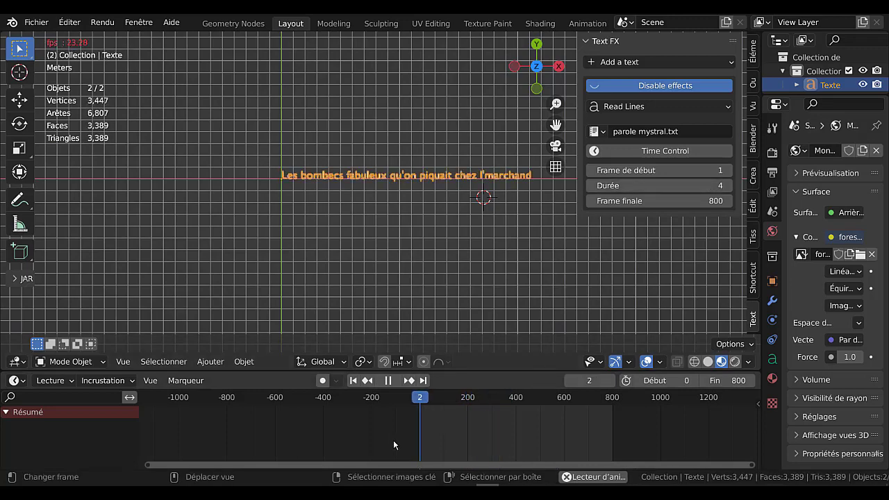
drag(660, 186, 722, 185)
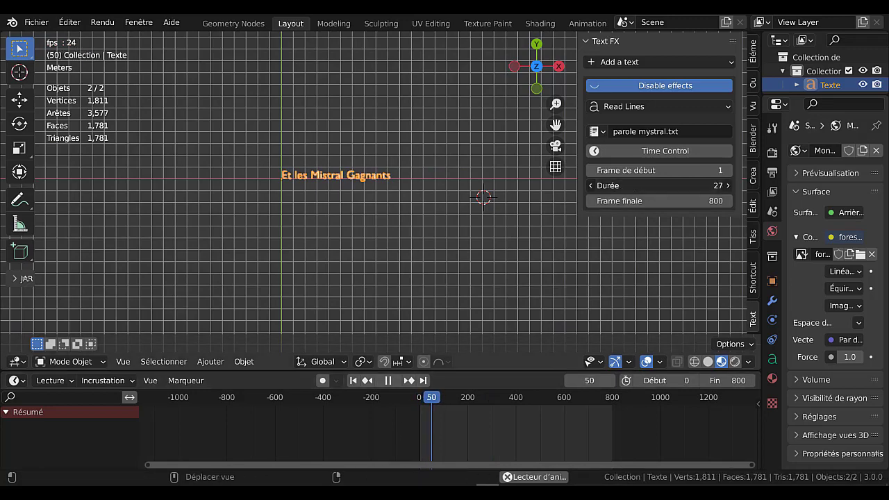
mouse_move(659, 185)
mouse_down()
mouse_move(701, 185)
mouse_move(625, 185)
mouse_up()
click(365, 427)
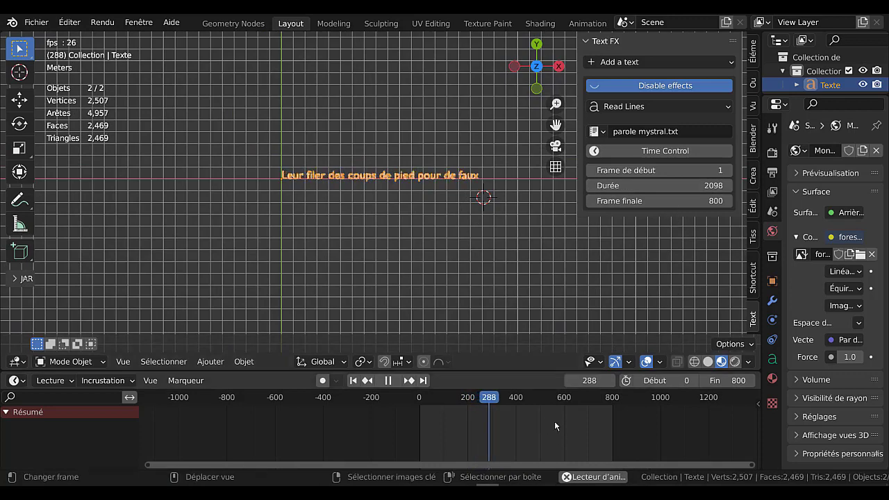
click(586, 432)
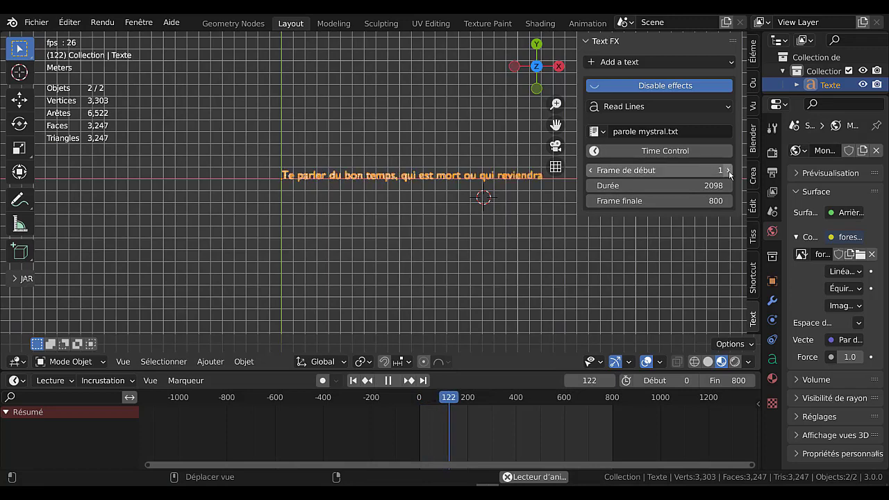
click(654, 107)
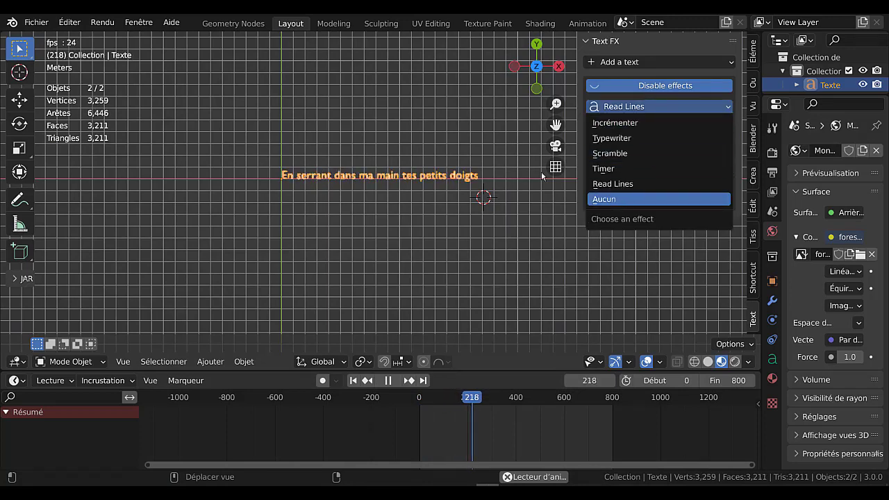
Set the Text FX effect to Aucun, removing Read Lines.
click(606, 199)
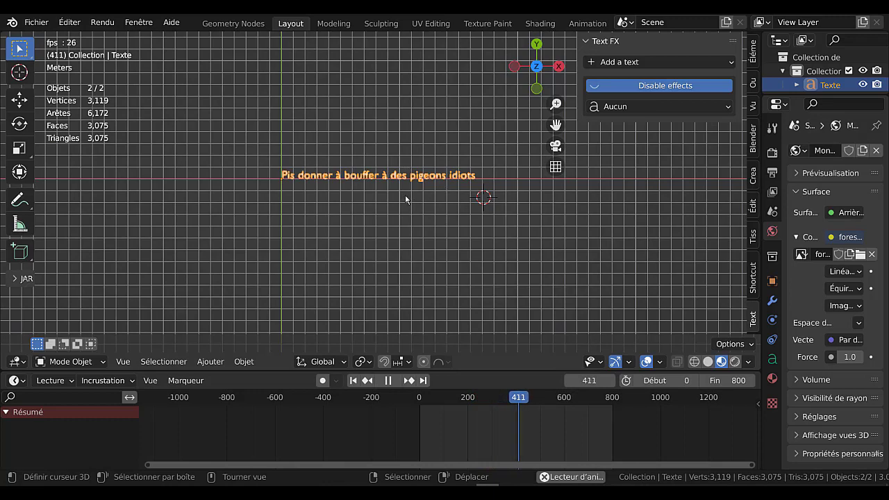
Reapply Read Lines to the lyrics and place the 3D cursor near the origin.
key(shift+Left)
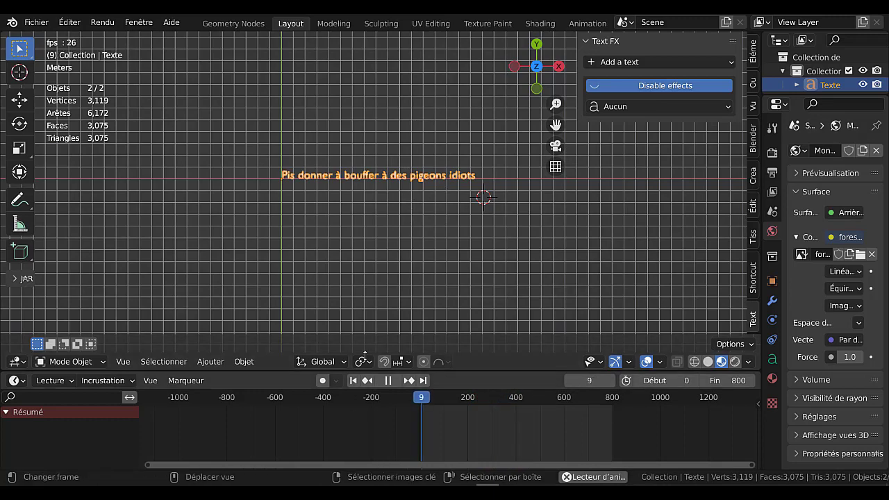
scroll(425, 244, up, 1)
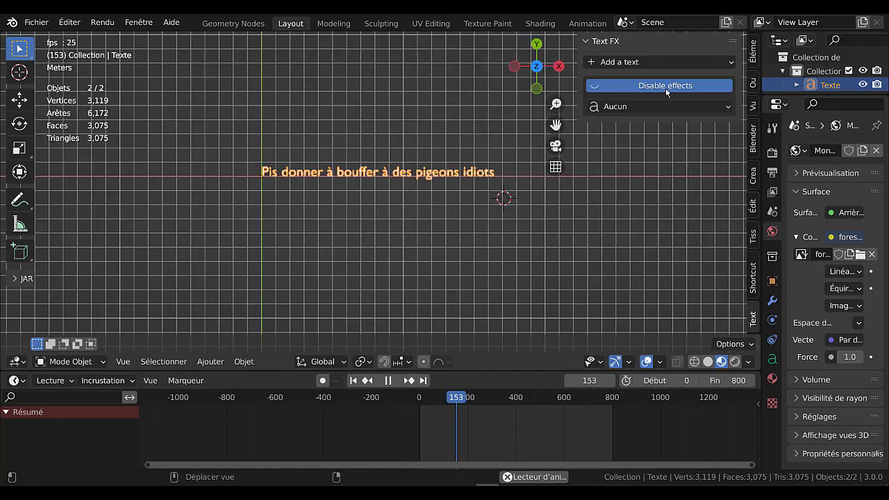
click(652, 107)
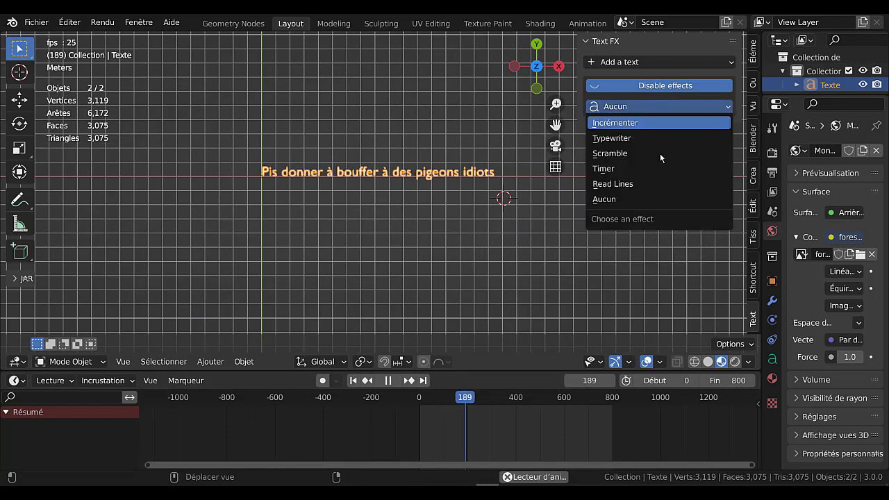
click(632, 188)
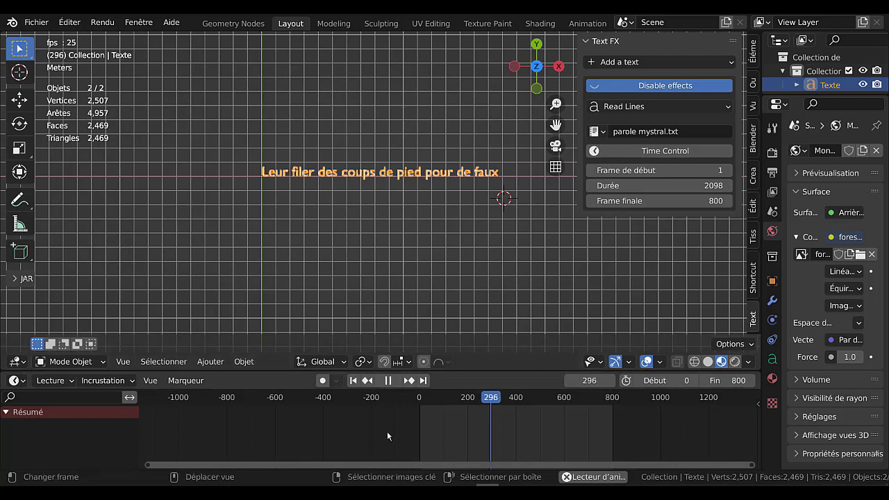
key(shift+Left)
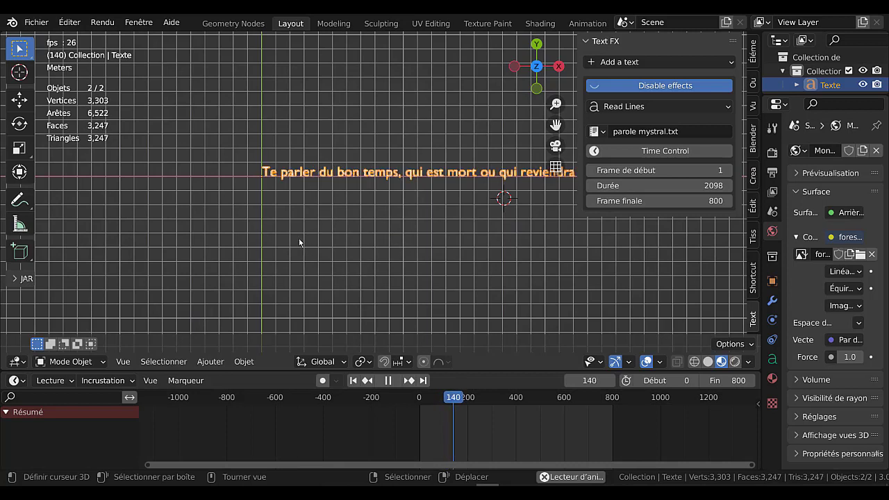
click(268, 223)
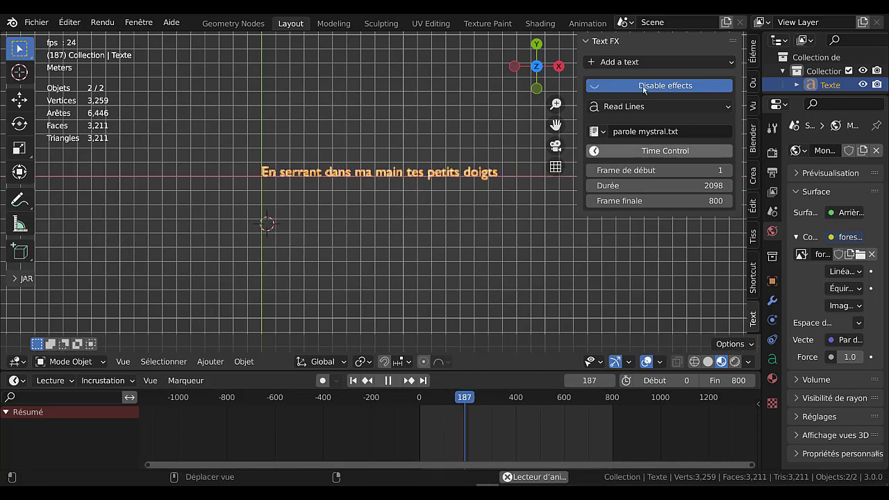
click(654, 62)
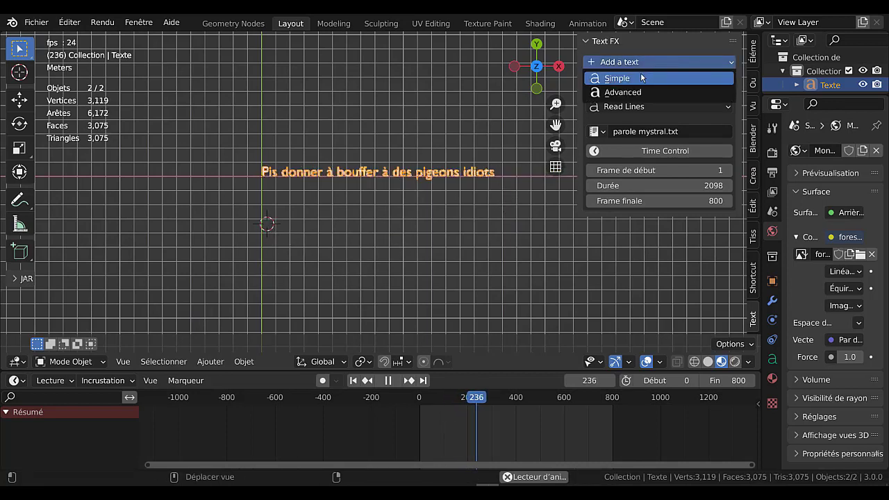
Add a simple text at the 3D cursor and give it a Timer effect.
click(643, 79)
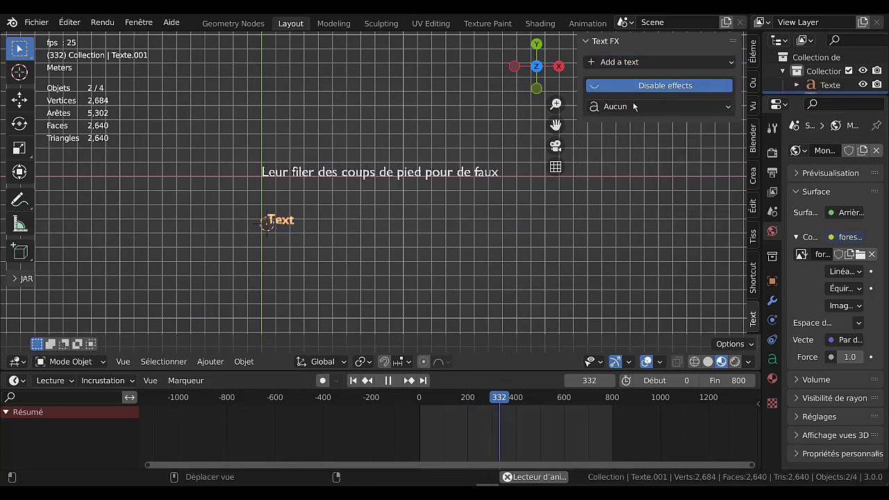
click(657, 105)
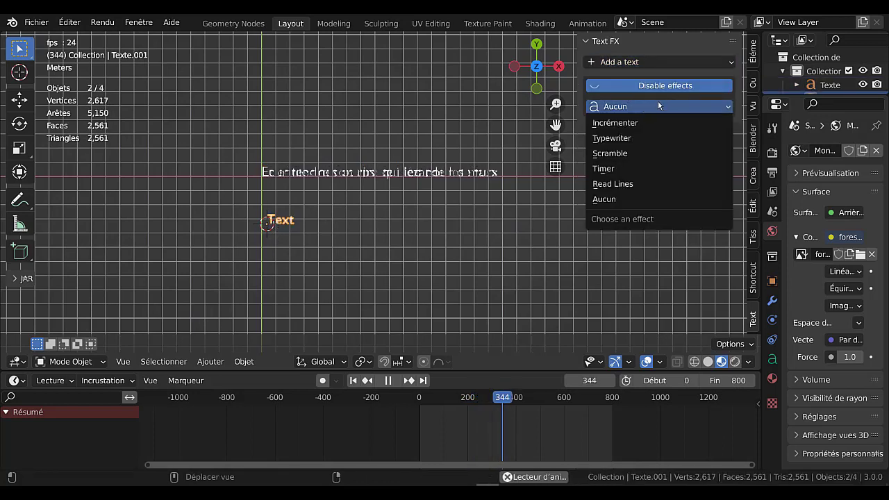
click(633, 166)
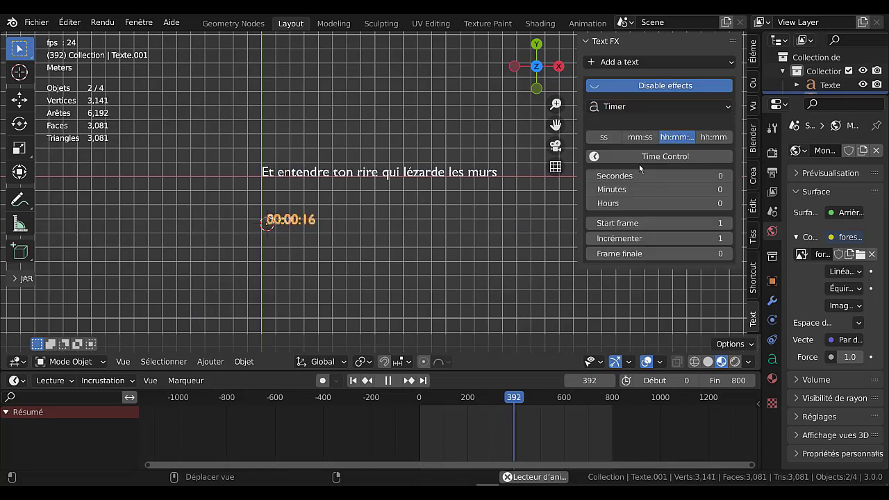
Start the timer at 03:10:00 by setting minutes to 10 and hours to 3.
click(672, 193)
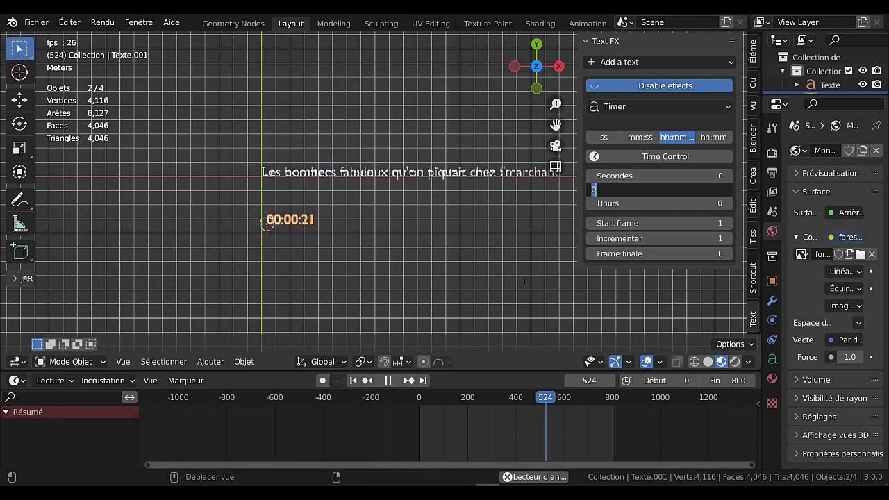
text(10)
key(Return)
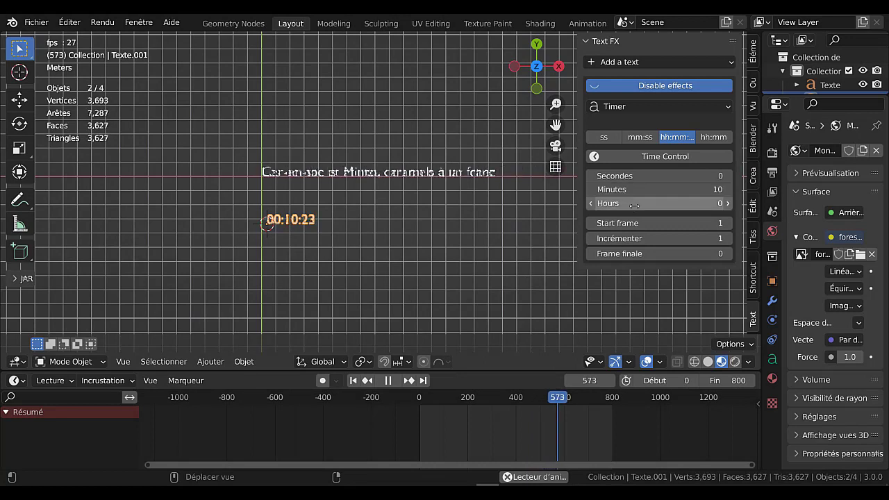
click(635, 203)
text(3)
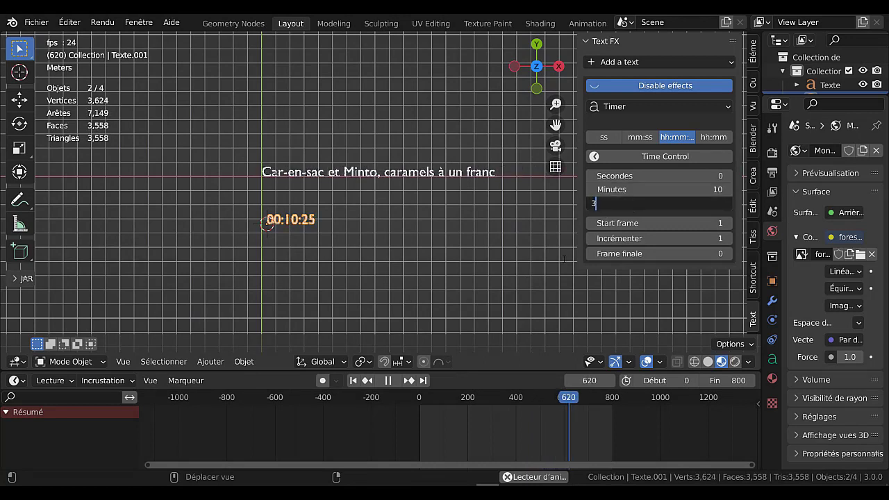
key(Return)
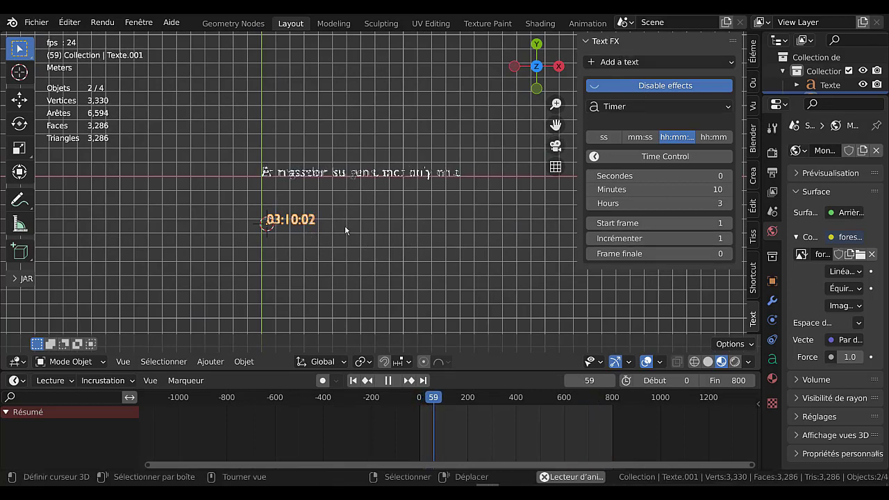
click(656, 64)
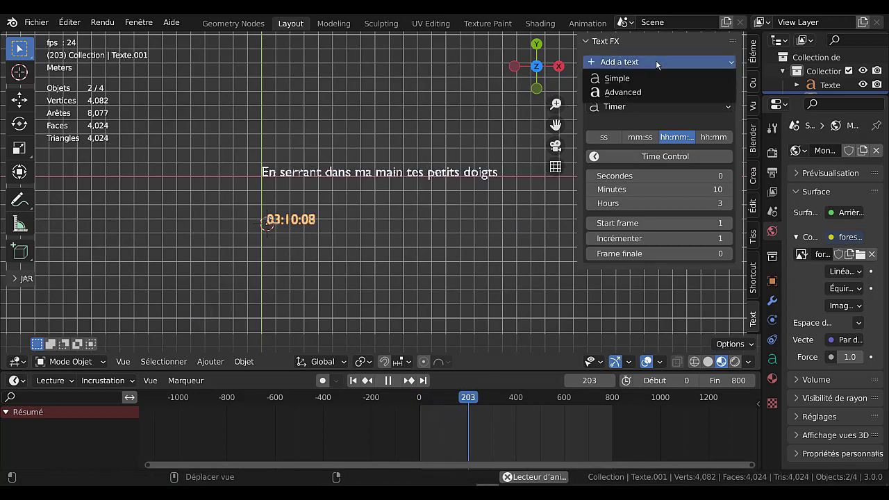
Add an Advanced per-character 'Text FX' text and move it just below the timer.
click(638, 97)
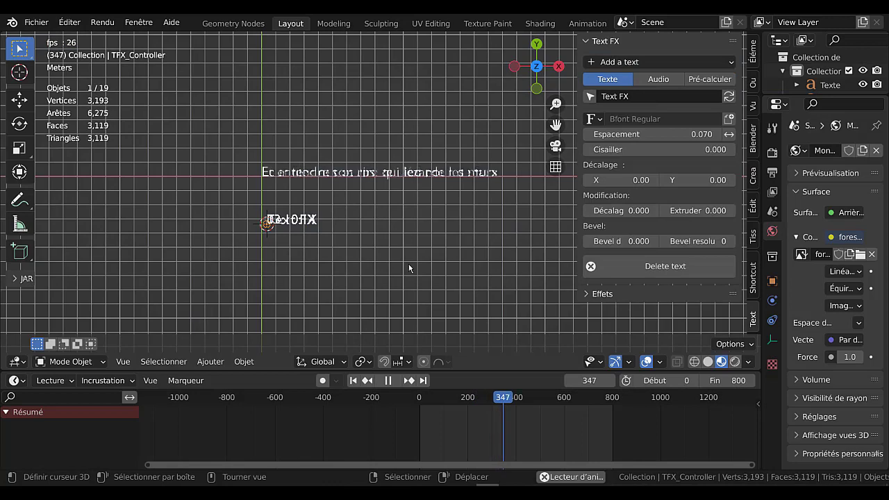
key(g)
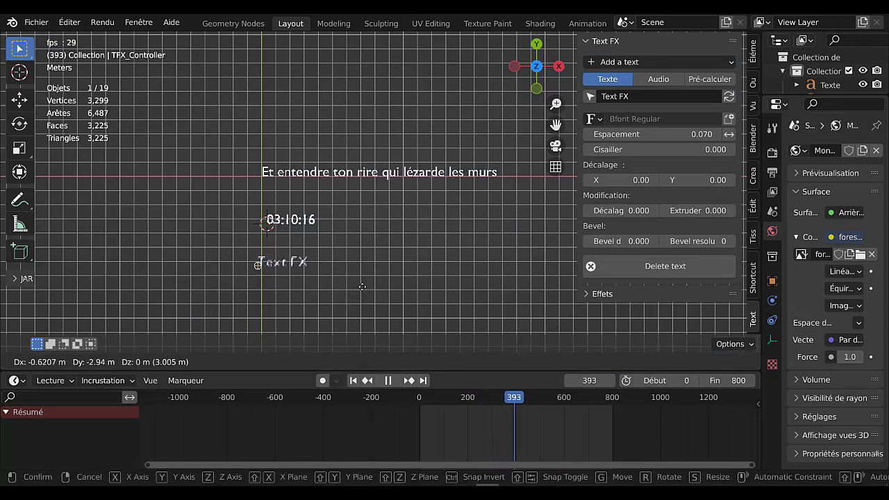
click(365, 282)
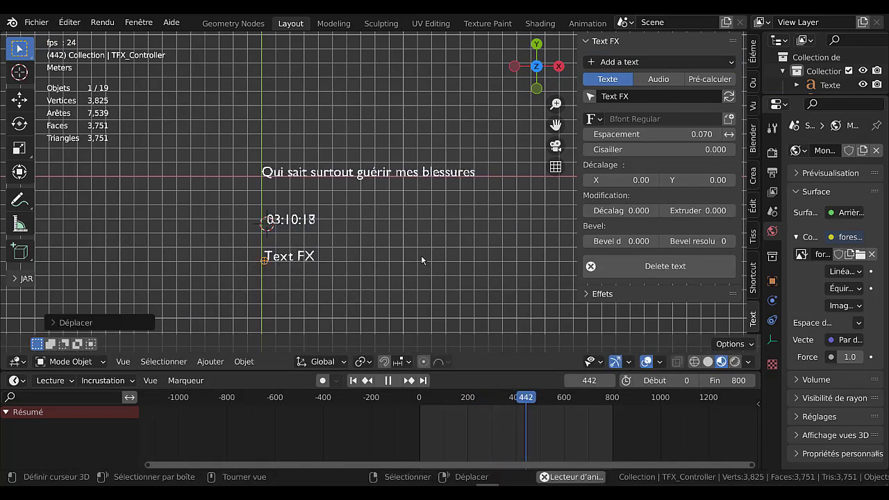
scroll(366, 286, up, 1)
shift+middle_drag(402, 285, 387, 223)
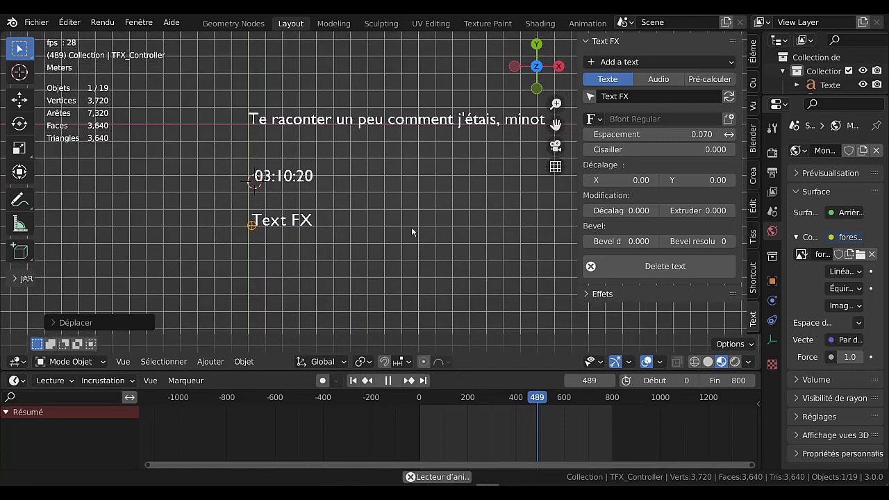
scroll(434, 213, up, 1)
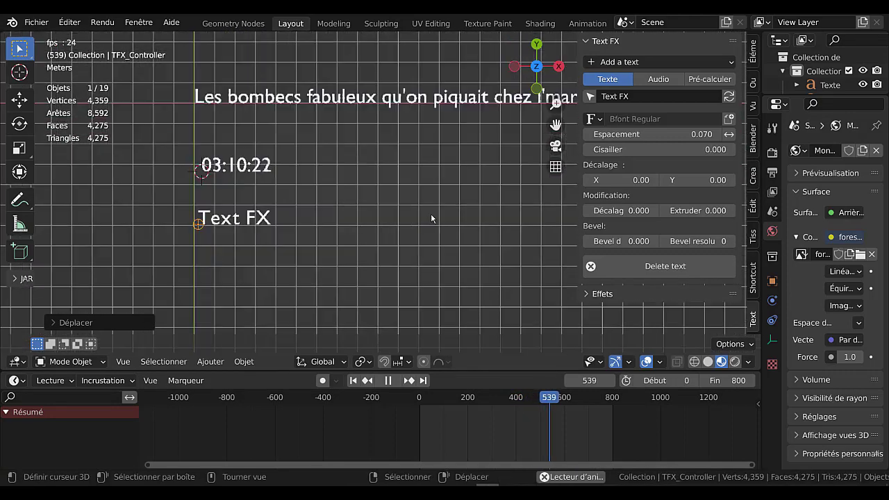
scroll(500, 173, down, 1)
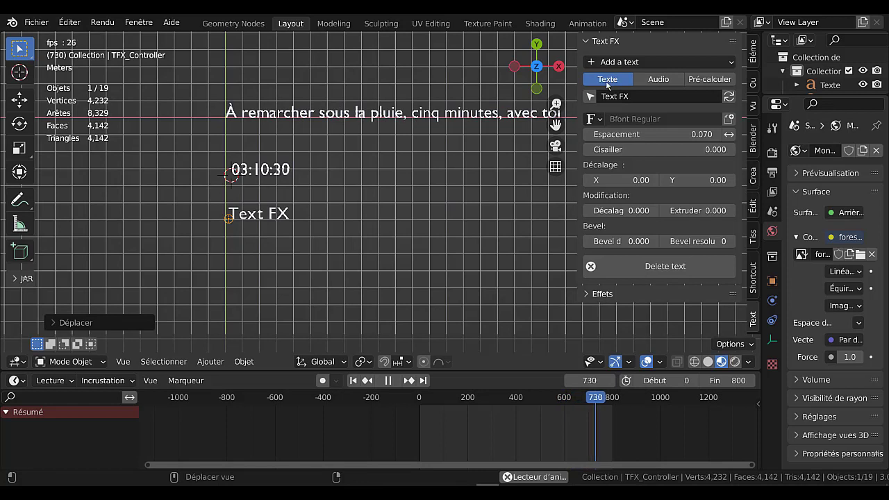
Change the advanced text to read 'texte francais', keeping the current font.
click(634, 99)
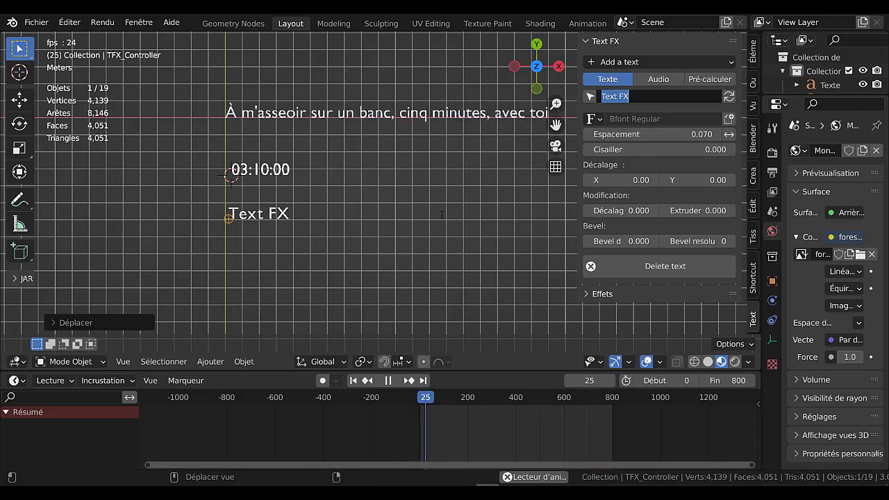
text(texte )
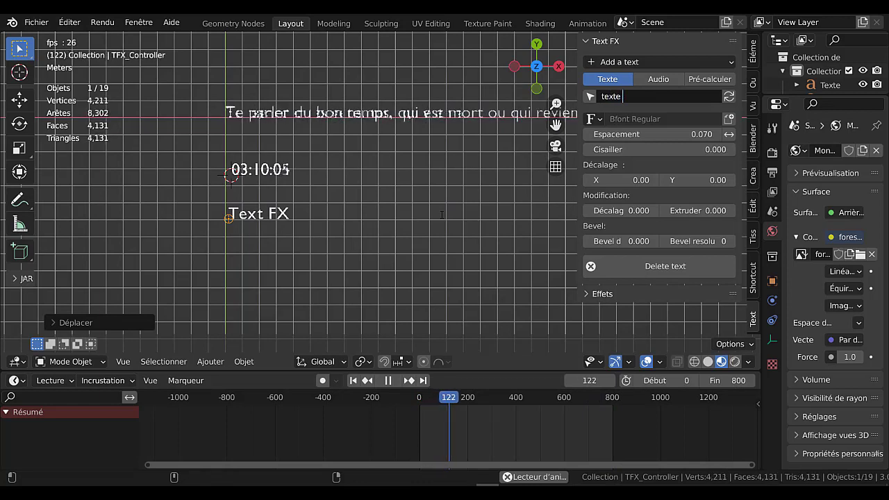
text(francais)
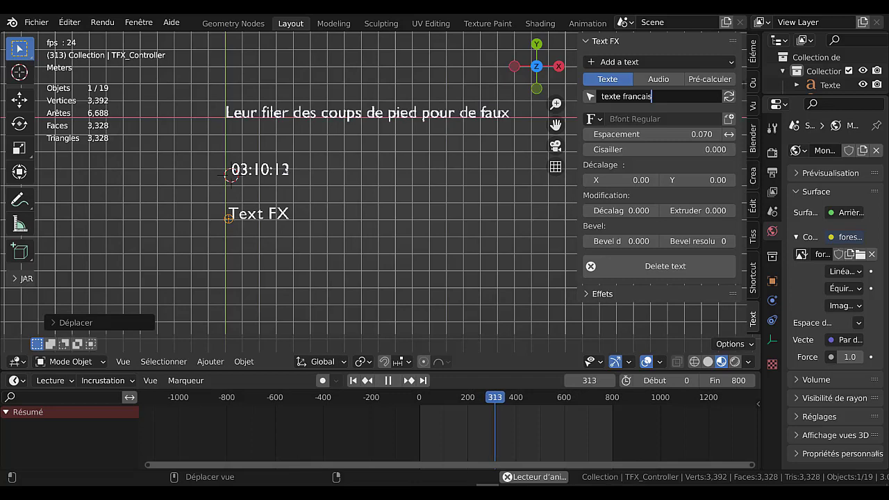
click(728, 96)
scroll(284, 235, up, 2)
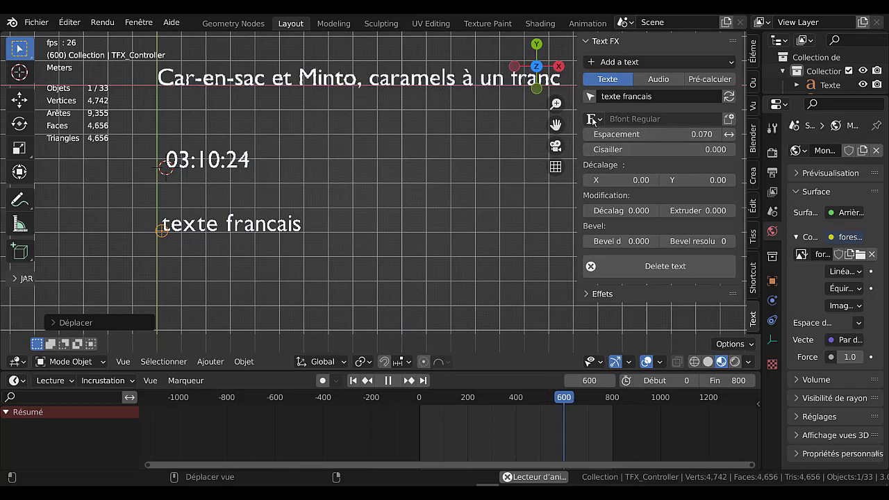
click(592, 120)
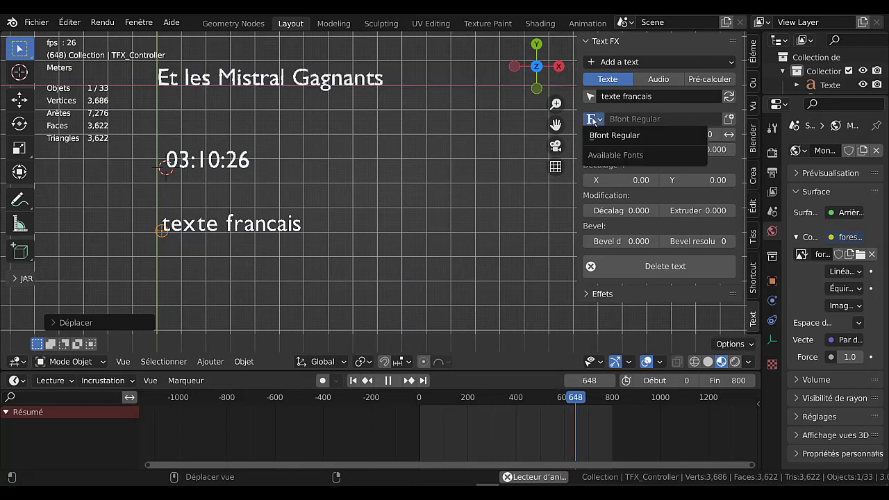
click(593, 119)
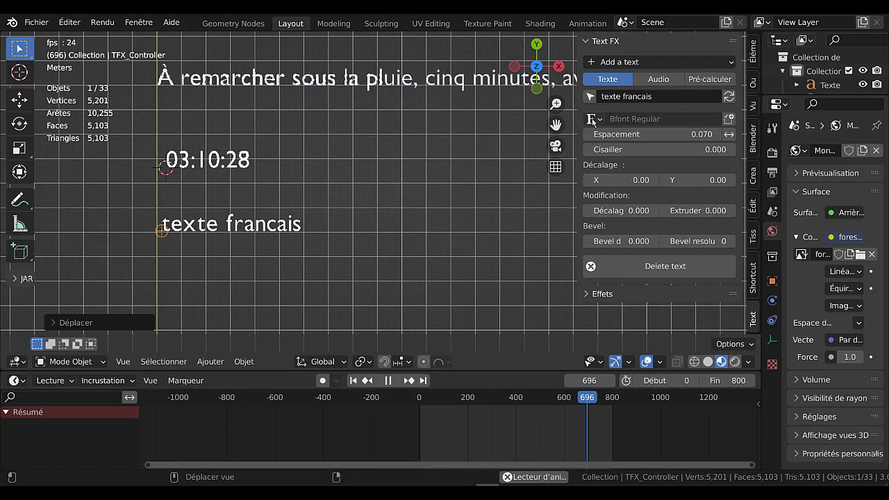
scroll(314, 288, up, 1)
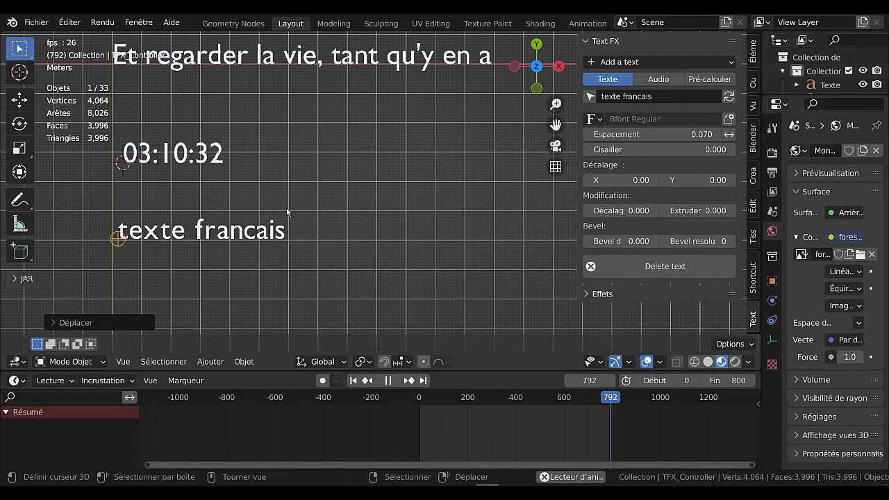
Select individual letters of 'texte francais', test-move the r, then widen the Outliner/properties area.
click(262, 234)
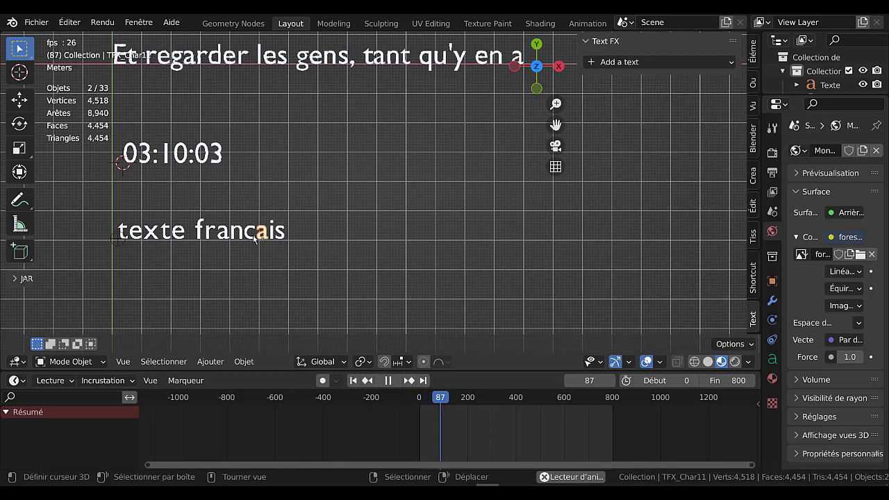
click(235, 236)
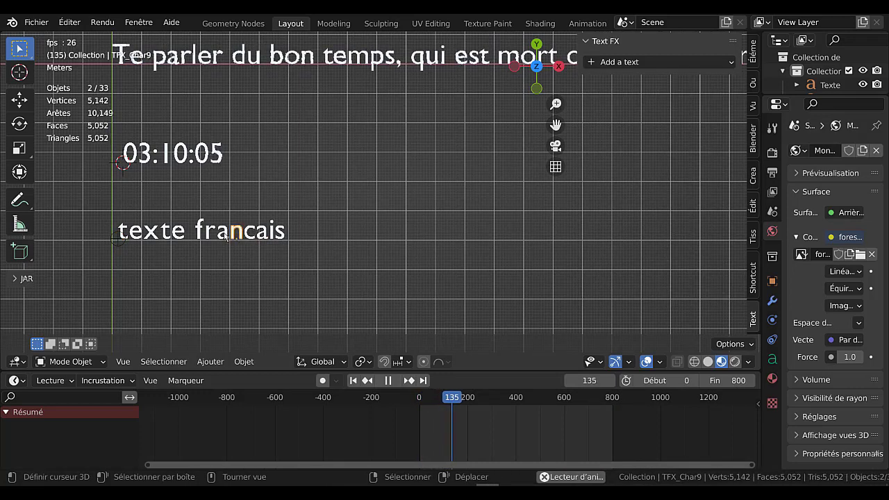
click(214, 235)
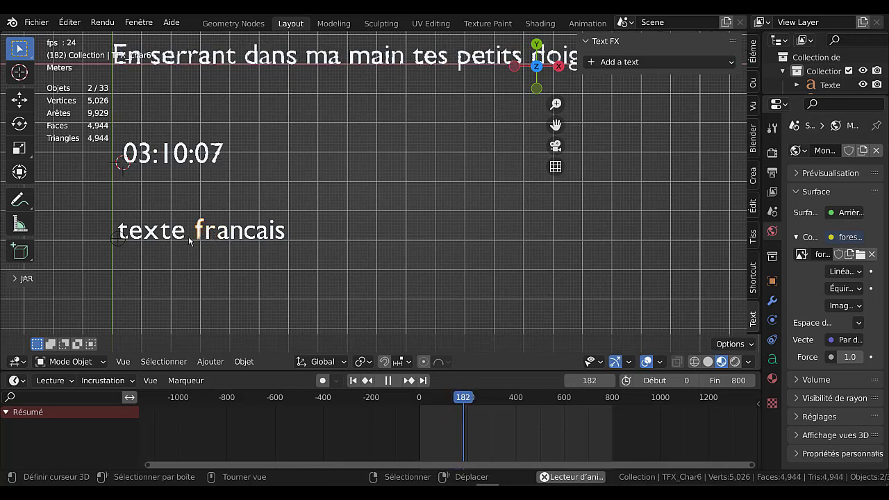
click(162, 236)
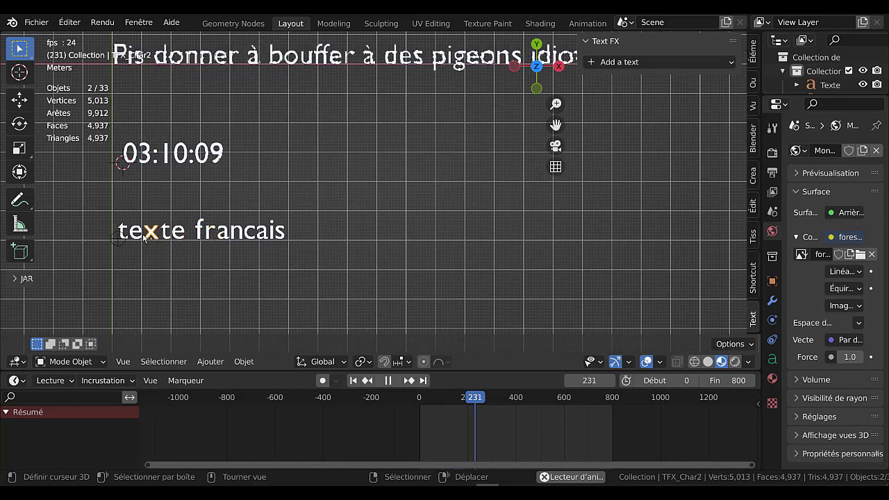
click(207, 238)
click(210, 236)
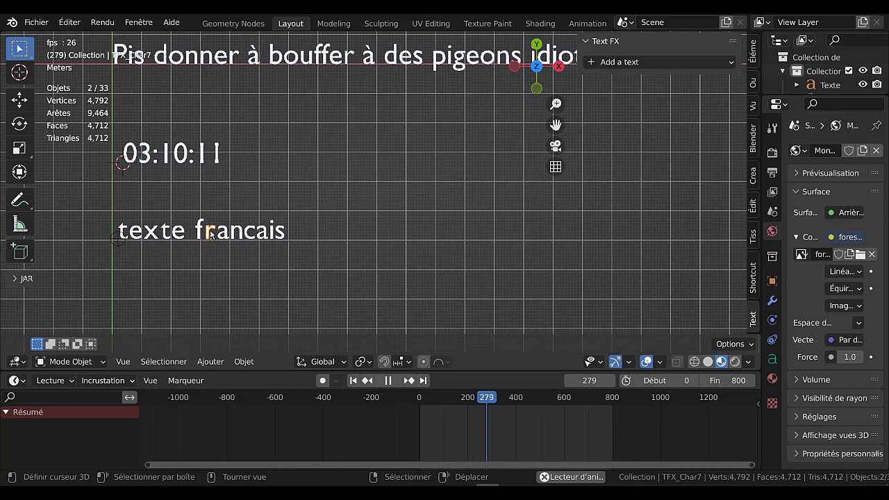
key(g)
key(Escape)
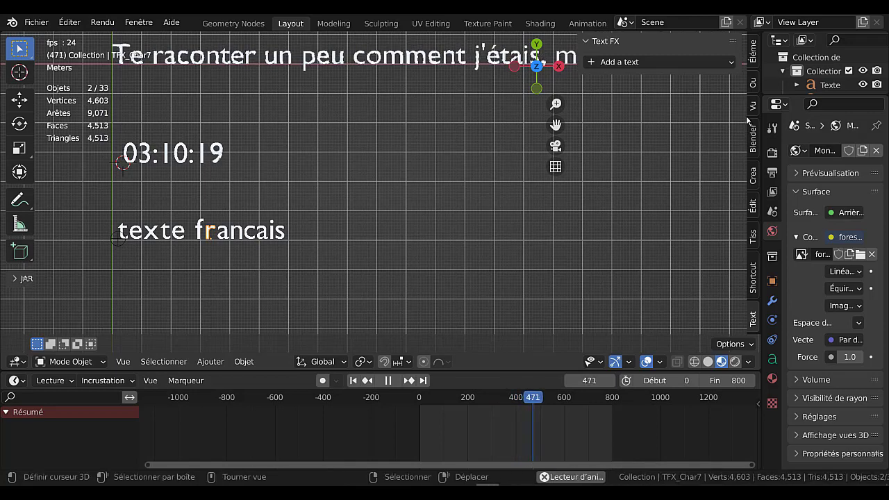
drag(762, 115, 680, 116)
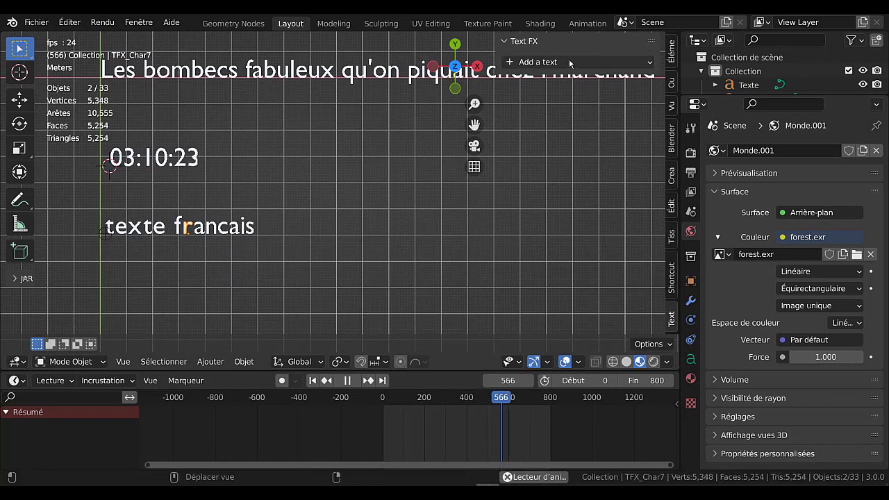
Expand and select the Texte lyric-lines object in the enlarged Outliner list.
click(716, 85)
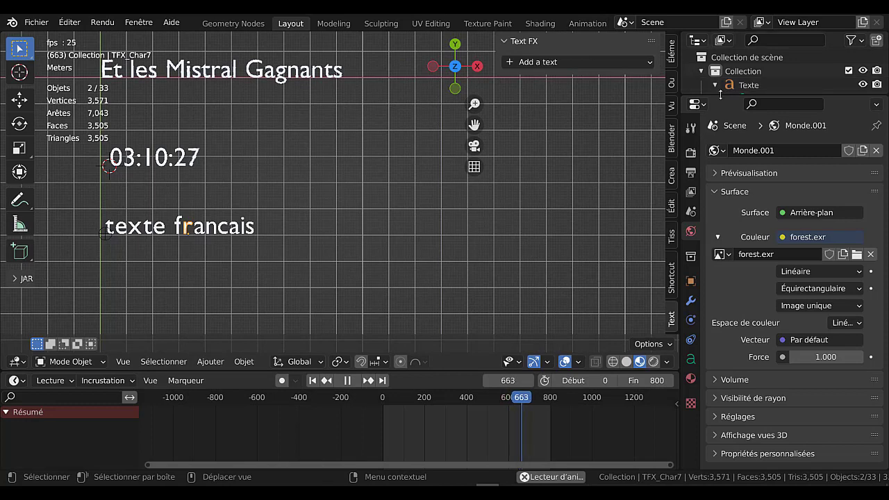
drag(720, 95, 722, 161)
click(763, 100)
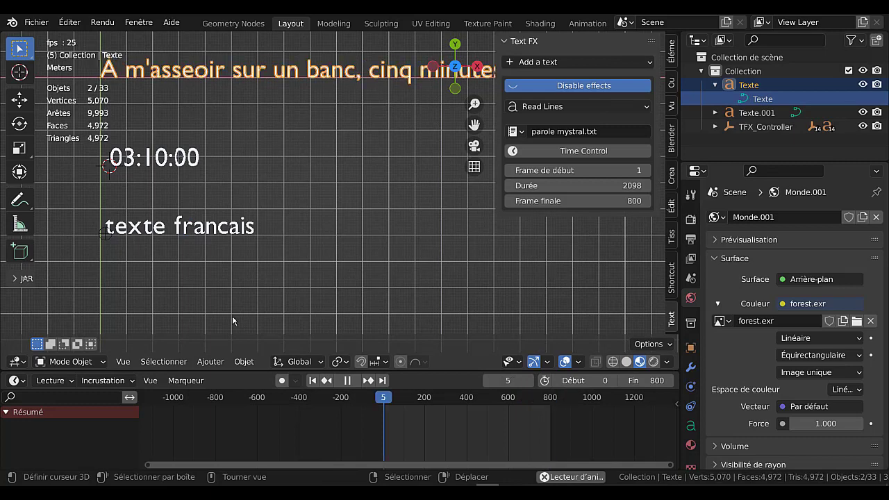
click(164, 232)
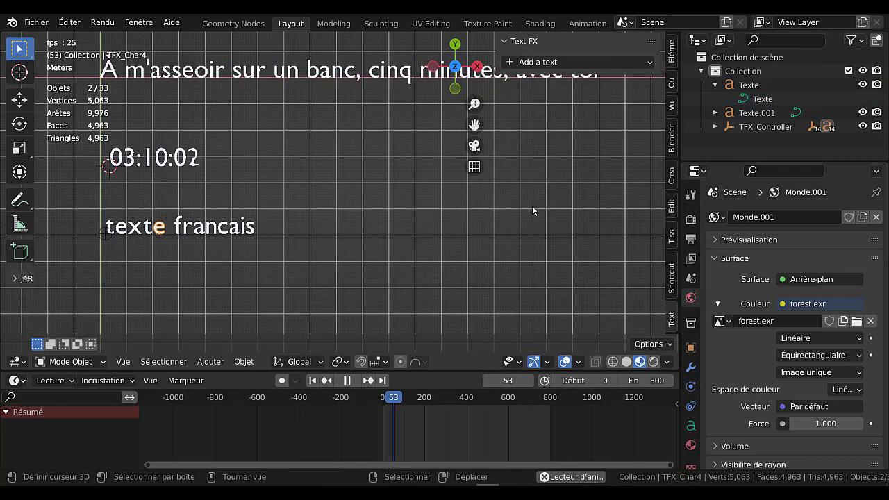
Expand and select Texte.001 and TFX_Controller to reveal their children and settings.
click(715, 112)
click(756, 127)
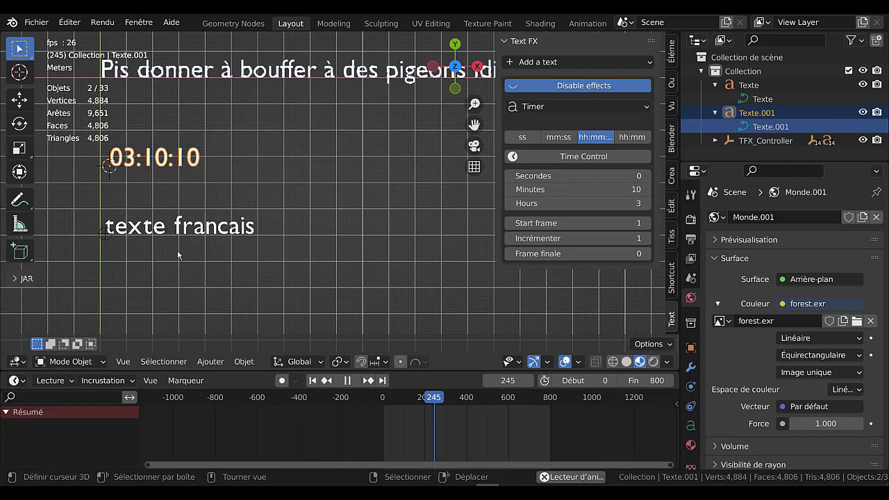
click(714, 141)
scroll(729, 148, down, 3)
scroll(730, 145, down, 5)
scroll(730, 145, up, 5)
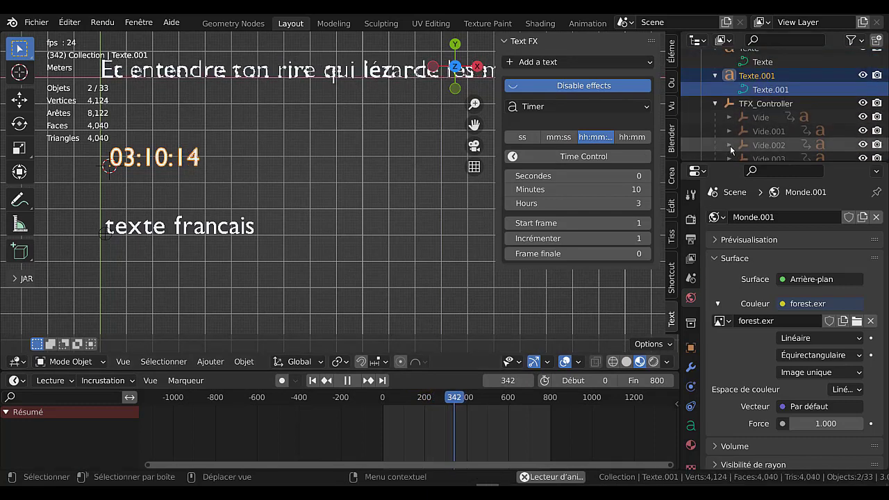
click(764, 105)
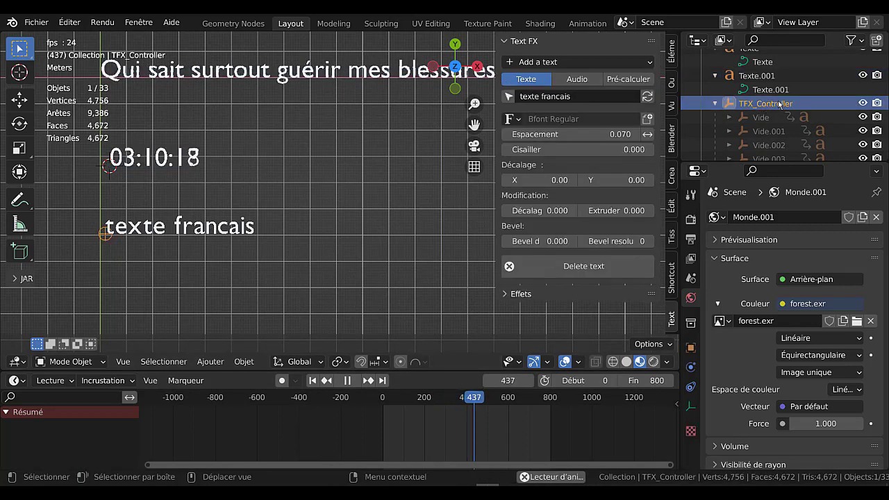
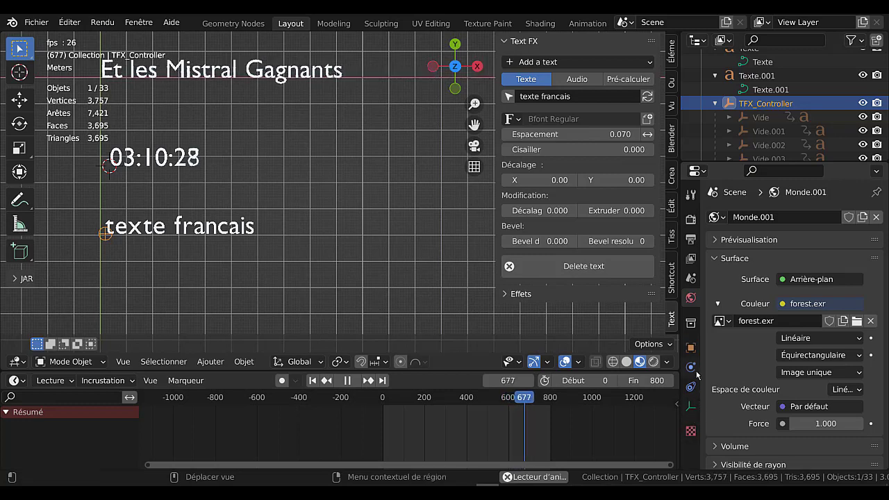
Load Algerian Regular from the Font 2 folder as the first letter's regular font.
click(511, 119)
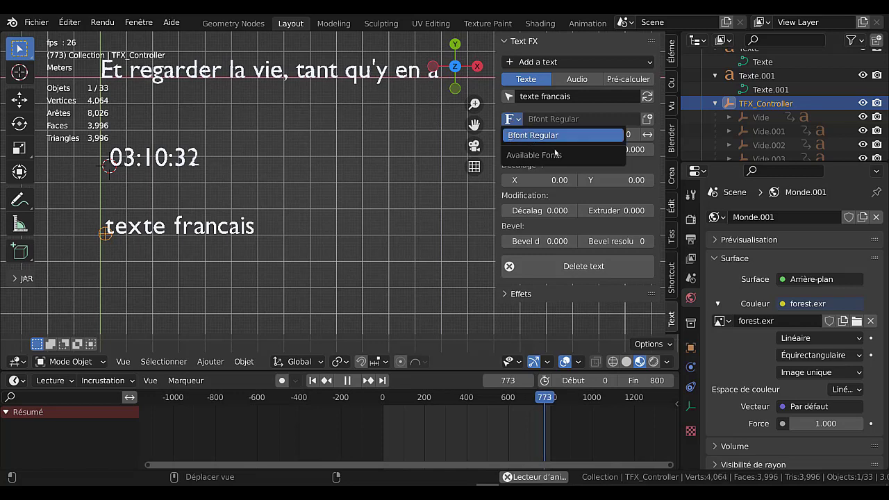
click(110, 231)
scroll(779, 377, down, 2)
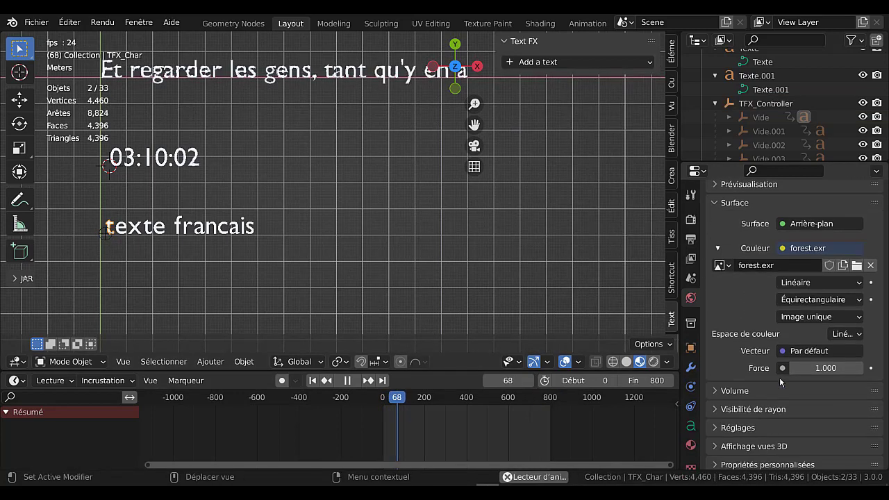
click(690, 425)
scroll(736, 417, down, 3)
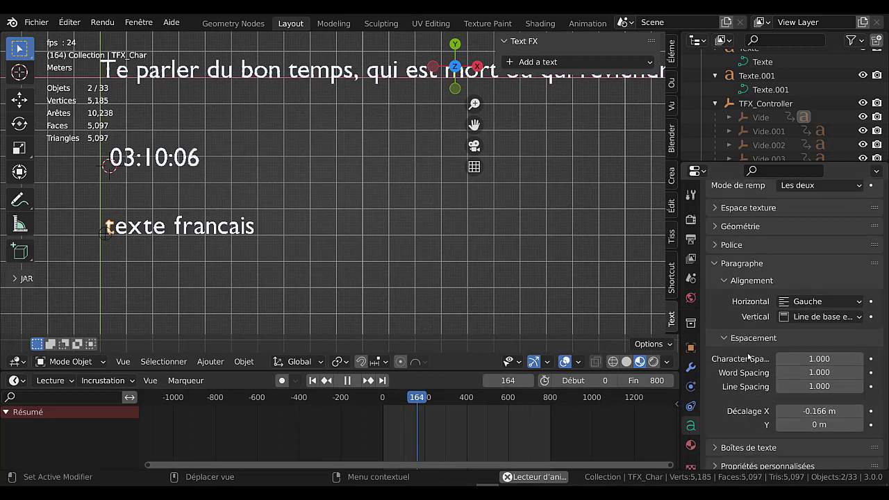
scroll(749, 356, up, 2)
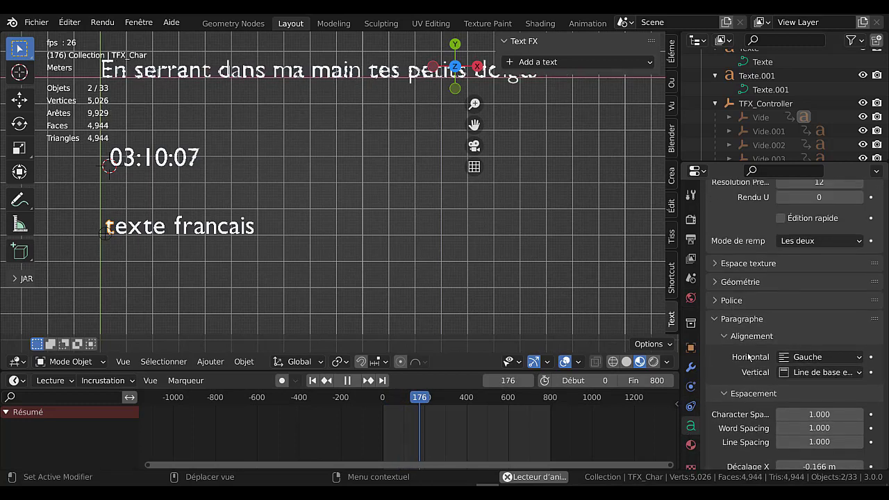
click(737, 304)
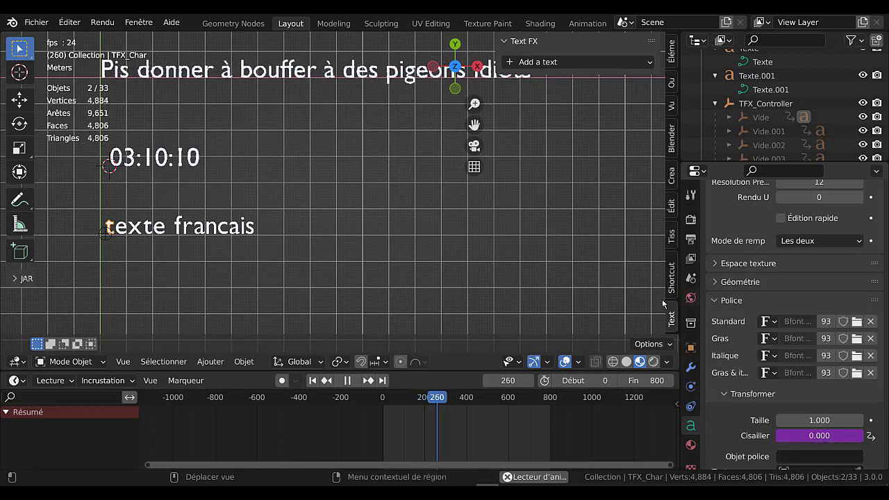
click(856, 322)
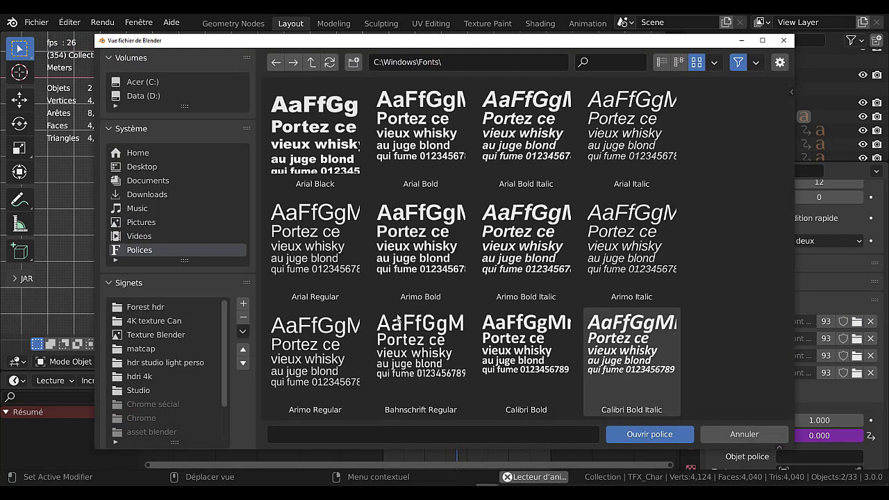
scroll(127, 417, down, 3)
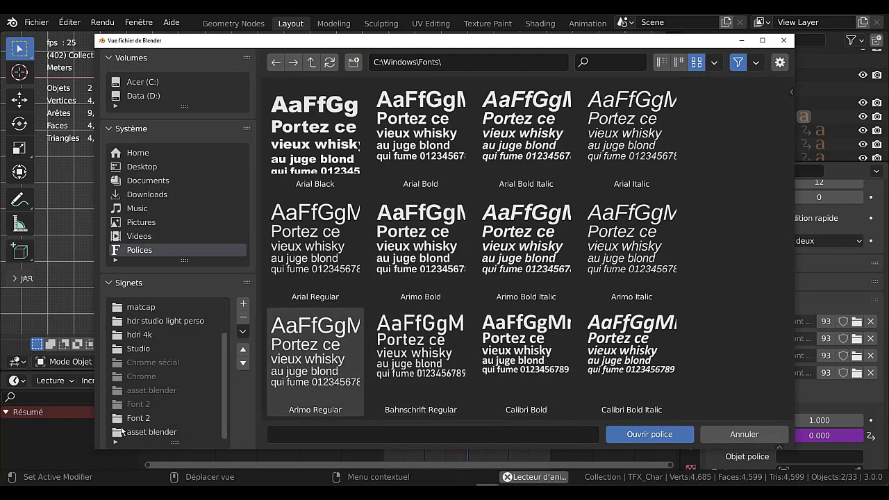
click(135, 417)
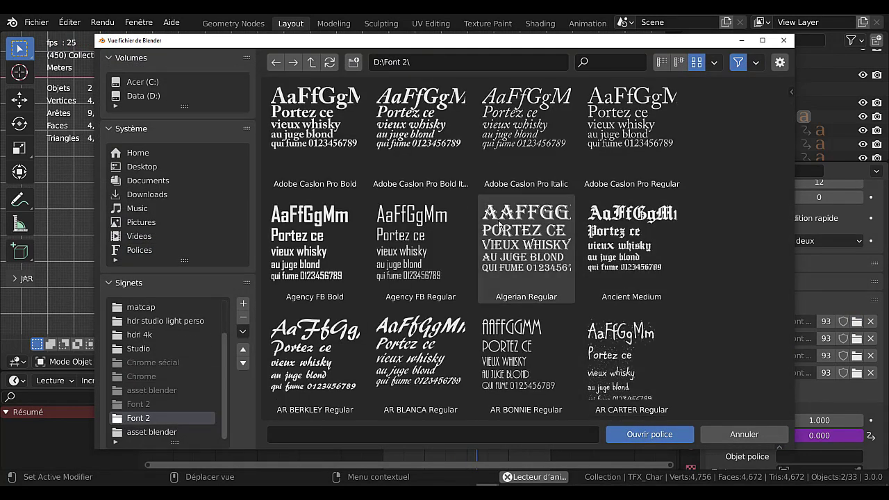
click(499, 223)
click(649, 434)
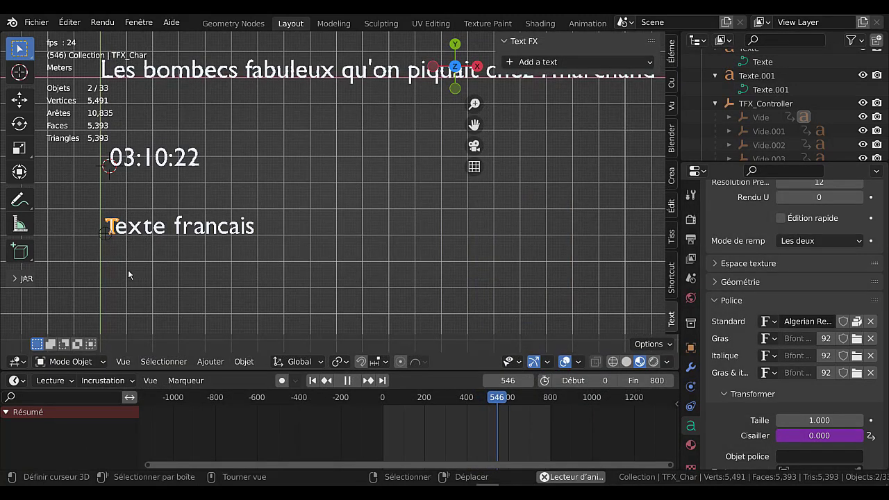
Apply Algerian Regular to the remaining letters of 'texte' (e, x, t, e).
shift+middle_drag(128, 275, 239, 263)
scroll(97, 276, up, 2)
scroll(97, 277, up, 2)
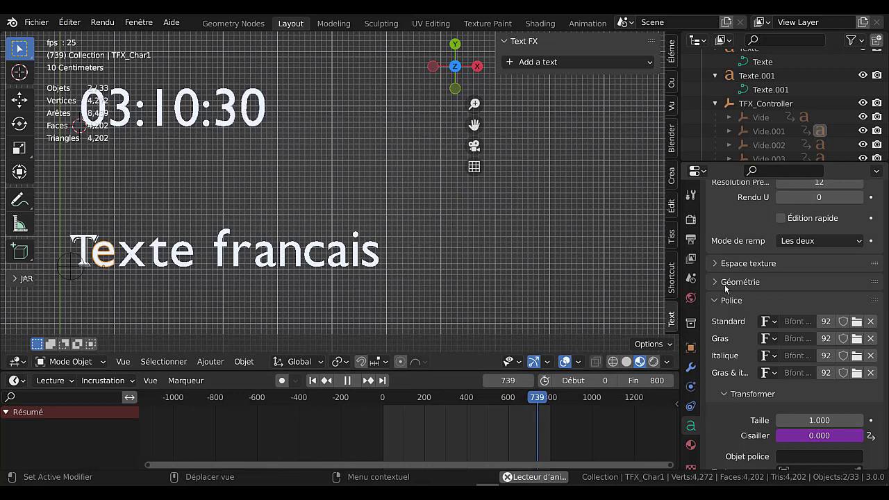
click(770, 323)
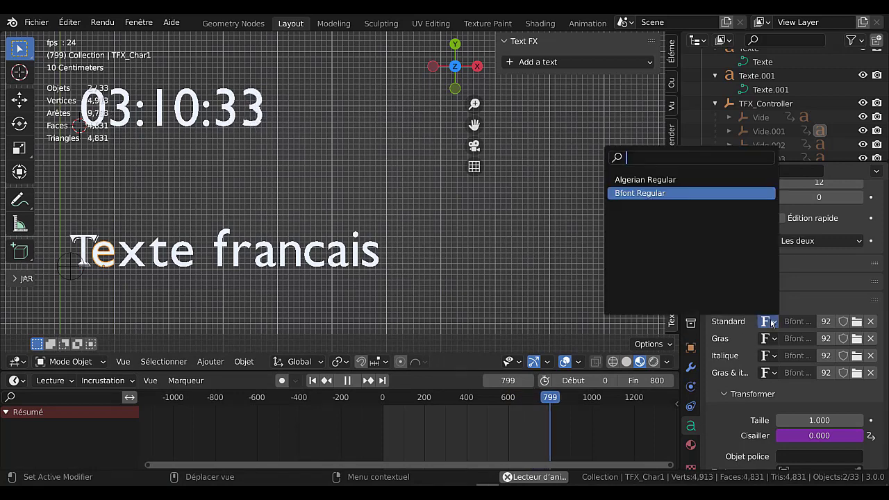
click(645, 180)
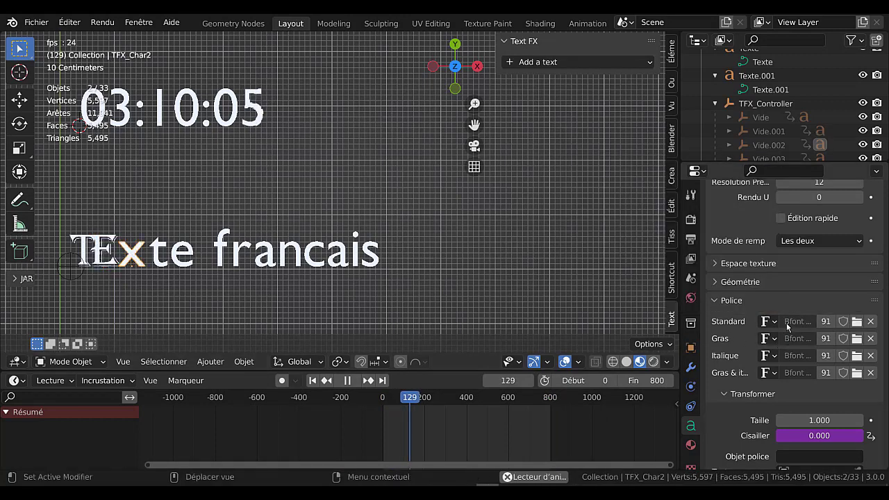
click(767, 320)
click(645, 179)
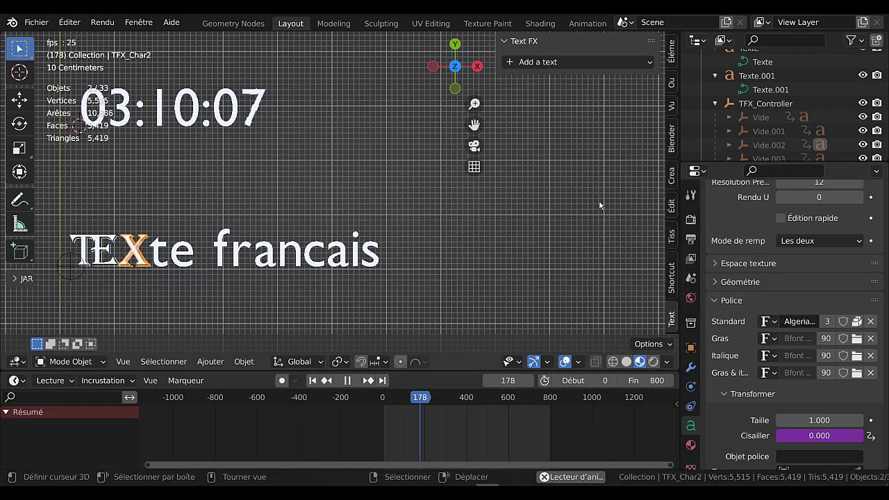
click(161, 251)
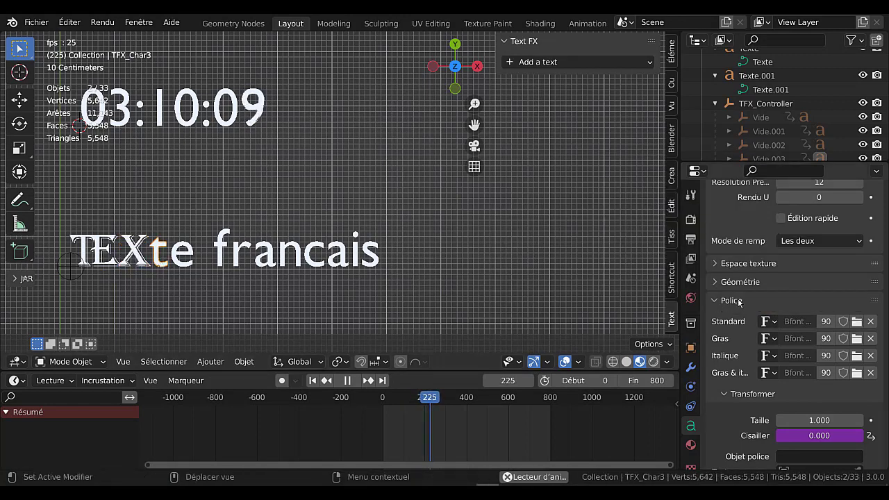
click(766, 321)
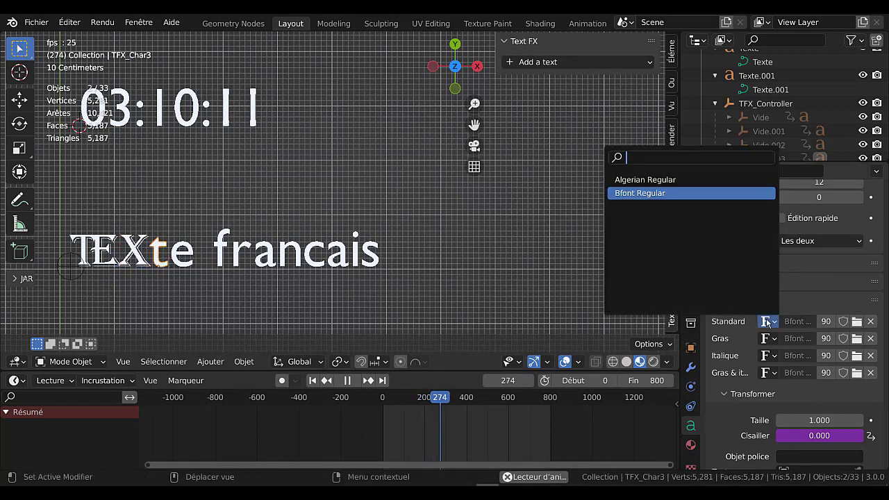
click(645, 174)
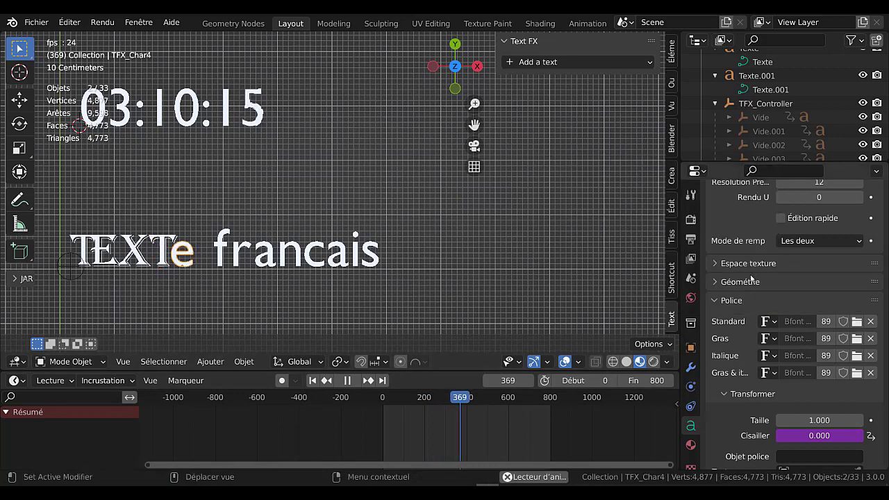
click(765, 321)
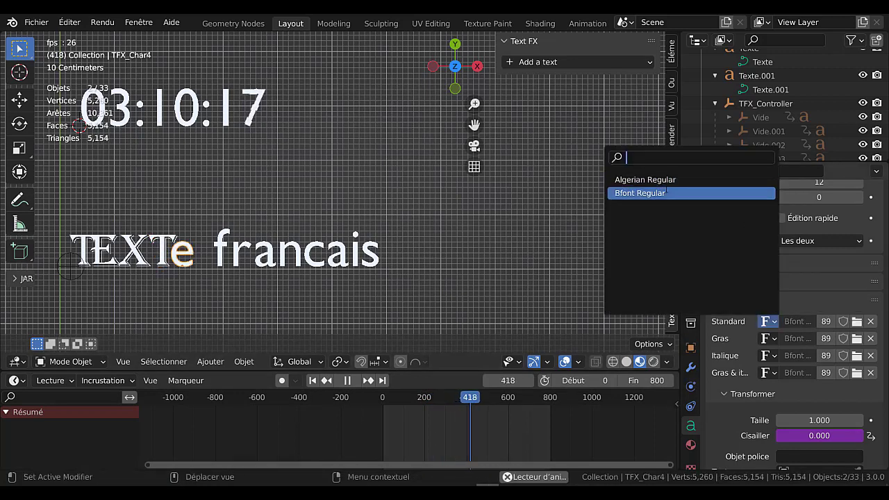
key(Return)
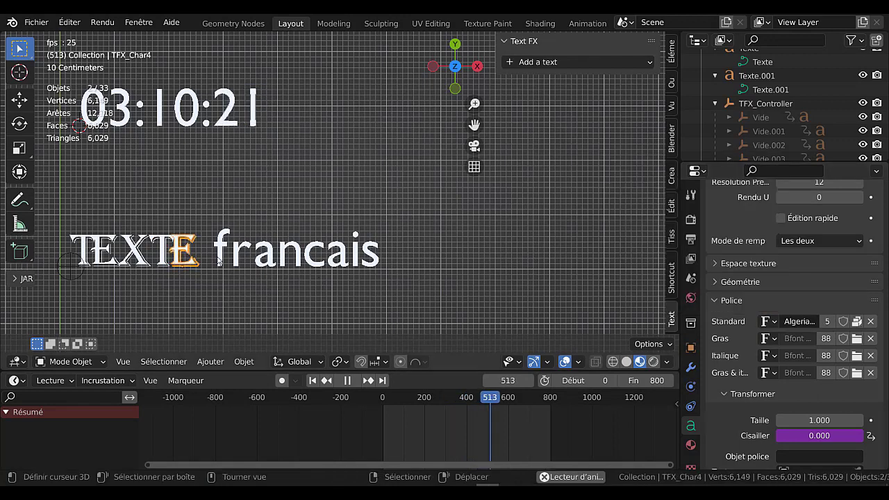
Apply Algerian Regular to the letters f, r, n and c of 'francais'.
click(219, 255)
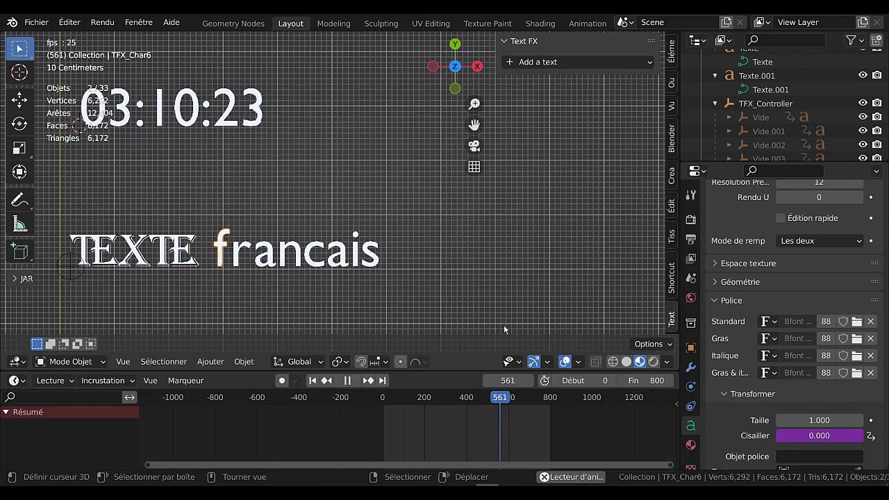
click(767, 321)
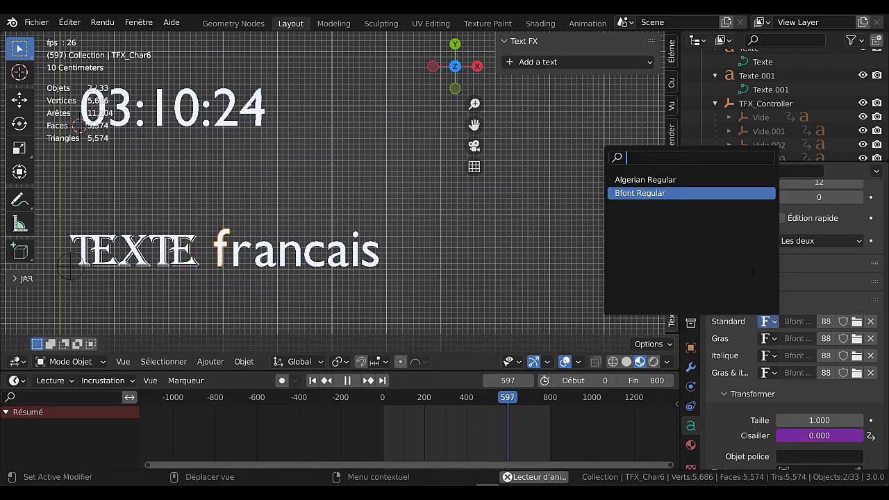
click(645, 180)
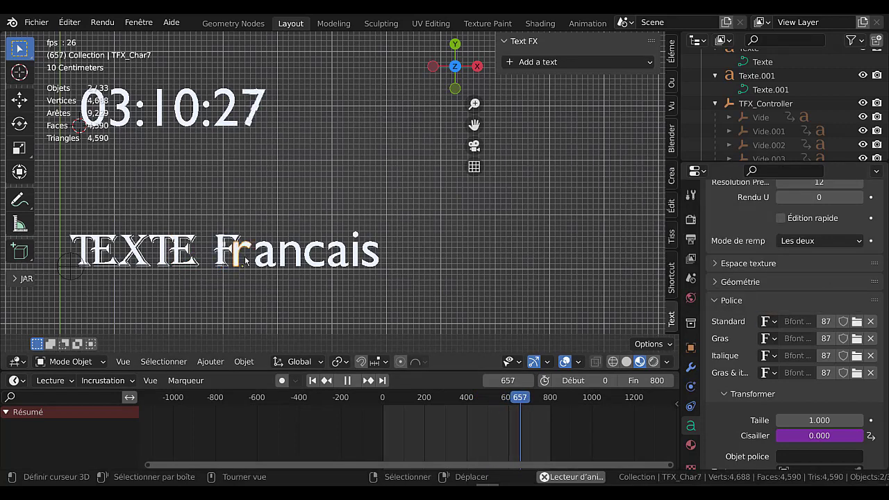
click(765, 322)
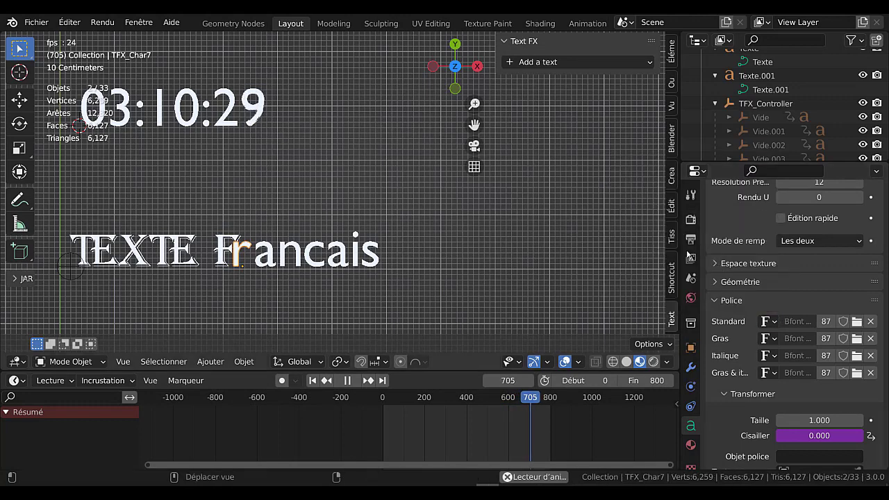
click(765, 321)
click(688, 180)
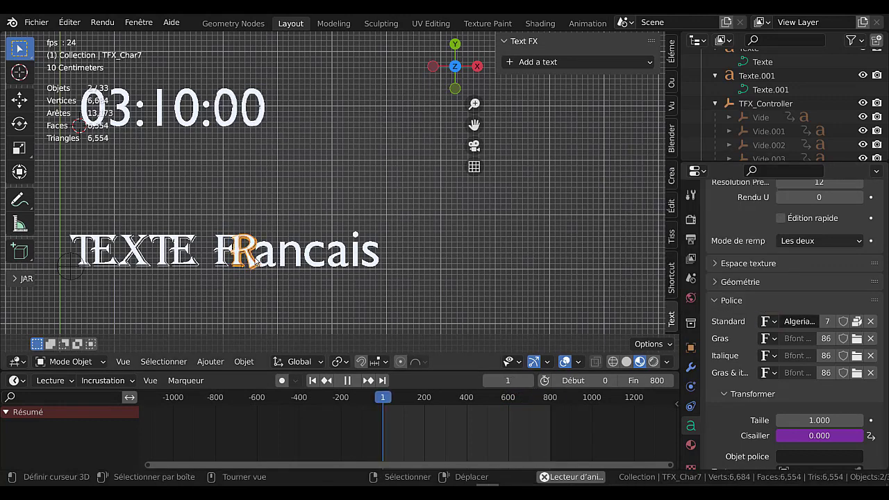
click(765, 322)
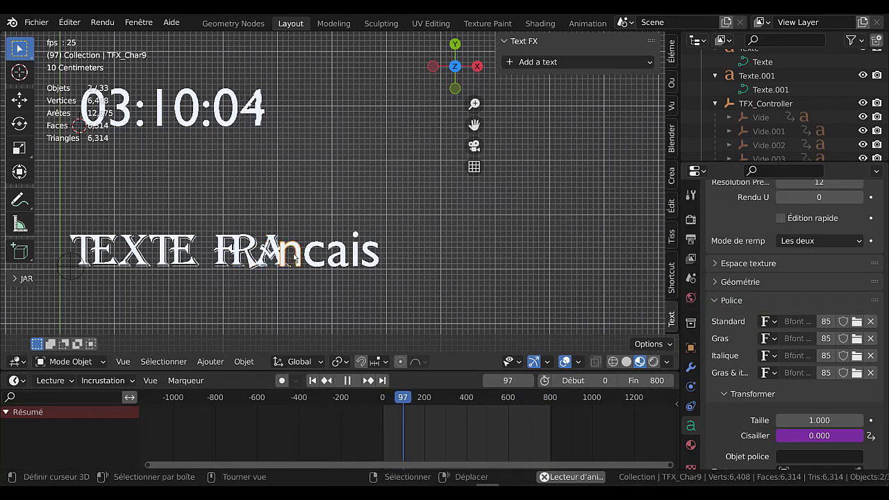
click(769, 322)
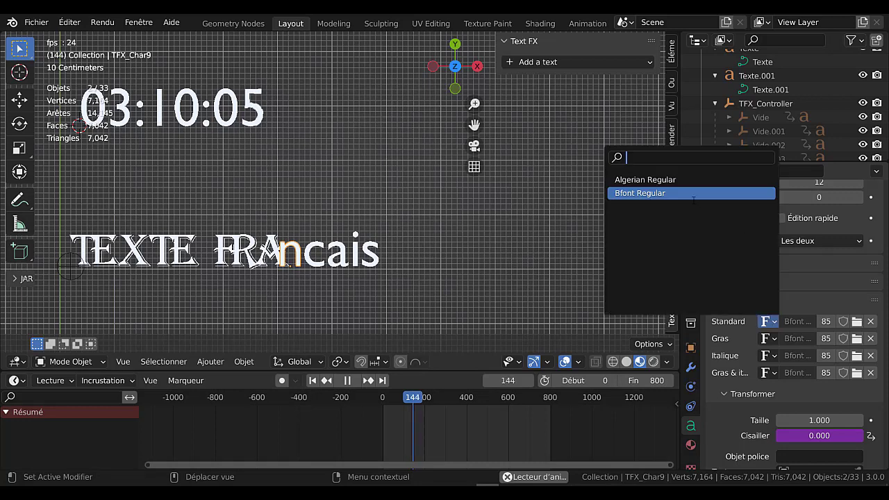
click(645, 179)
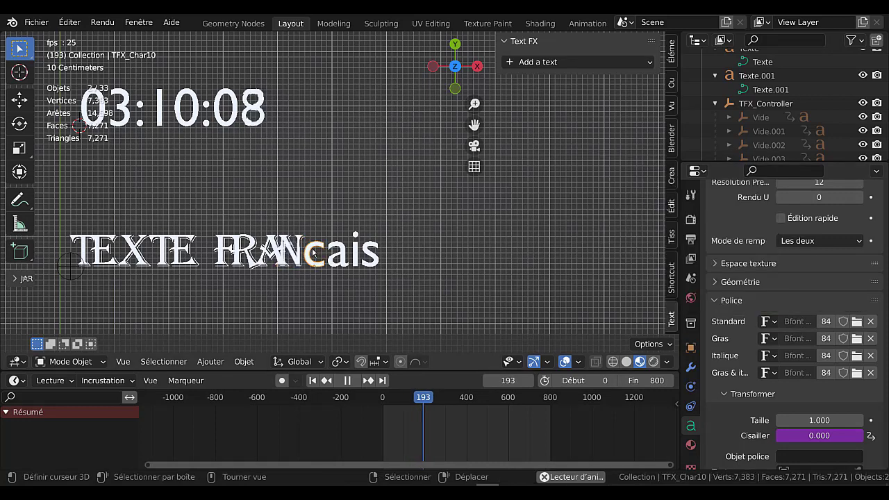
click(769, 326)
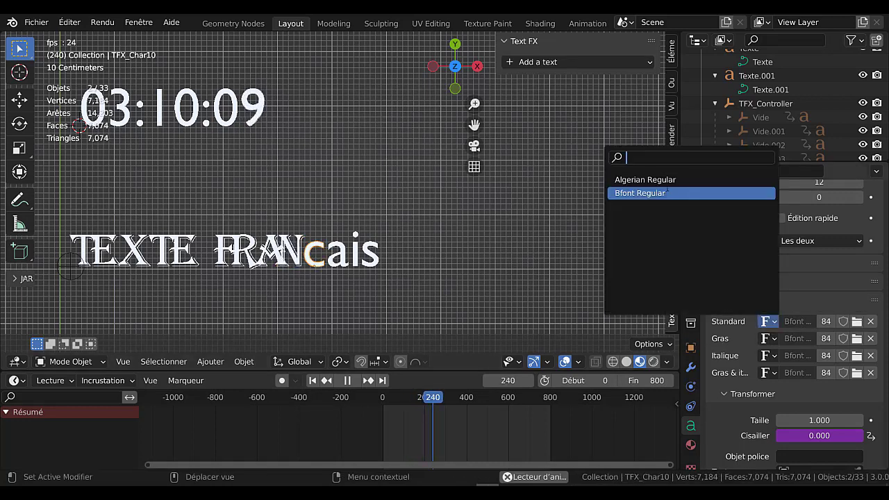
click(649, 180)
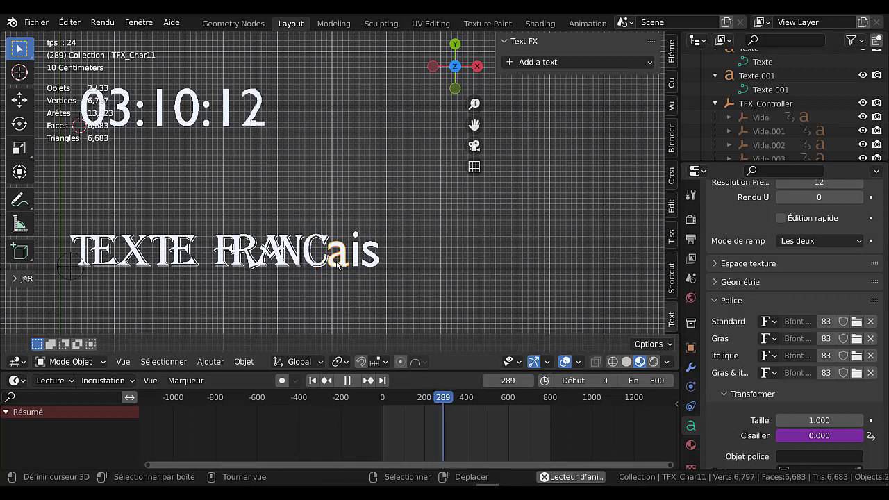
Apply Algerian Regular to the second a, the i and the whole text, then select TFX_Controller.
click(779, 324)
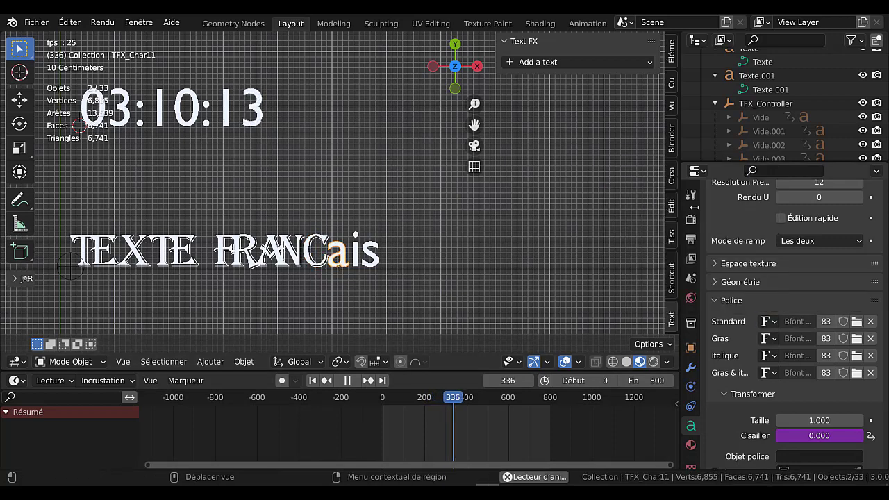
click(766, 324)
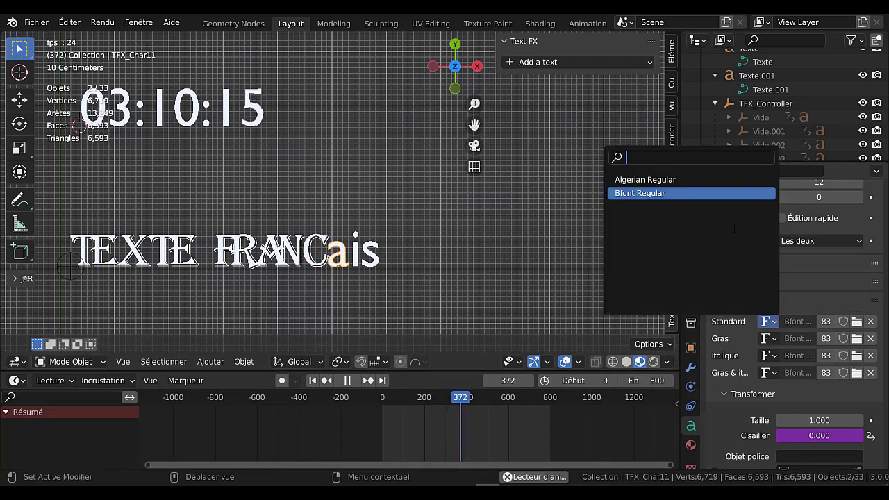
click(673, 179)
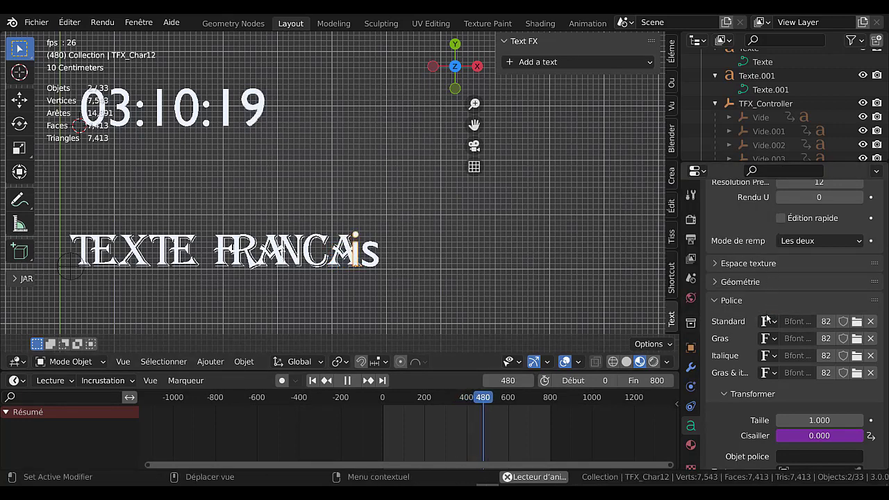
click(766, 320)
click(660, 179)
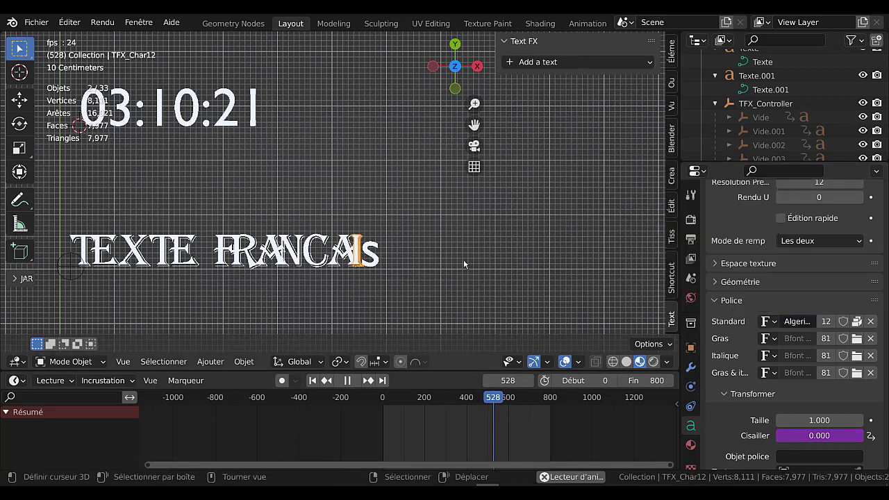
click(766, 321)
click(652, 177)
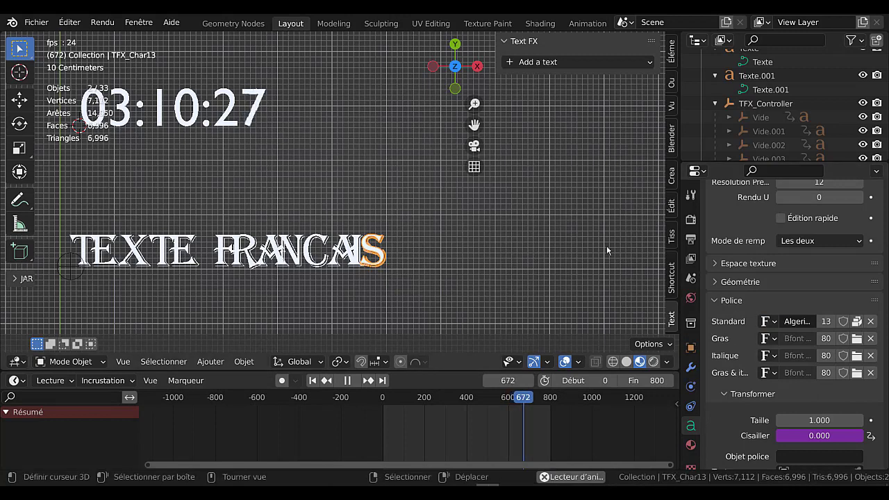
click(748, 104)
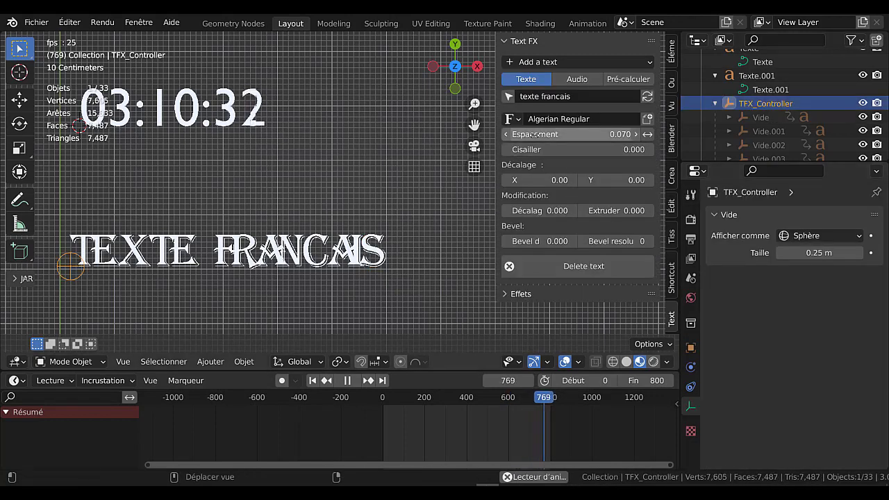
Set Text FX spacing to 0.190, offset to X -0.15 and Y -0.36, and distortion offset to 0.
drag(582, 135, 618, 135)
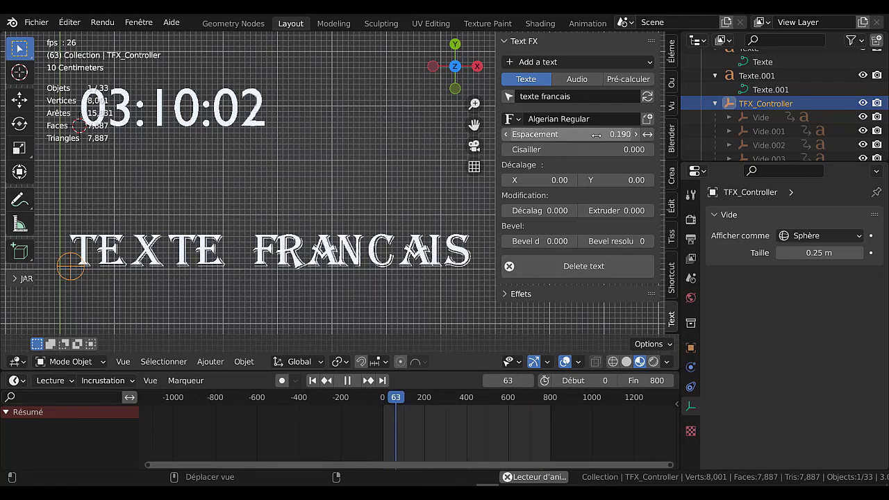
scroll(393, 251, down, 2)
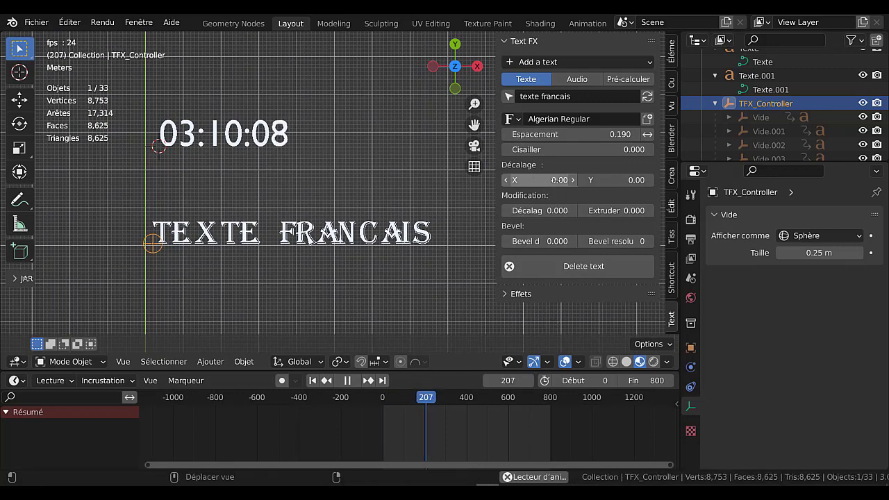
drag(539, 181, 517, 180)
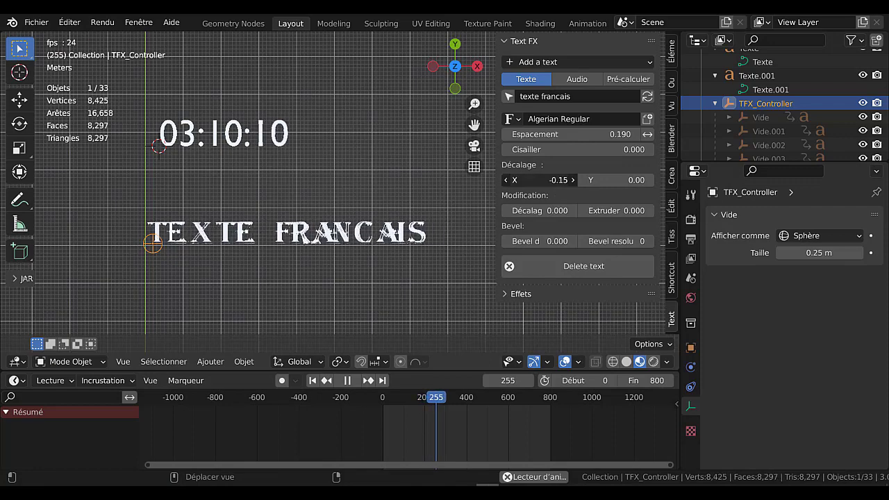
mouse_move(618, 180)
mouse_down()
mouse_move(530, 220)
mouse_move(552, 210)
mouse_up()
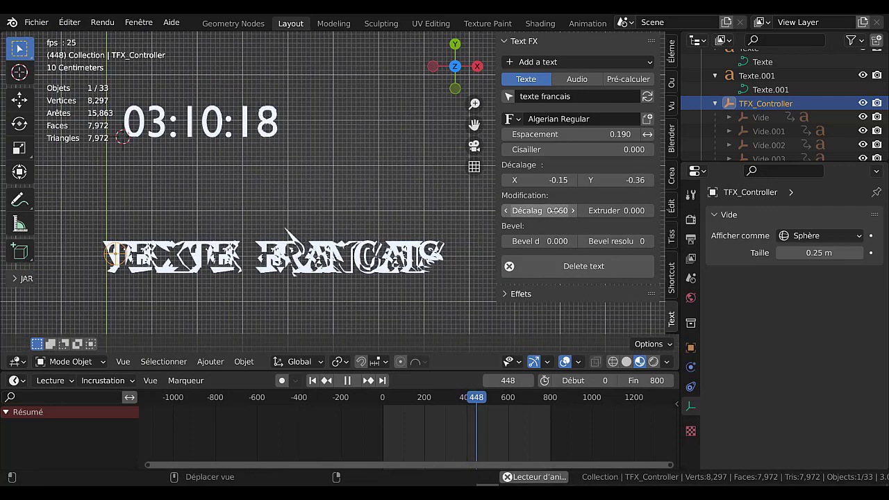
drag(555, 210, 528, 210)
click(540, 211)
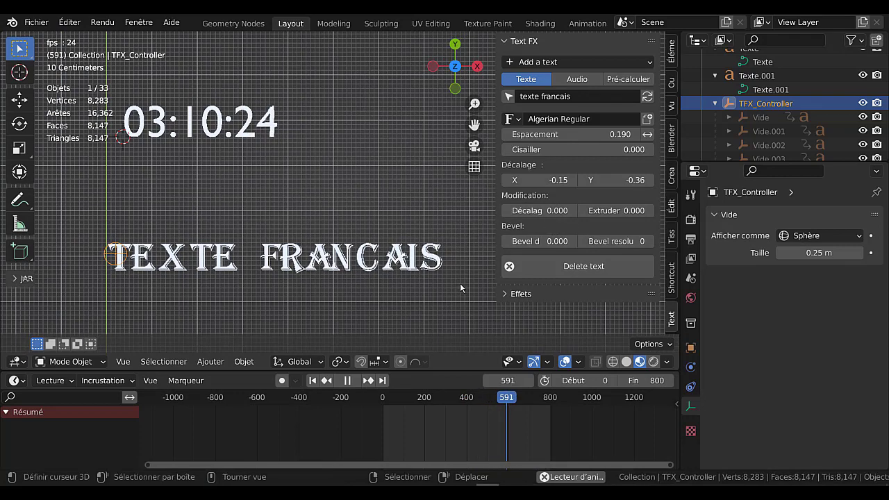
Give the TEXTE FRANCAIS text an extrusion depth of 0.120.
scroll(442, 297, down, 3)
middle_drag(445, 275, 441, 196)
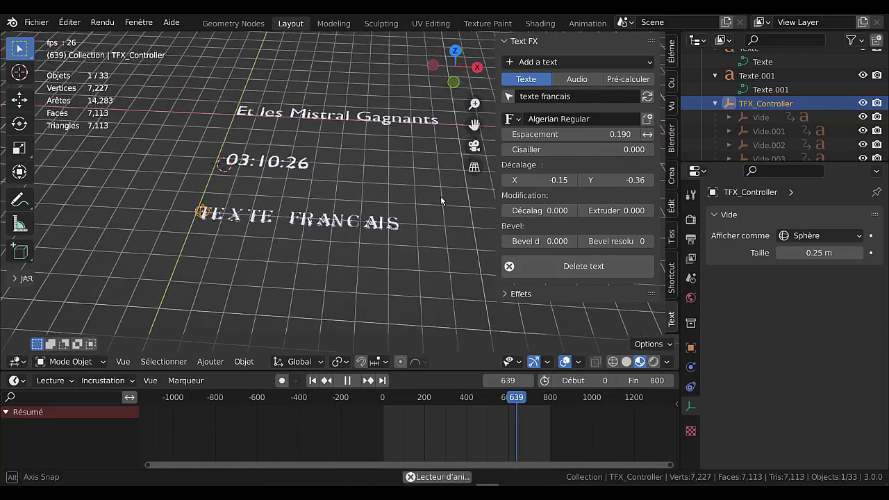
drag(604, 210, 618, 210)
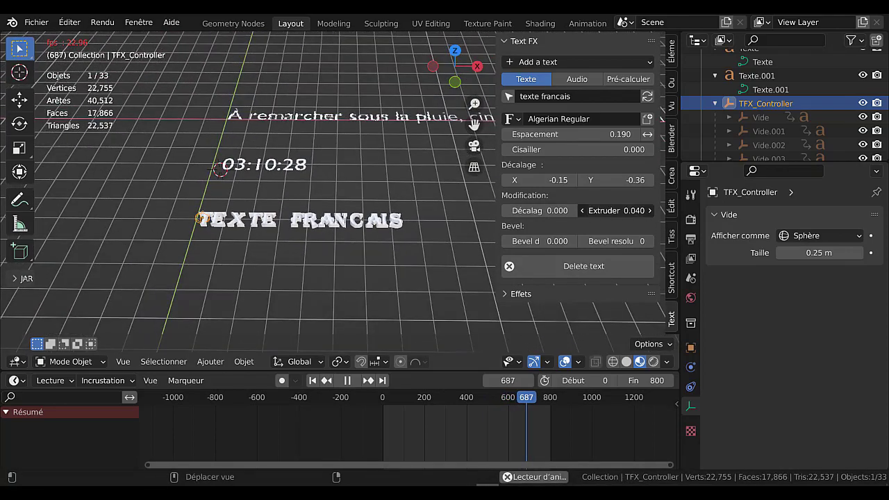
scroll(429, 267, up, 3)
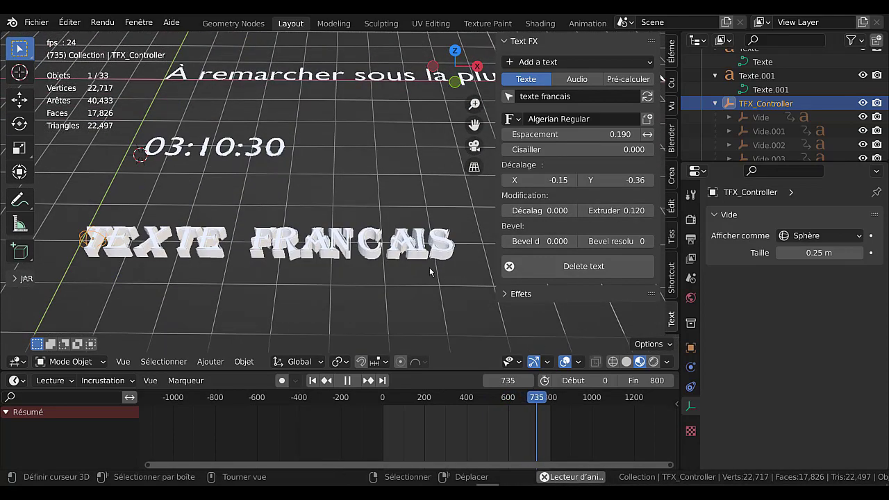
middle_drag(424, 194, 432, 249)
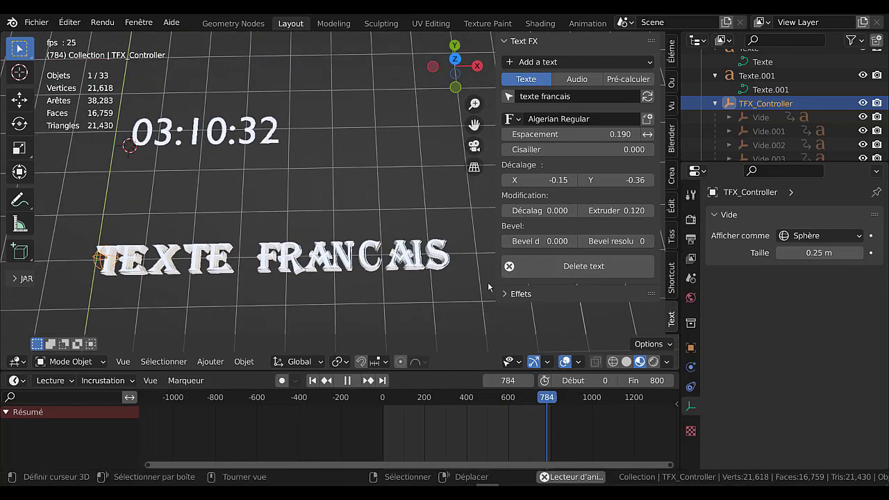
Rotate the text 90° about X from top view (rx90) and check it from the front.
key(KP_7)
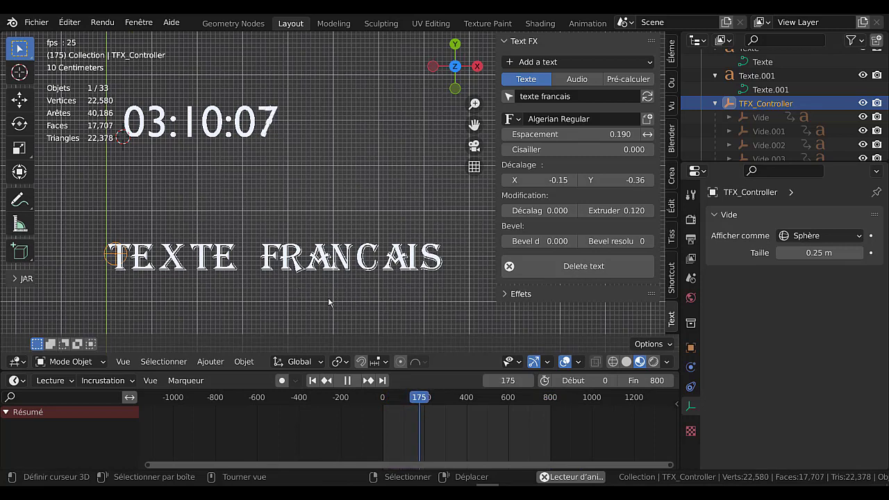
text(r)
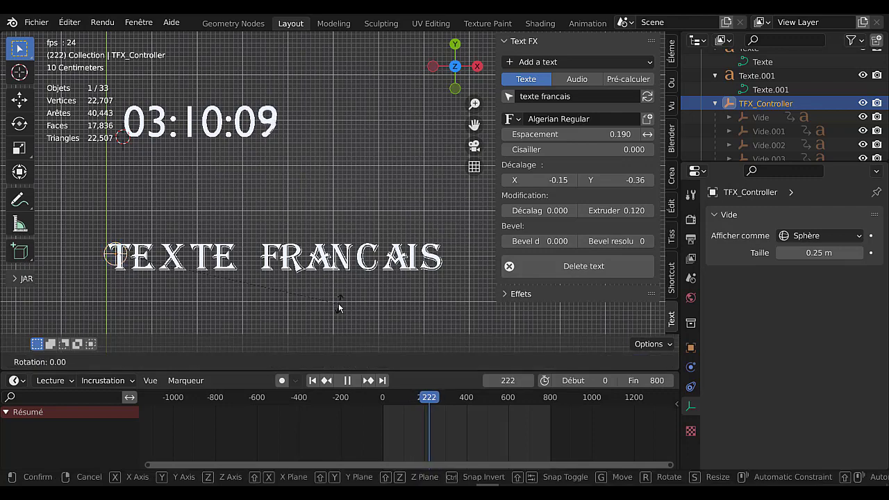
text(x90)
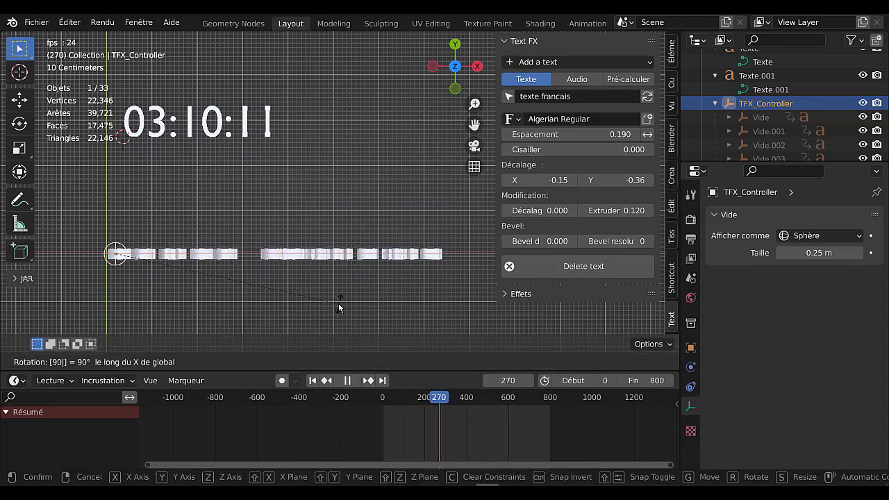
key(Return)
key(KP_1)
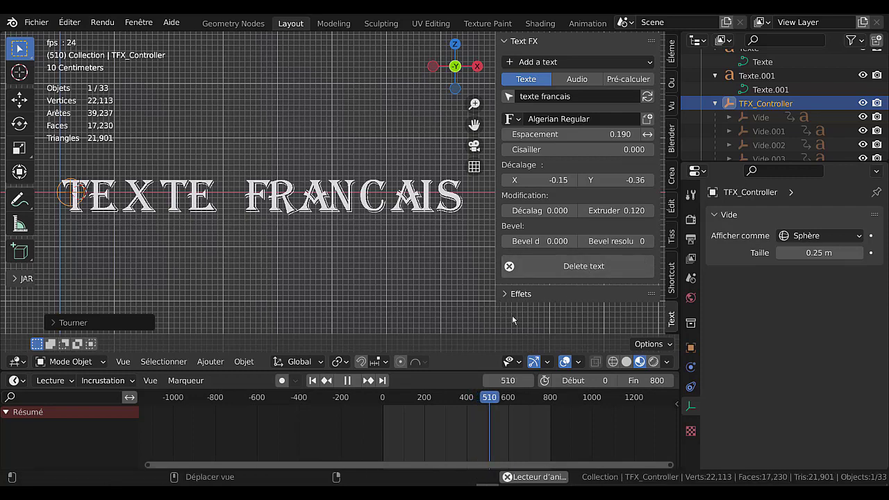
Enable the Vague wave effect, testing X and Y, and leave only Z checked.
click(505, 295)
scroll(466, 295, down, 4)
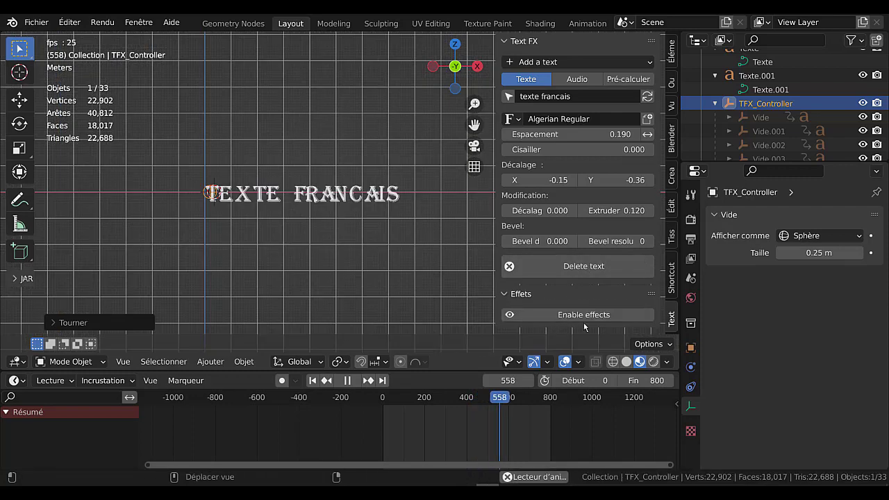
scroll(586, 316, down, 2)
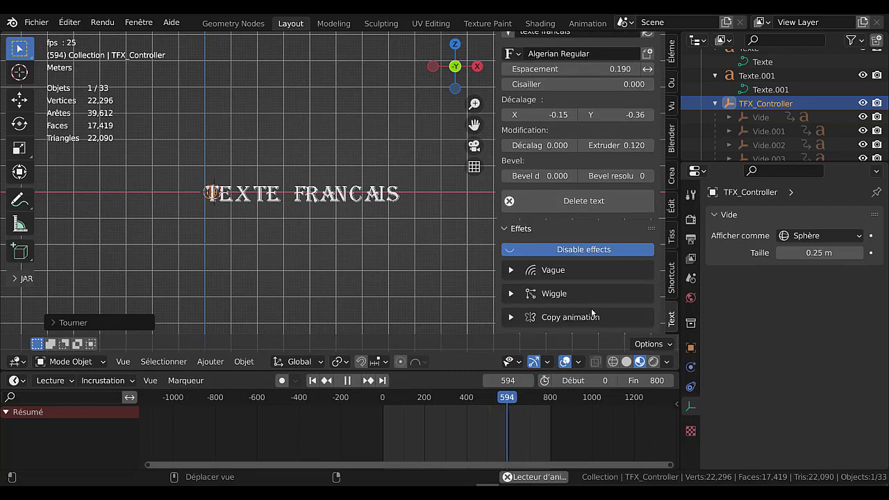
click(511, 271)
click(546, 289)
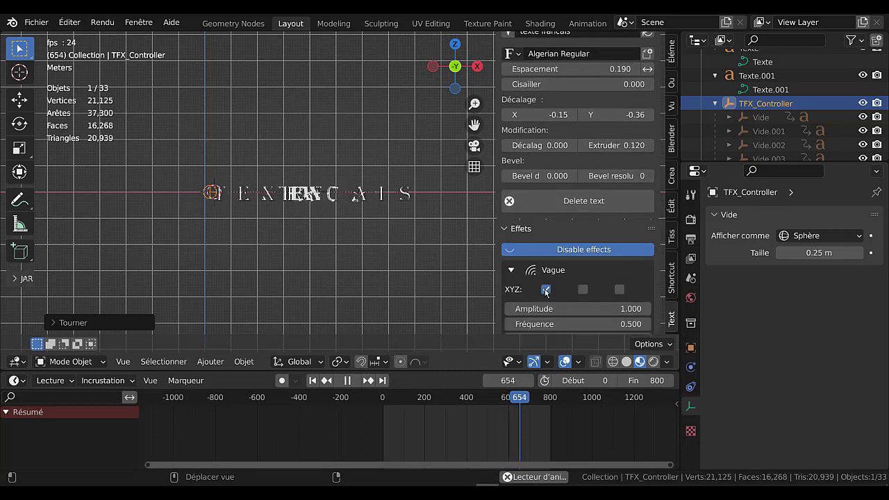
middle_drag(438, 267, 434, 305)
scroll(434, 303, up, 2)
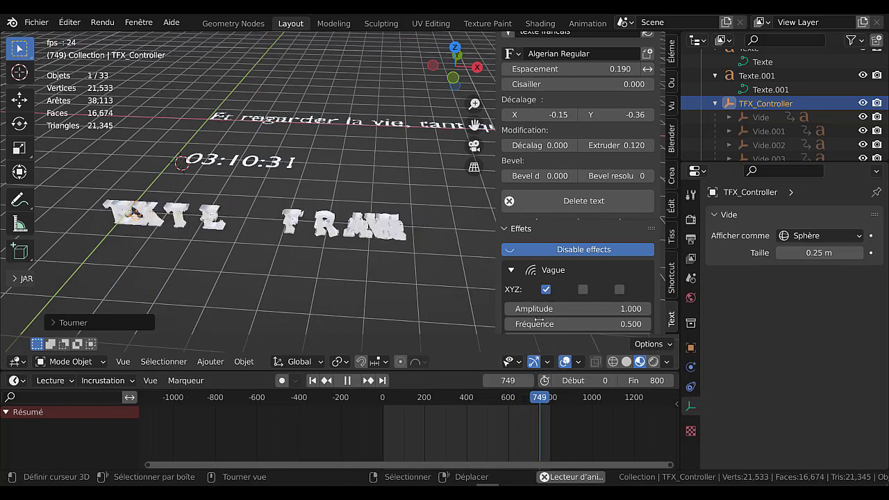
click(546, 289)
click(583, 289)
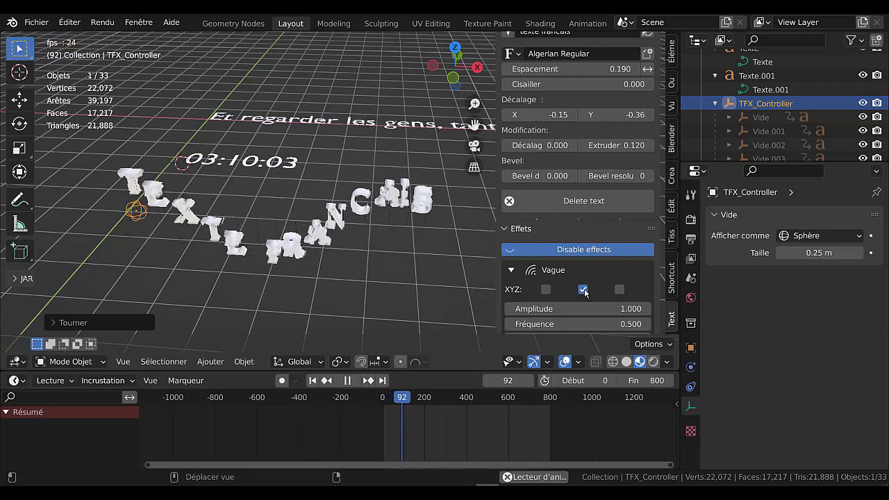
click(583, 289)
click(619, 290)
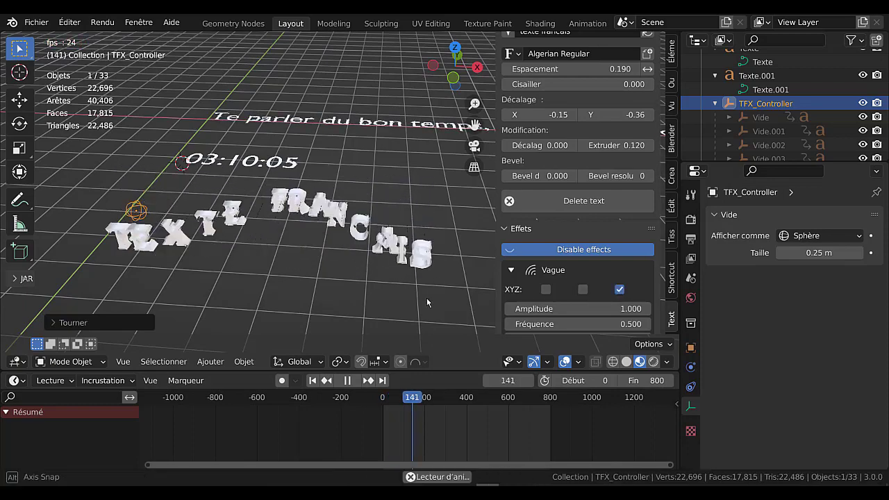
Enlarge the timeline, stop playback and rewind to frame 0.
mouse_move(326, 278)
middle_down()
mouse_move(364, 281)
mouse_move(345, 305)
middle_up()
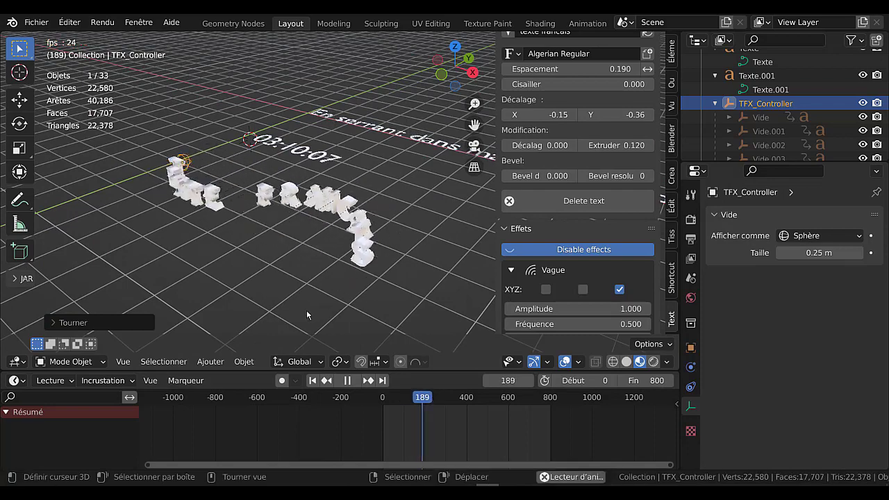
middle_drag(290, 308, 290, 309)
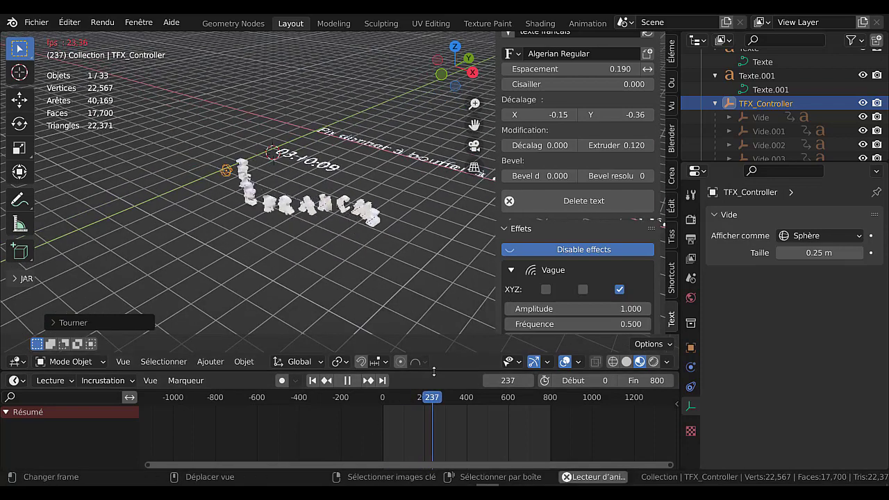
drag(347, 371, 344, 334)
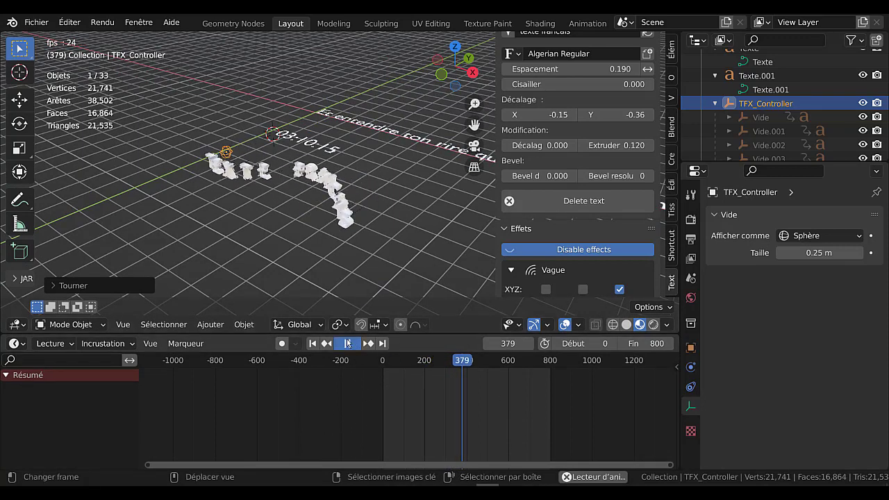
key(space)
click(383, 368)
key(Escape)
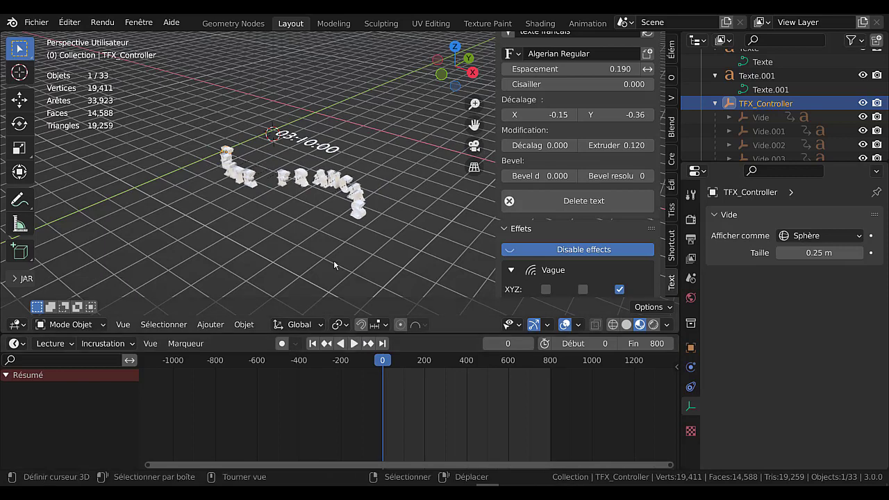
Move the text left and keyframe the controller's transform at frame 0.
key(KP_1)
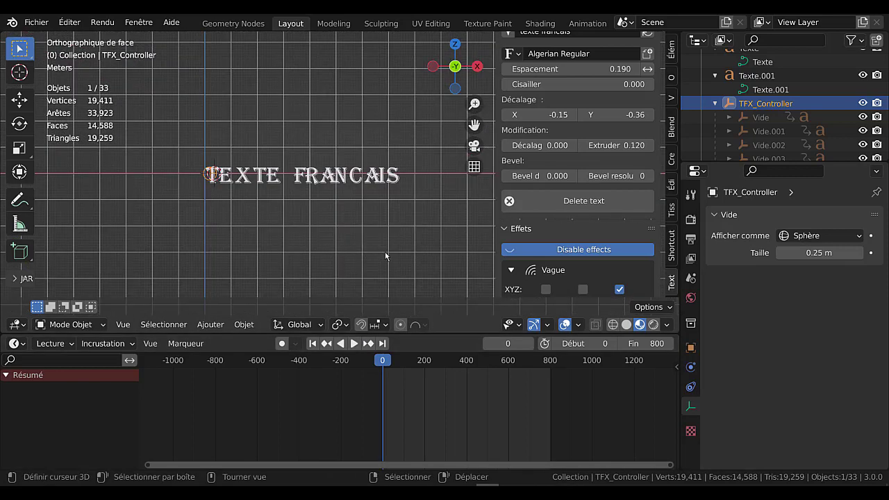
key(g)
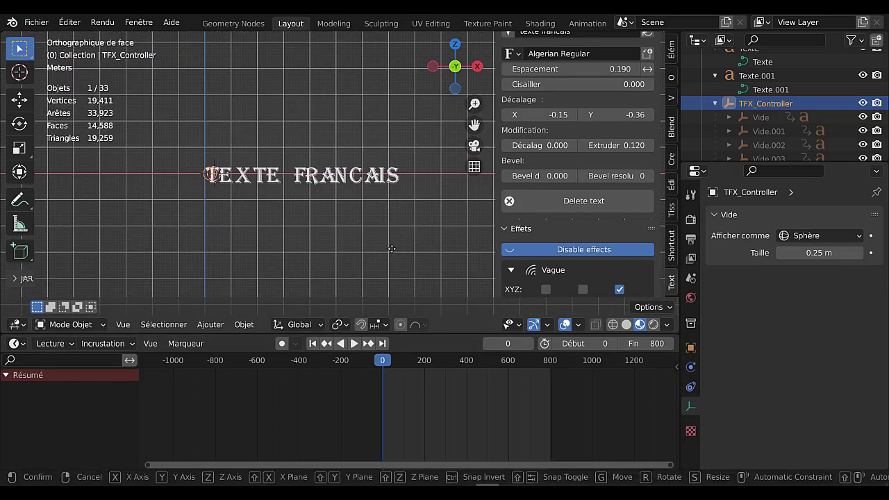
click(234, 257)
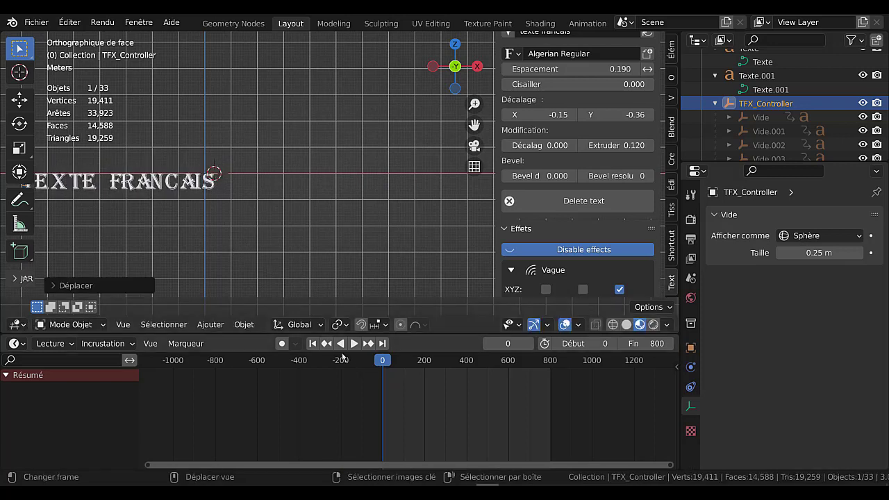
click(18, 102)
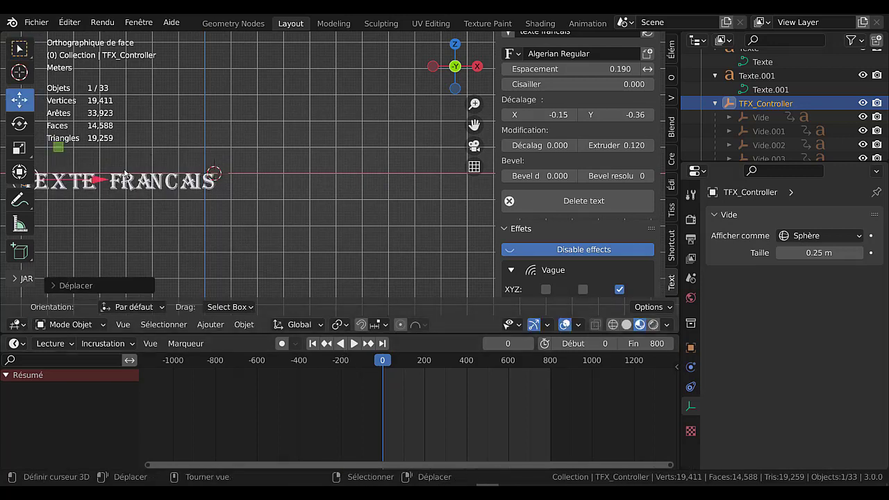
shift+middle_drag(223, 257, 307, 261)
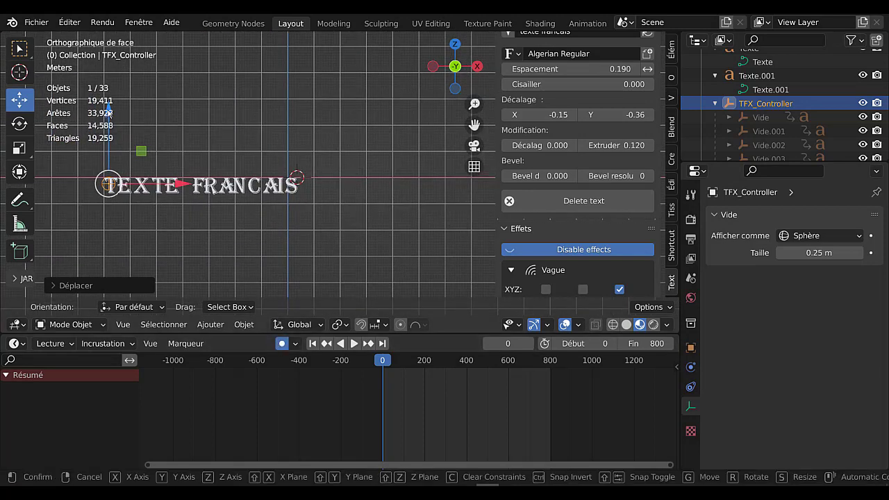
key(i)
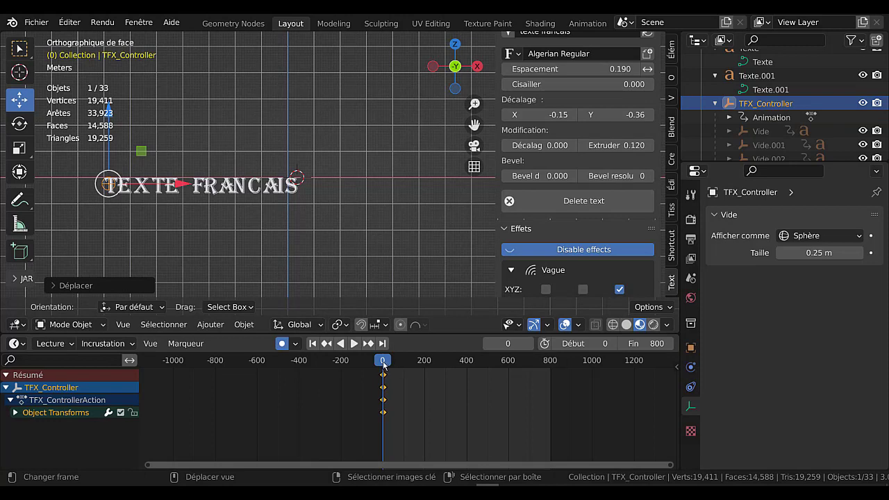
key(space)
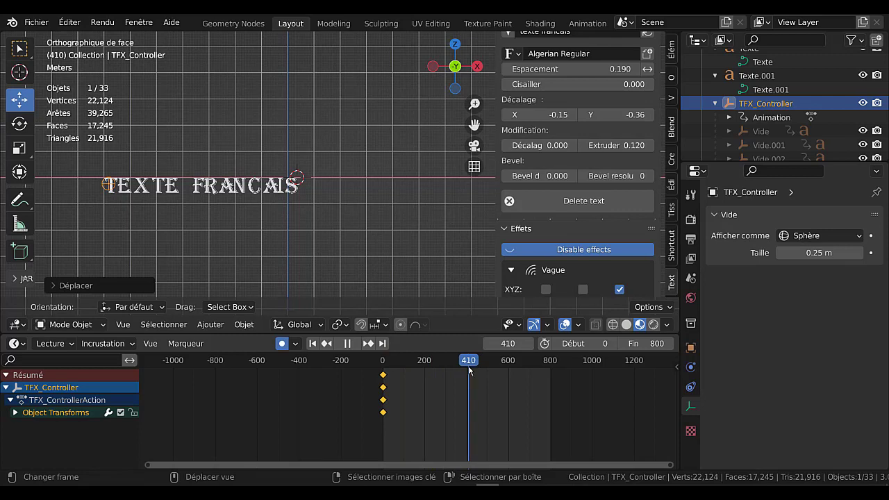
key(space)
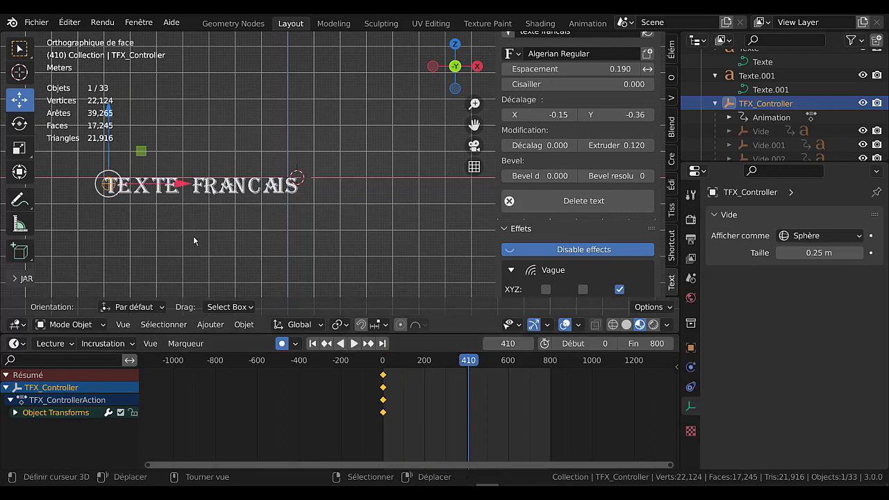
Auto-key the text slid right along X at frame 410, disable auto-key, and replay.
drag(185, 182, 362, 182)
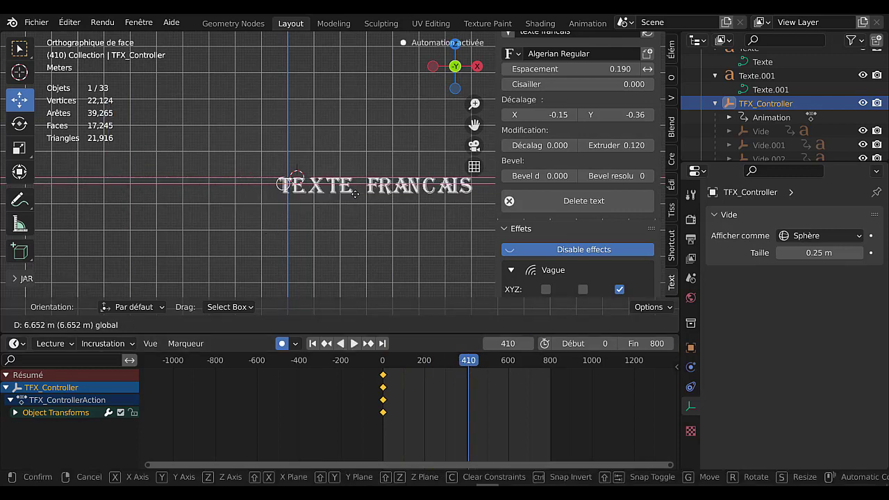
click(286, 345)
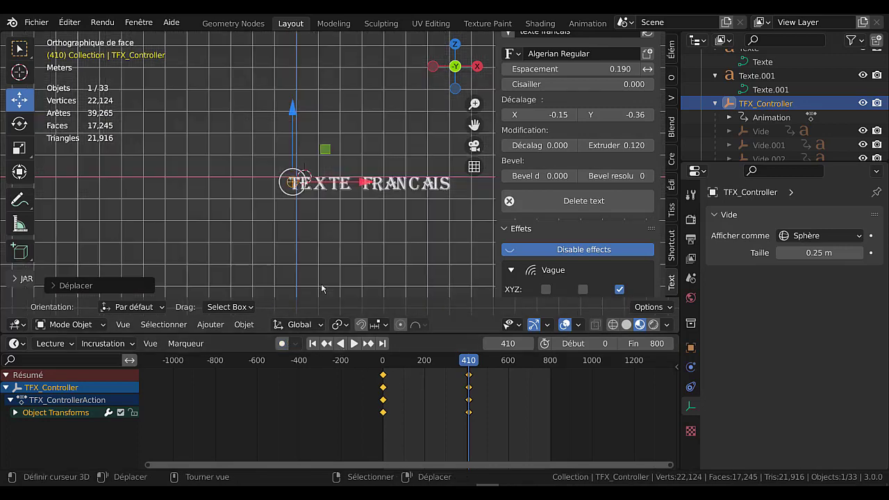
middle_drag(373, 264, 360, 314)
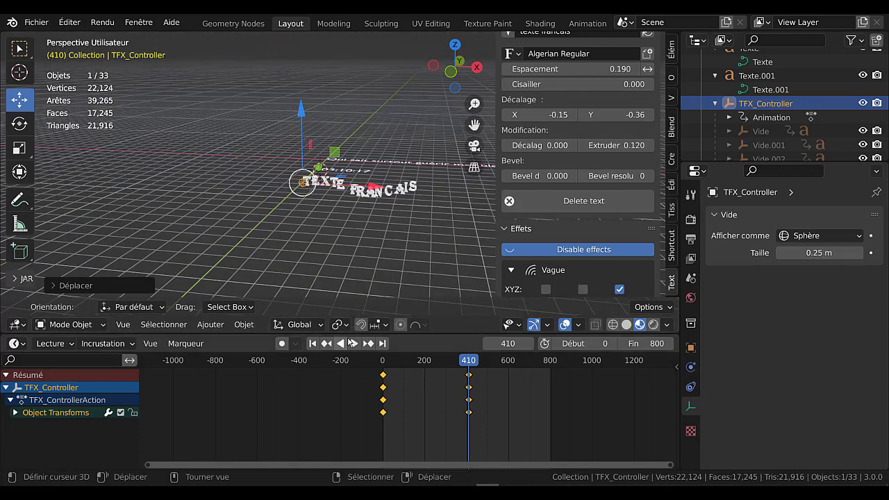
click(353, 343)
key(shift+Left)
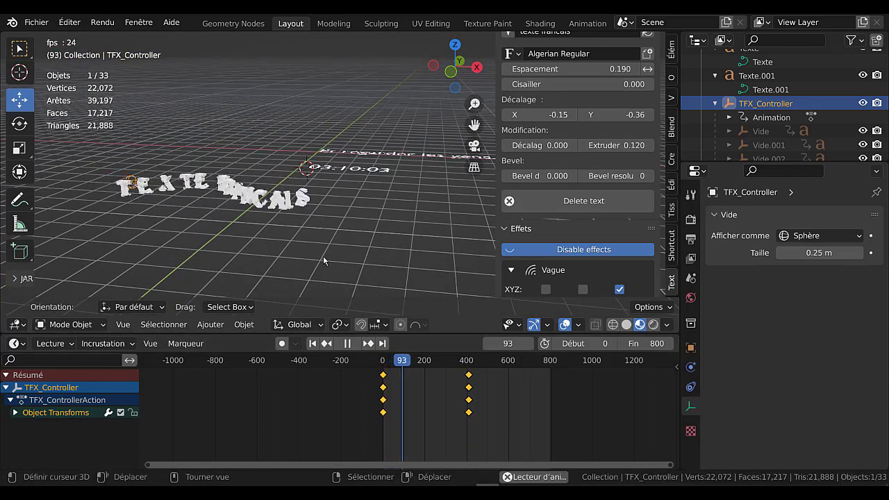
Move the frame-400 end keyframes earlier, to about frame 34.
click(475, 404)
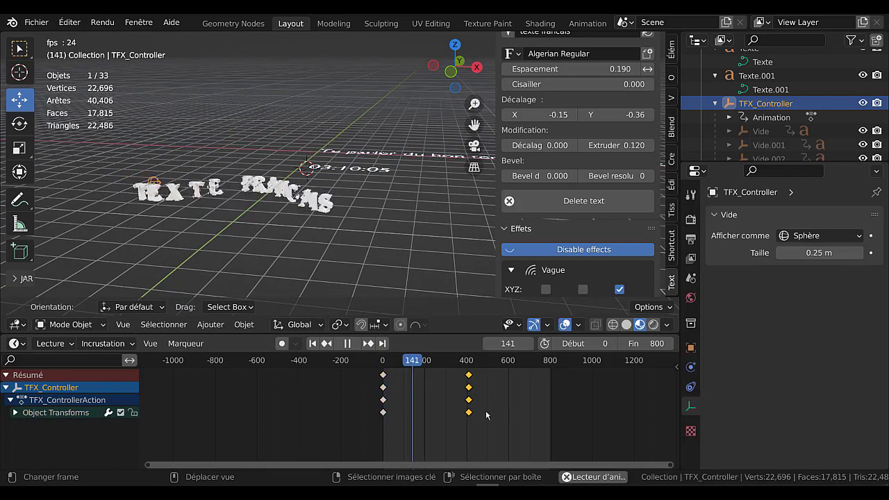
key(g)
click(446, 417)
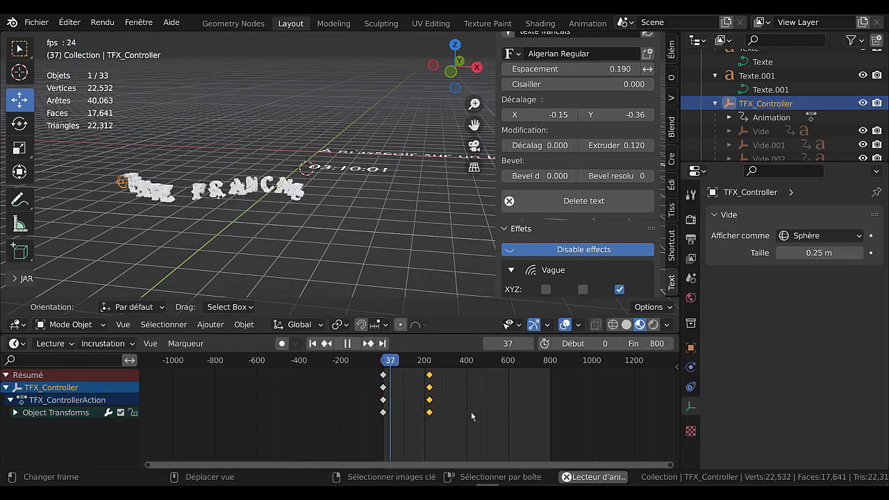
key(g)
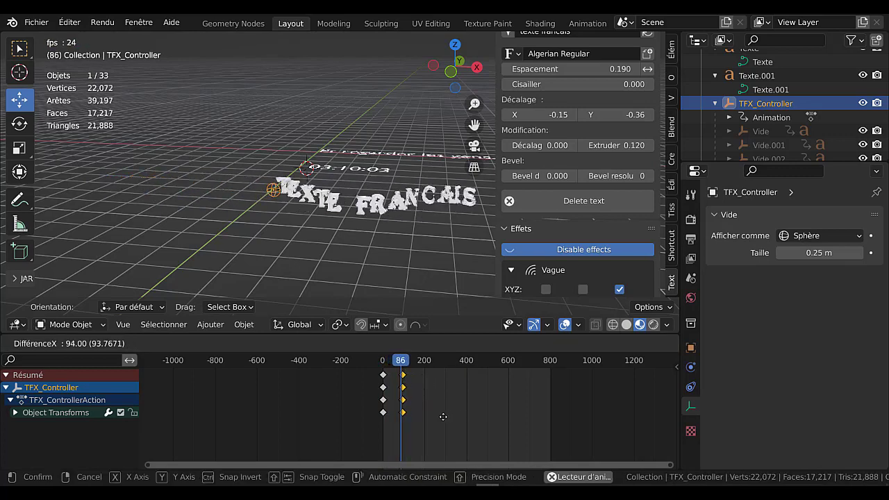
click(438, 417)
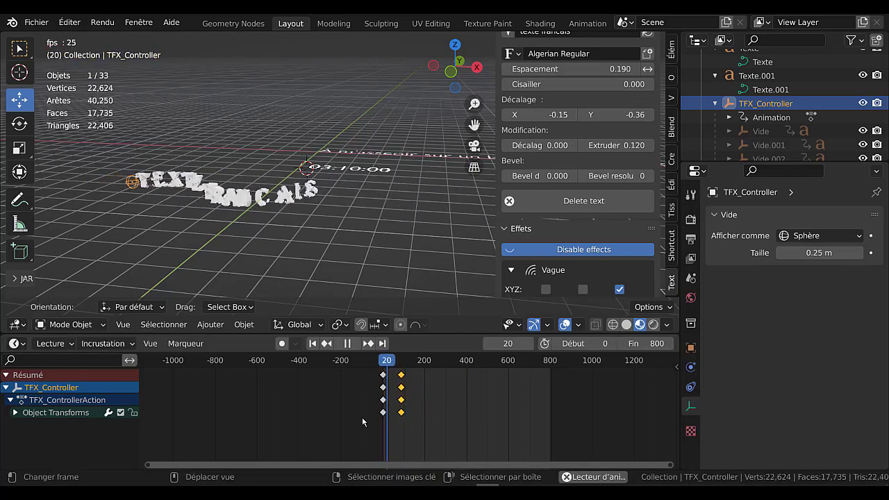
scroll(459, 411, up, 2)
key(g)
click(443, 413)
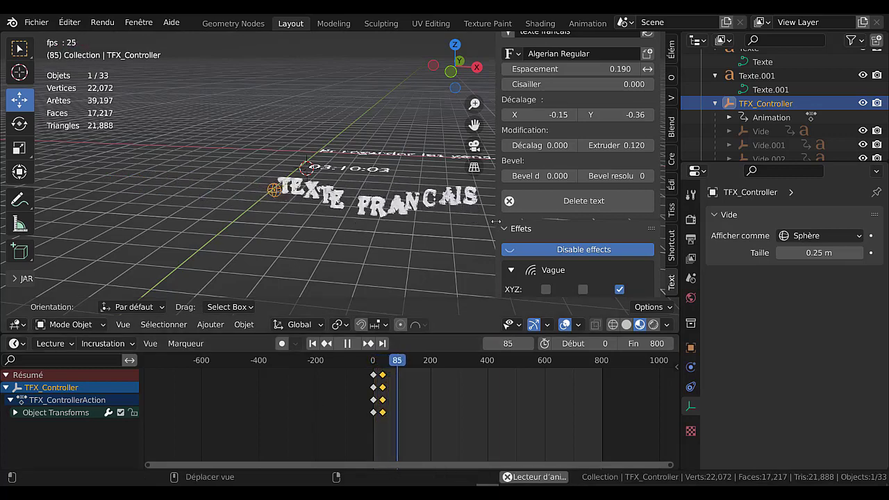
Enable the Vague wave on the Y and X axes.
drag(495, 223, 496, 223)
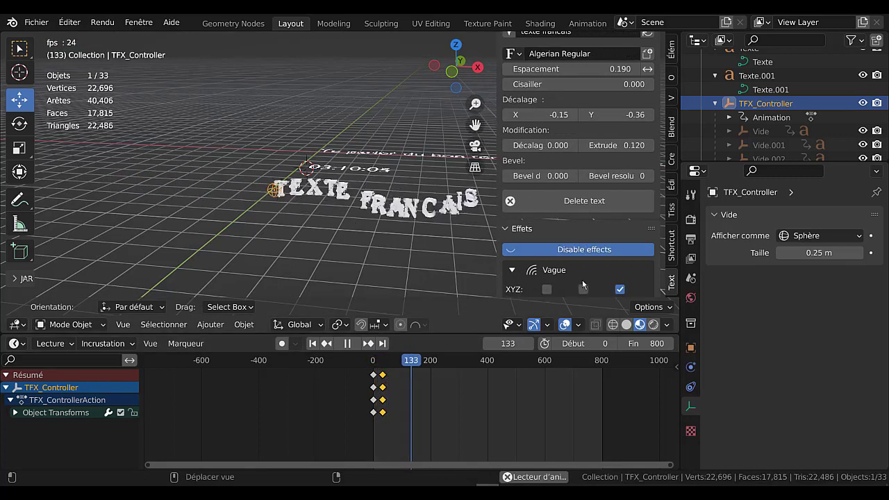
scroll(582, 280, down, 2)
click(583, 234)
click(546, 234)
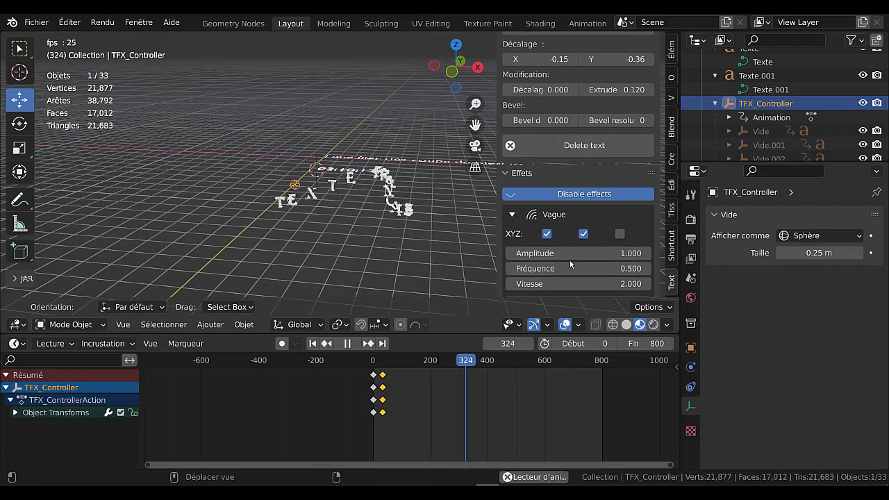
Restrict the Vague wave to the Z axis only and raise its amplitude.
click(620, 234)
click(547, 234)
click(583, 234)
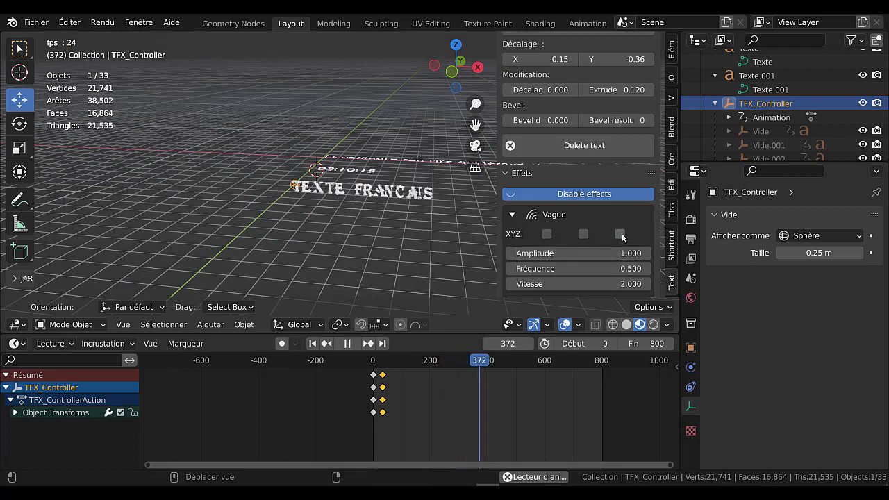
click(619, 234)
mouse_move(430, 262)
middle_down()
mouse_move(379, 262)
mouse_move(397, 262)
middle_up()
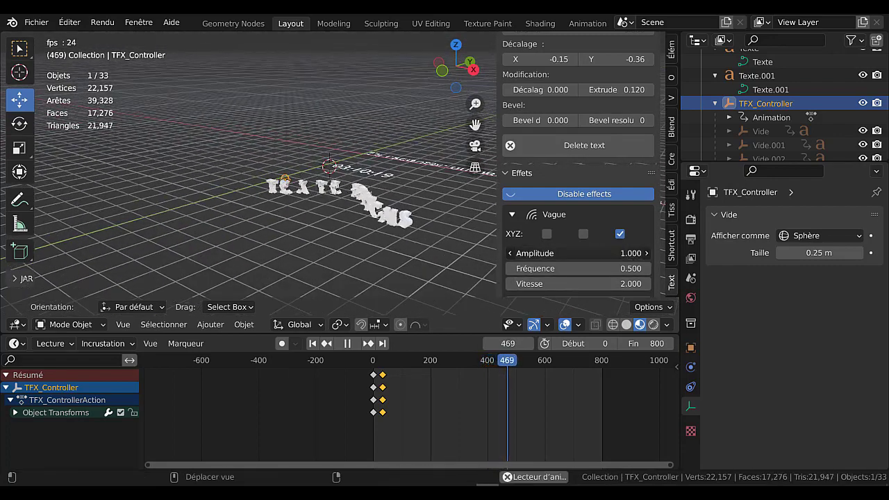
drag(576, 253, 656, 253)
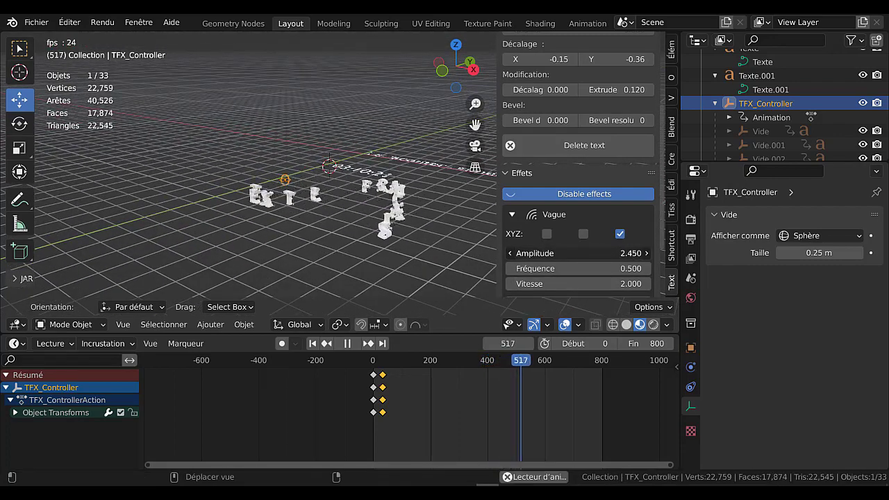
key(shift+Left)
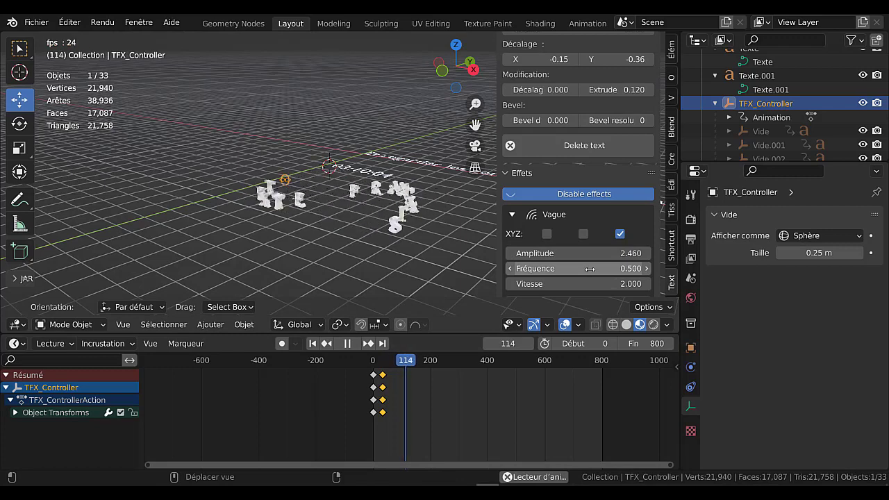
Set the wave frequency to 1.980 and the speed to 3.200.
drag(598, 268, 674, 269)
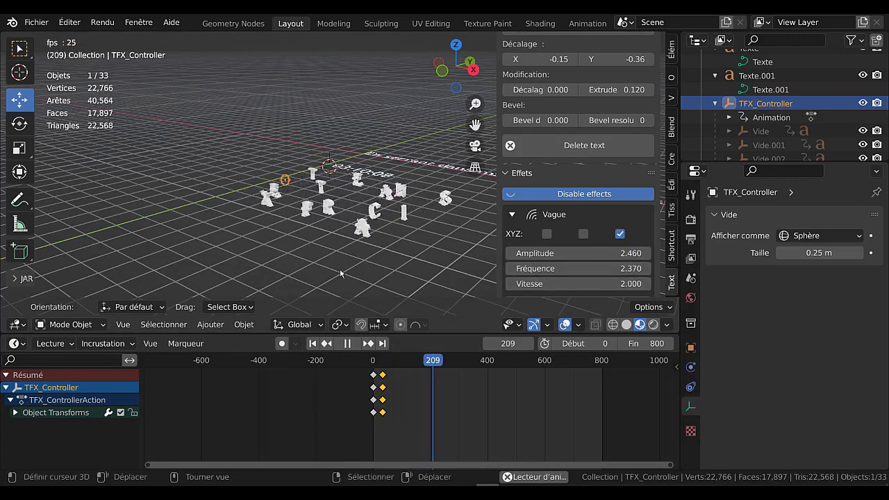
middle_drag(340, 268, 356, 294)
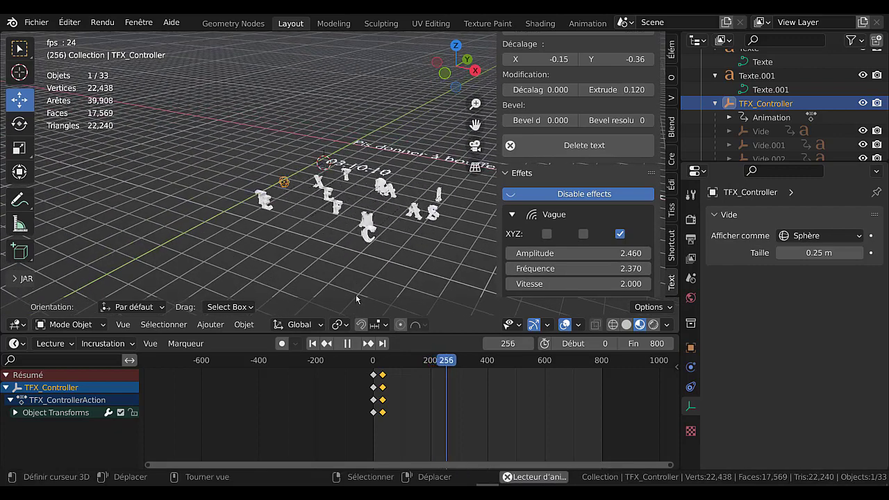
scroll(357, 296, up, 2)
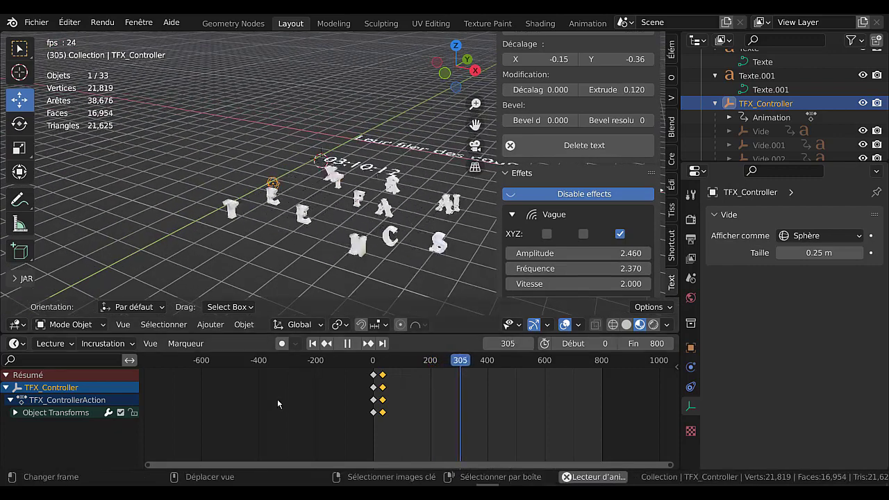
key(shift+Left)
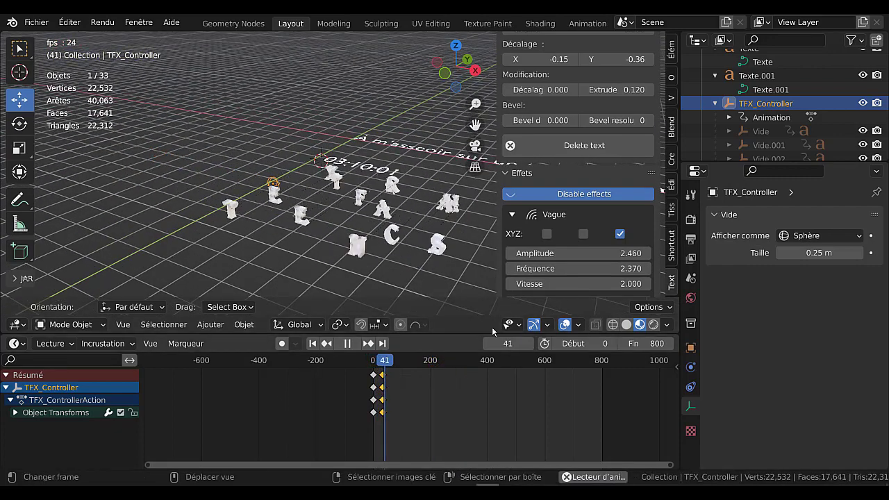
drag(577, 268, 528, 268)
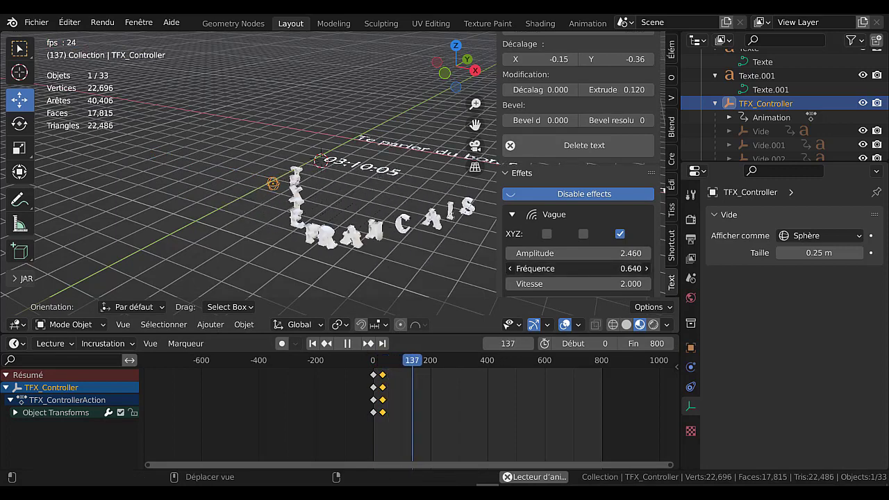
mouse_move(577, 283)
mouse_down()
mouse_move(611, 283)
mouse_move(570, 278)
mouse_move(622, 269)
mouse_up()
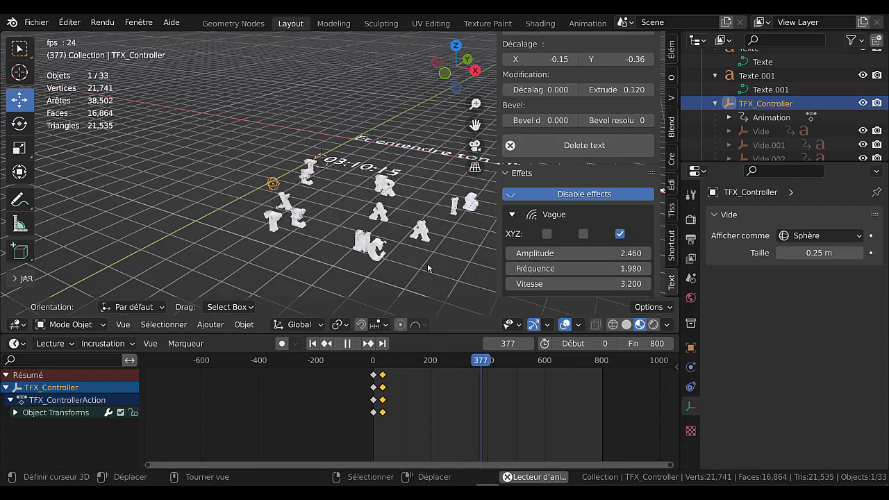
middle_drag(323, 240, 360, 247)
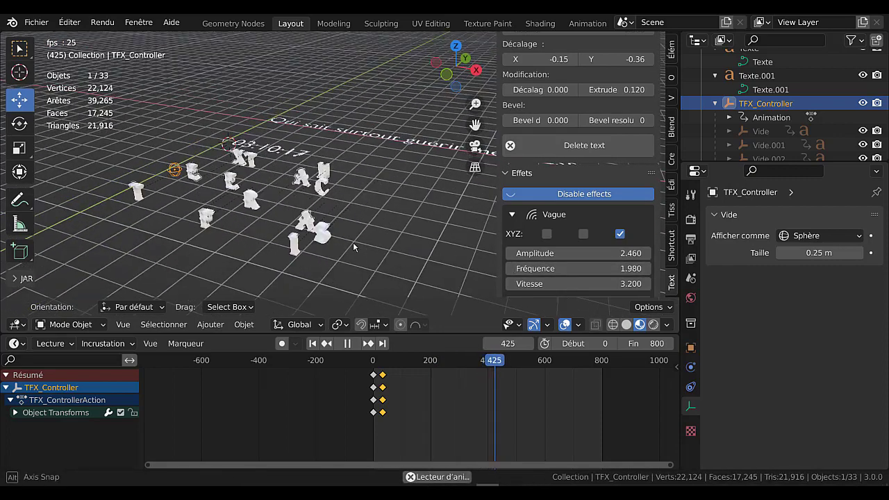
Fine-tune the amplitude to 2.520 and scrub the timeline to about frame 291.
right_click(539, 284)
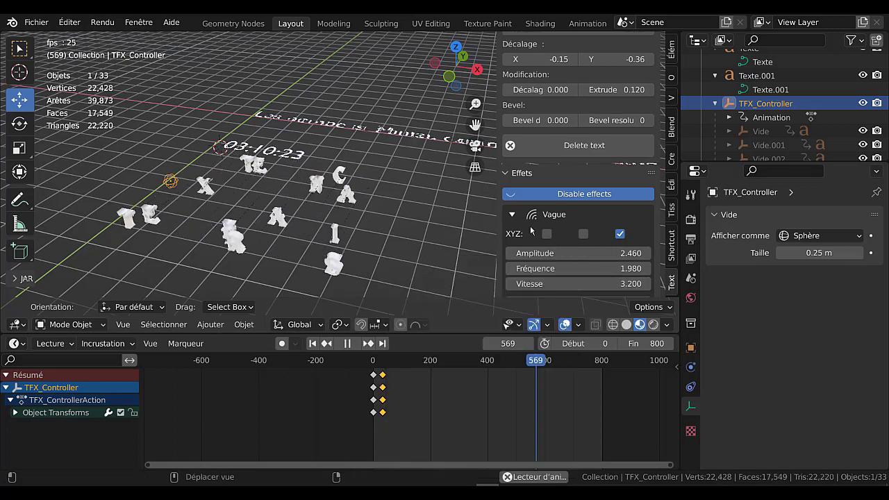
key(Escape)
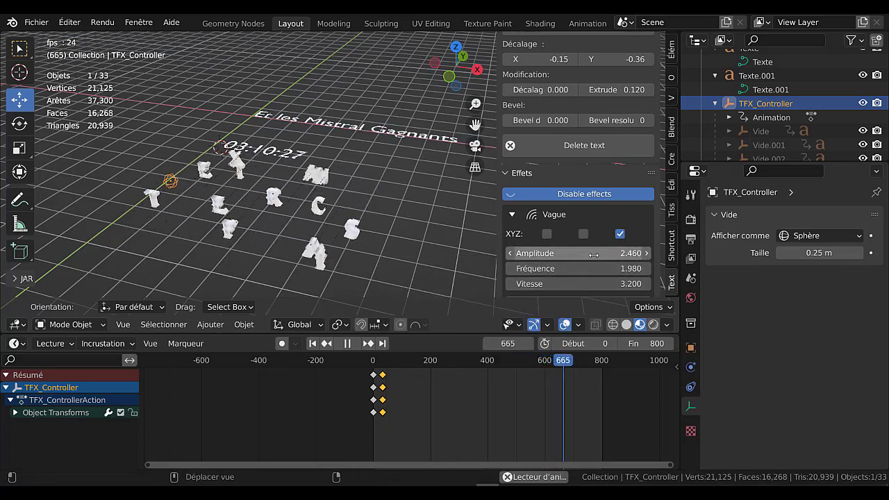
mouse_move(580, 257)
mouse_down()
mouse_move(528, 257)
mouse_move(625, 253)
mouse_up()
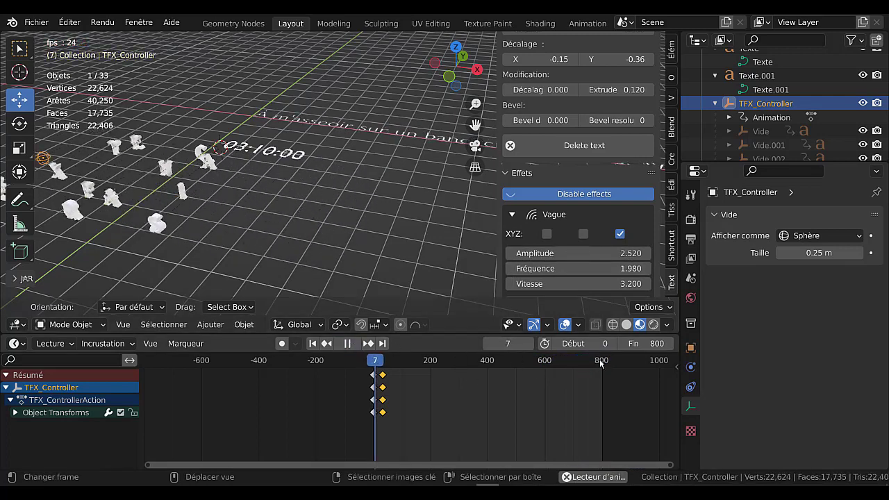
drag(382, 360, 484, 363)
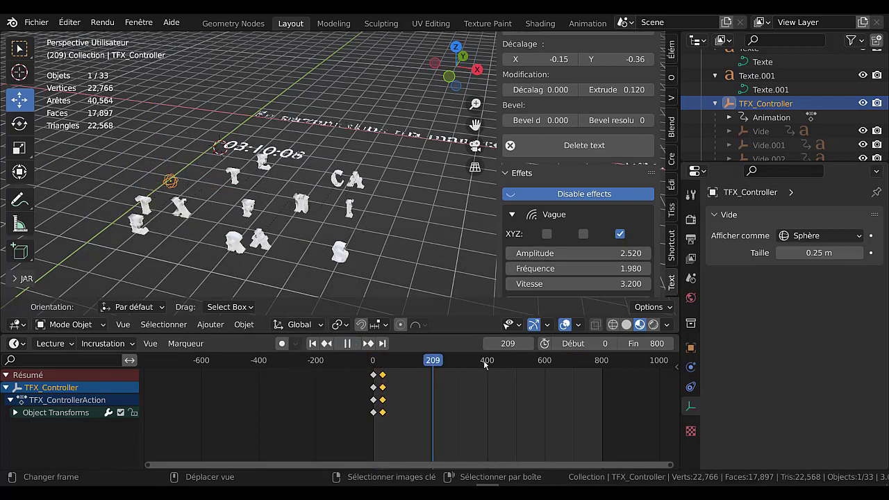
click(457, 363)
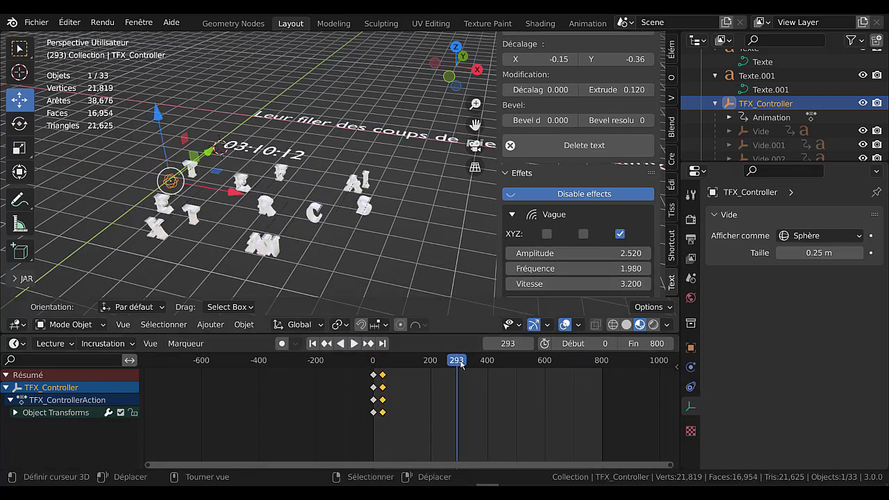
mouse_move(578, 253)
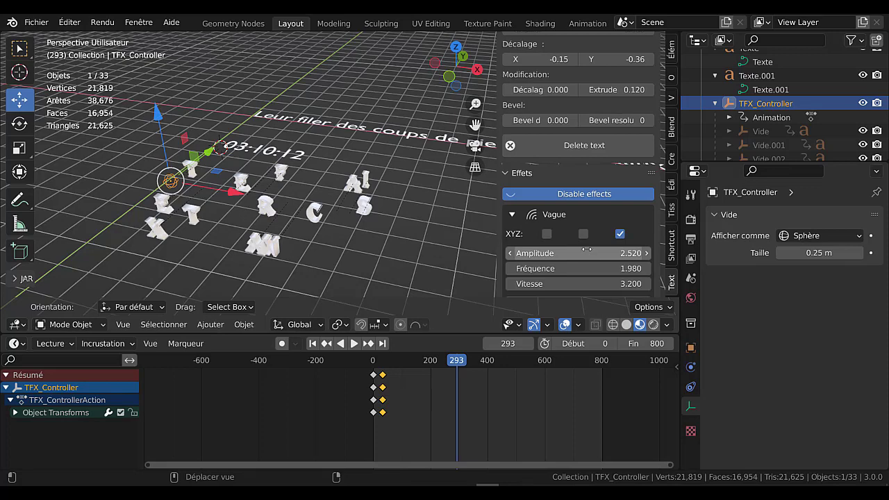
Keyframe the wave amplitude, scrub between frames 465 and 246, and replay the animation.
right_click(587, 251)
click(587, 251)
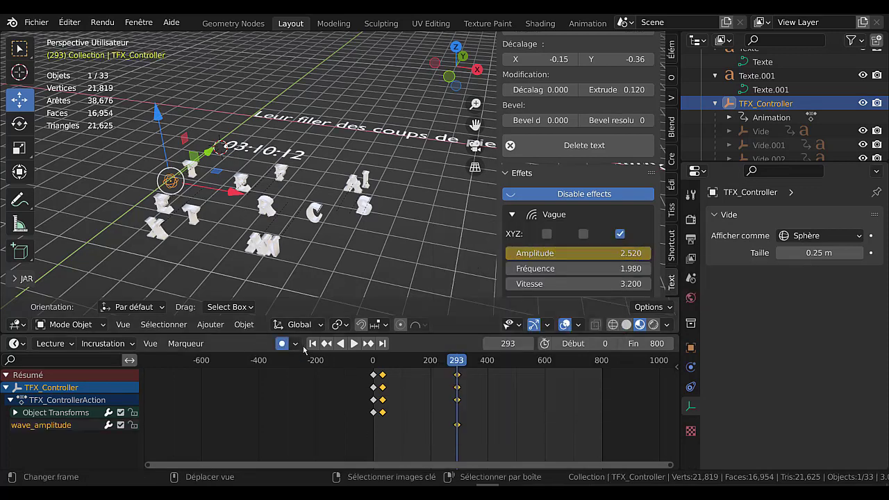
drag(456, 363, 500, 367)
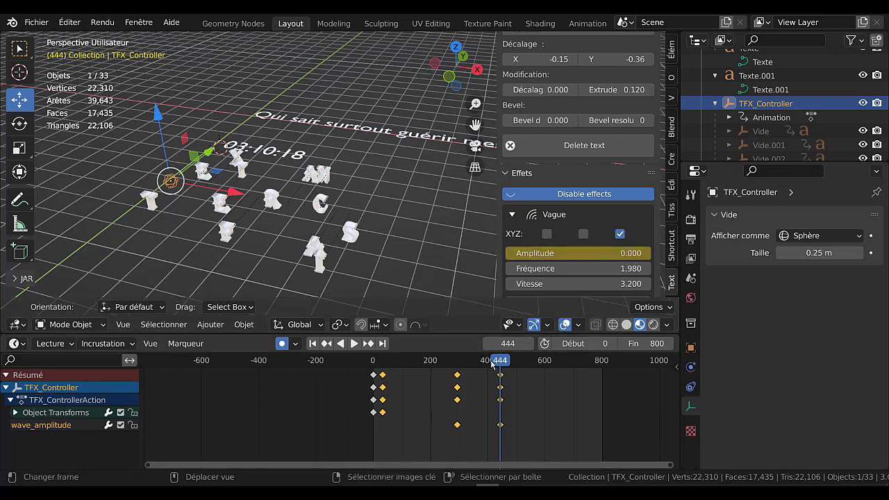
drag(494, 364, 484, 373)
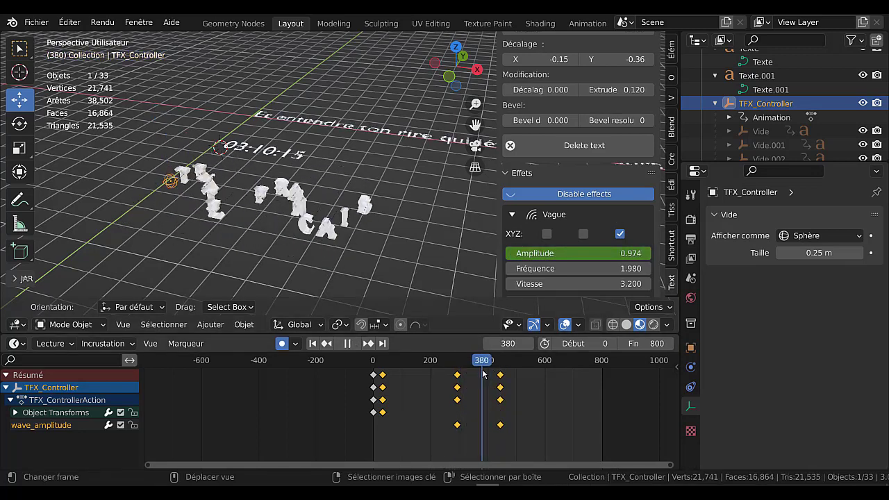
drag(484, 374, 448, 378)
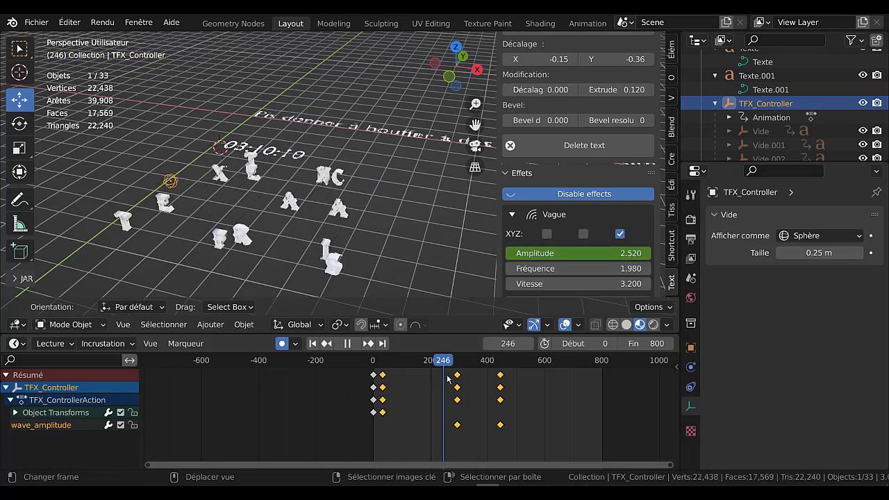
key(space)
click(353, 345)
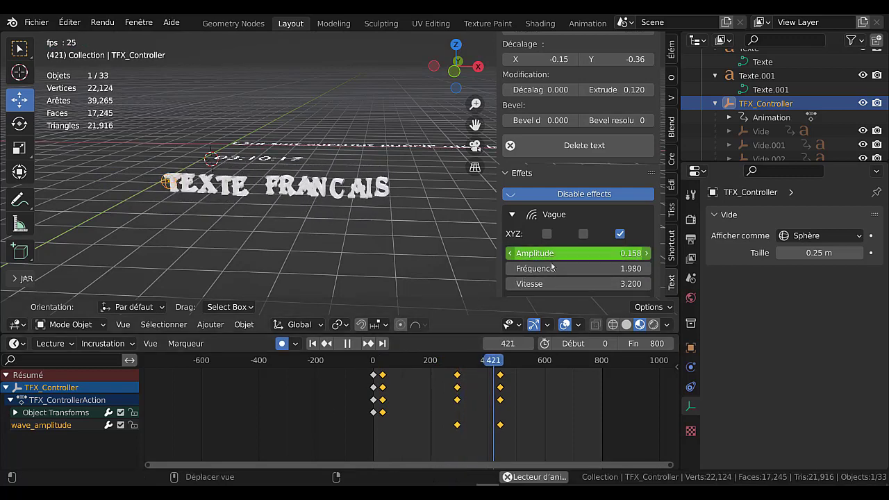
Collapse the Vague wave panel and scroll through the Text FX sidebar.
click(512, 216)
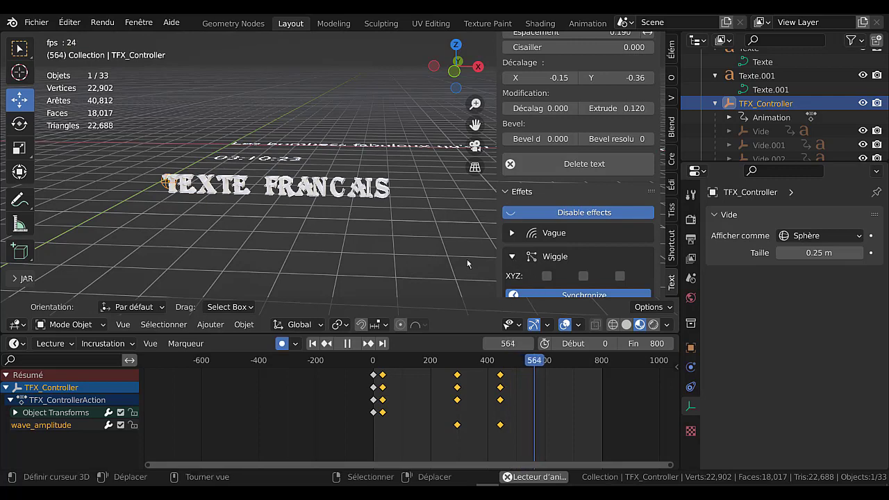
scroll(576, 222, down, 2)
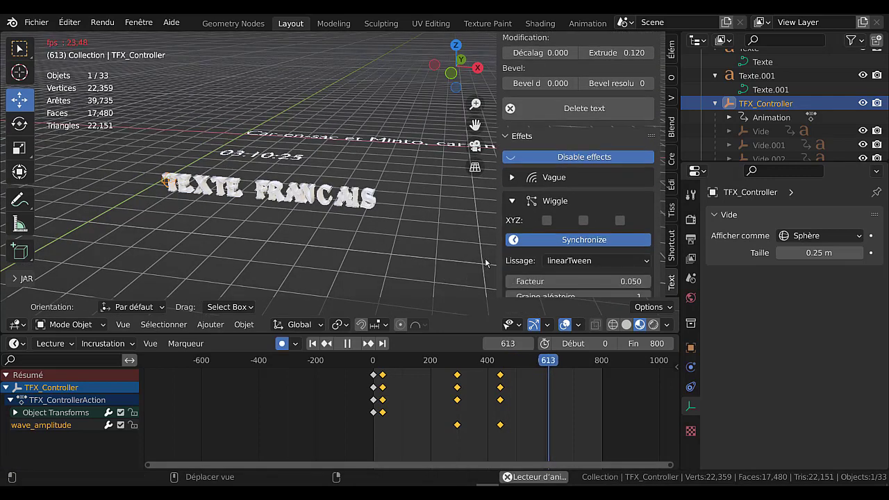
scroll(549, 247, up, 1)
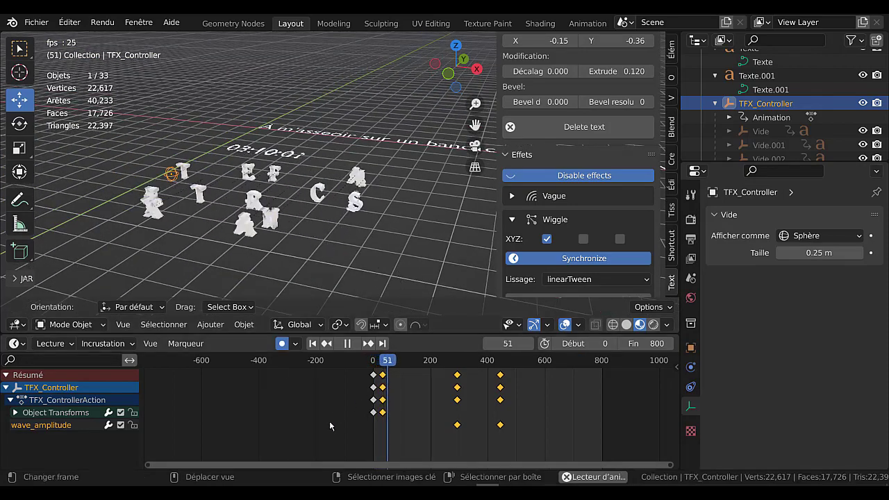
Move the playback start frame to 476 and start playback.
click(512, 197)
click(512, 197)
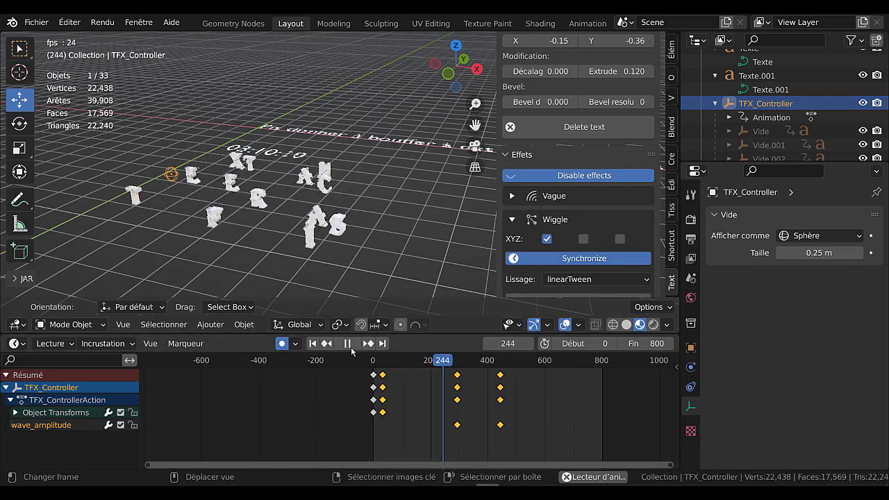
click(519, 361)
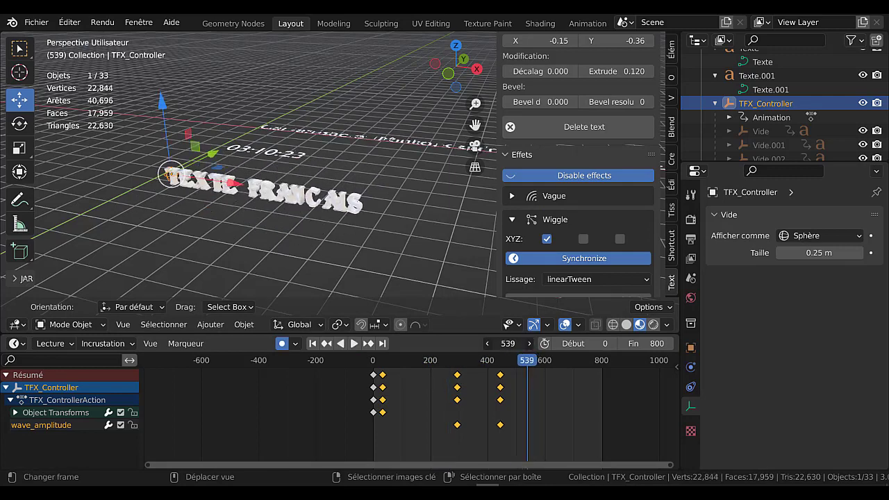
drag(567, 343, 601, 343)
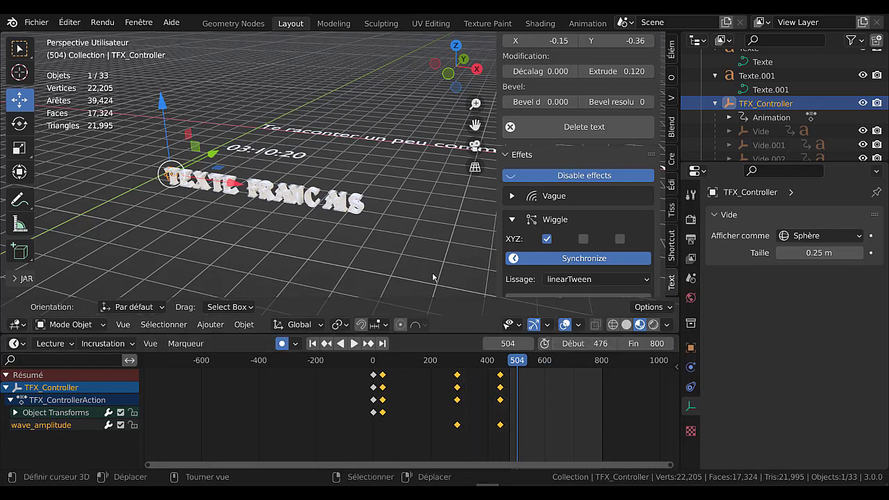
click(355, 343)
Enable Wiggle on the Y and Z axes alongside X.
scroll(562, 278, down, 2)
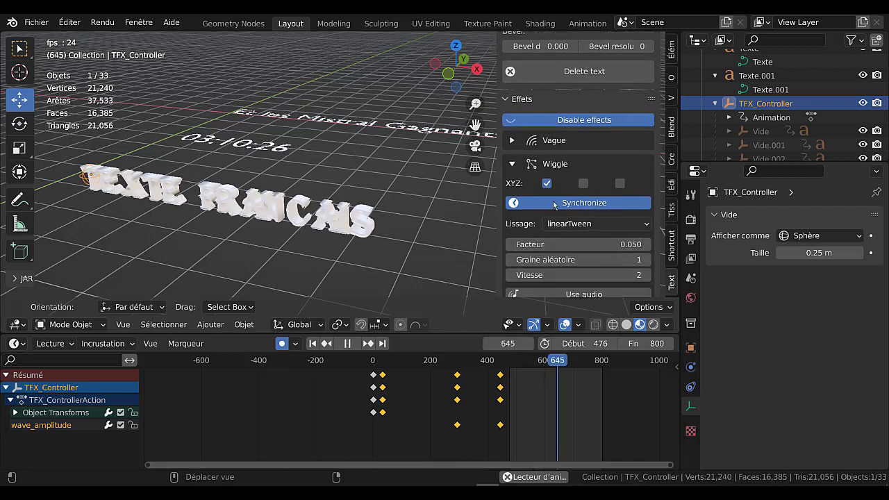
scroll(539, 185, down, 1)
click(584, 146)
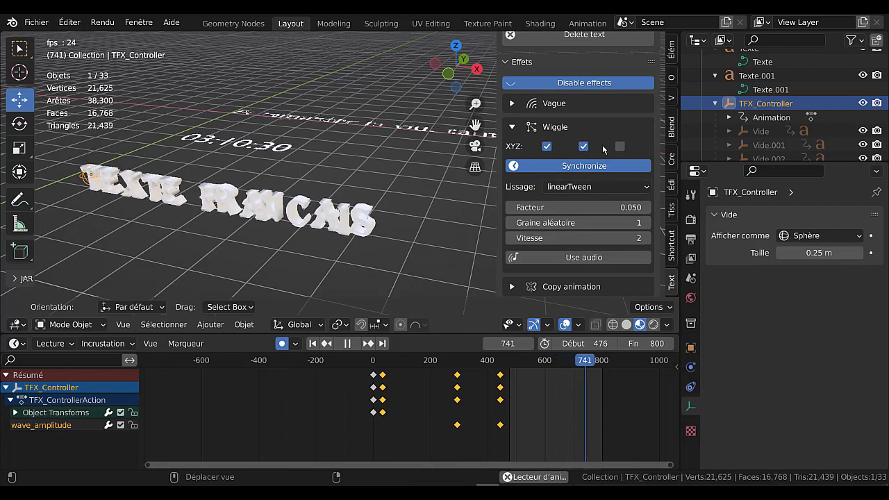
click(620, 146)
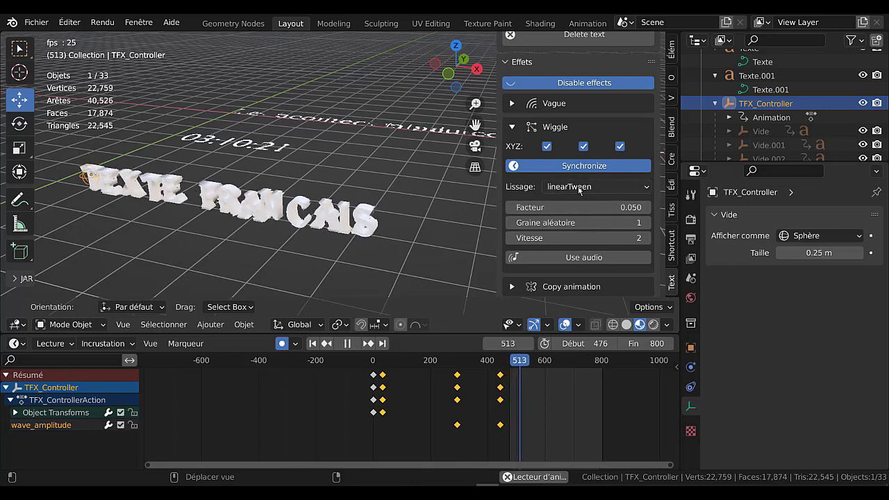
click(579, 187)
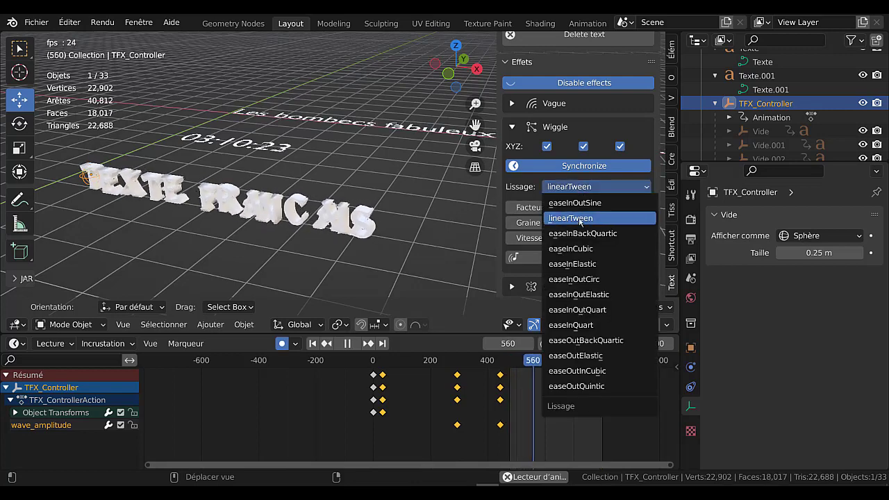
Try several Wiggle smoothing curves and settle on easeInQuart.
click(578, 219)
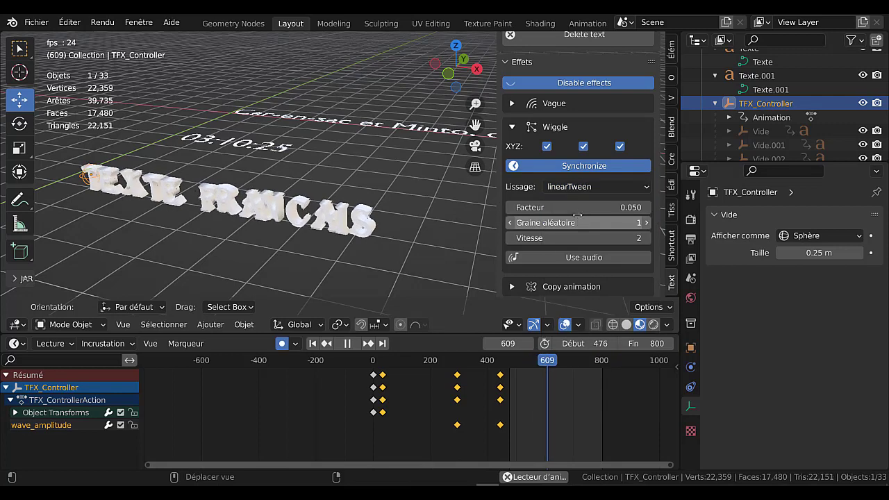
click(590, 186)
click(569, 248)
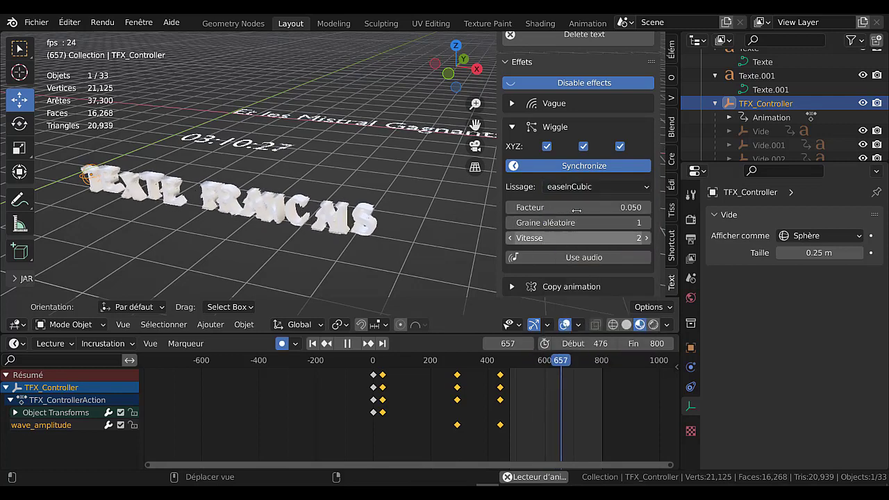
click(577, 186)
click(574, 279)
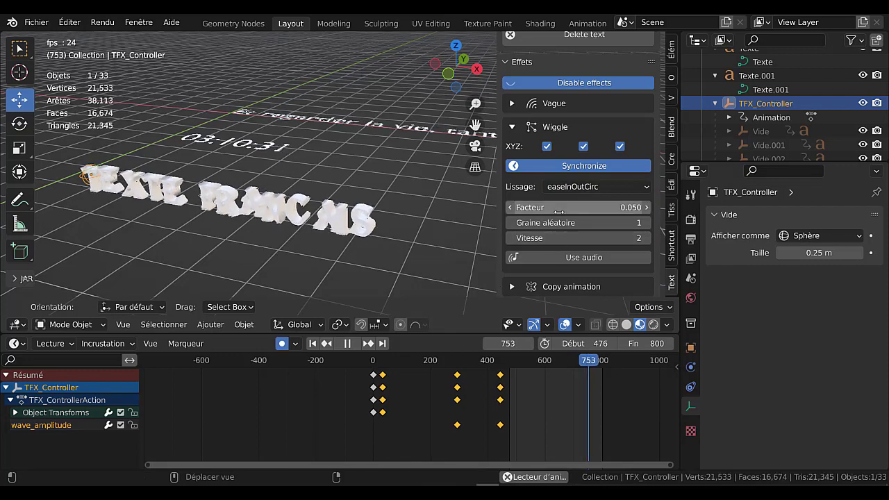
drag(555, 207, 597, 207)
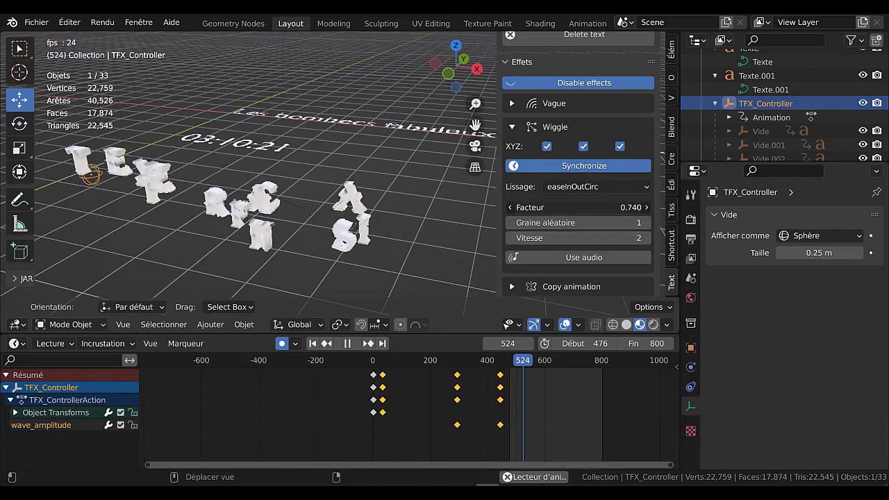
drag(576, 207, 566, 189)
click(566, 190)
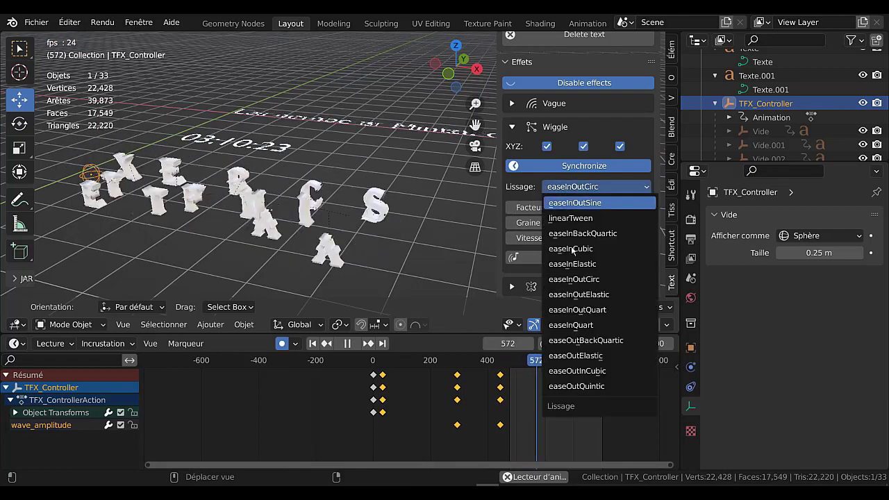
click(576, 321)
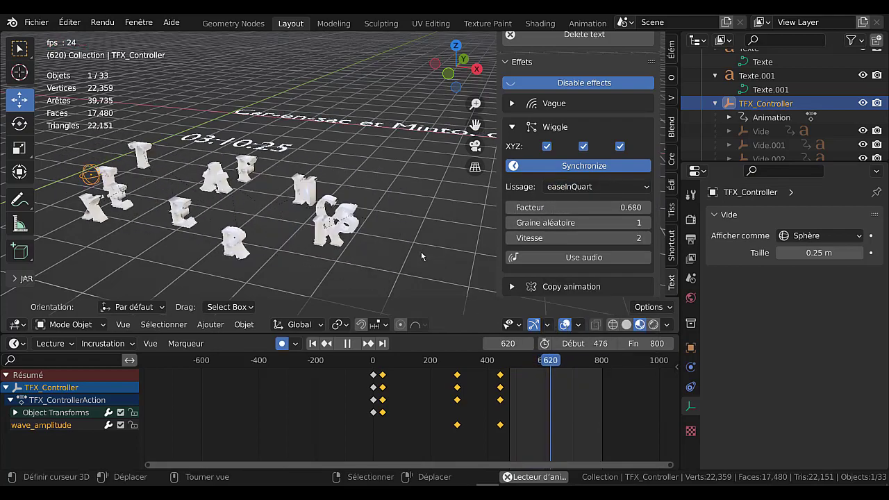
Set the Wiggle factor to 0.430, then stop playback and return to frame 510.
mouse_move(422, 240)
middle_down()
mouse_move(429, 218)
mouse_move(456, 230)
middle_up()
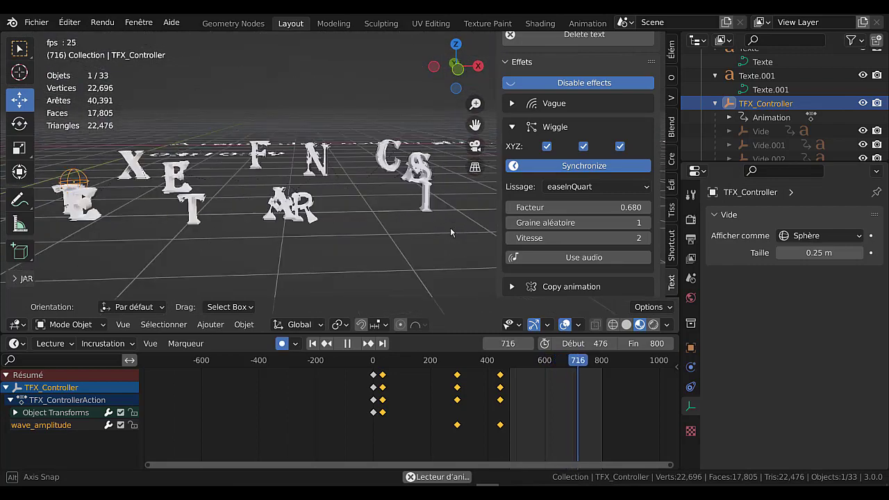
drag(606, 216, 556, 216)
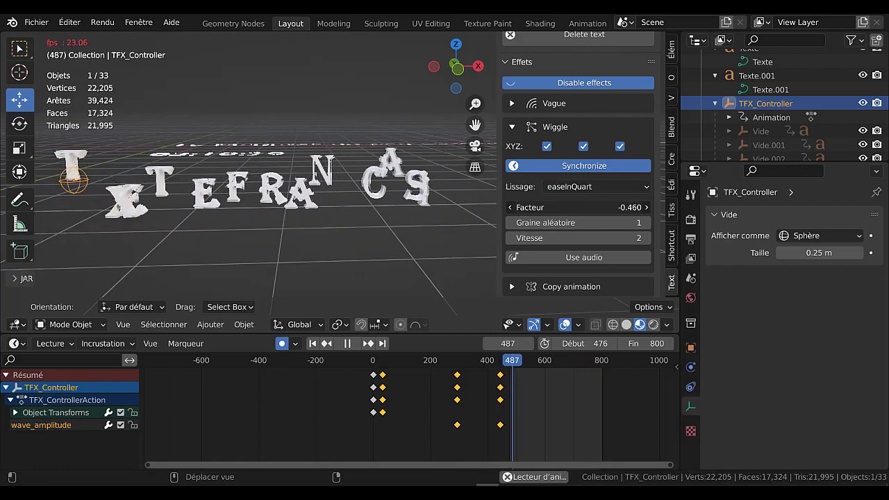
click(606, 206)
text(0)
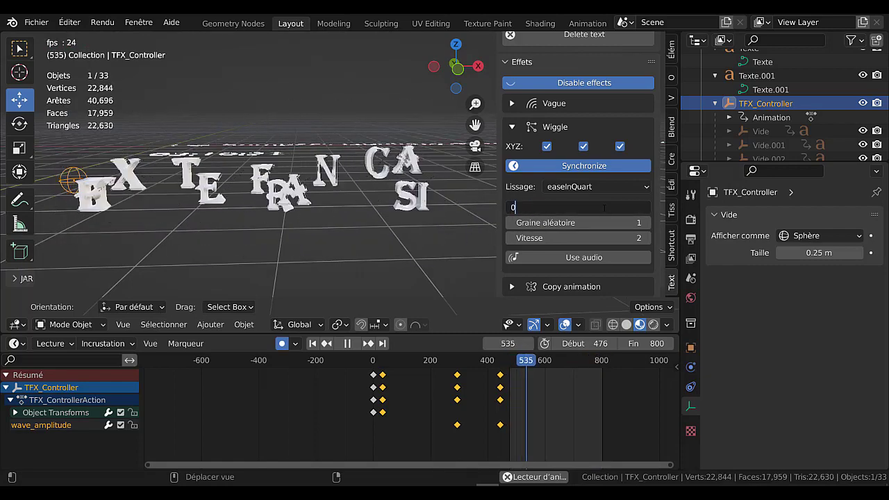
key(Return)
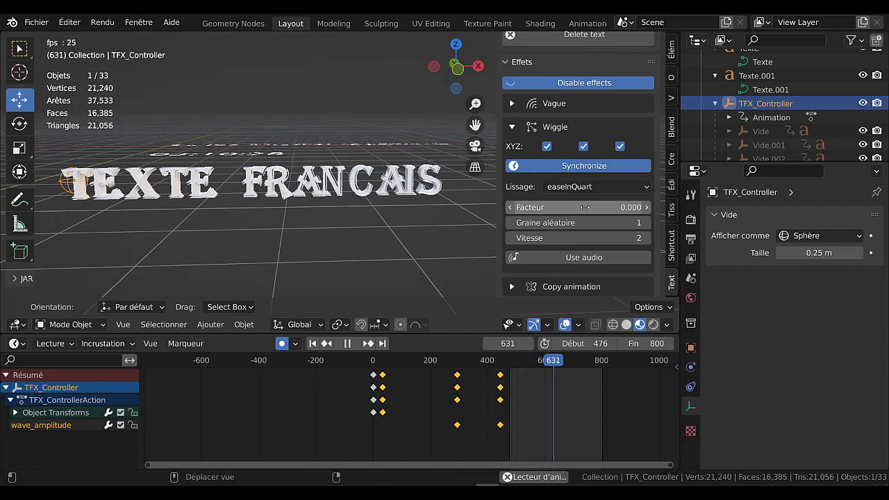
mouse_move(575, 207)
mouse_down()
mouse_move(618, 207)
mouse_move(567, 207)
mouse_up()
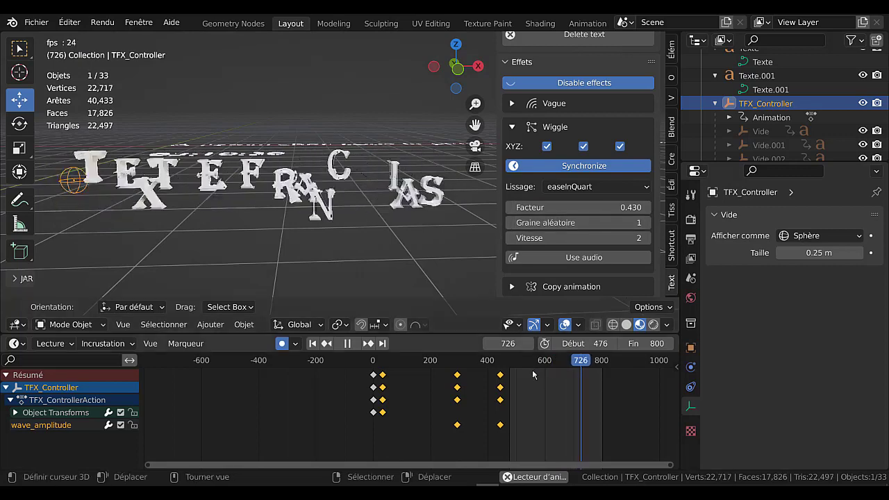
click(348, 343)
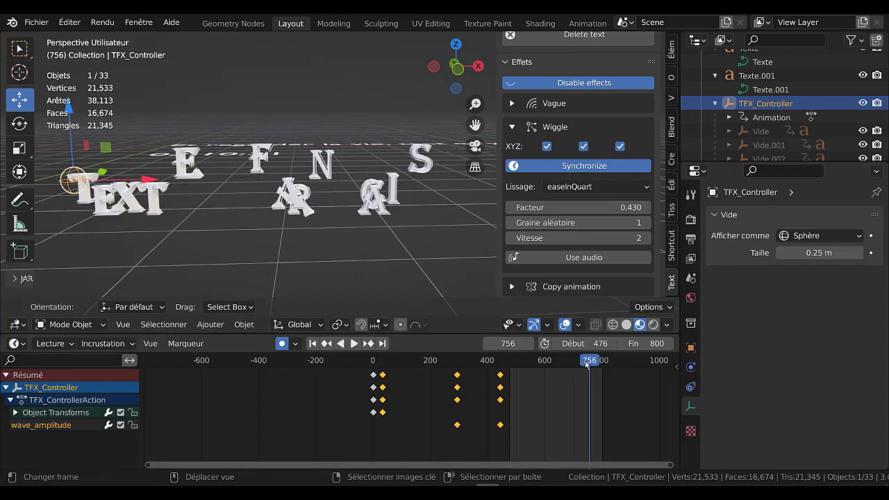
drag(587, 365, 518, 365)
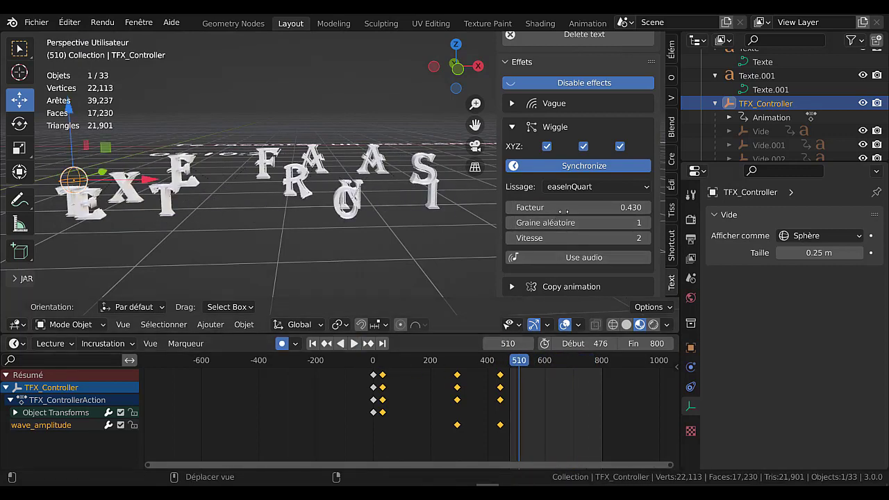
Keyframe the Wiggle factor at 0.430 on frame 510, then move to frame 588.
right_click(595, 206)
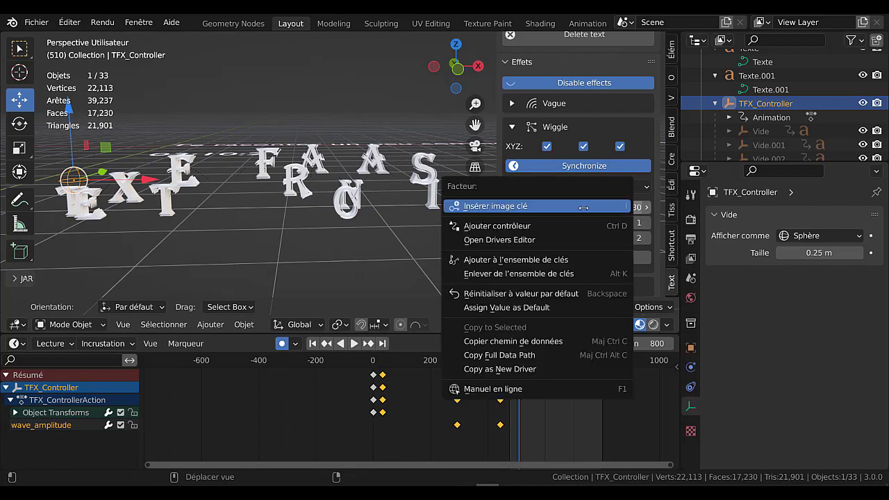
click(584, 206)
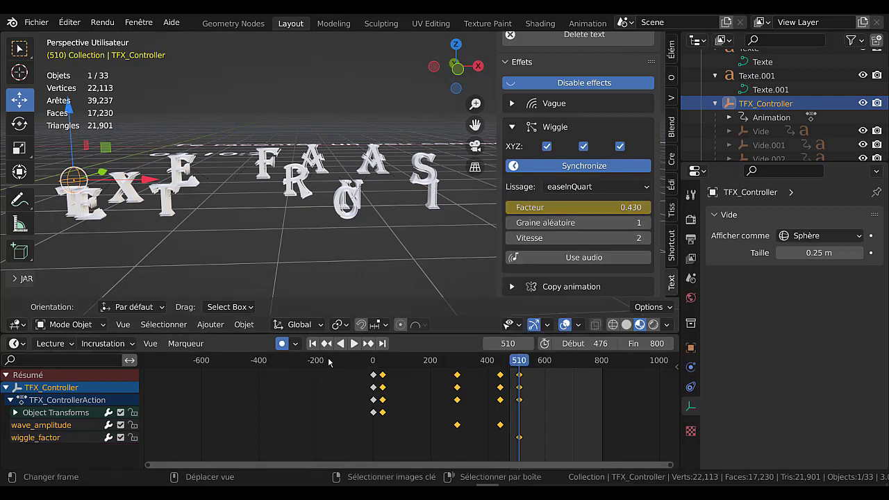
drag(522, 362, 540, 362)
key(space)
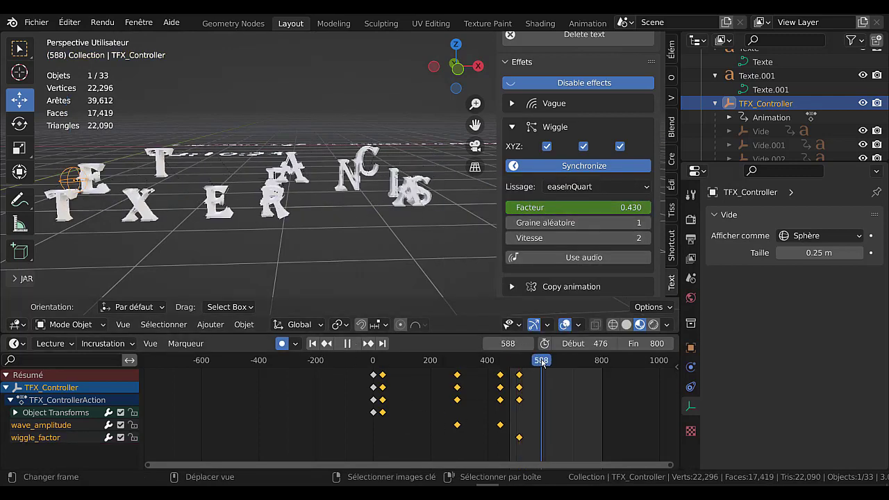
key(space)
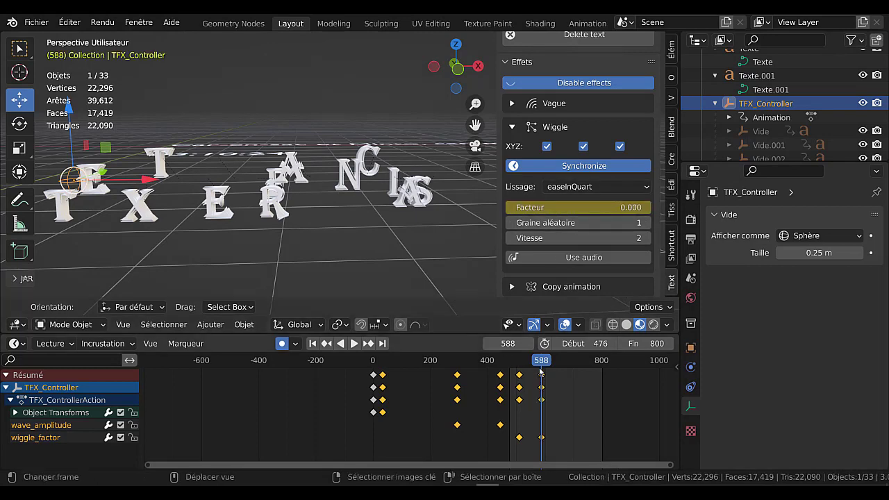
Play from around frame 505 to watch the letters settle, stopping at frame 628.
key(space)
click(514, 367)
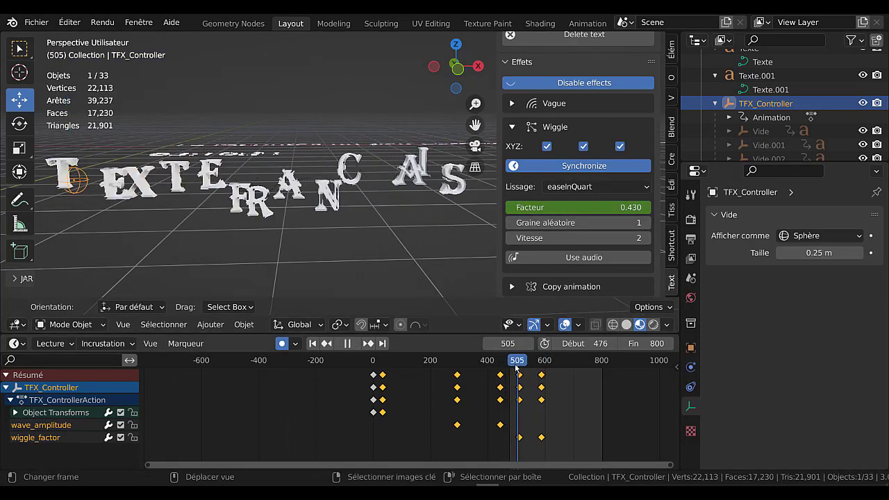
key(Escape)
click(355, 345)
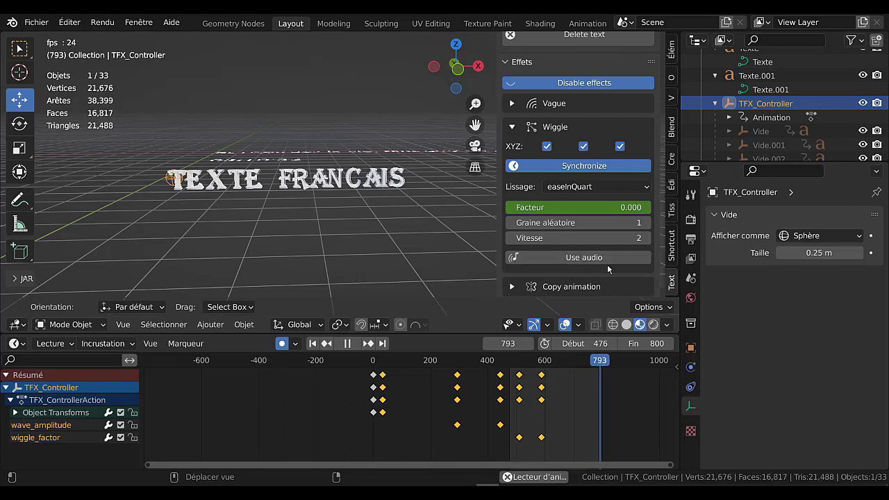
scroll(597, 262, down, 1)
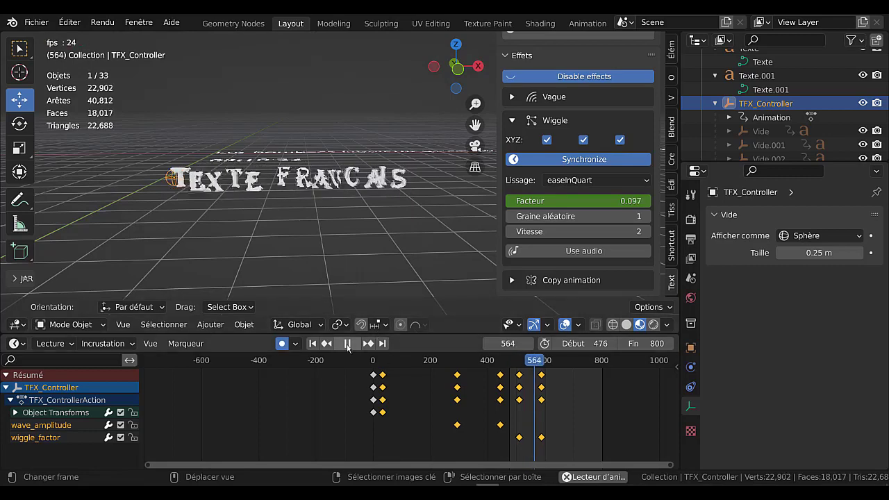
key(space)
drag(548, 365, 554, 368)
mouse_move(584, 343)
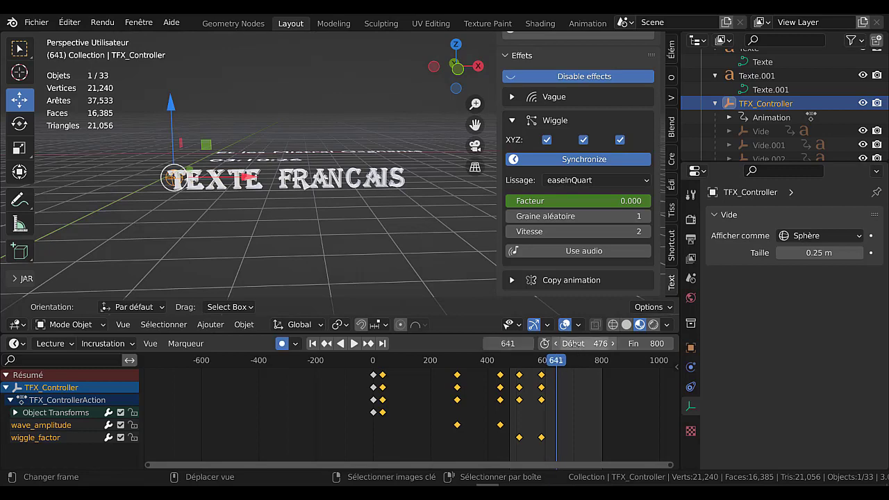
Move the playback start to frame 636 and turn on Use audio for the Wiggle effect.
drag(572, 343, 625, 343)
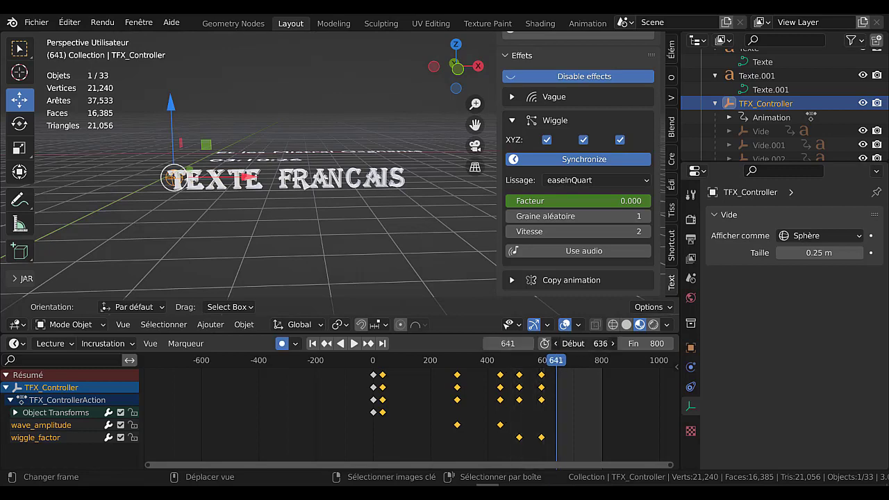
scroll(439, 257, up, 2)
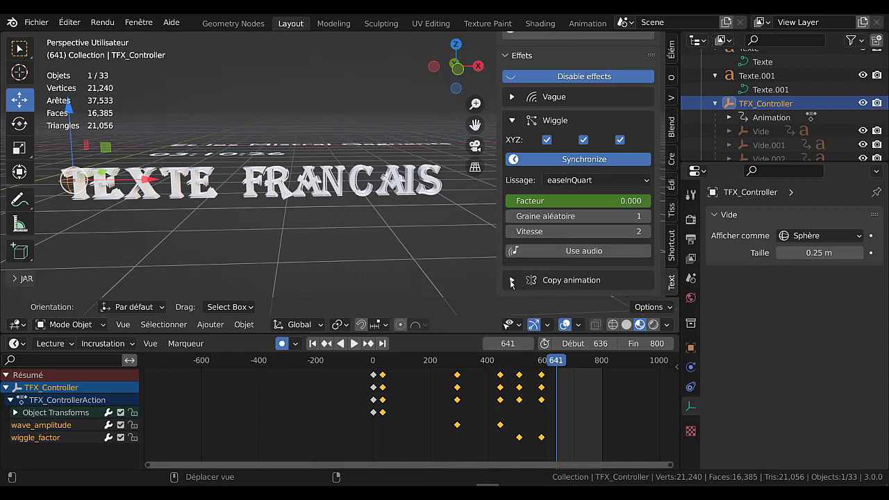
click(582, 250)
scroll(584, 255, down, 1)
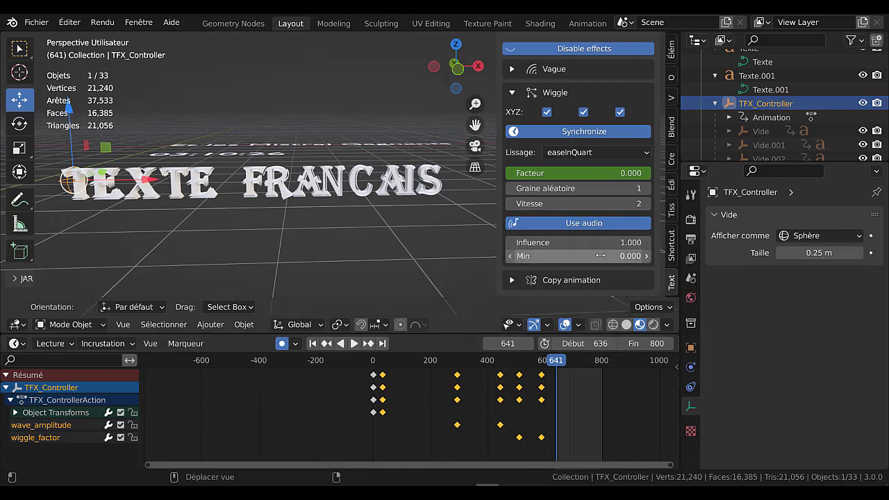
scroll(583, 60, up, 2)
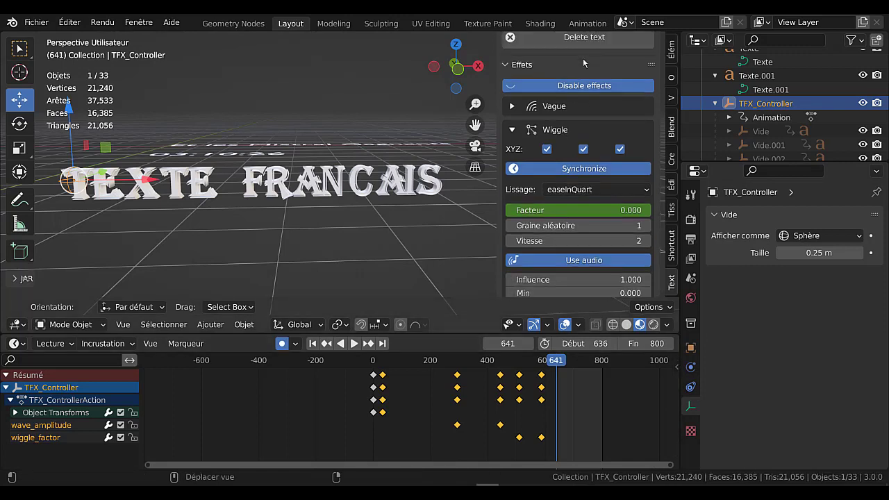
scroll(588, 77, up, 2)
scroll(590, 82, up, 3)
scroll(589, 82, up, 1)
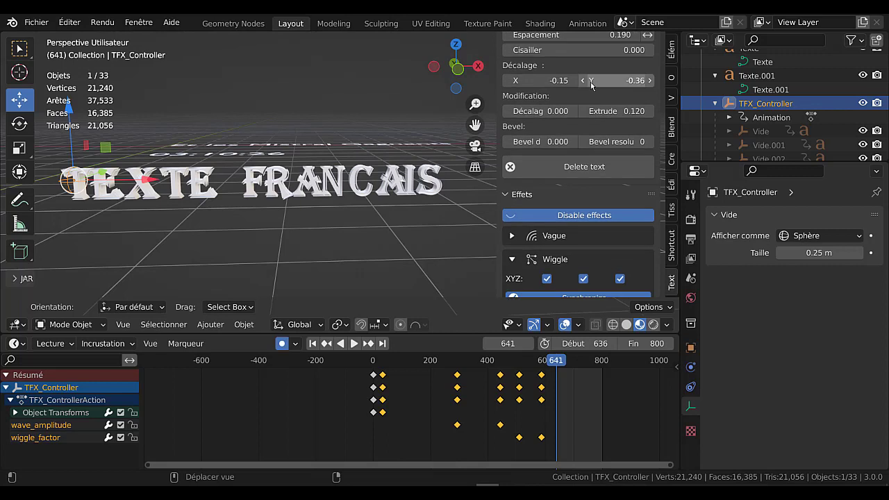
scroll(591, 87, down, 4)
scroll(591, 90, down, 2)
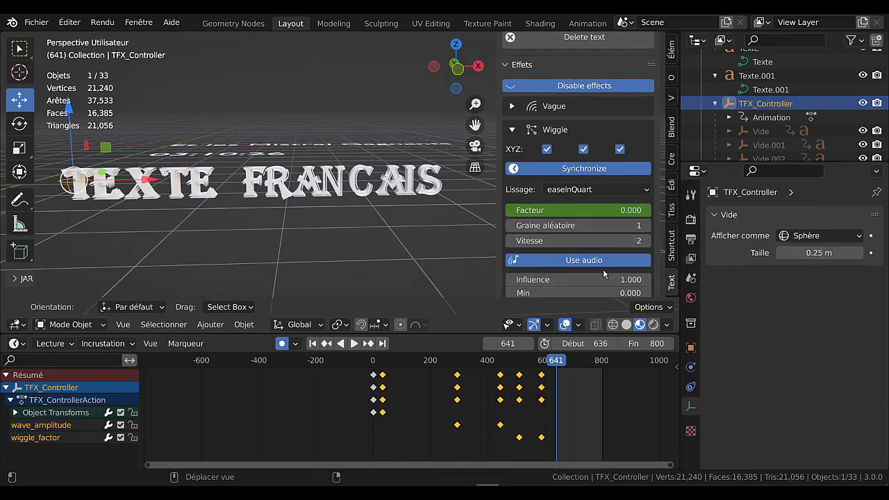
scroll(603, 268, up, 3)
scroll(603, 268, up, 2)
scroll(604, 267, up, 3)
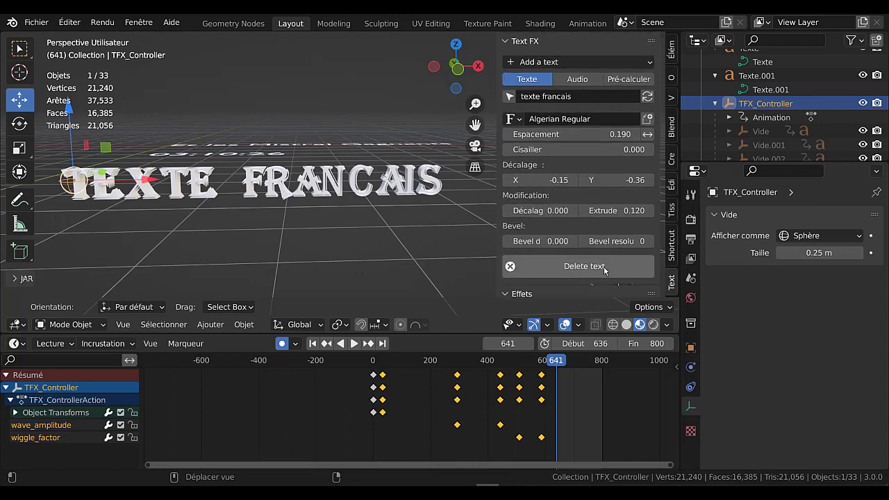
Show the Text FX audio settings and open the Load audio file browser.
click(579, 81)
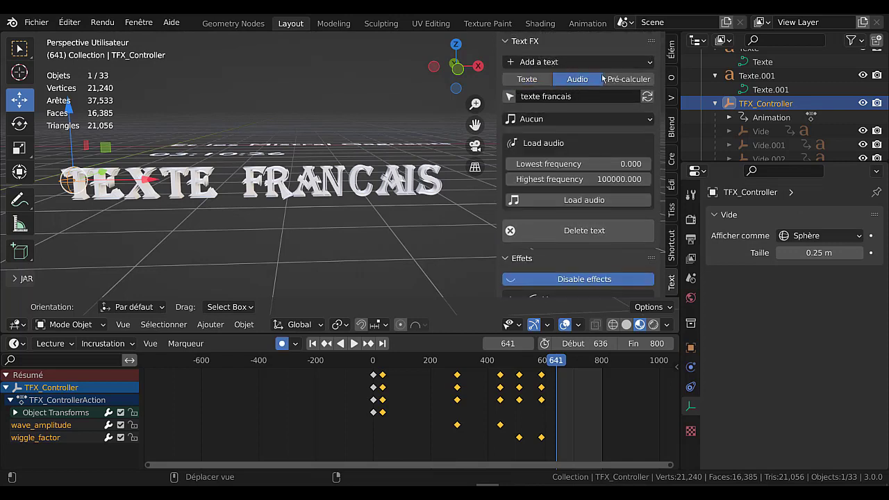
scroll(589, 200, down, 3)
scroll(589, 200, down, 4)
scroll(589, 200, down, 2)
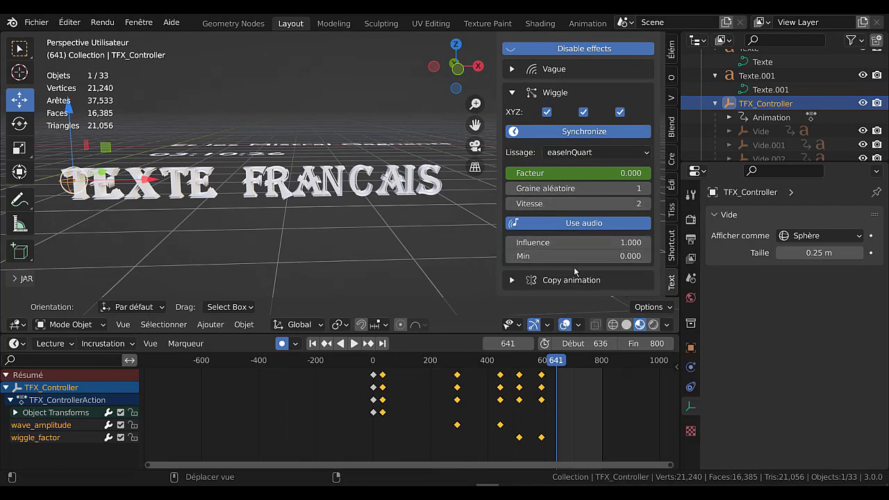
scroll(602, 208, up, 4)
scroll(601, 208, up, 4)
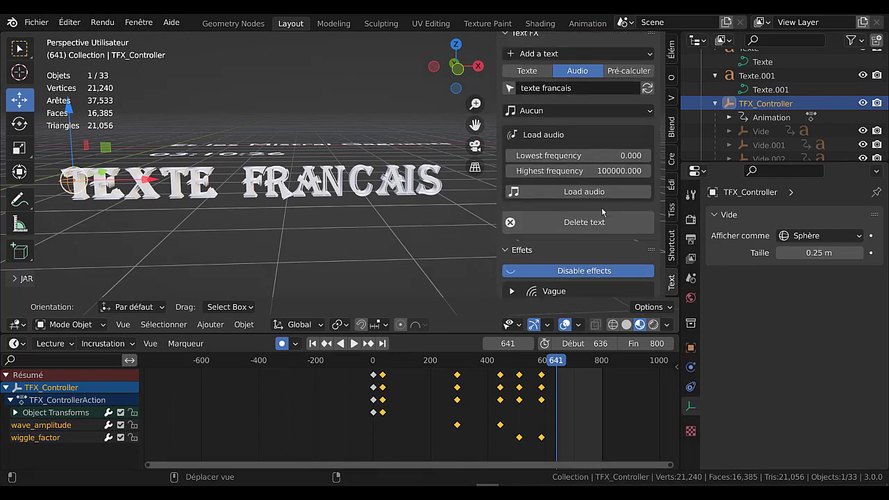
scroll(602, 208, up, 1)
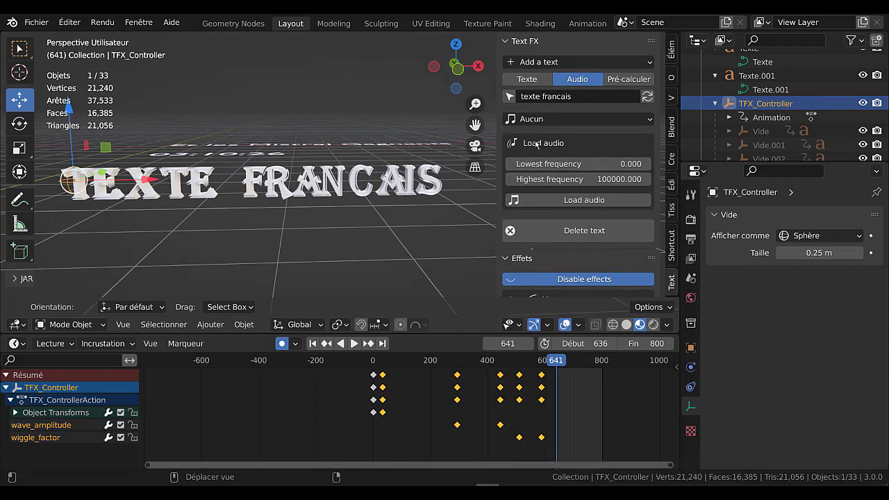
click(585, 201)
scroll(176, 380, down, 3)
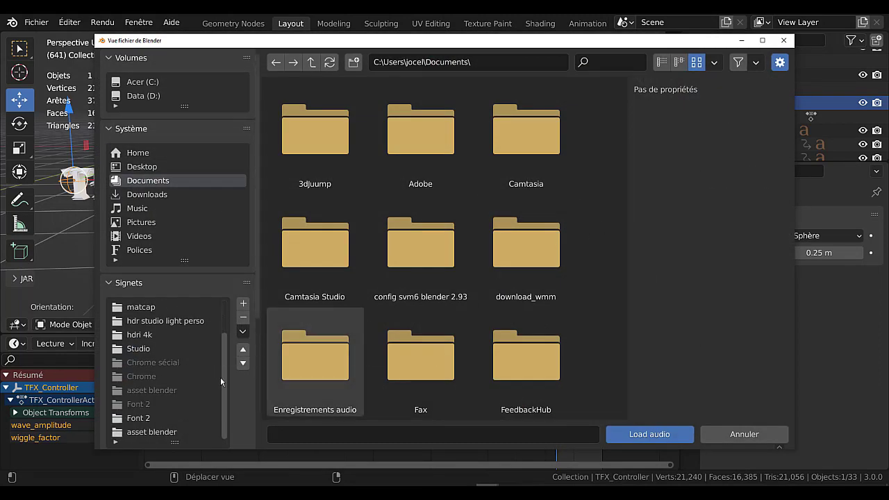
mouse_move(222, 382)
mouse_down()
mouse_move(221, 363)
mouse_move(224, 392)
mouse_up()
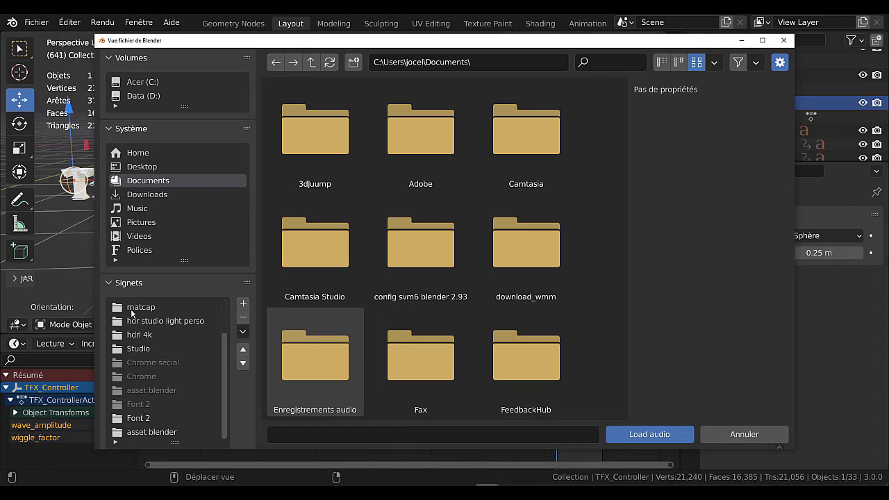
Load bongo2969.wma from D:\A.MA MUSIQUE LECTEUR WINDOWS\A.BRUITAGES\percussion.
click(139, 97)
click(552, 170)
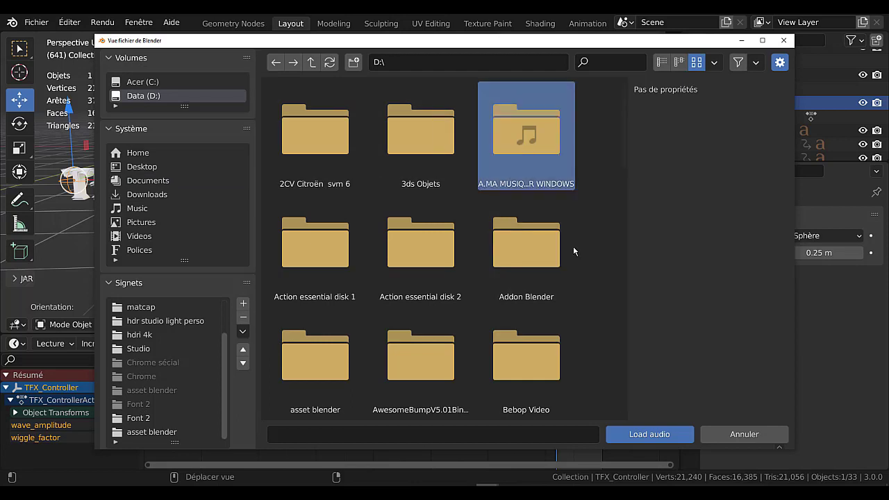
click(651, 434)
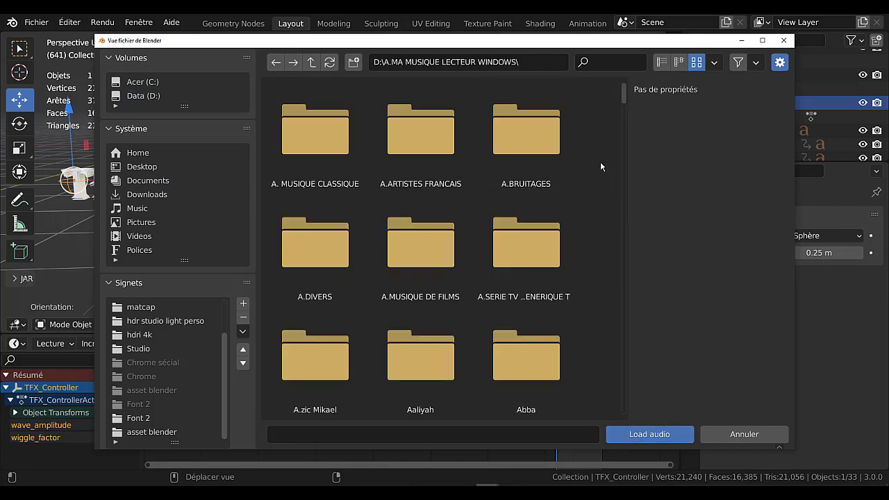
click(529, 140)
click(659, 432)
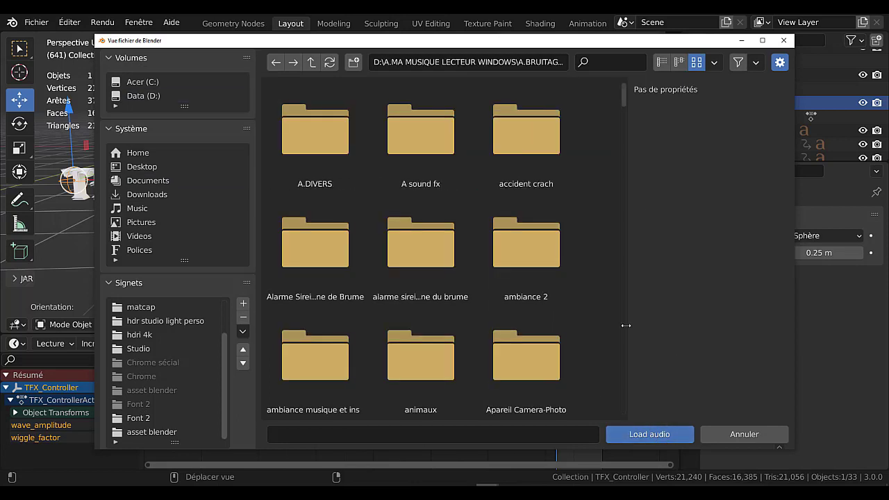
drag(623, 102, 616, 320)
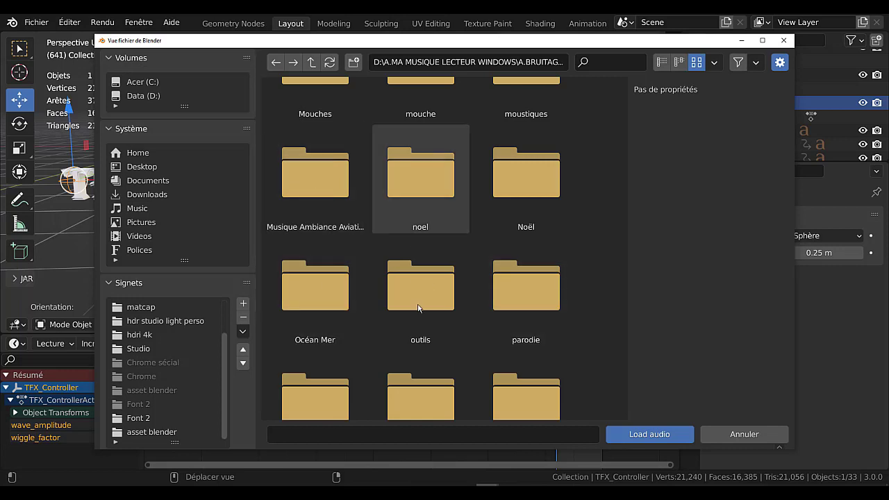
scroll(417, 307, down, 2)
scroll(417, 307, down, 2)
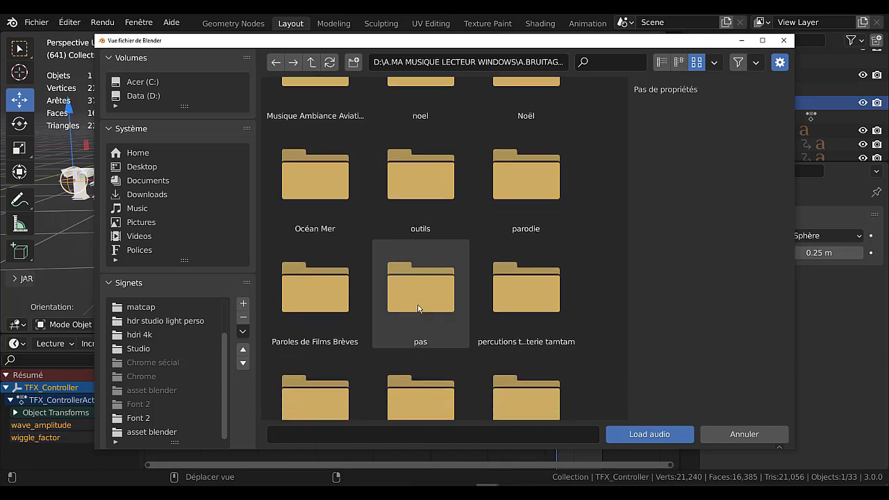
scroll(418, 306, down, 1)
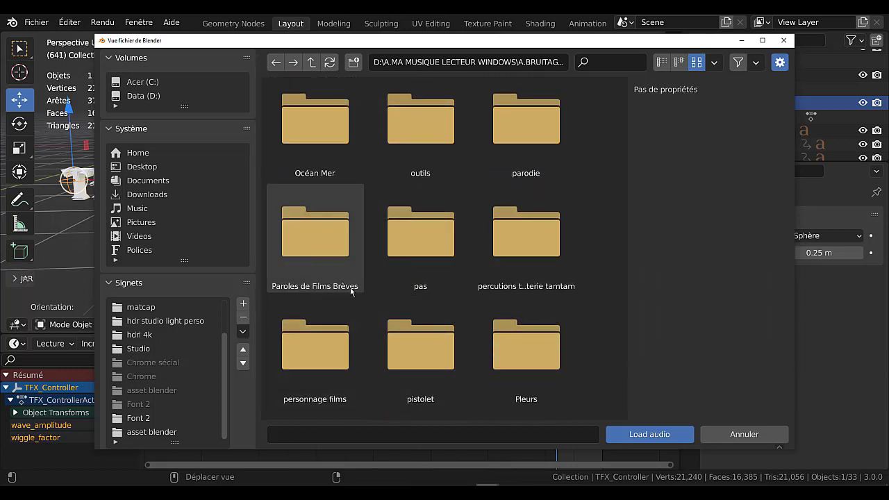
click(525, 288)
click(646, 434)
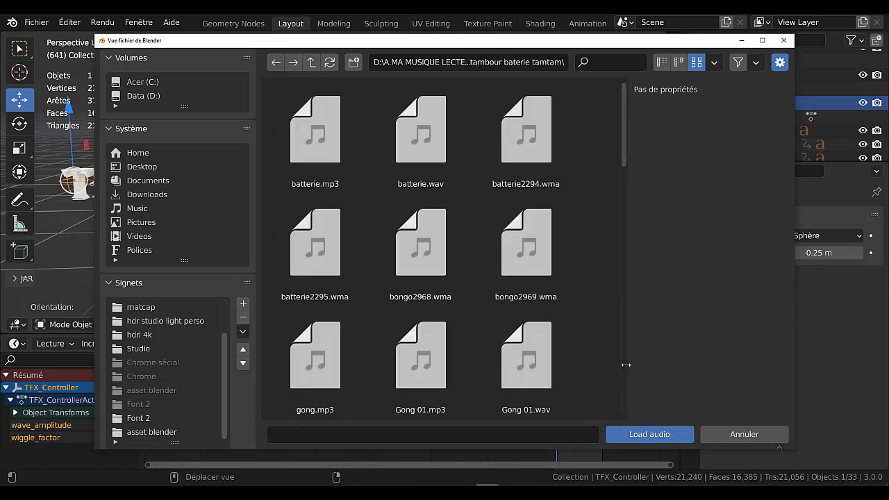
click(526, 243)
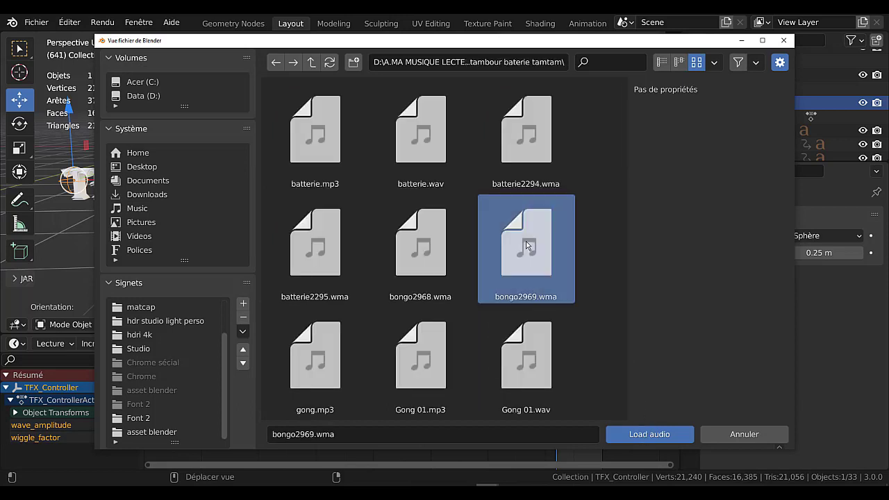
click(649, 434)
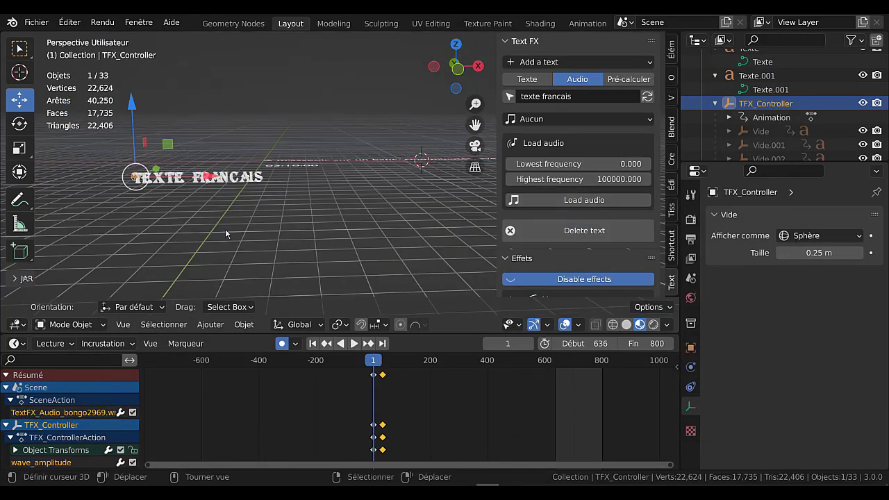
Scrub to a later frame and play the animation, panning to keep TEXTE FRANCAIS in view.
scroll(312, 235, up, 2)
scroll(319, 229, up, 3)
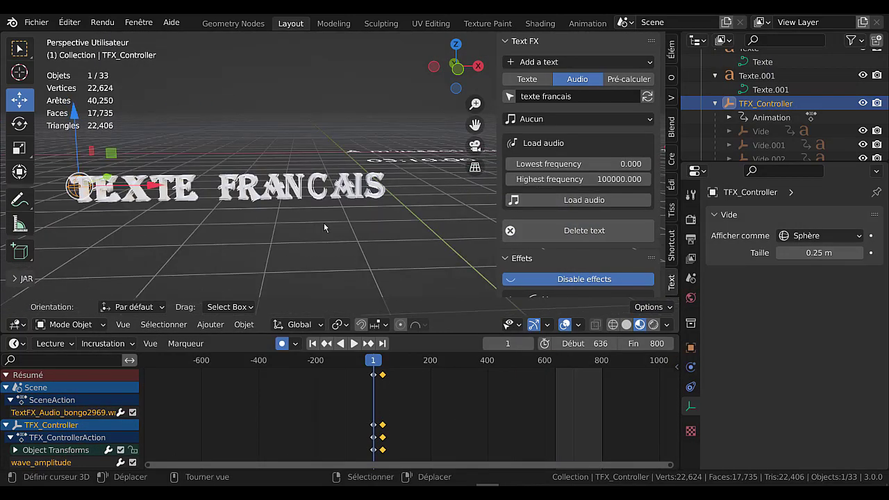
scroll(324, 228, down, 1)
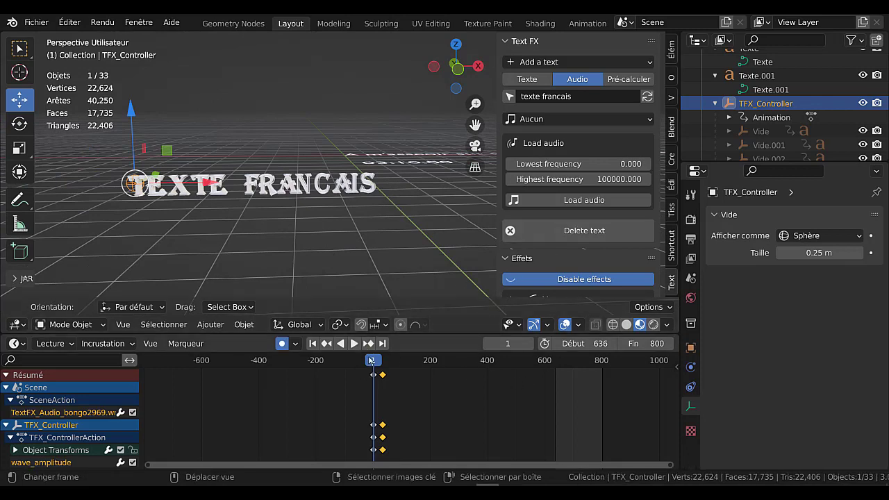
mouse_move(371, 360)
mouse_down()
mouse_move(568, 371)
mouse_move(559, 380)
mouse_up()
key(space)
key(space)
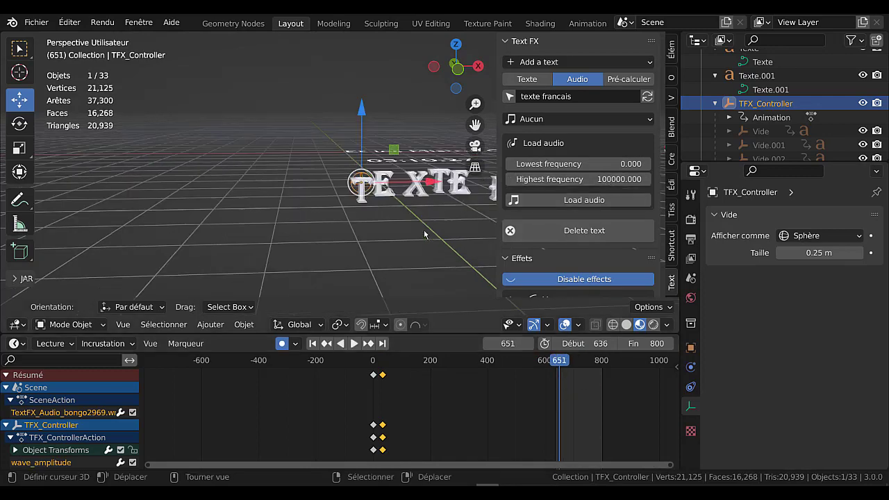
scroll(425, 234, up, 1)
click(353, 343)
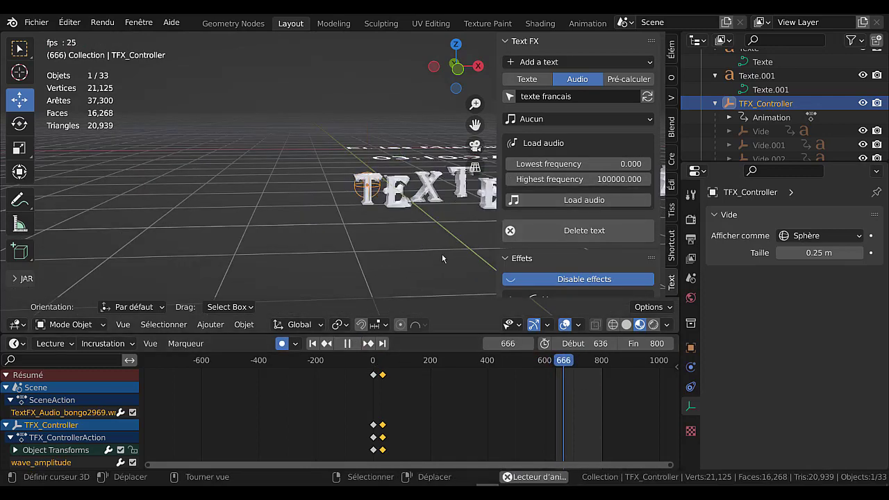
shift+middle_drag(451, 266, 241, 276)
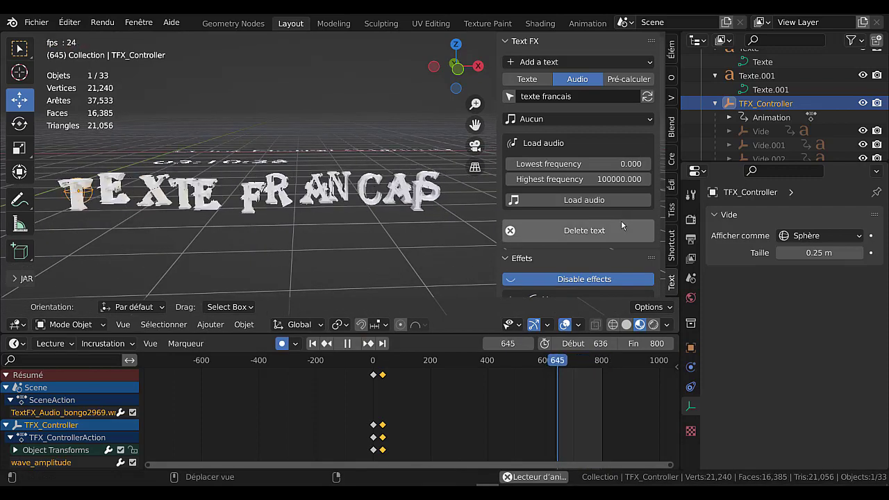
Check the speaker volume and lower the Wiggle audio Influence to 0.510.
scroll(619, 218, down, 2)
scroll(618, 230, down, 2)
scroll(619, 233, down, 3)
scroll(619, 233, down, 1)
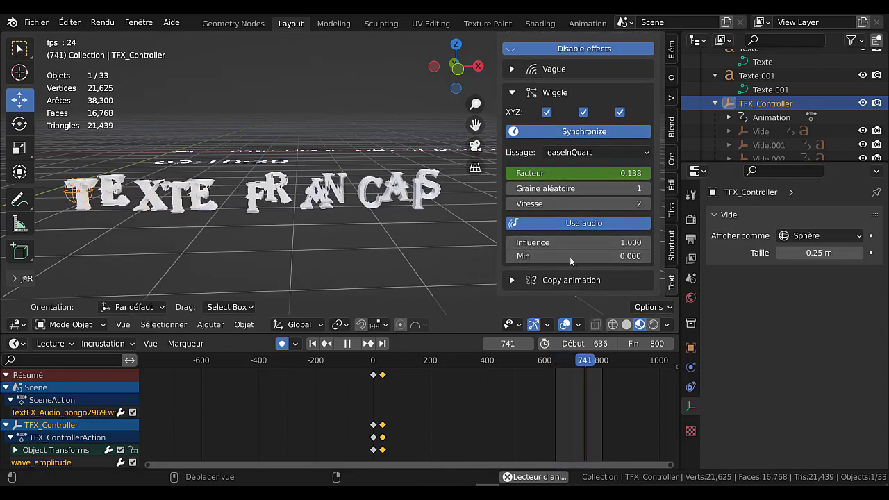
scroll(571, 264, up, 1)
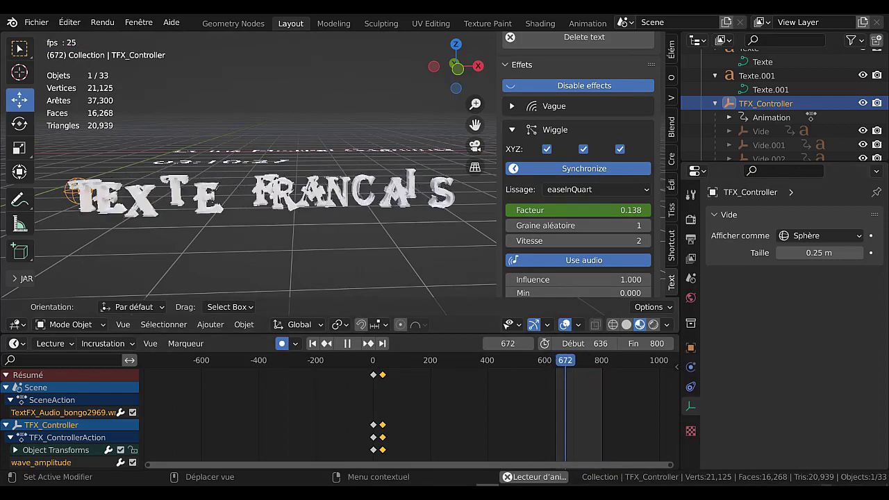
click(820, 486)
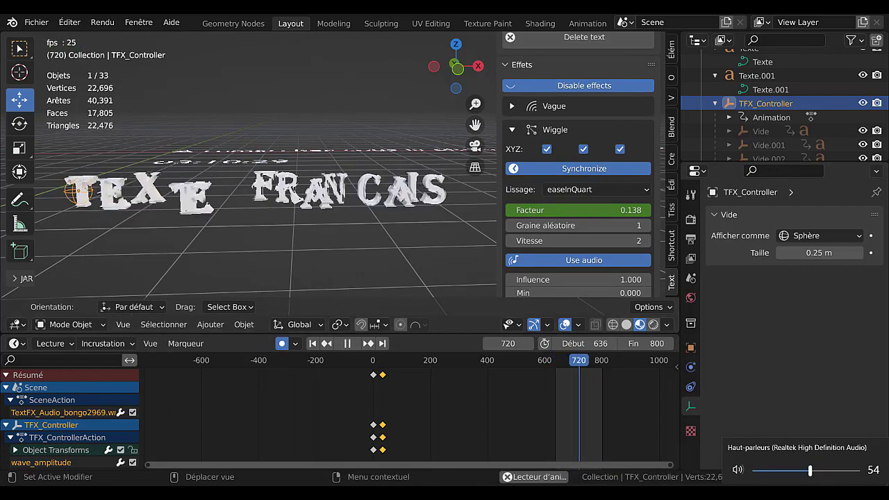
scroll(423, 239, up, 1)
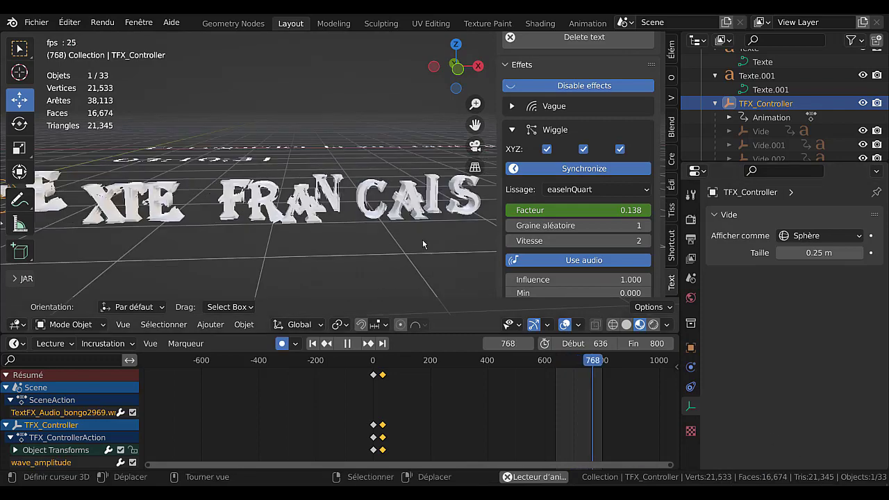
drag(576, 279, 549, 279)
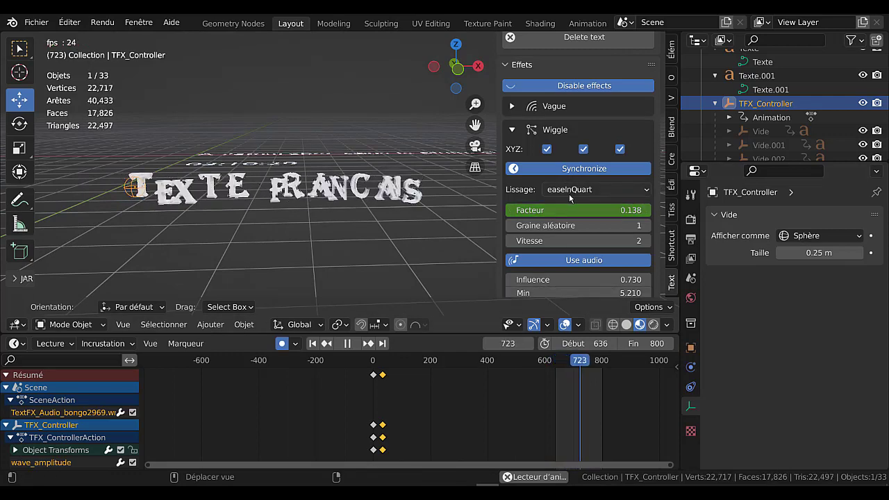
Adjust the Wiggle Influence to about 1.930, keeping easeInQuart smoothing.
scroll(568, 193, up, 1)
scroll(577, 190, down, 2)
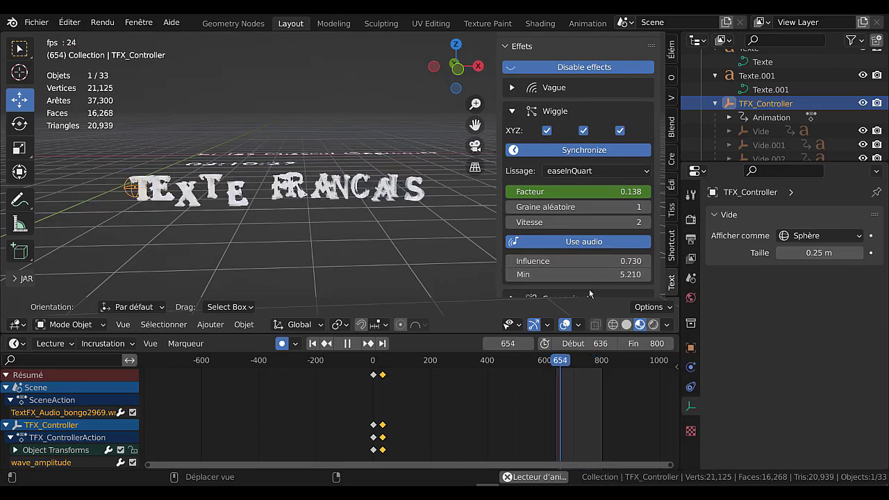
scroll(576, 275, down, 1)
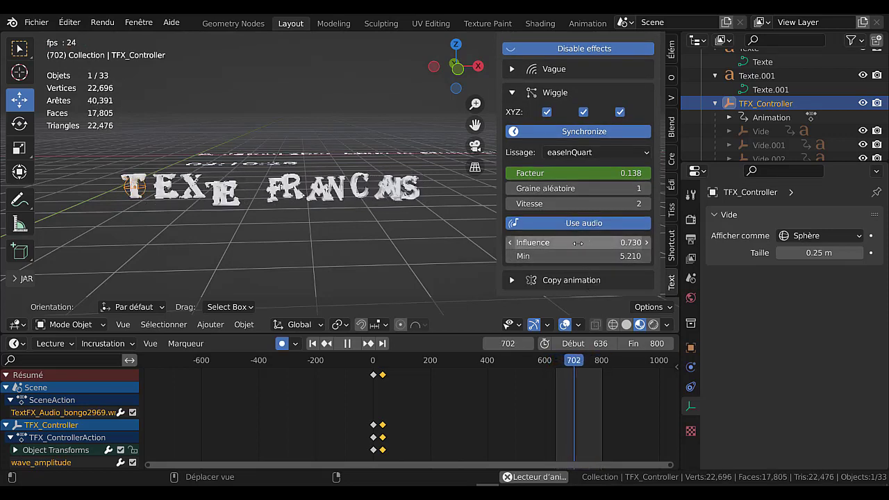
drag(580, 242, 612, 243)
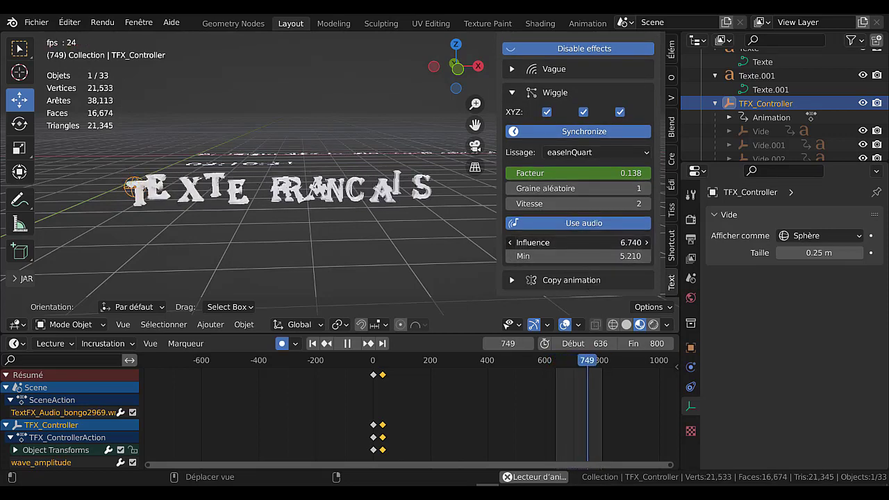
drag(611, 242, 604, 242)
scroll(584, 217, up, 1)
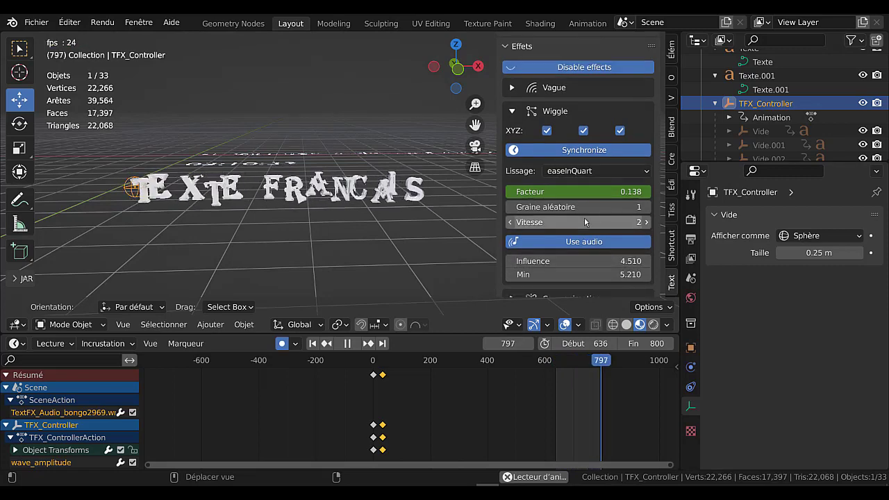
click(579, 171)
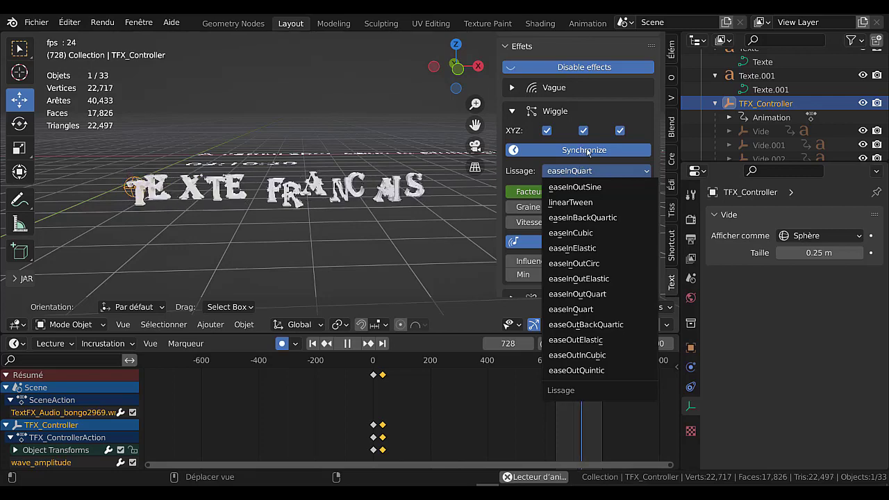
click(584, 152)
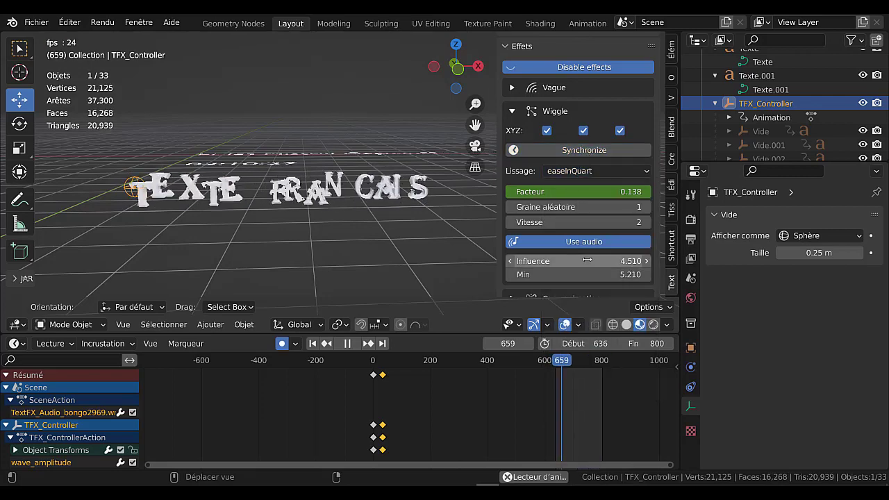
mouse_move(579, 261)
mouse_down()
mouse_move(541, 262)
mouse_move(549, 275)
mouse_up()
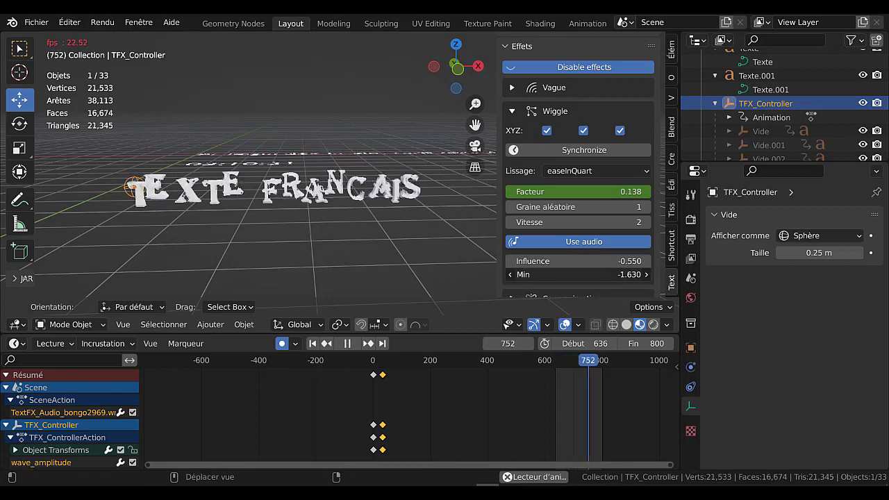
Set Wiggle Min, Influence and Facteur to 0, then collapse the Effects section.
click(607, 275)
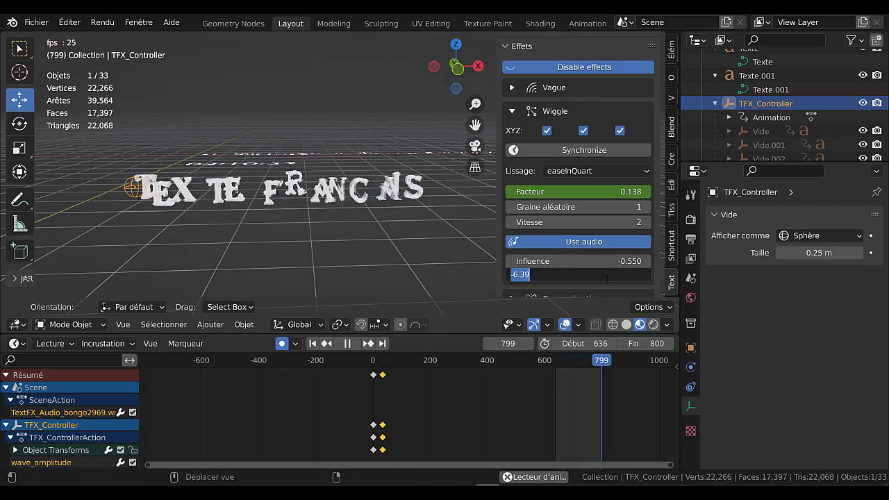
text(0.000)
key(Return)
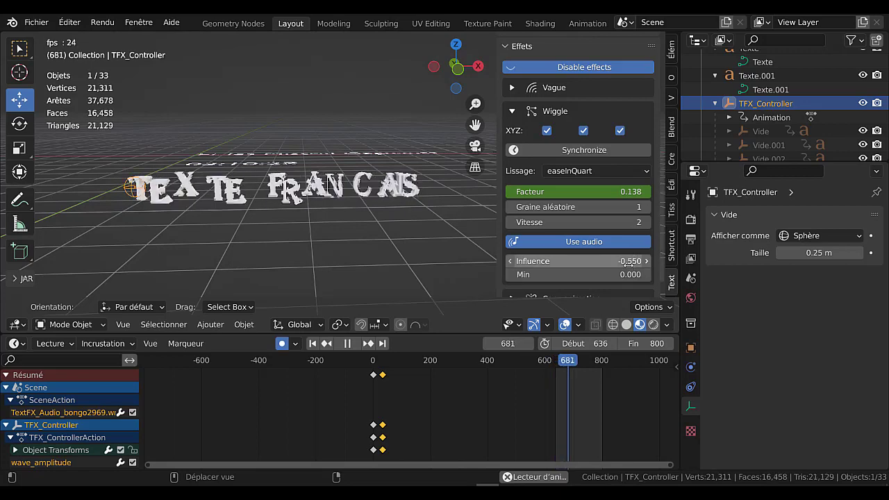
click(629, 262)
text(0)
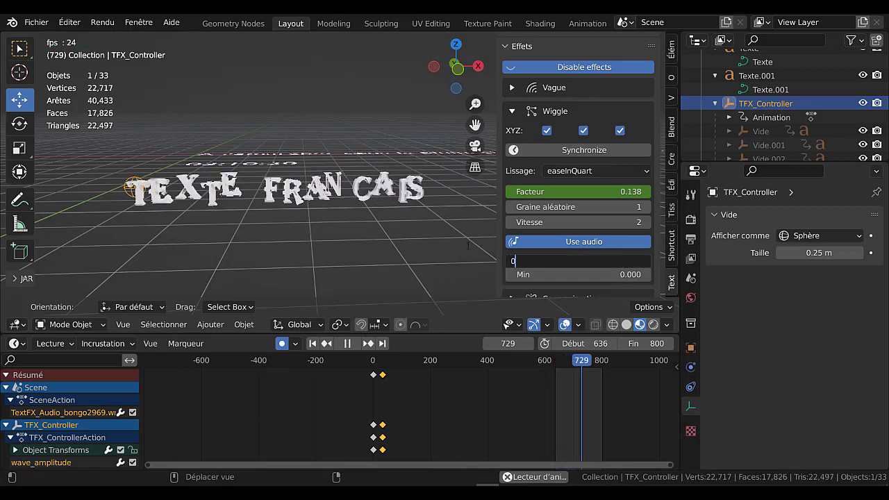
key(Return)
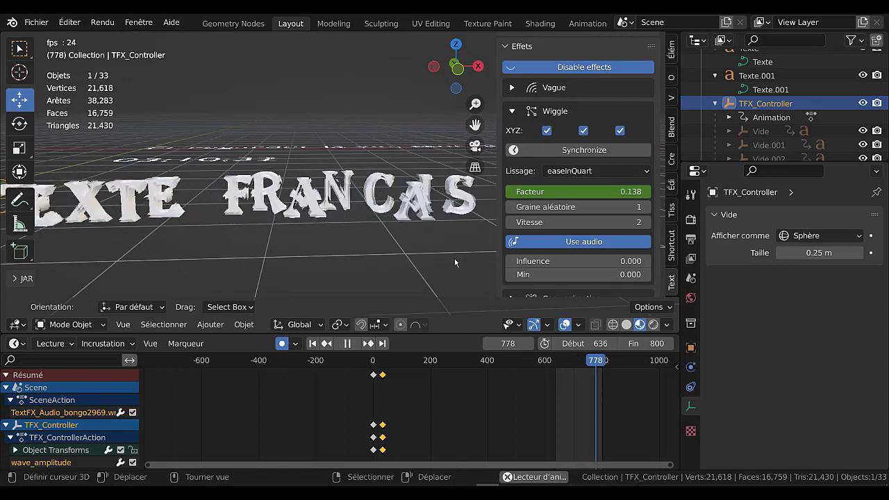
scroll(454, 261, down, 3)
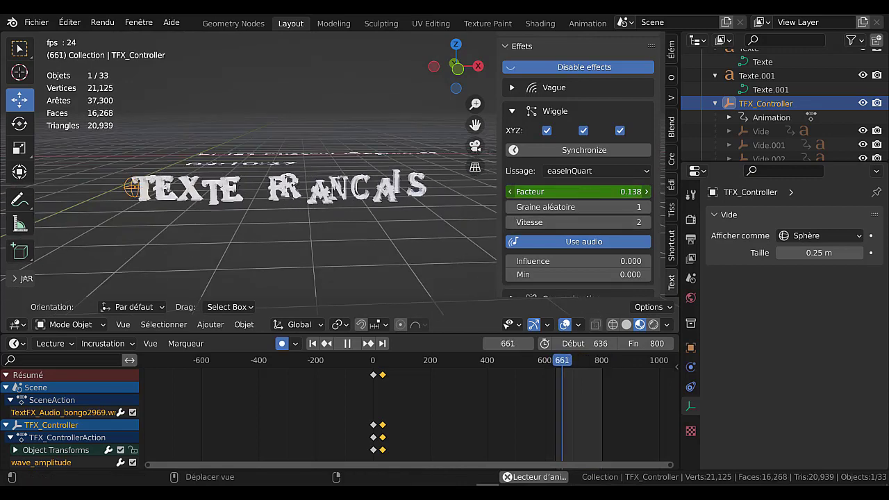
click(586, 191)
text(0)
key(Return)
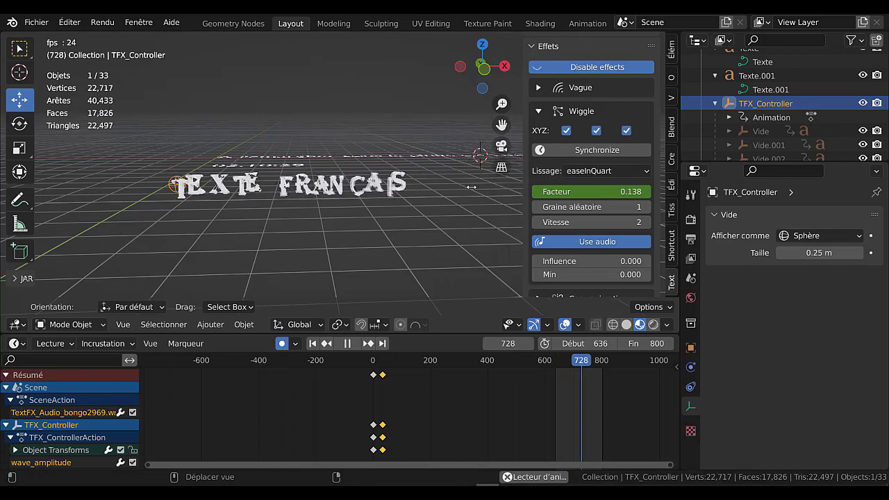
drag(494, 177, 471, 177)
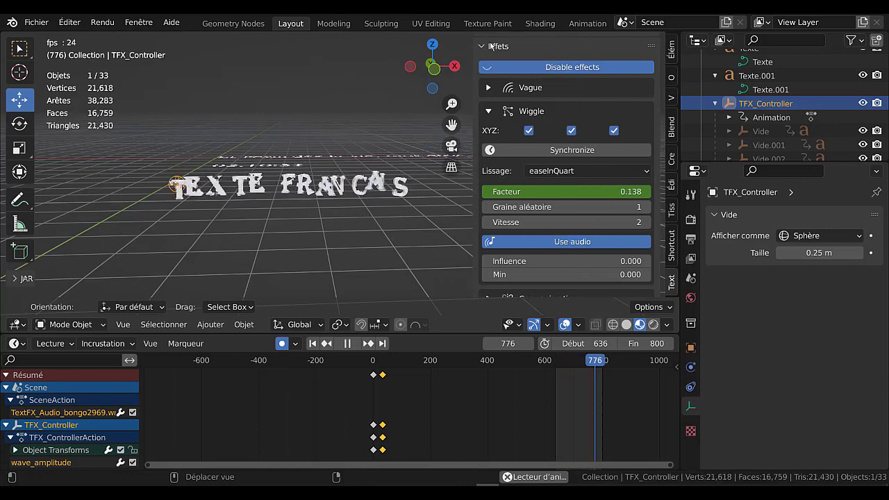
click(495, 44)
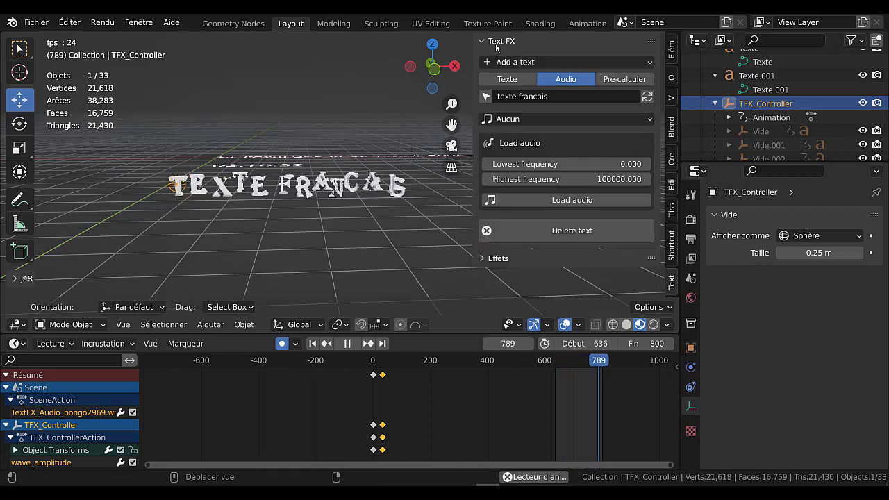
Add a trial advanced Text FX text below the others, rotate it 90° on X, then delete it.
click(562, 63)
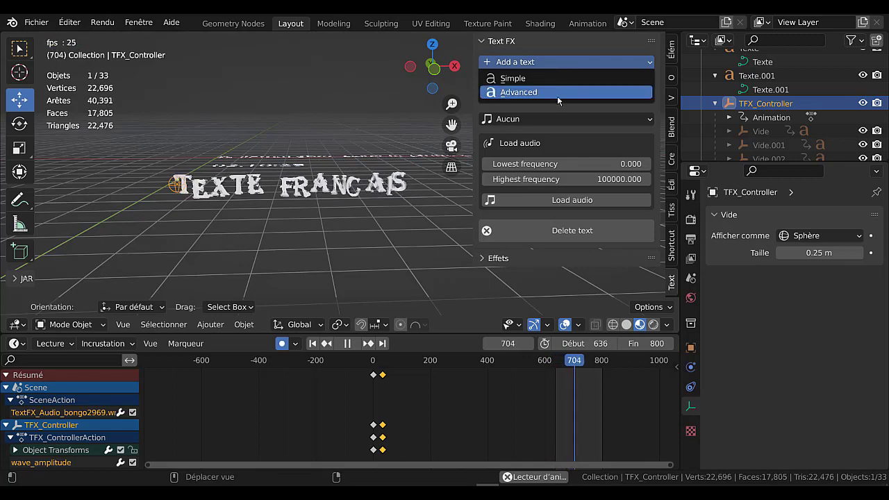
click(559, 93)
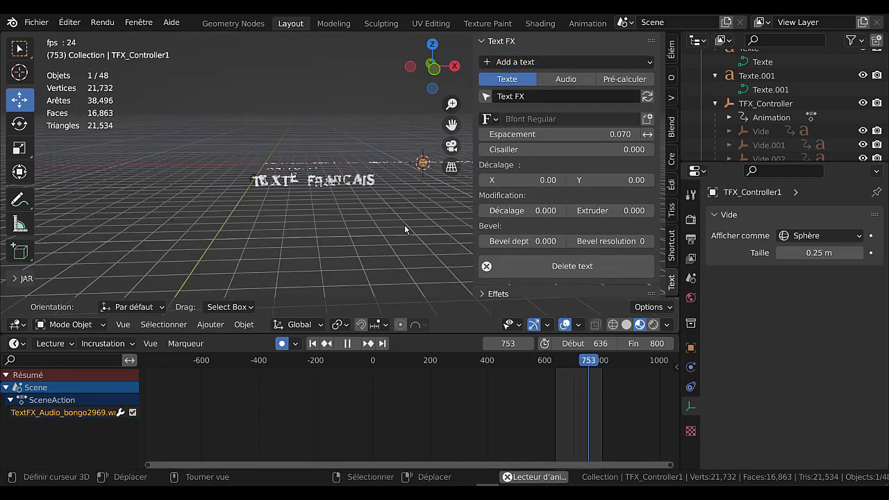
key(KP_7)
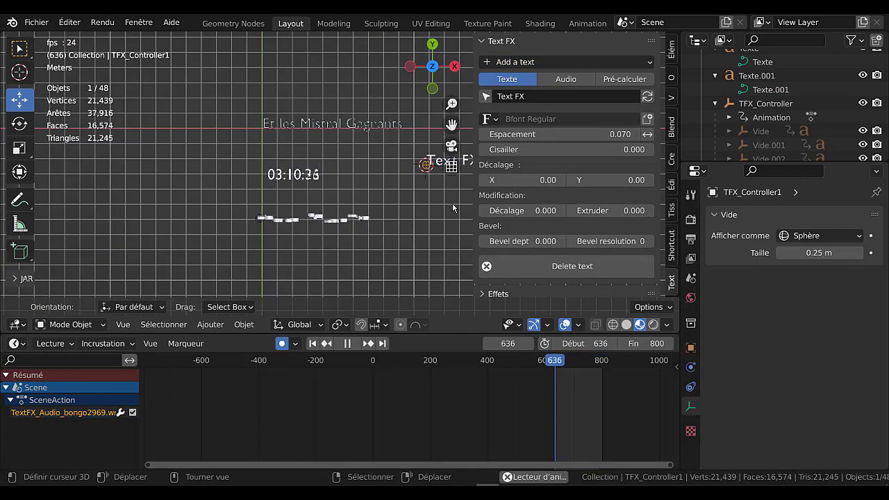
key(g)
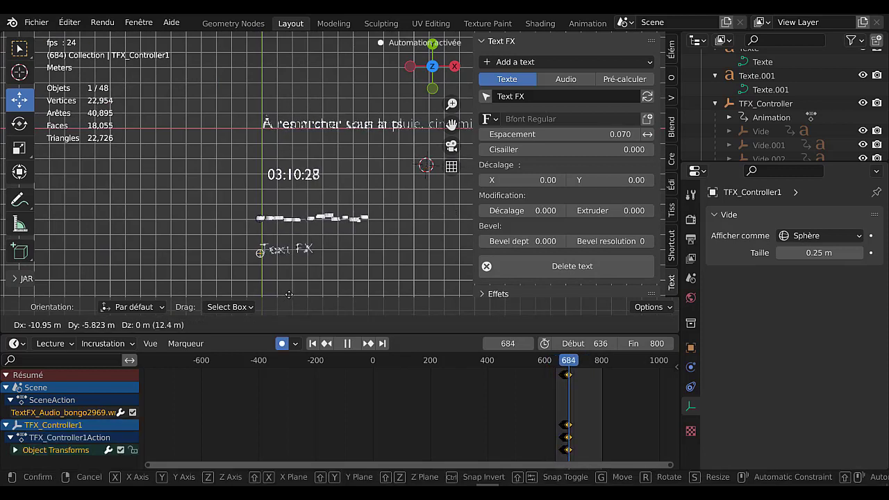
click(315, 287)
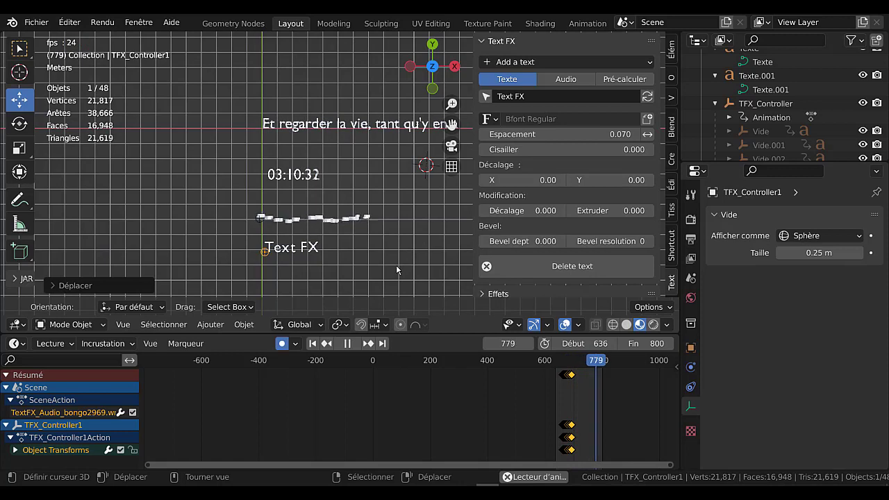
text(rx90)
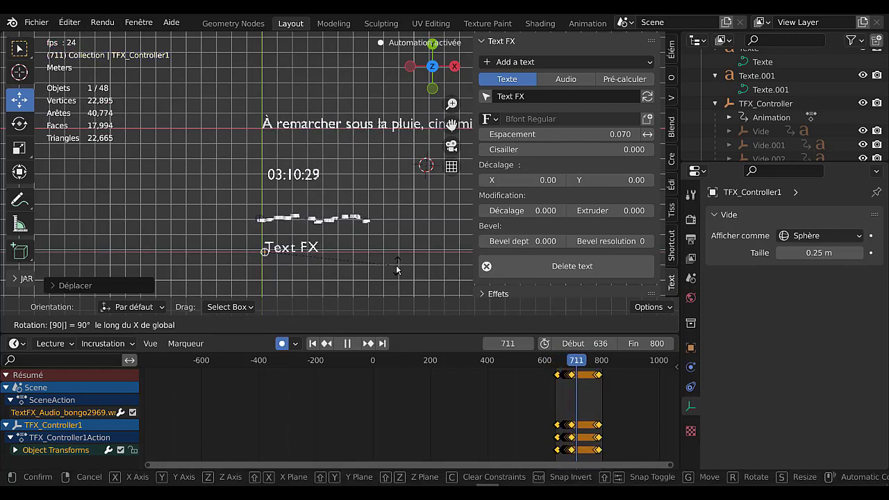
key(Escape)
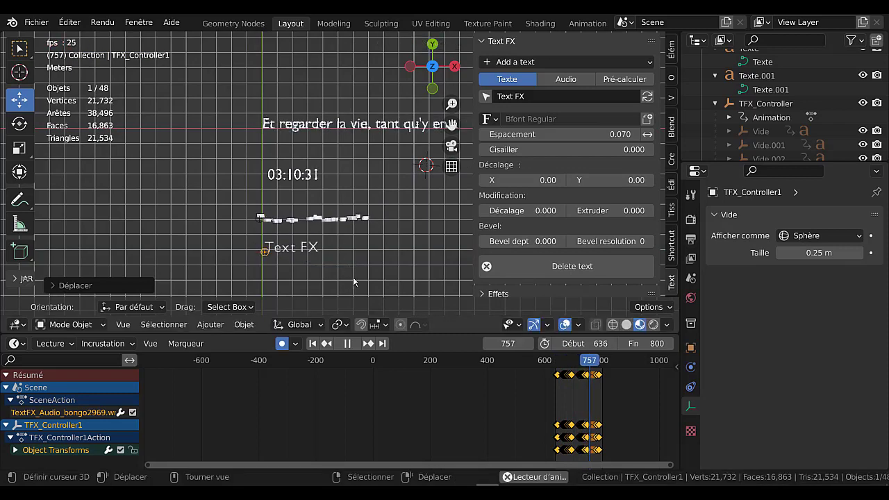
middle_drag(384, 254, 385, 232)
key(Escape)
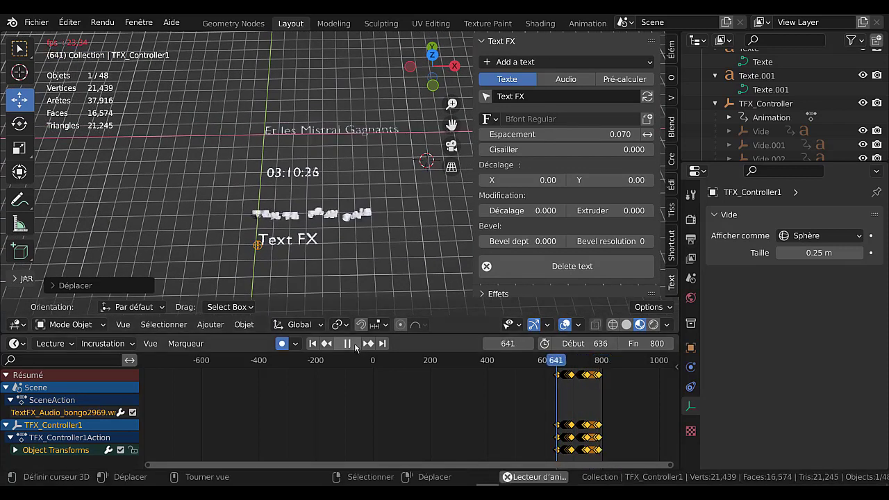
key(x)
click(347, 278)
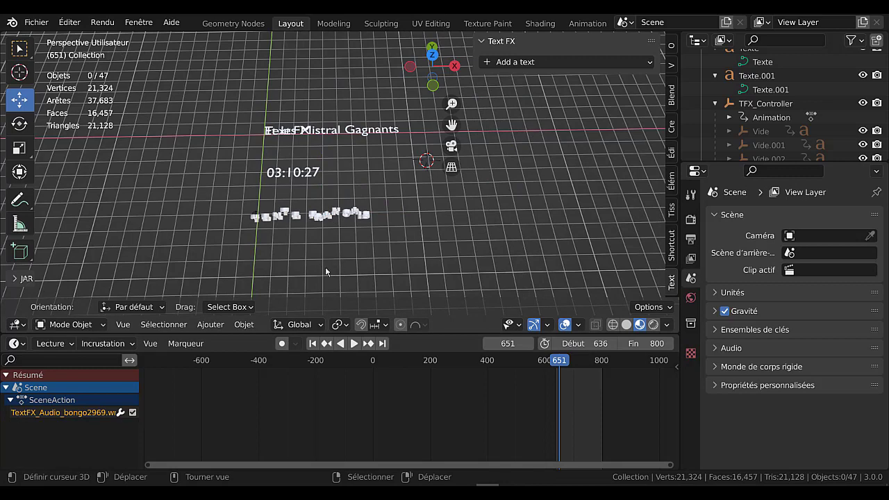
Add a fresh advanced Text FX text, rotate it 90° about X, and view from the front.
click(570, 61)
click(565, 89)
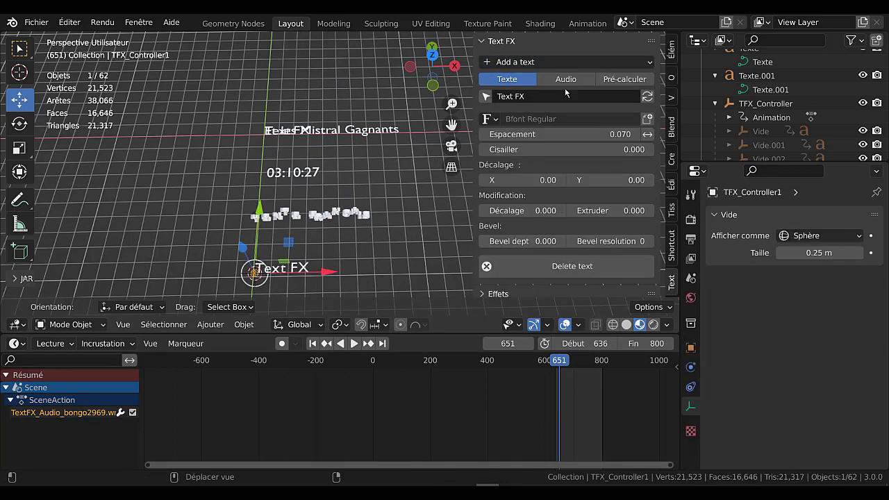
key(r)
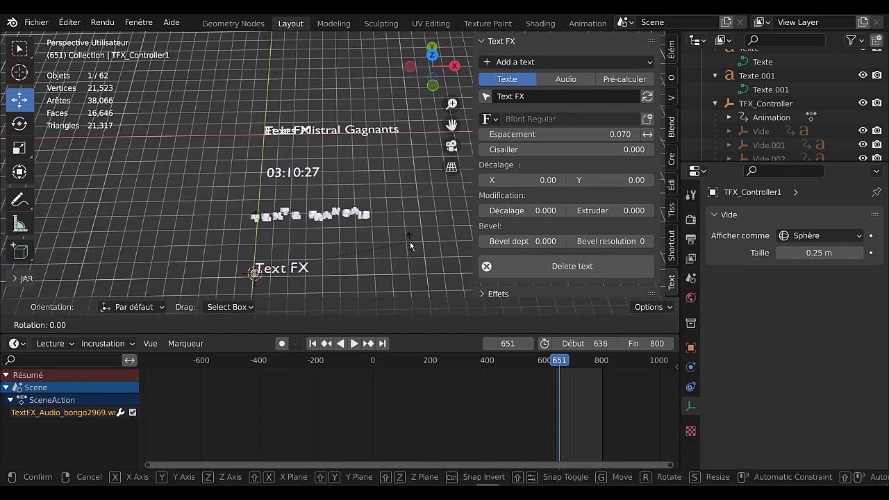
key(x)
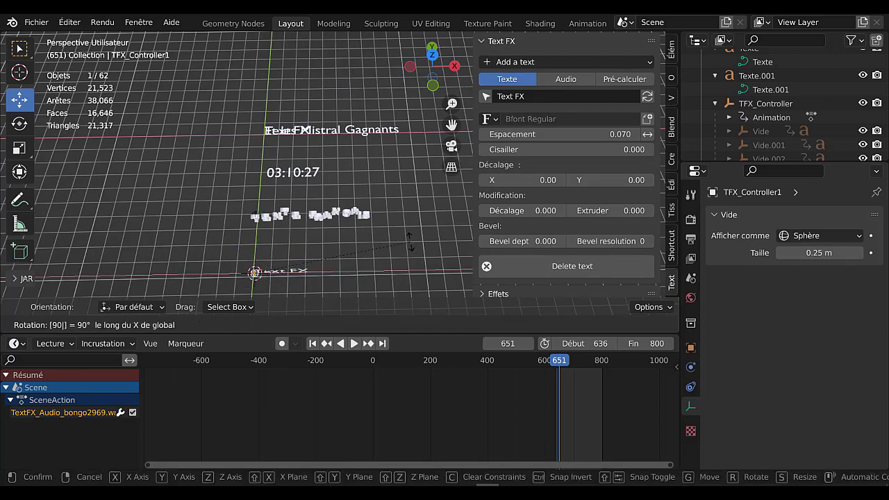
key(Return)
key(KP_1)
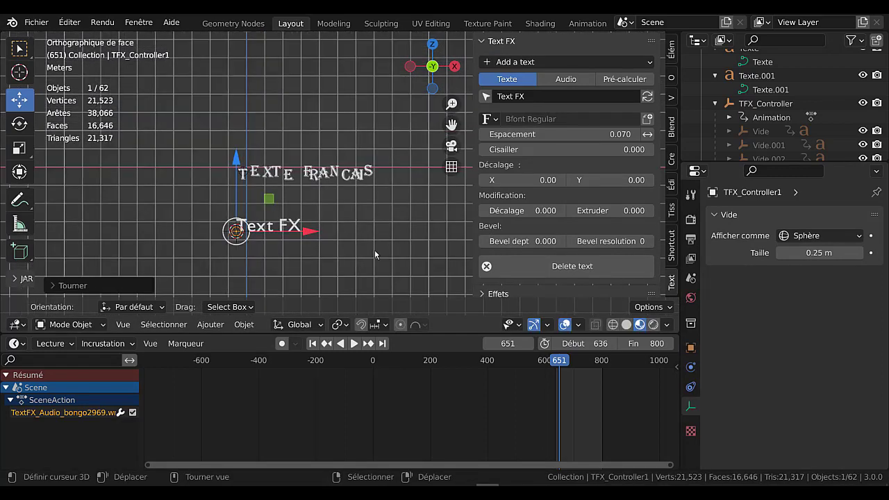
Load batterie2295.wma as the Text FX audio and expand the text effects options.
scroll(375, 249, up, 1)
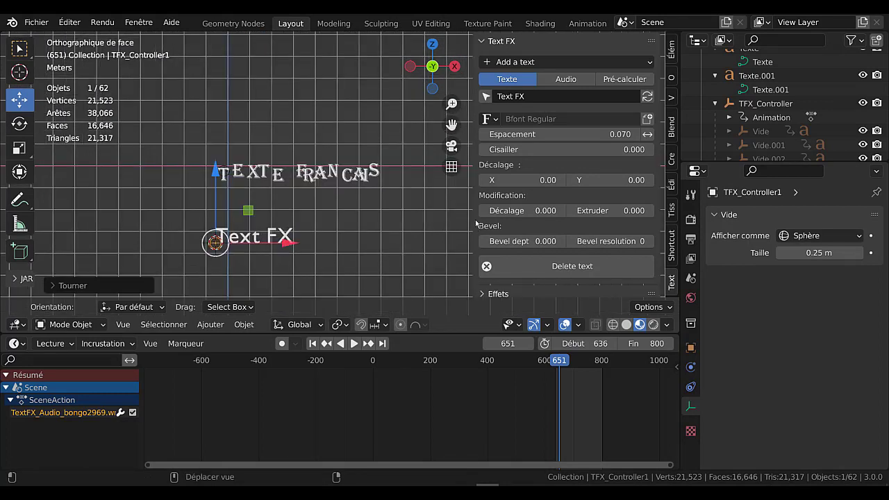
click(570, 81)
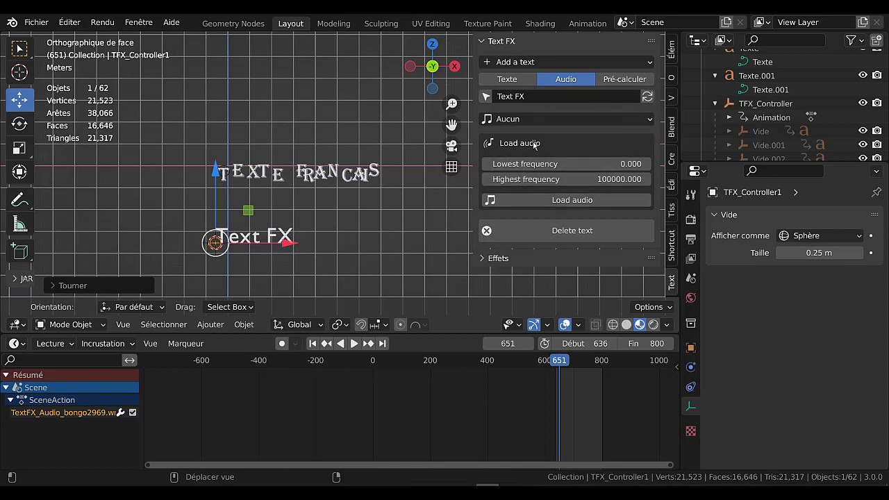
click(556, 203)
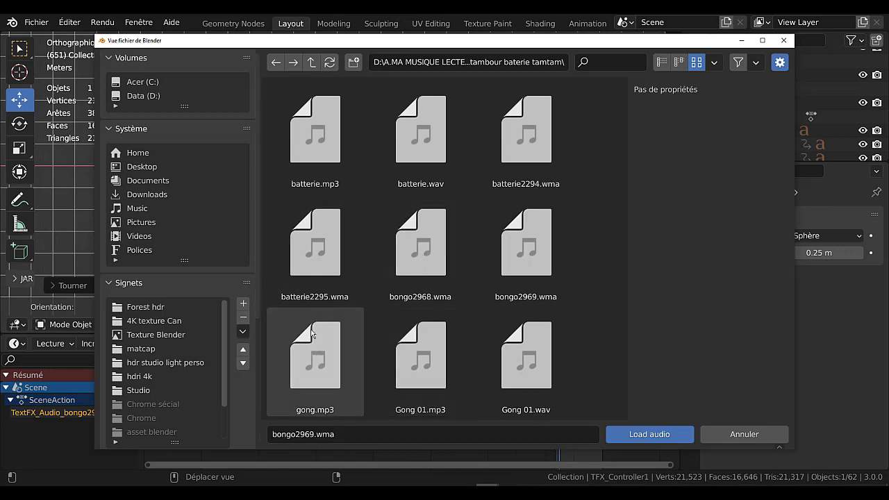
click(314, 247)
click(658, 434)
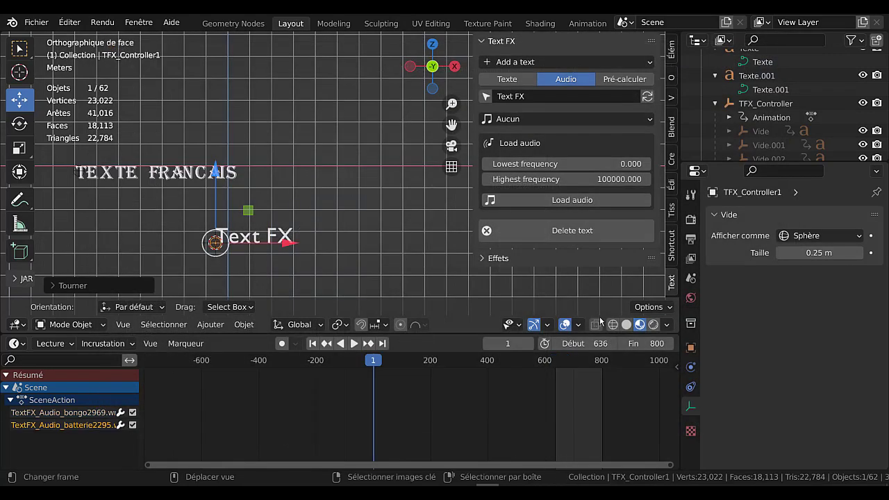
scroll(411, 281, up, 1)
scroll(411, 281, up, 1)
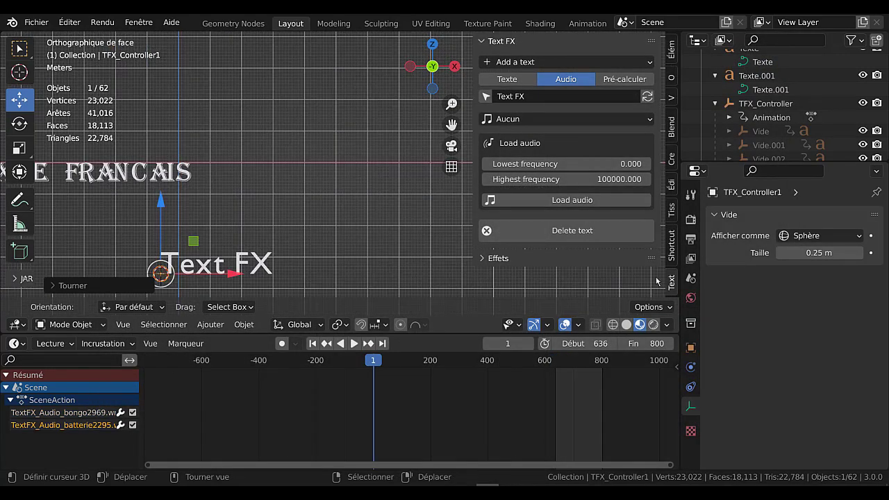
click(505, 260)
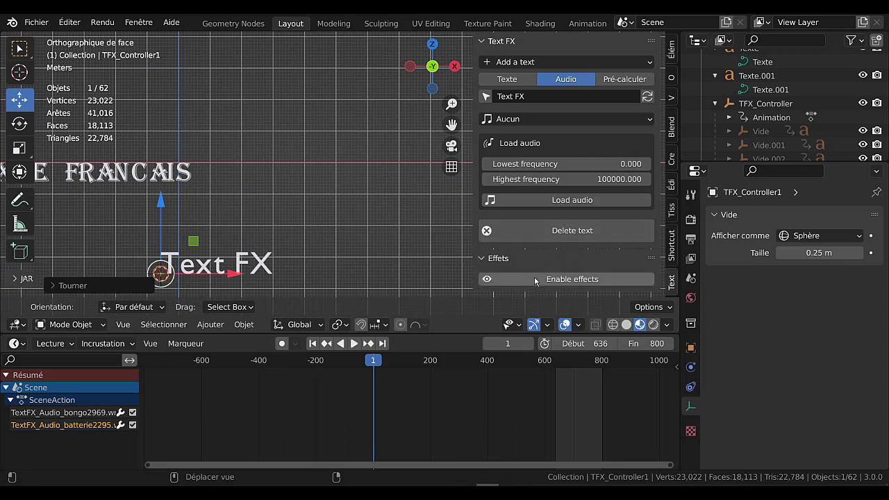
Enable the text effects, collapse Wiggle, and set the animation start frame (Début) to 1.
click(534, 276)
scroll(534, 276, down, 3)
scroll(530, 247, down, 1)
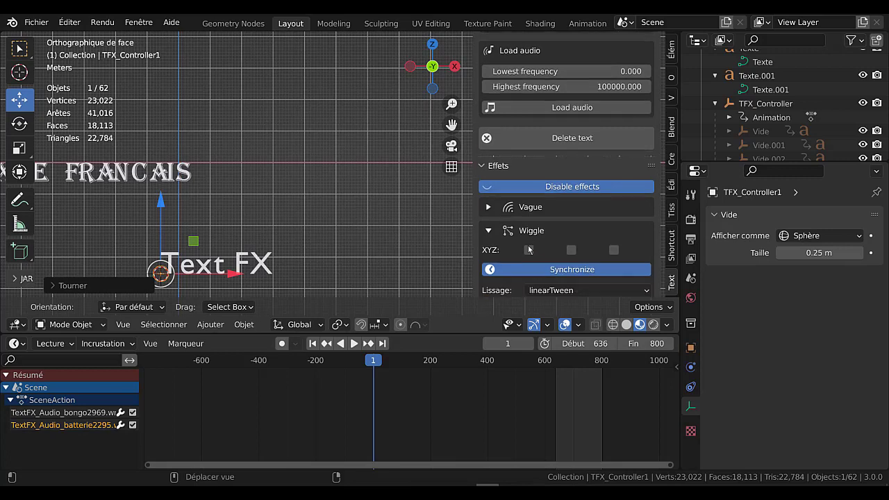
click(497, 231)
text(1)
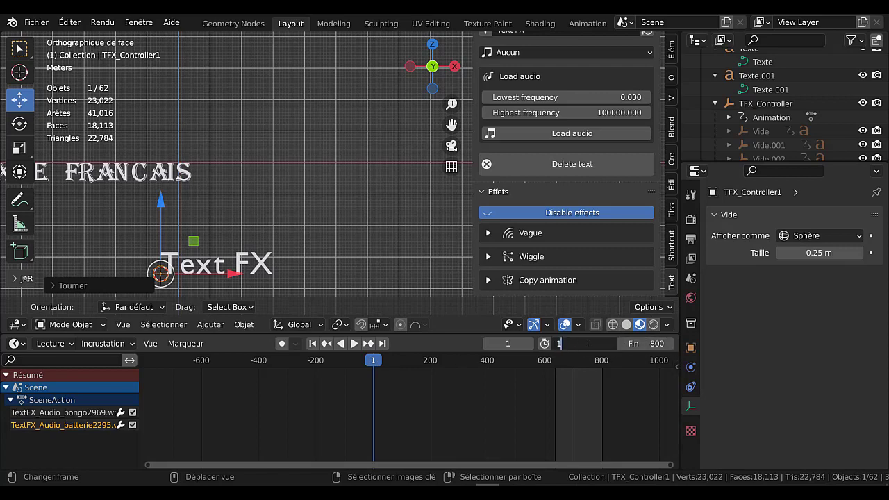
key(Return)
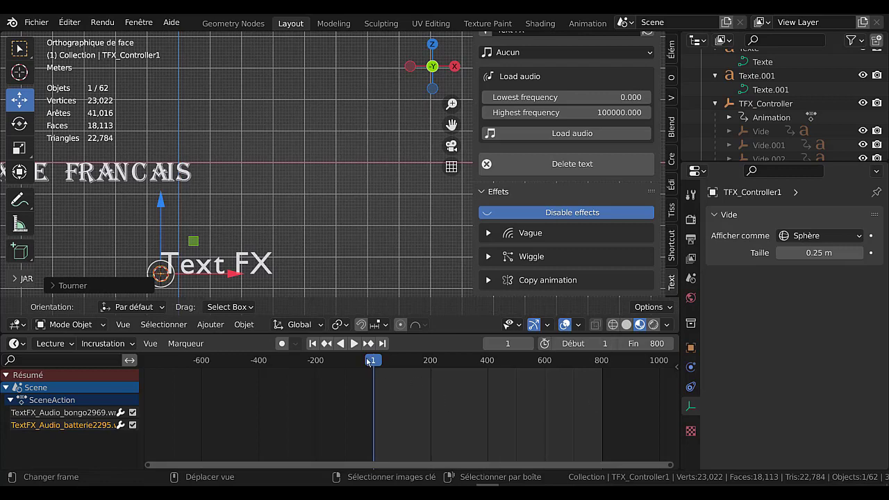
Scrub the timeline, then briefly play and stop the text animation preview.
drag(367, 362, 373, 361)
key(space)
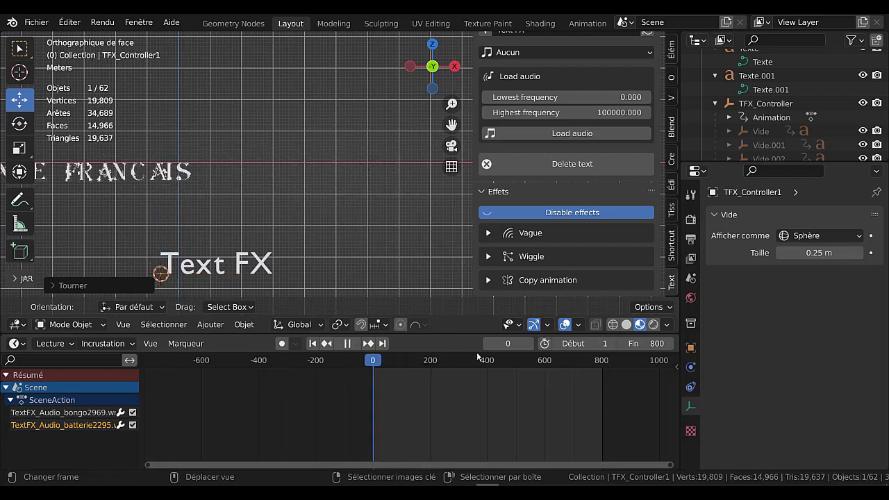
key(space)
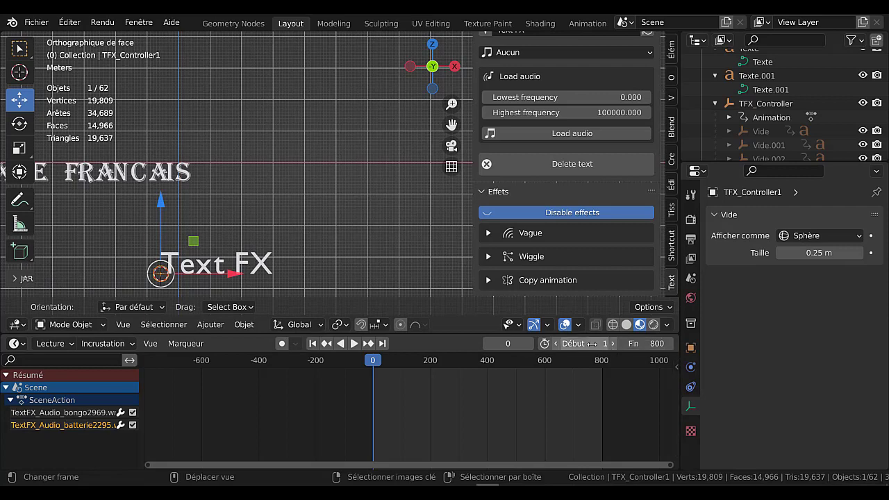
scroll(594, 262, up, 1)
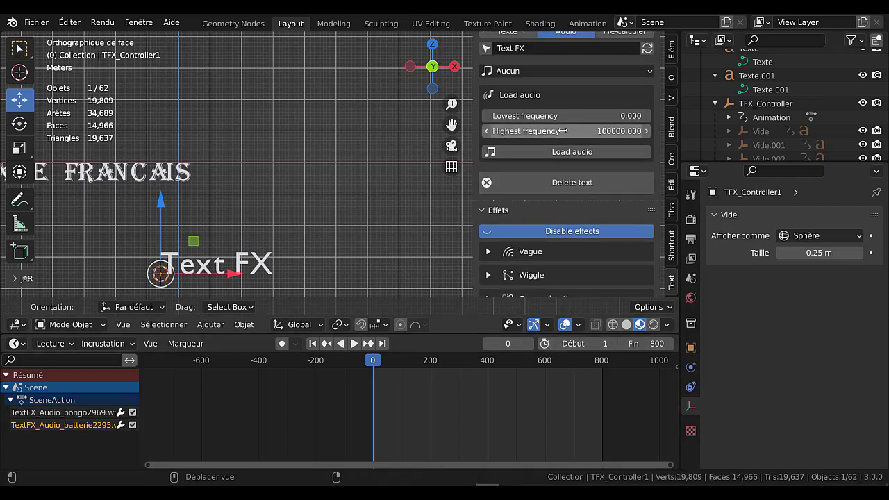
scroll(563, 134, up, 2)
scroll(566, 160, up, 1)
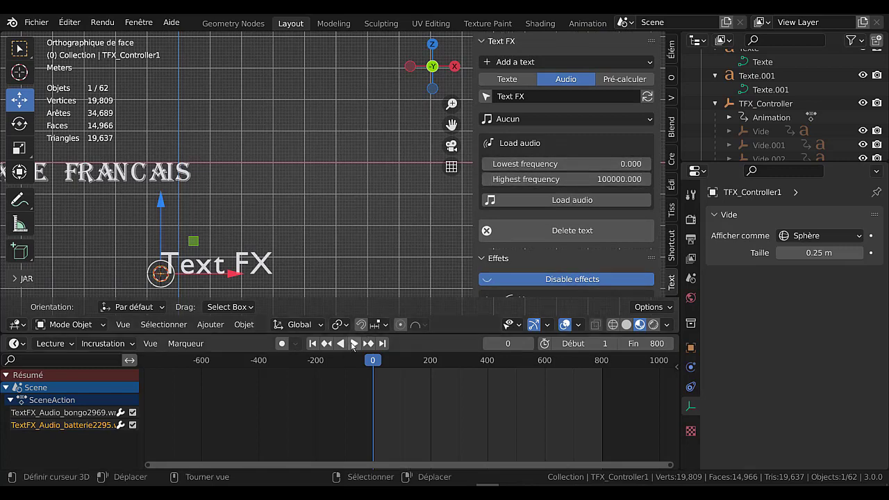
Play the animation, raise the lowest audio frequency to 4.180, then disable the text effects.
click(353, 345)
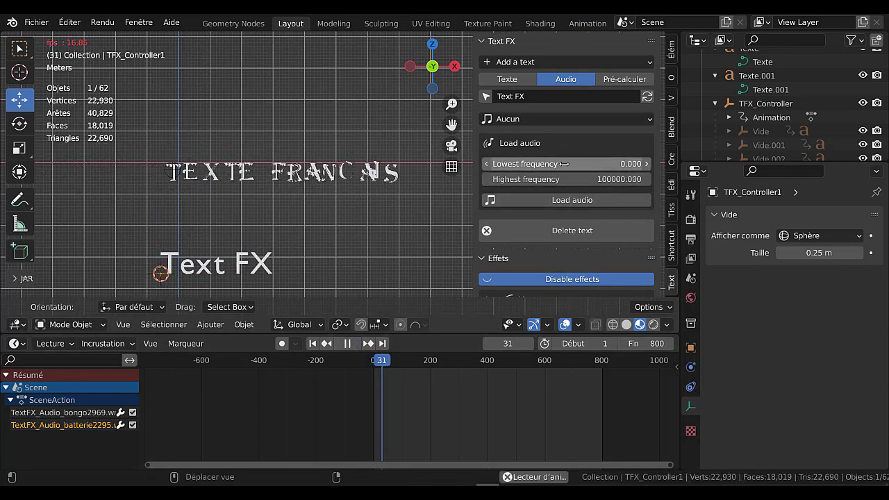
drag(565, 164, 580, 164)
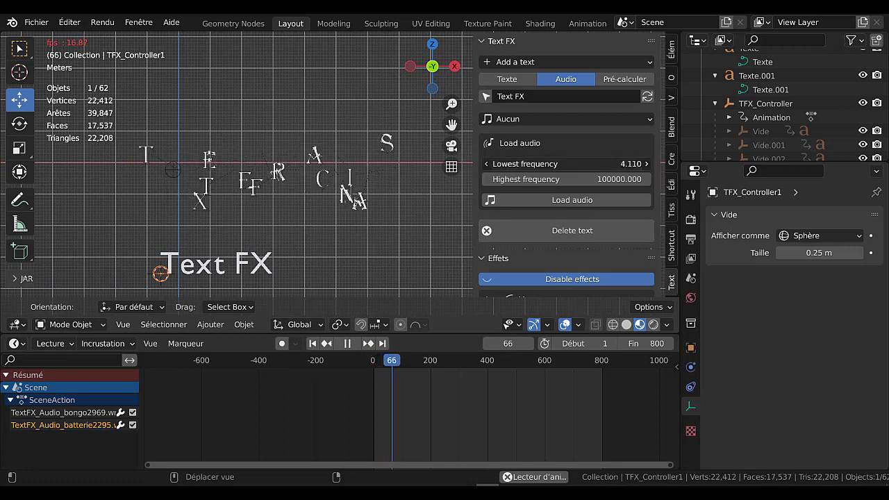
drag(566, 164, 576, 164)
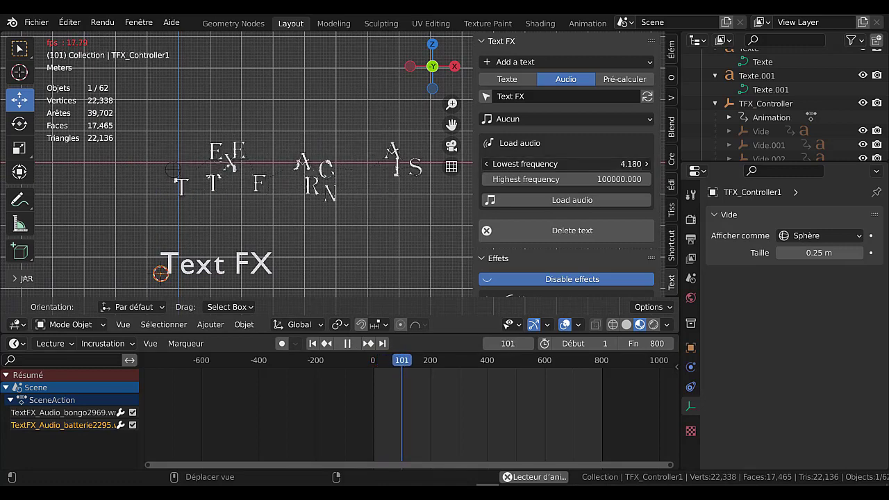
scroll(576, 233, down, 2)
click(576, 225)
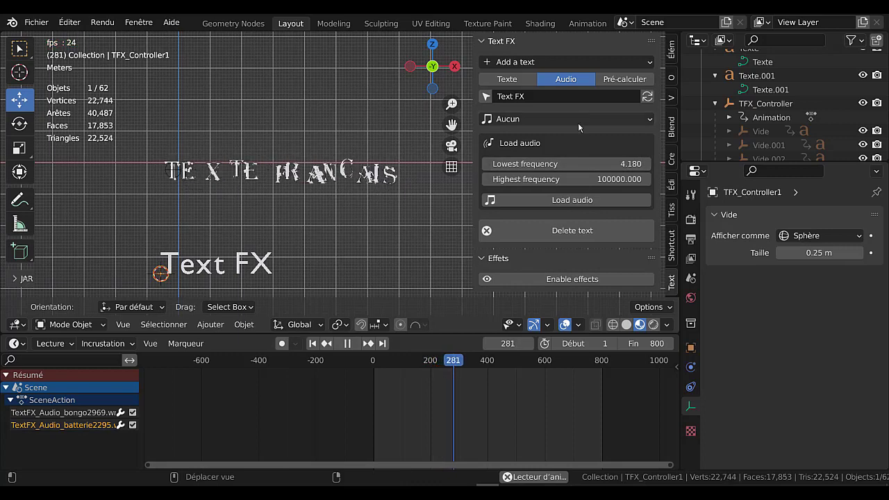
Drive the text with batterie2295.wma instead of bongo2969.wma, restarting playback from the first frame.
click(554, 121)
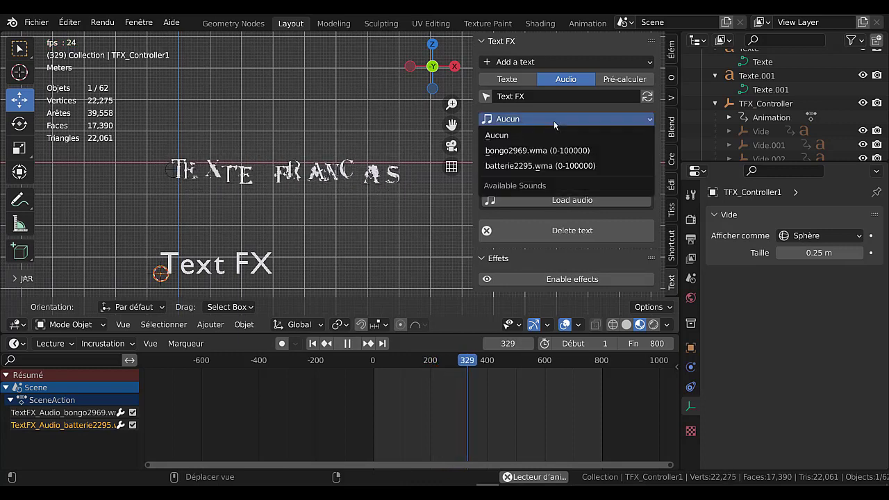
click(524, 152)
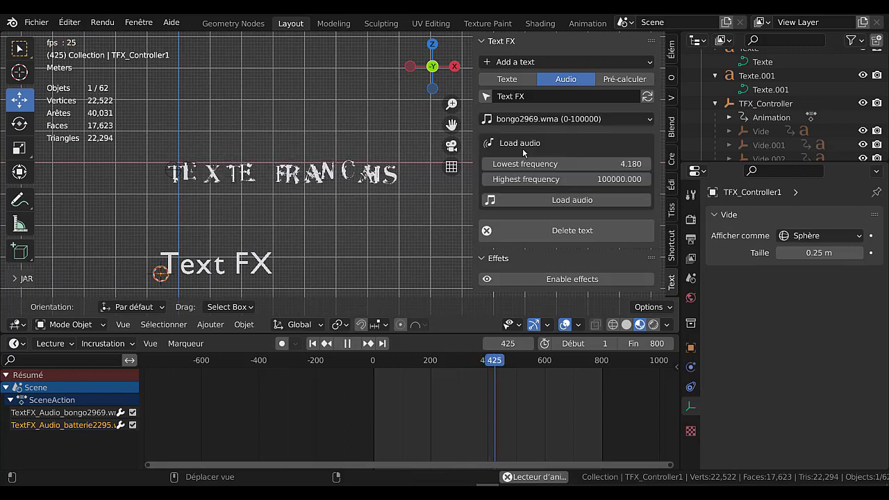
click(550, 119)
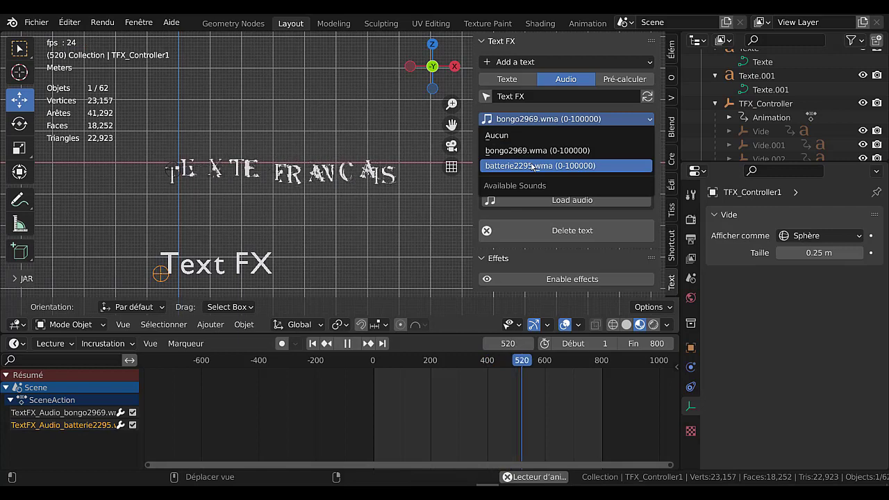
click(531, 167)
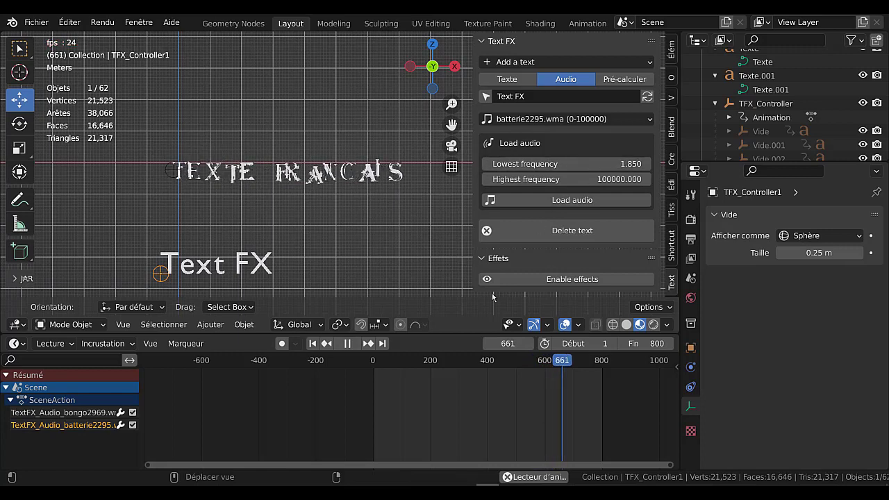
key(shift+Left)
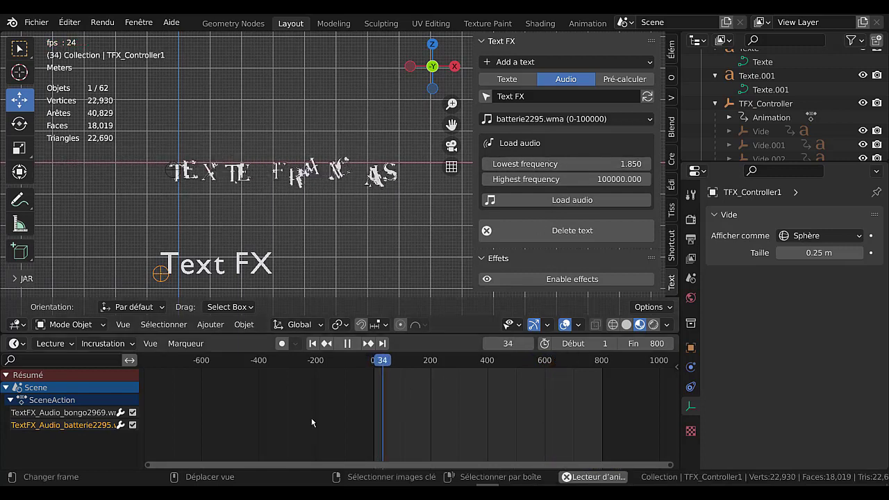
Re-enable the text effects, glance at Copy animation, and expand the Wiggle settings.
click(556, 279)
scroll(556, 283, down, 2)
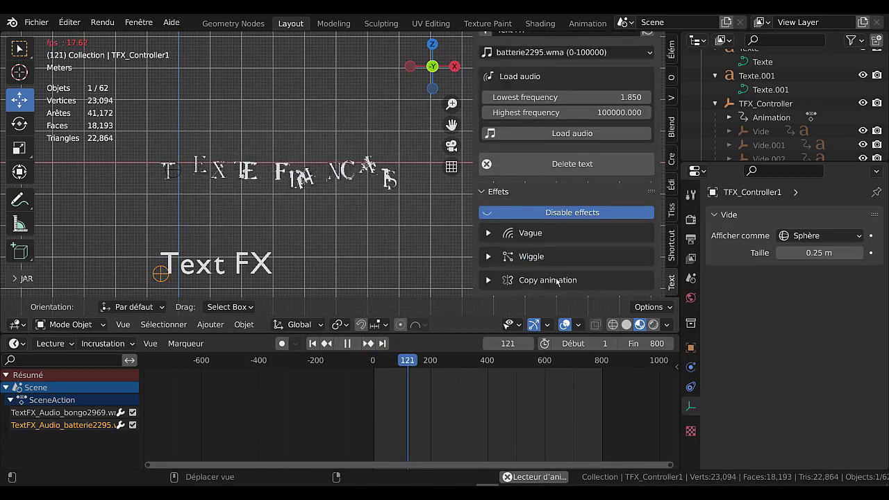
click(487, 280)
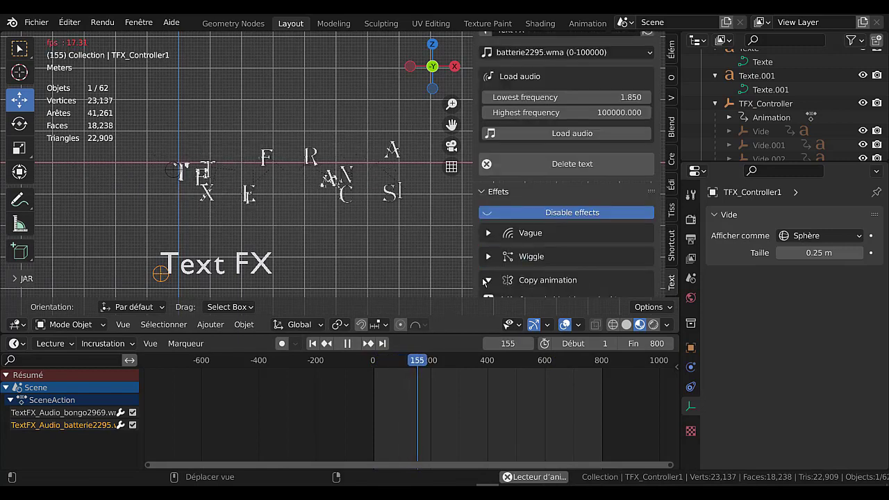
scroll(509, 277, down, 2)
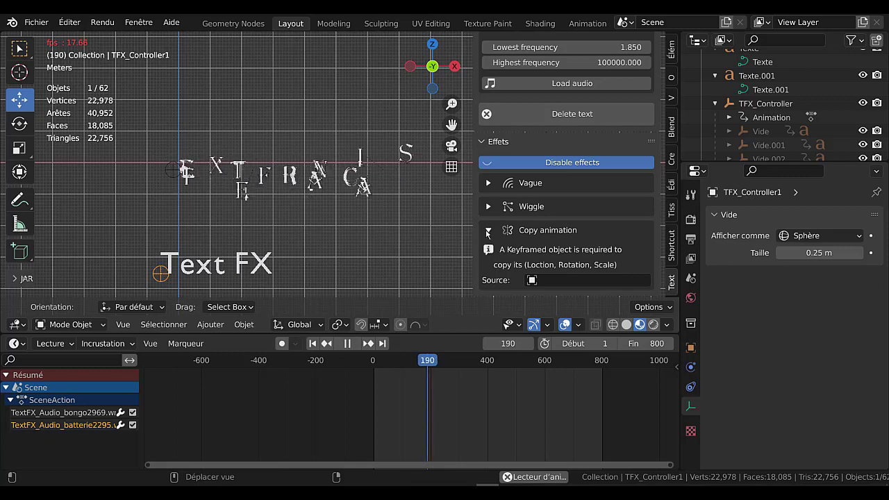
click(487, 231)
scroll(579, 210, up, 2)
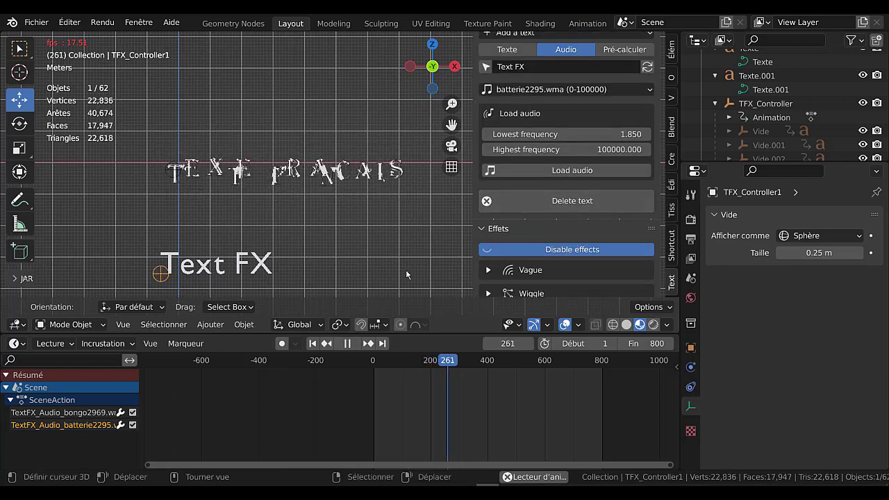
click(488, 293)
scroll(565, 264, down, 5)
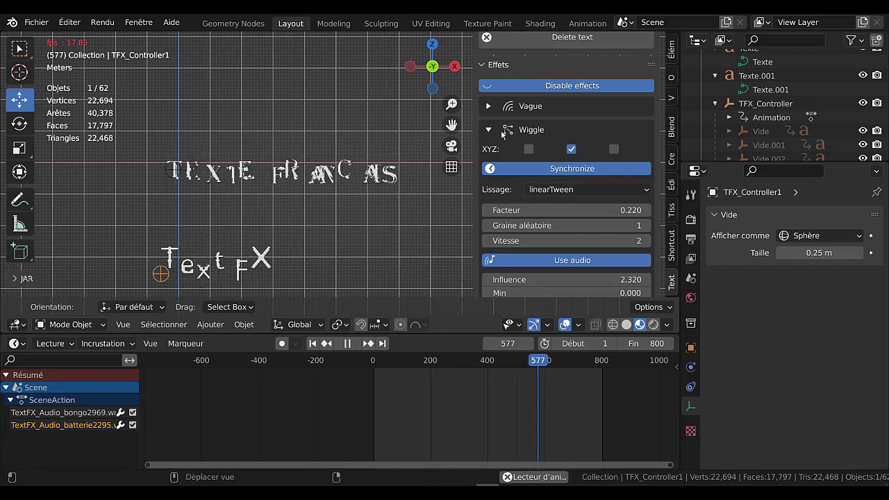
scroll(554, 138, up, 2)
scroll(551, 121, up, 1)
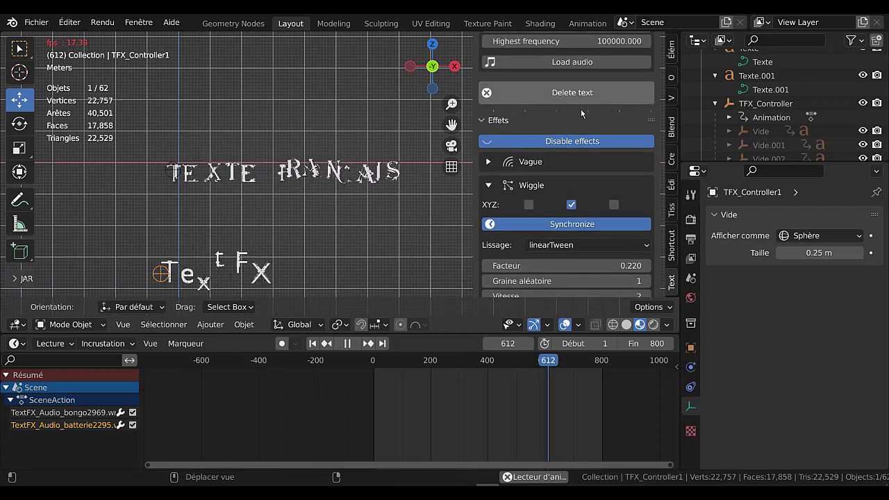
scroll(580, 109, down, 1)
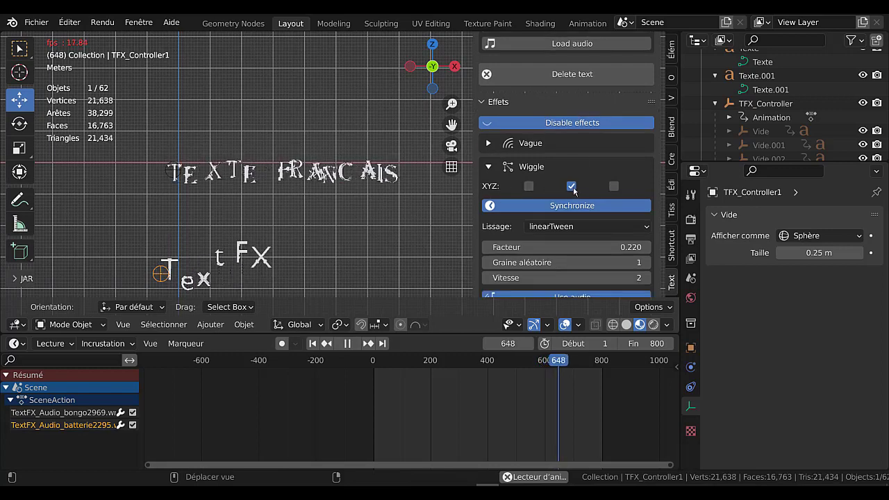
Restrict the Wiggle effect to the Y axis only.
click(528, 186)
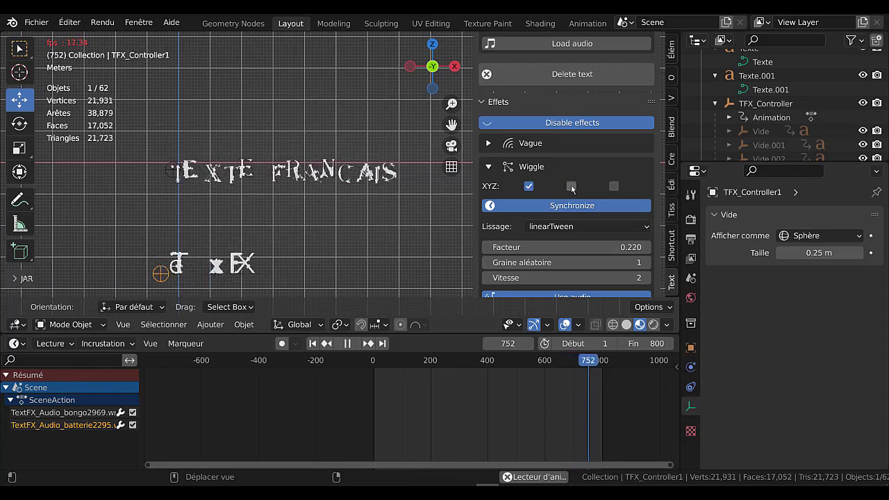
click(528, 186)
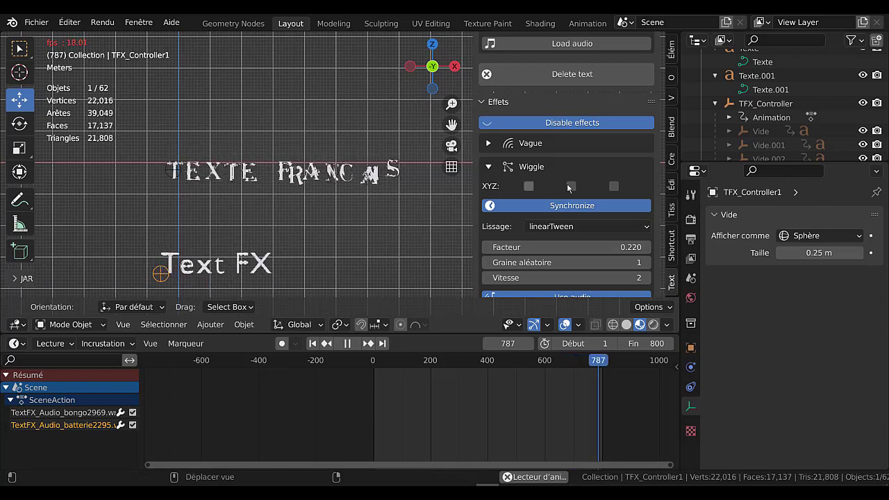
click(611, 186)
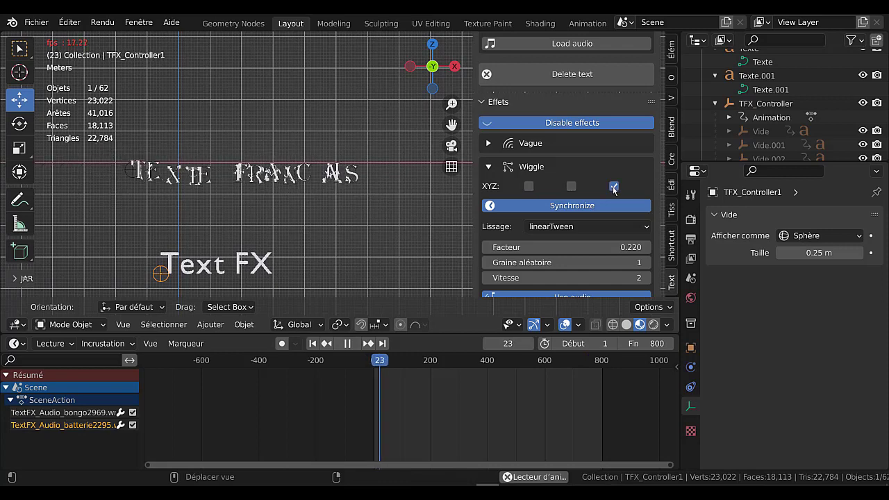
click(571, 186)
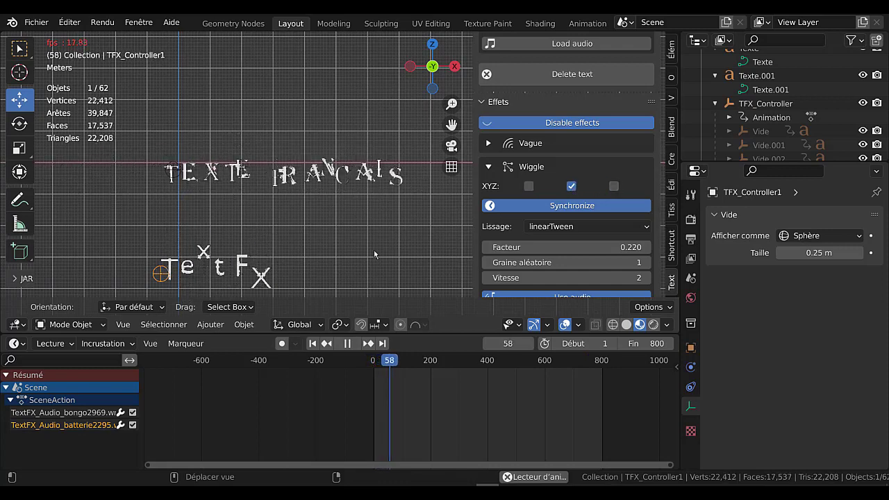
scroll(542, 258, down, 1)
scroll(542, 252, down, 1)
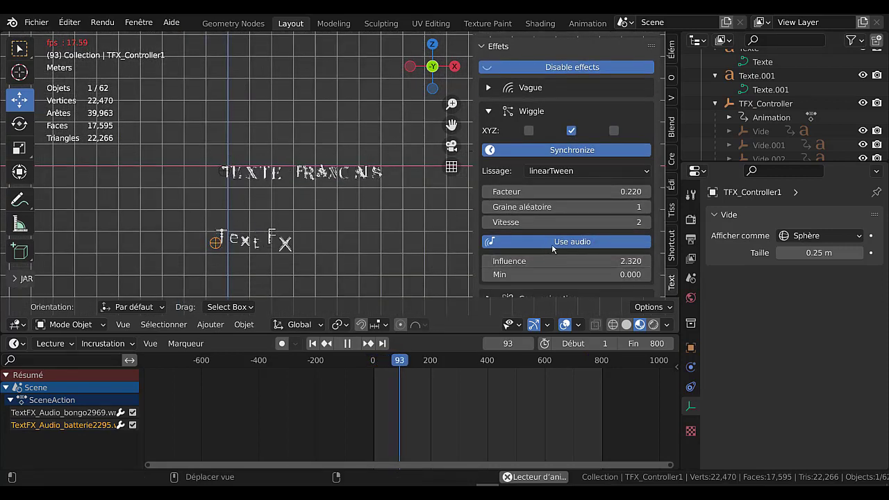
Set the Wiggle smoothing to easeInOutQuart and raise its audio Influence.
scroll(543, 236, down, 1)
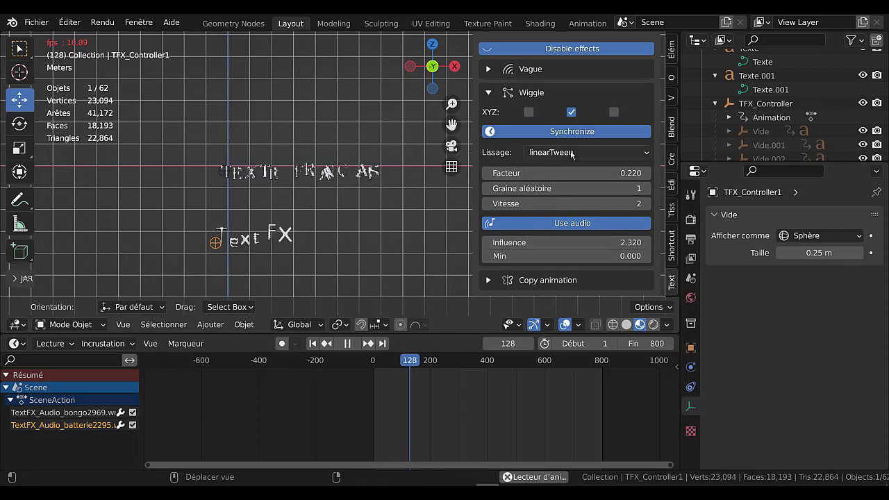
click(579, 152)
click(566, 214)
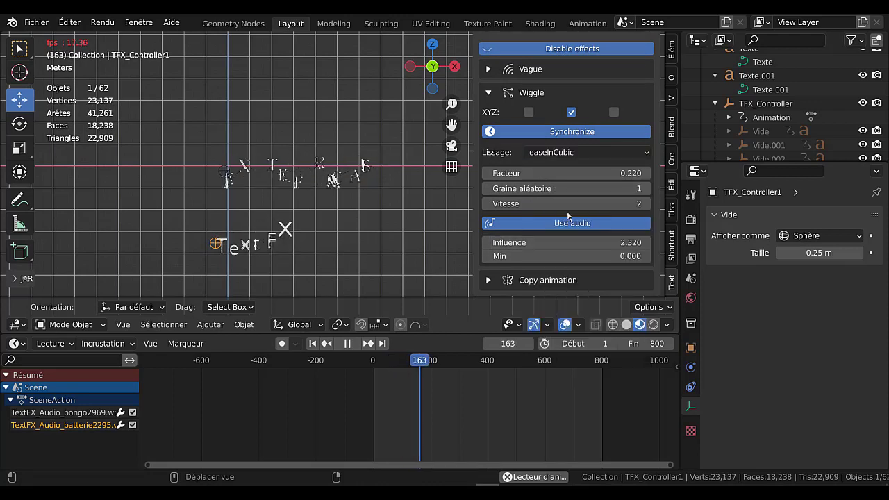
click(580, 152)
click(565, 271)
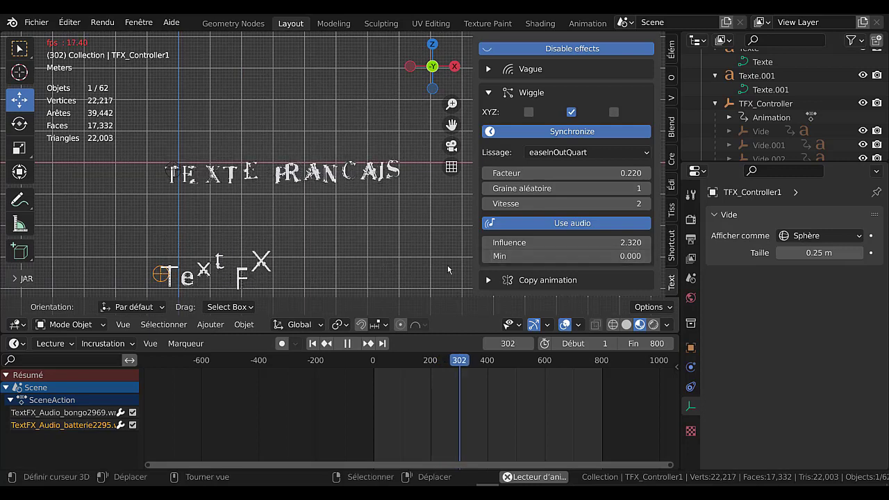
drag(533, 243, 597, 242)
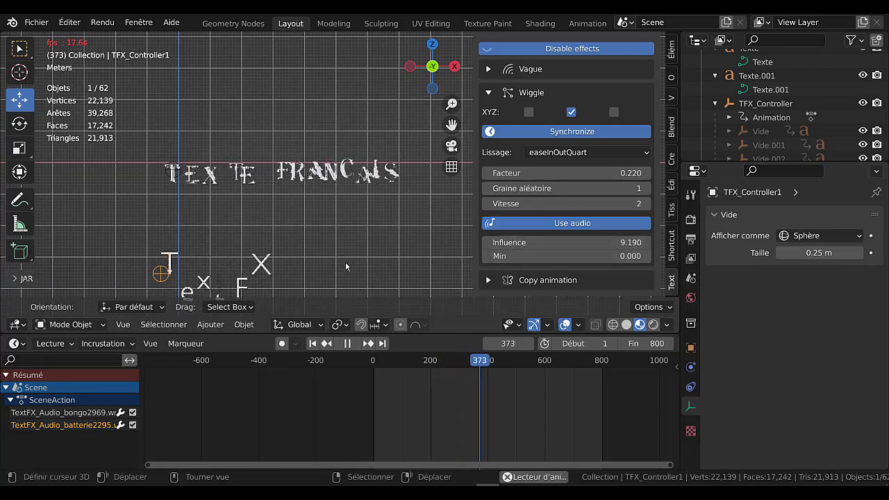
middle_drag(351, 262, 377, 205)
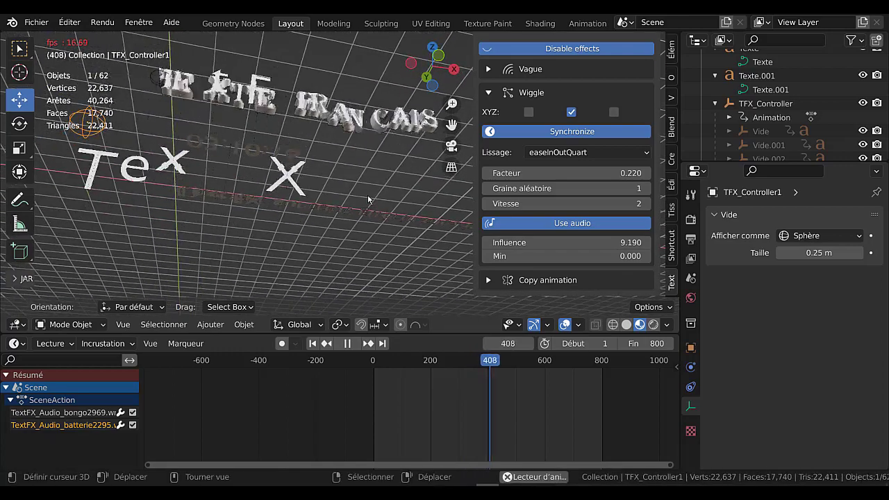
key(KP_1)
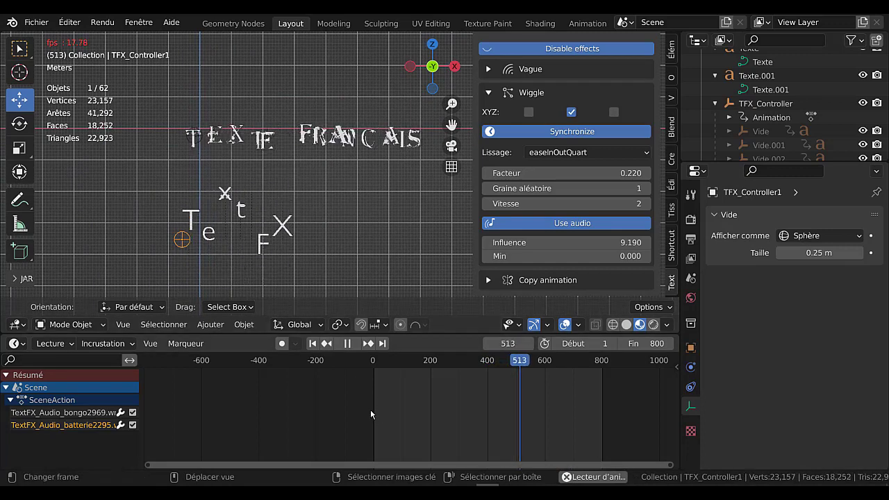
Toggle the Wiggle's audio influence off and on, raising Influence to 6.130.
click(207, 323)
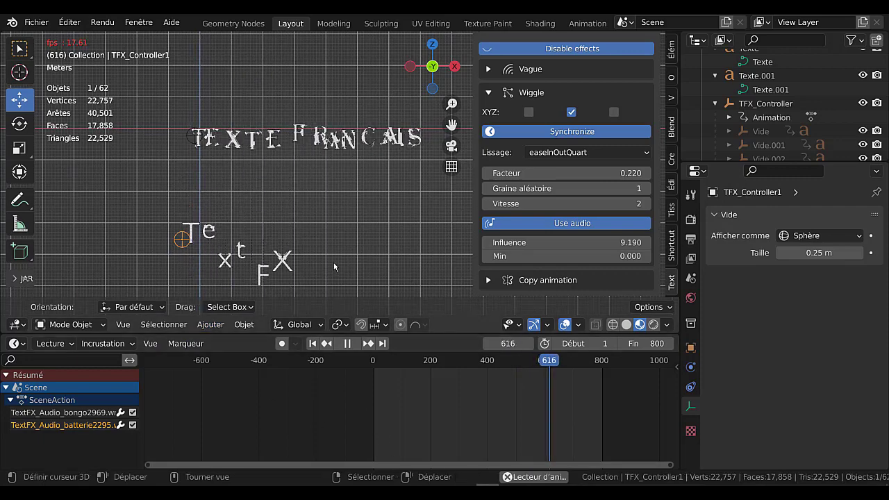
mouse_move(392, 267)
middle_down()
mouse_move(400, 249)
mouse_move(393, 261)
middle_up()
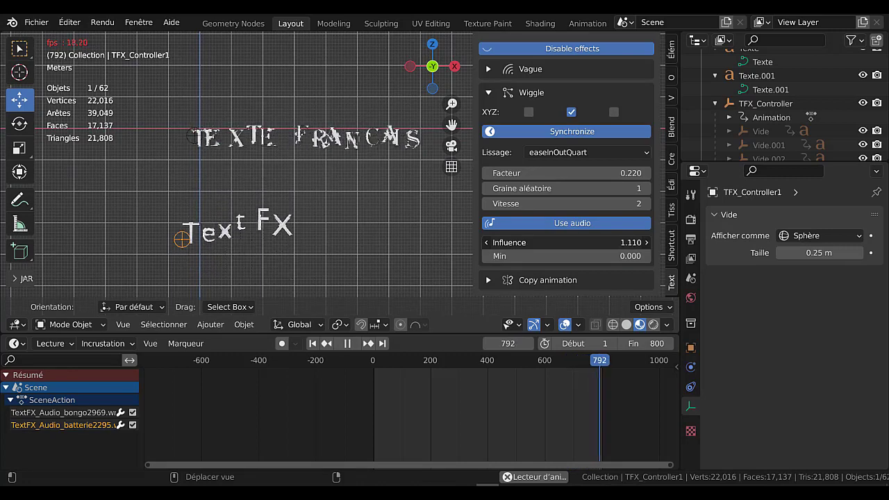
click(570, 223)
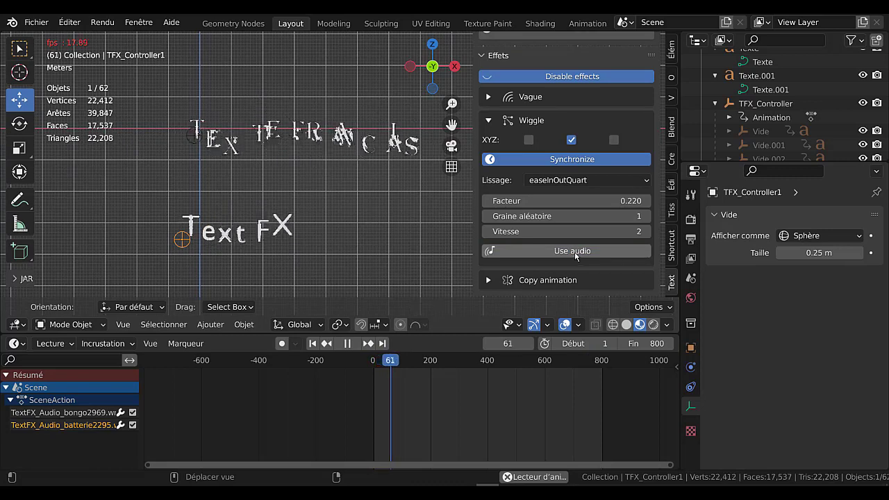
click(574, 255)
drag(553, 270, 611, 270)
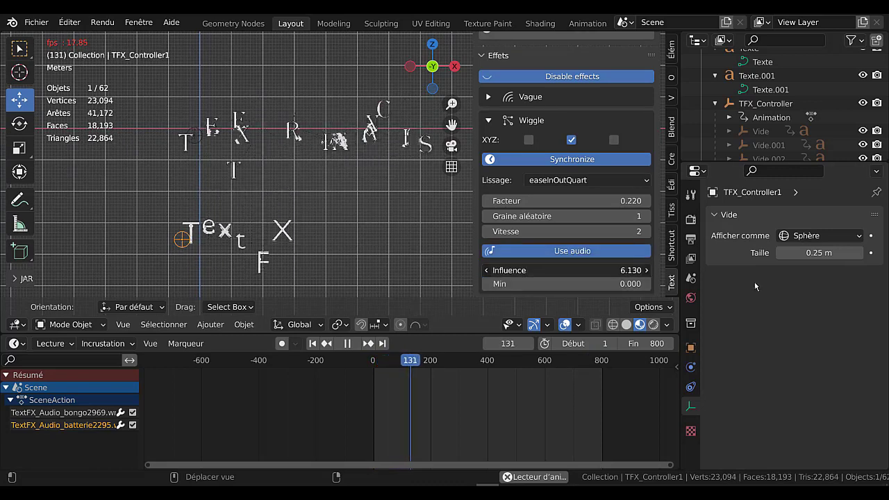
scroll(425, 264, down, 1)
scroll(587, 193, up, 1)
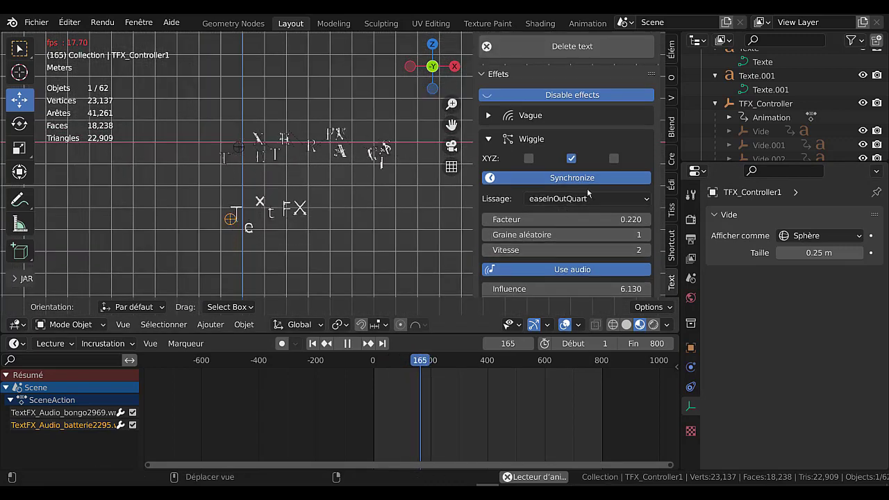
scroll(588, 193, up, 1)
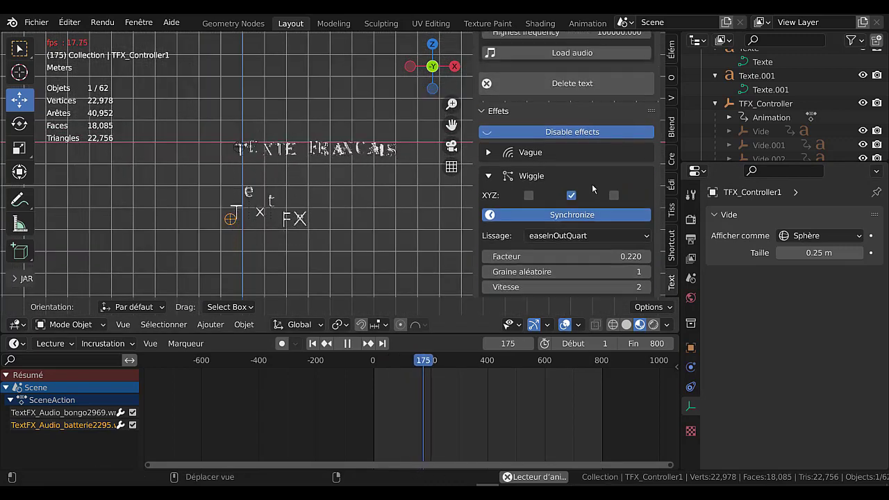
Turn on the Vague wave along X and orbit to view the scattered letters.
click(490, 152)
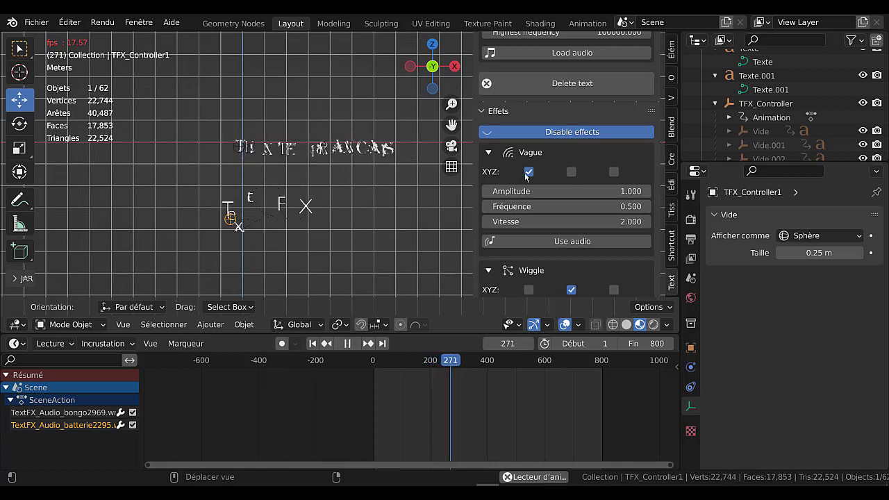
middle_drag(456, 226, 380, 258)
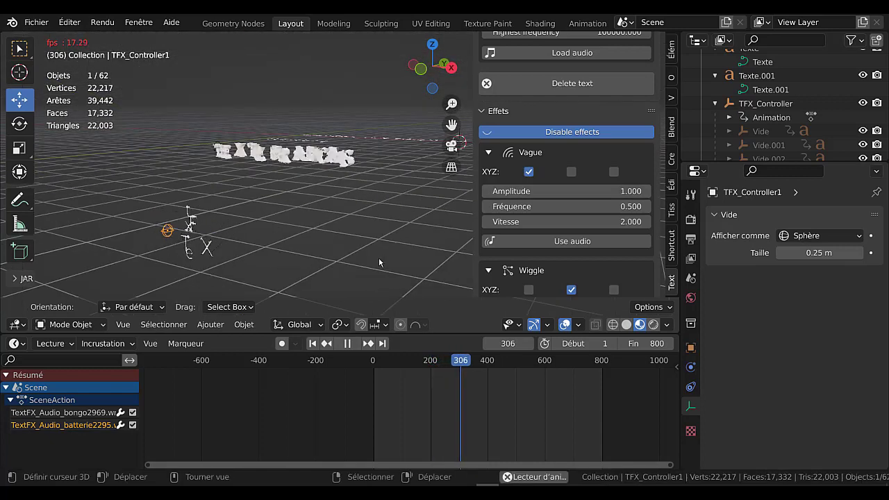
scroll(363, 261, up, 2)
scroll(363, 262, up, 2)
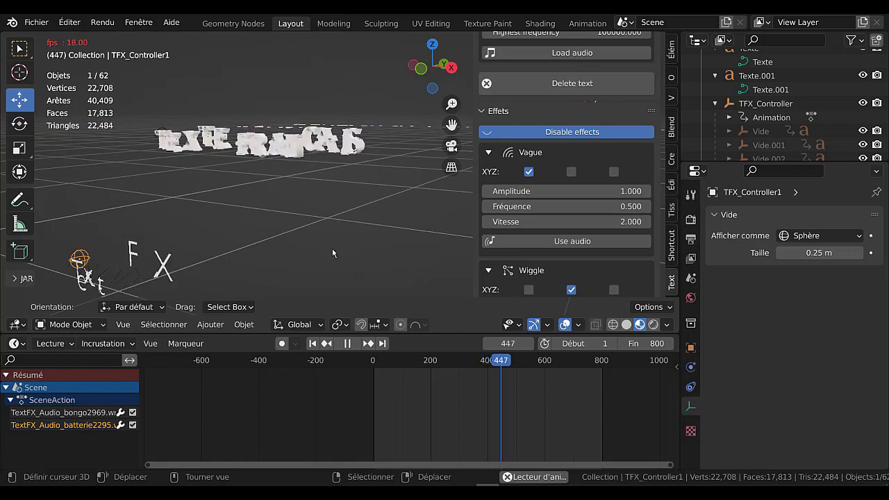
middle_drag(331, 248, 395, 223)
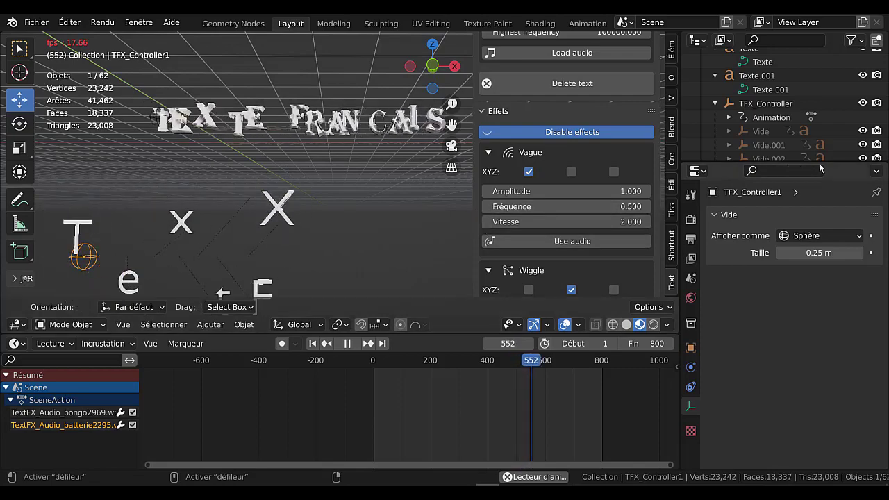
drag(832, 164, 832, 197)
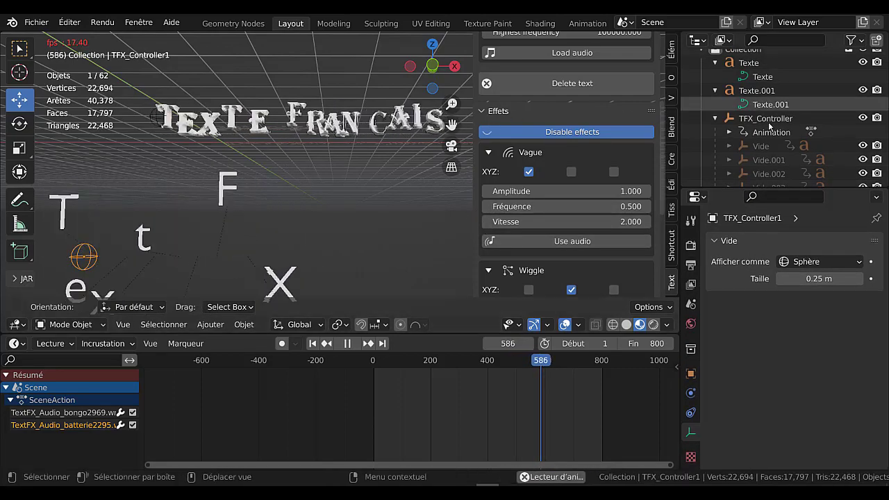
Select TFX_Controller to show its Vague on Z settings: frequency 1.980, speed 3.200.
click(760, 120)
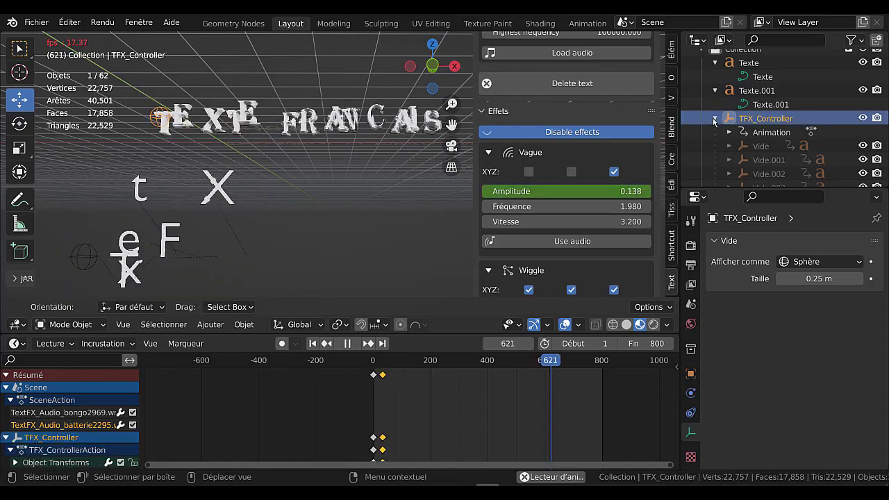
click(715, 120)
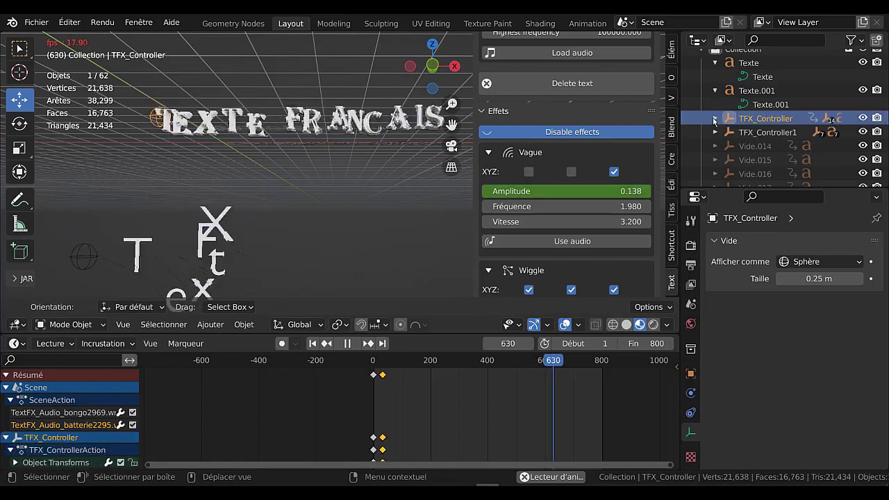
click(426, 276)
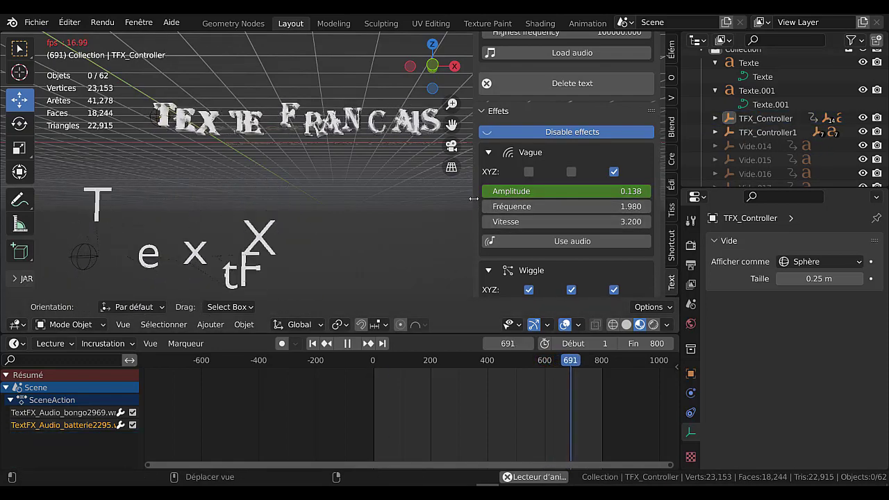
drag(473, 198, 611, 198)
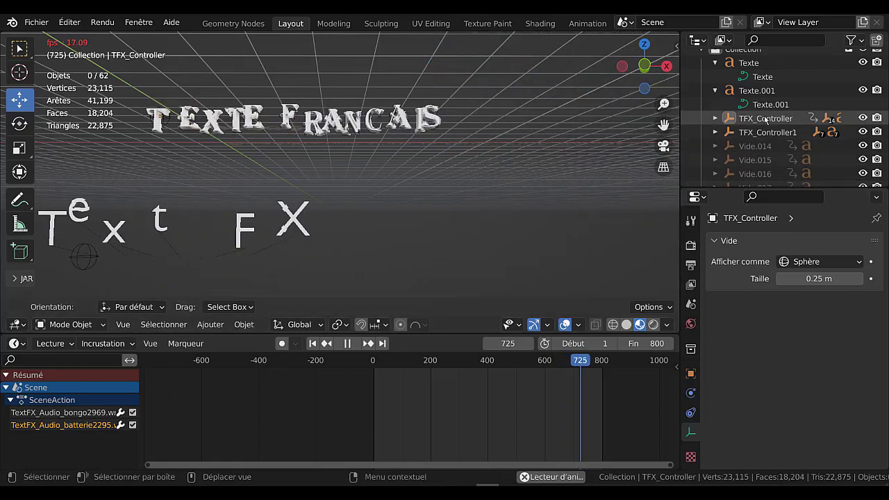
click(765, 120)
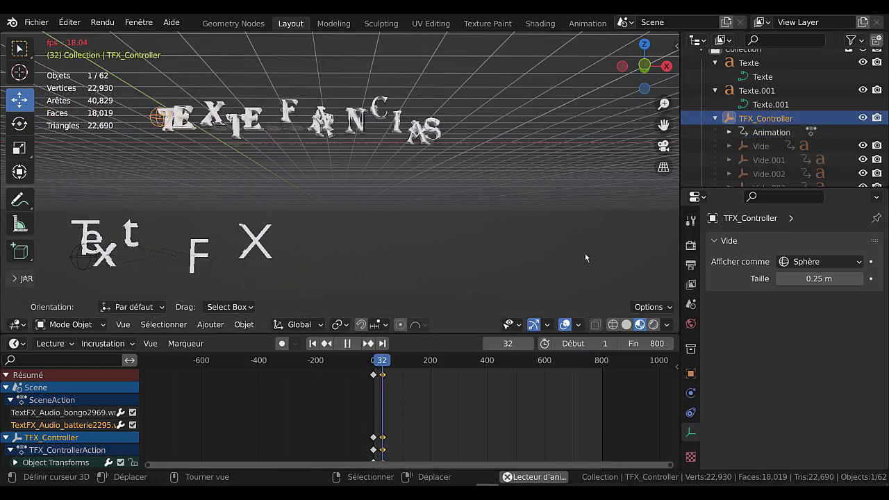
key(n)
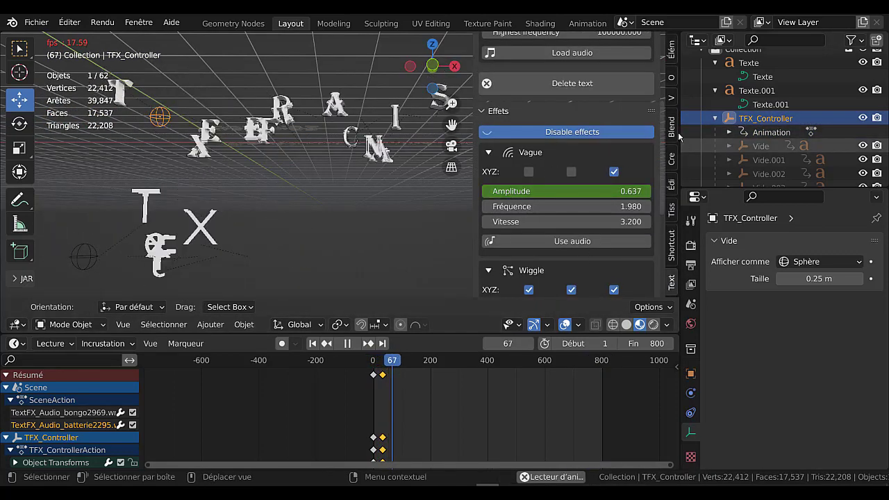
click(716, 118)
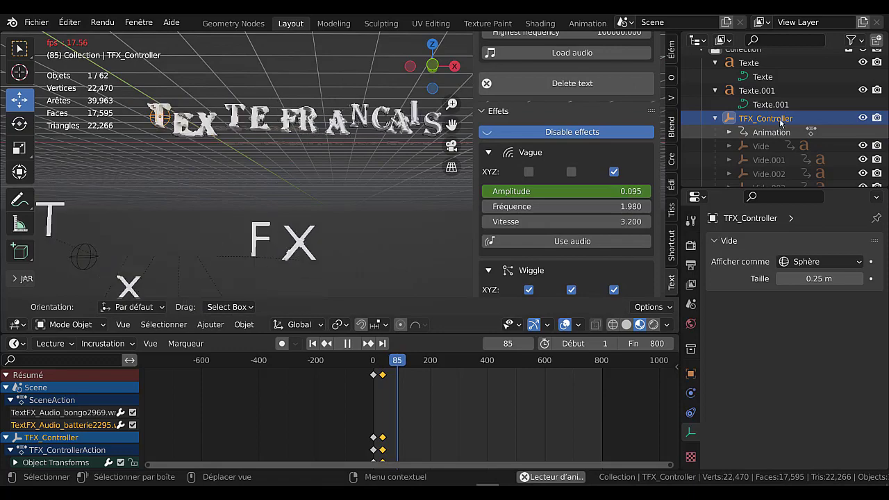
click(716, 118)
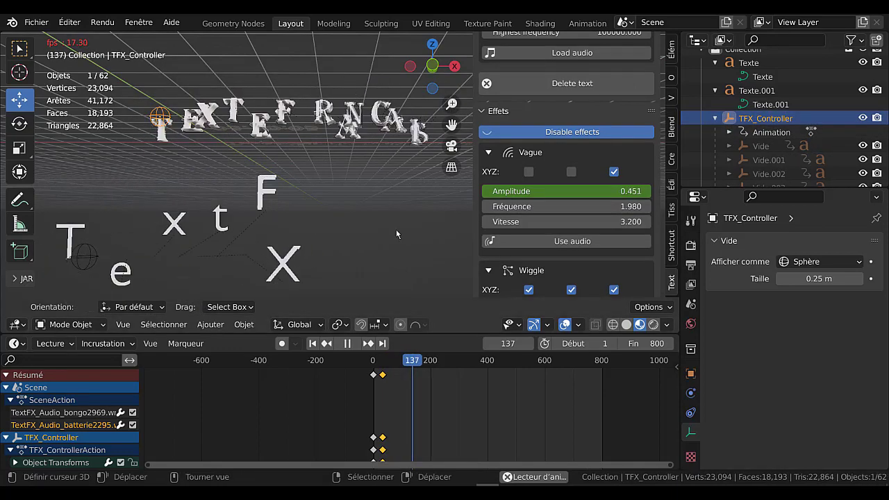
drag(478, 180, 580, 195)
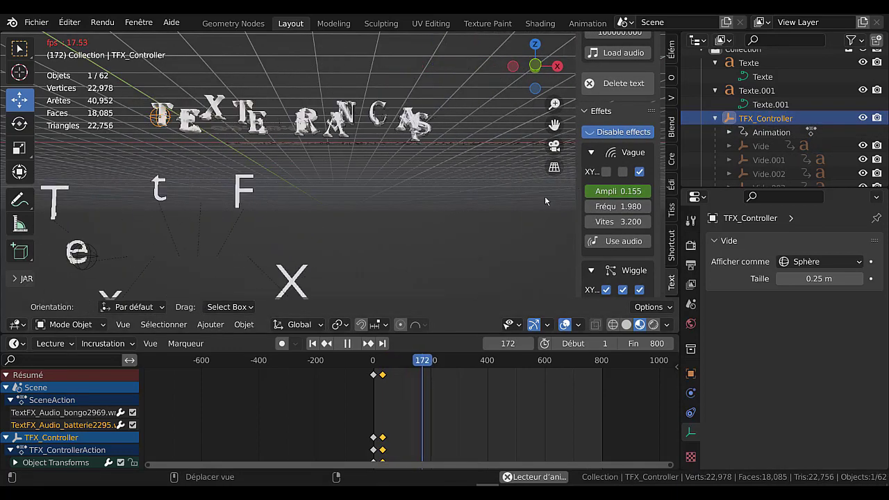
mouse_move(465, 241)
middle_down()
mouse_move(409, 300)
mouse_move(475, 201)
middle_up()
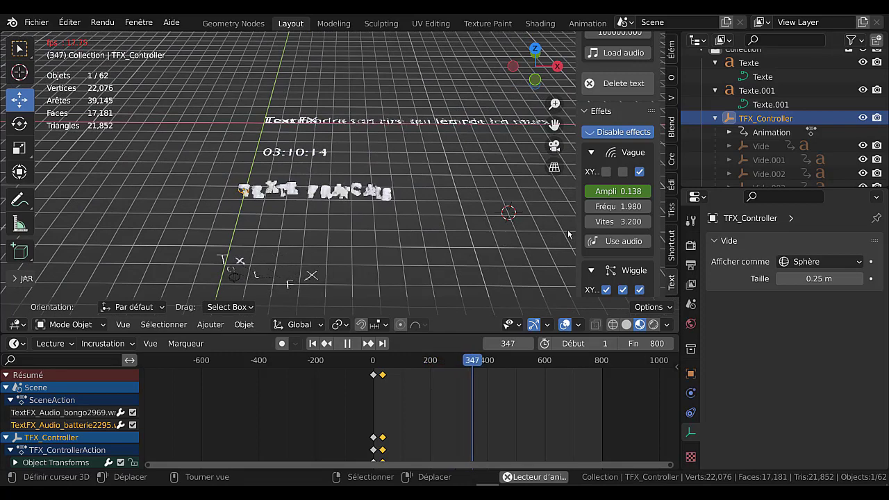
scroll(511, 224, up, 2)
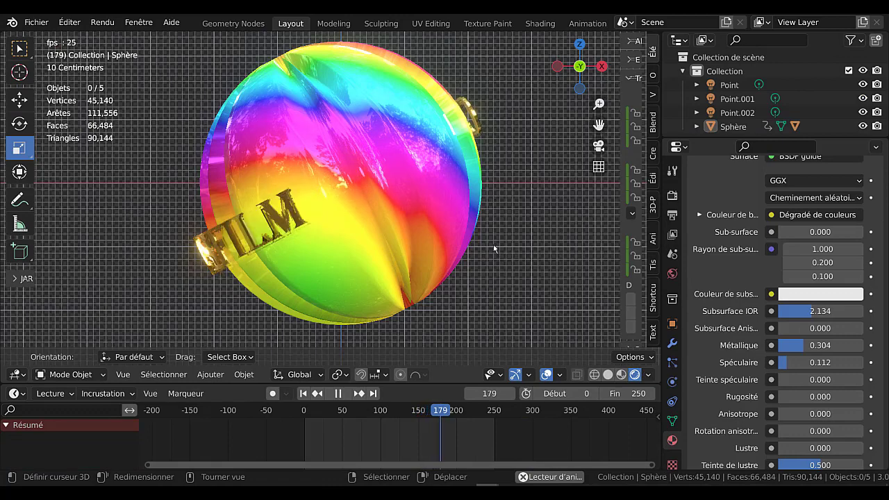
Restart the sphere animation and widen the sidebar to read the sphere's Transform values.
click(302, 438)
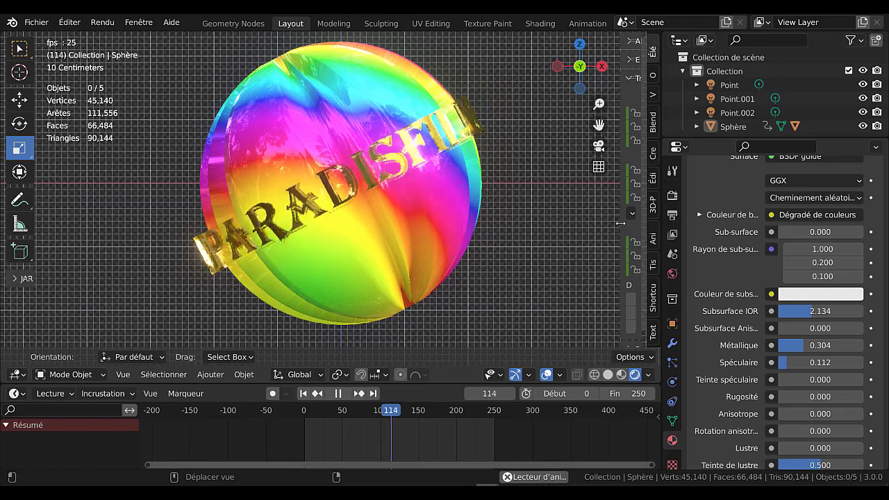
drag(620, 223, 598, 229)
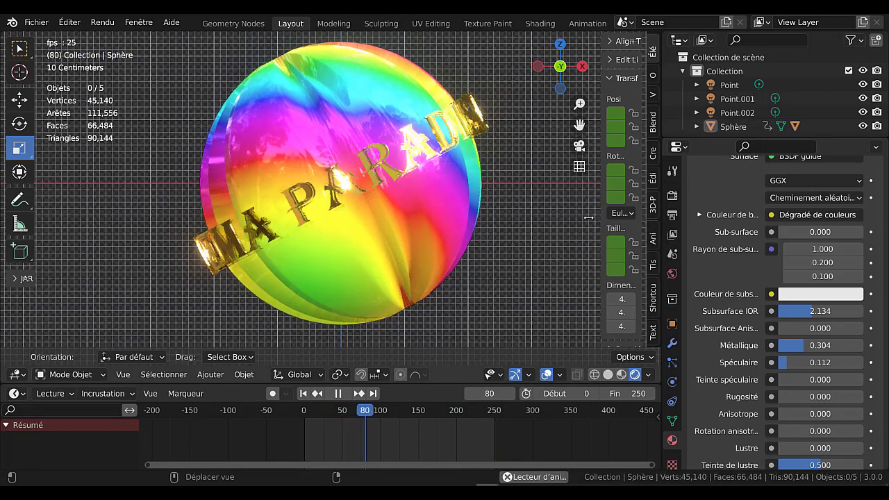
drag(600, 220, 565, 219)
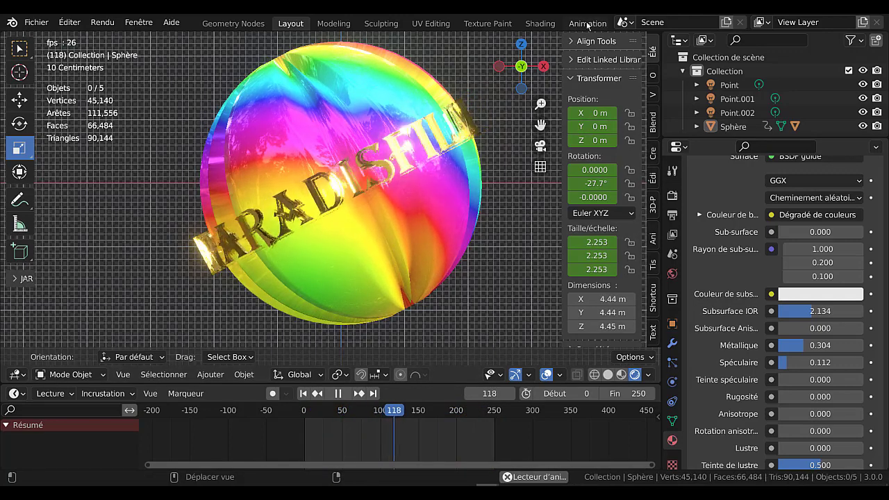
Add a Video Editing workspace and pause playback at frame 202.
scroll(588, 25, down, 3)
scroll(588, 26, down, 2)
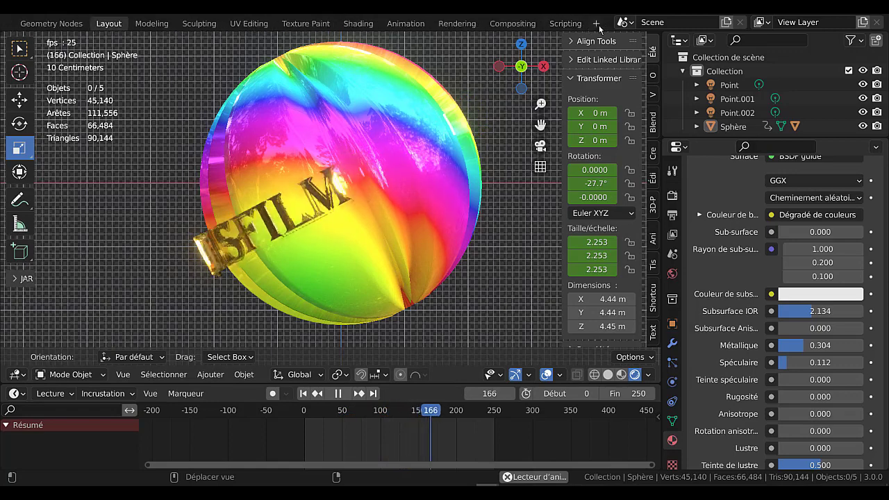
click(597, 25)
mouse_move(542, 105)
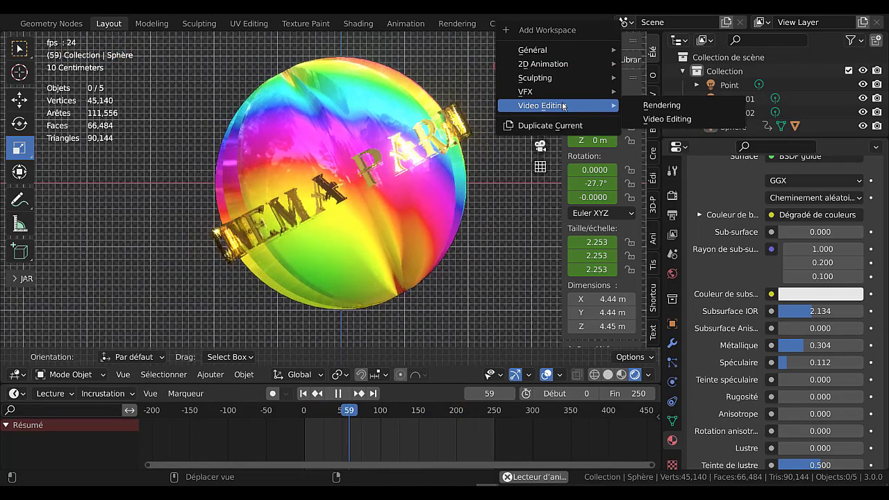
click(657, 121)
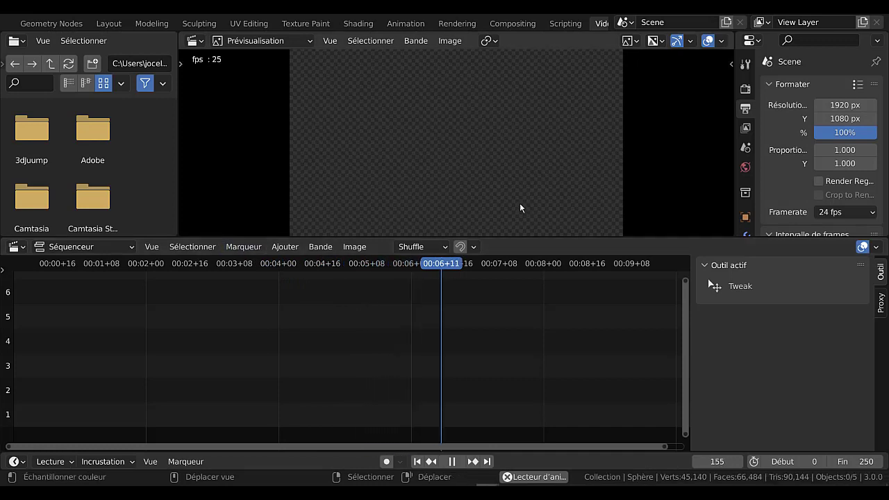
click(452, 464)
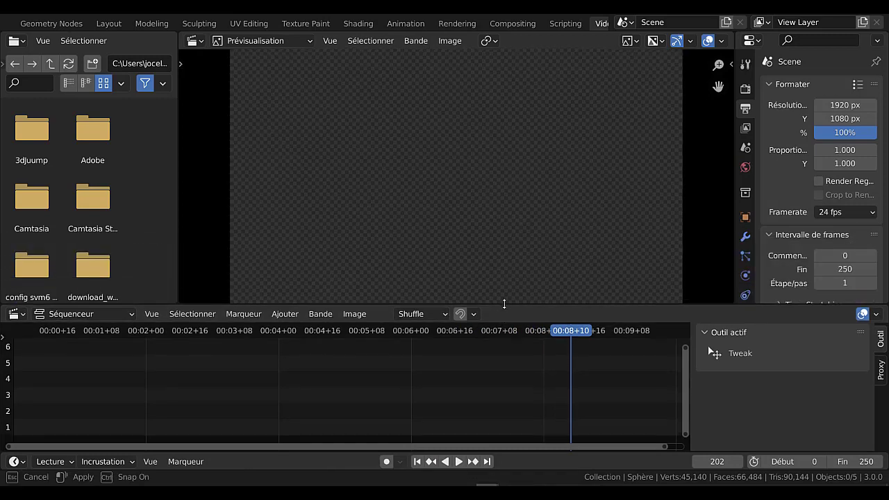
Resize the preview area, then cycle through UV Editing and Texture Paint back to Layout.
drag(501, 237, 501, 296)
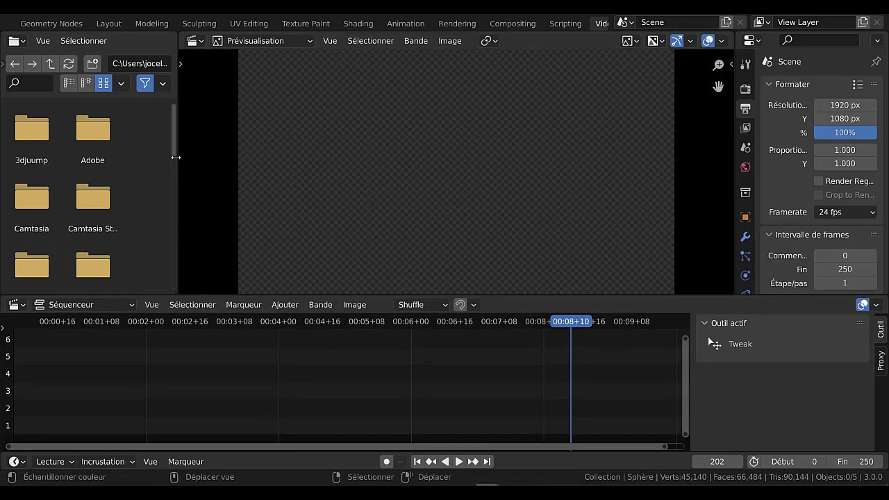
mouse_move(173, 141)
mouse_down()
mouse_move(174, 212)
mouse_move(176, 143)
mouse_up()
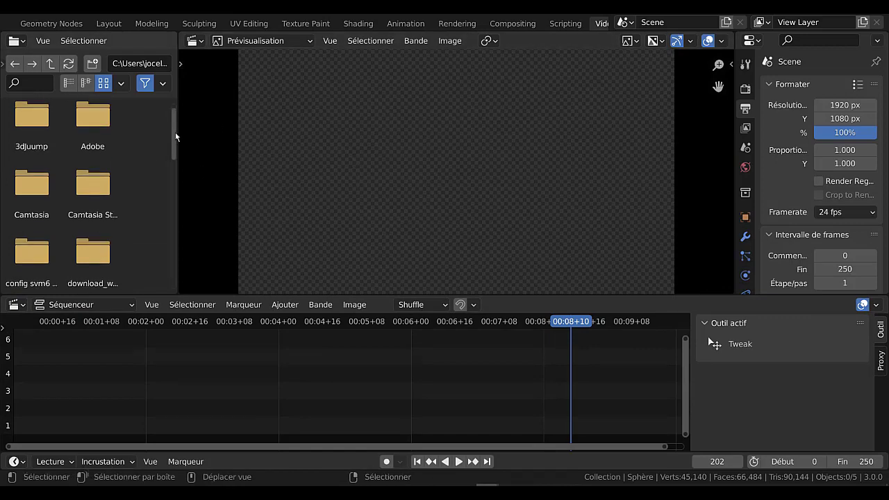
drag(175, 138, 175, 165)
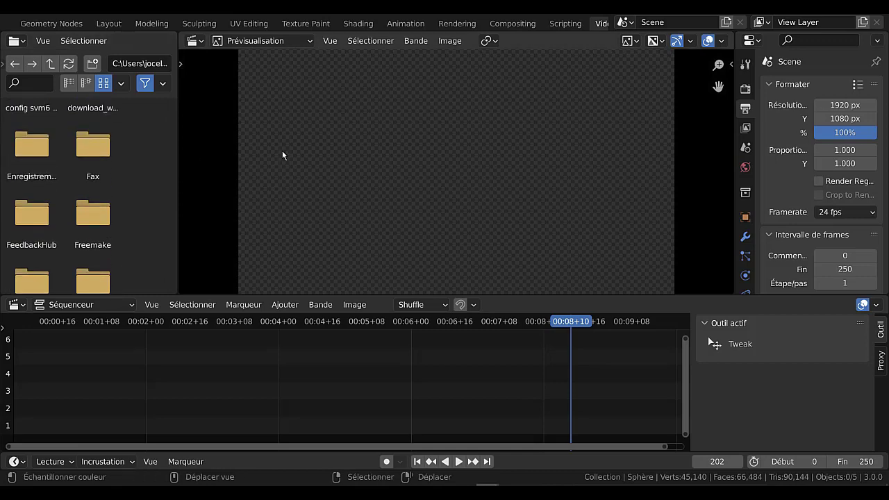
click(240, 27)
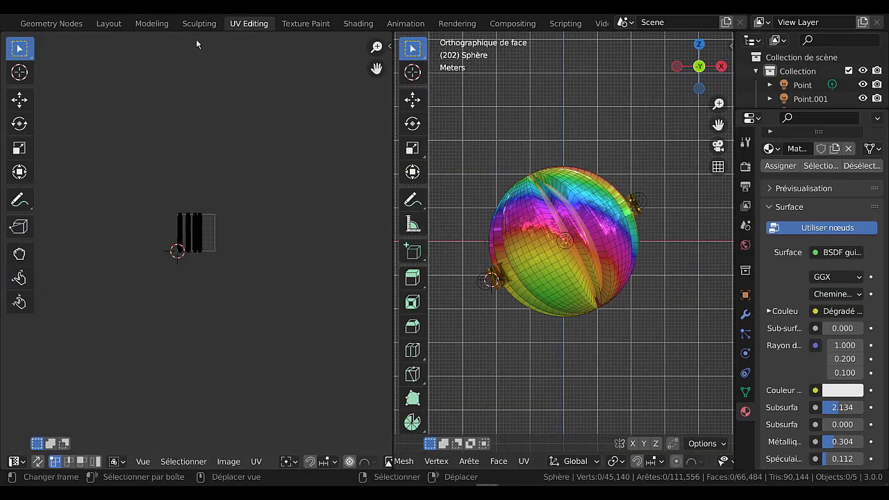
click(305, 24)
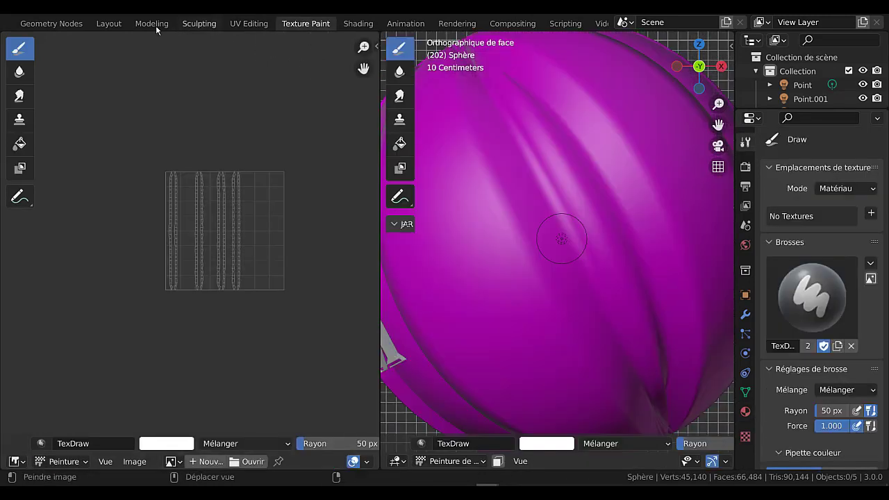
click(110, 24)
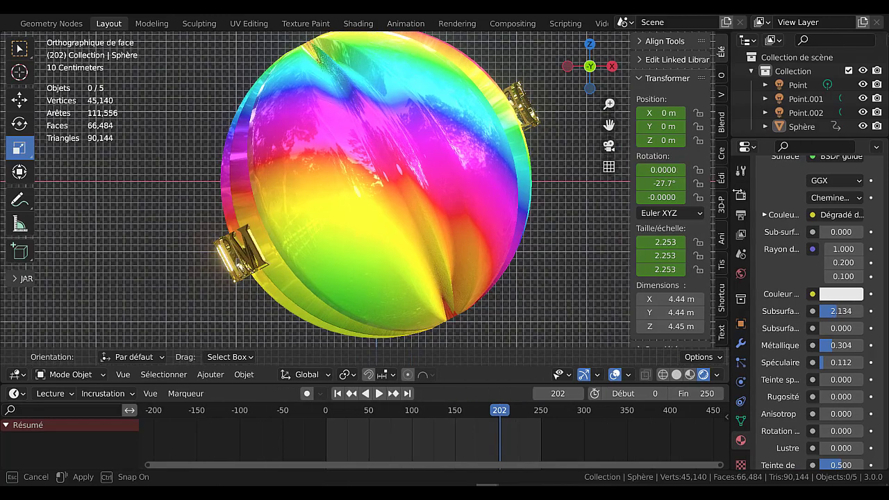
Resize the side panels and pan the view to frame the rainbow sphere.
drag(723, 190, 715, 189)
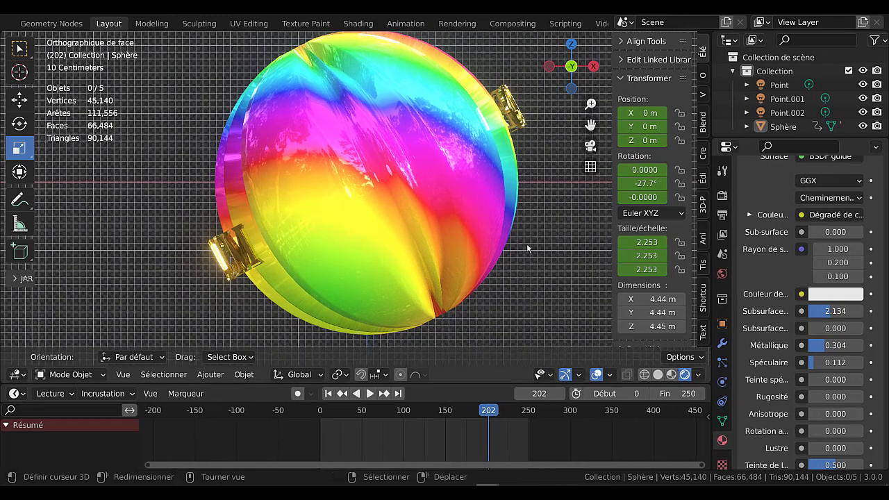
scroll(526, 243, down, 3)
scroll(467, 234, up, 1)
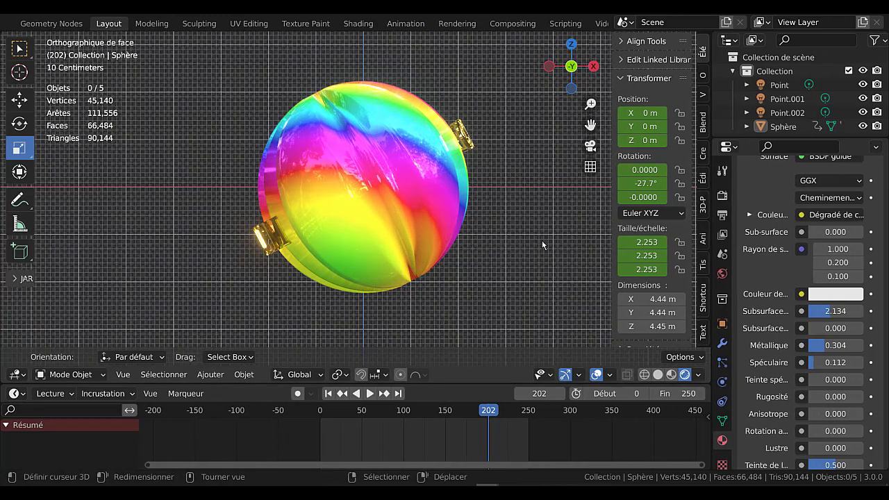
drag(611, 222, 572, 230)
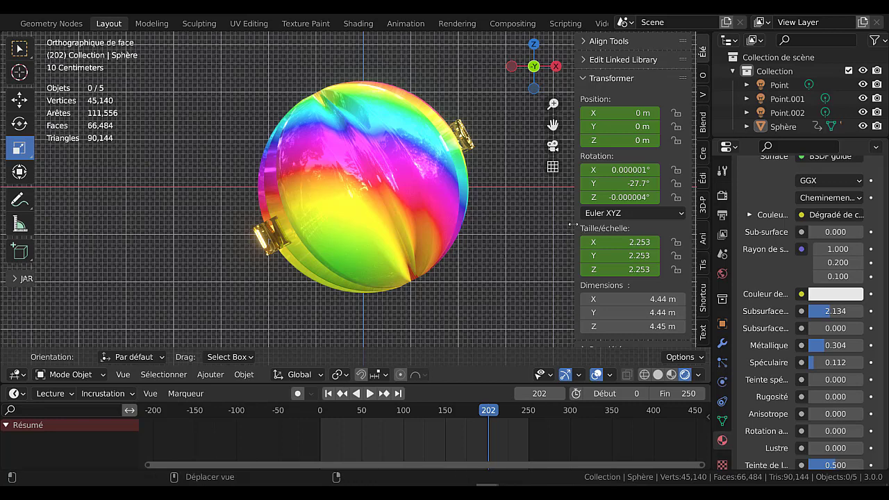
drag(571, 224, 553, 227)
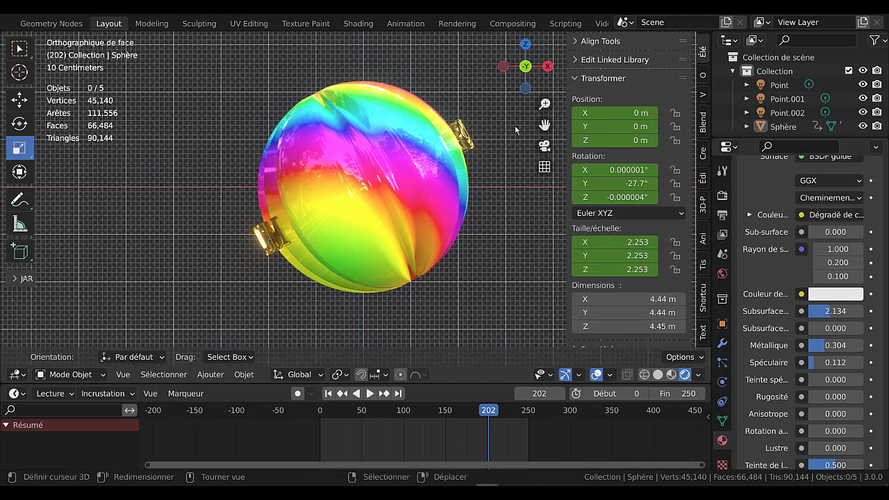
drag(565, 192, 548, 194)
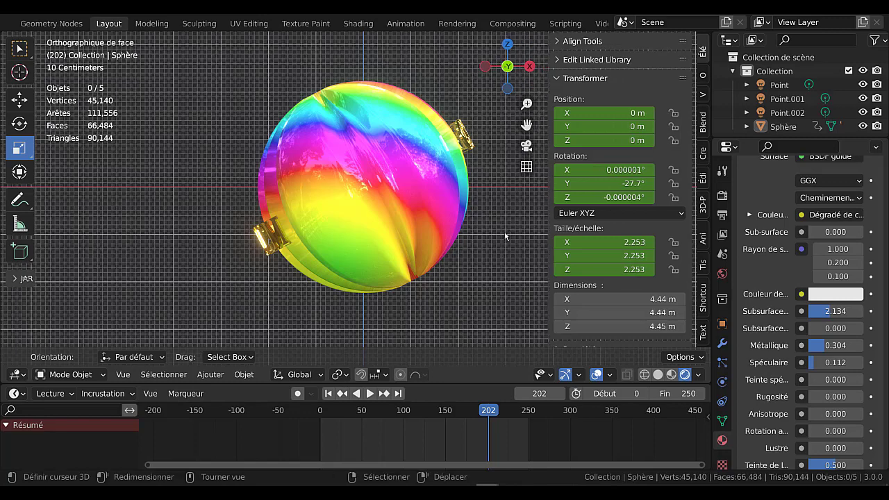
shift+middle_drag(508, 244, 426, 238)
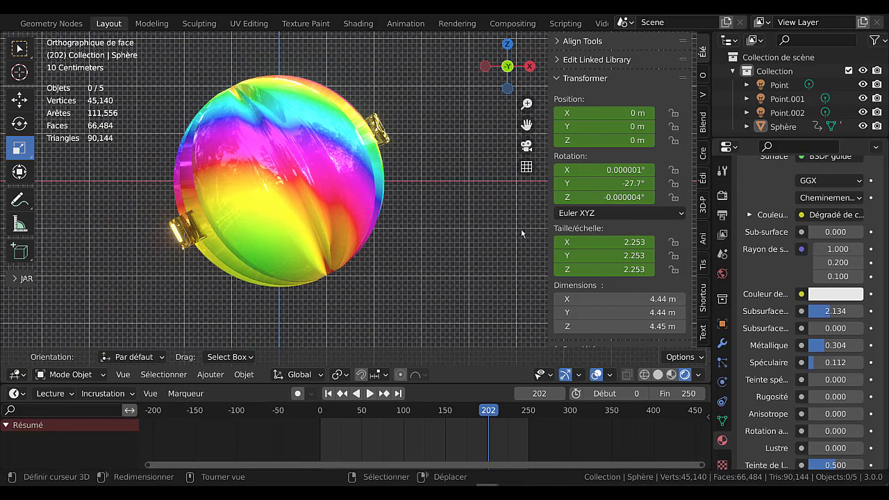
drag(548, 214, 595, 218)
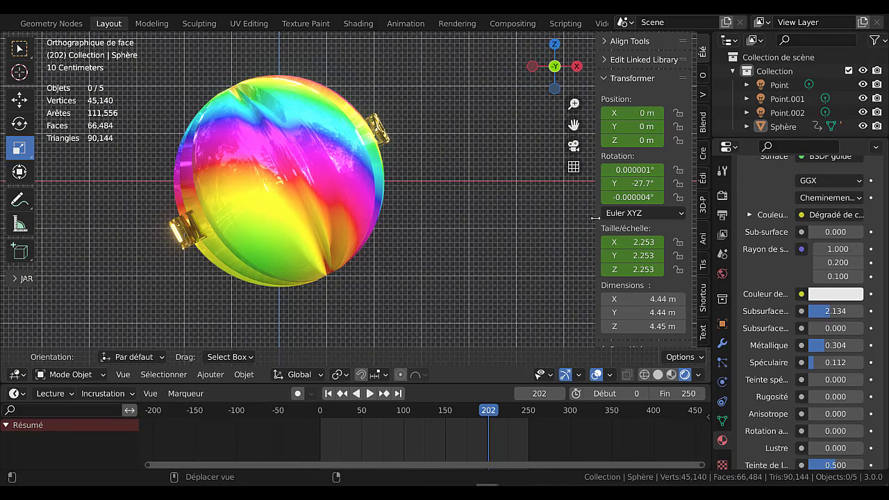
Play the gold lettering animation around the sphere, then show the desktop.
click(370, 395)
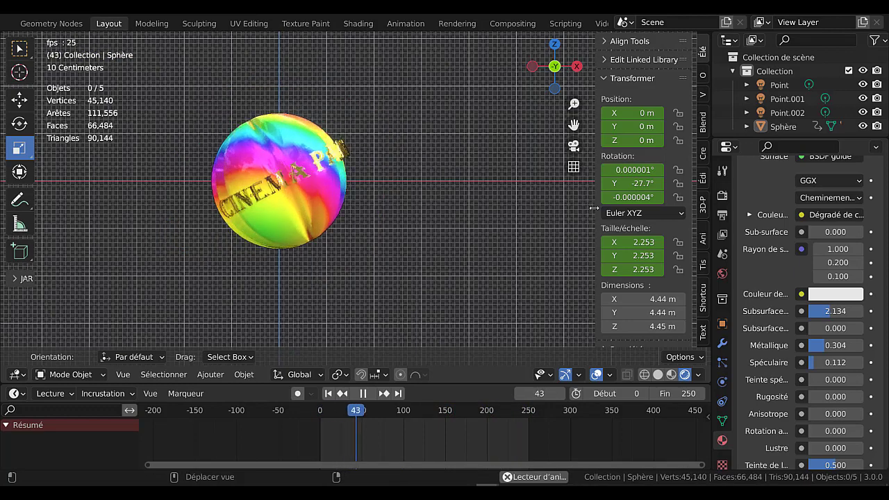
drag(594, 207, 646, 208)
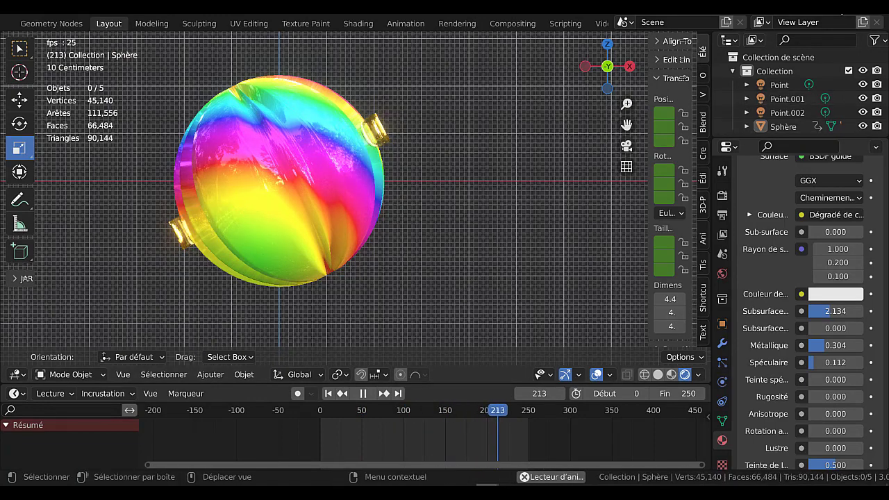
key(super+d)
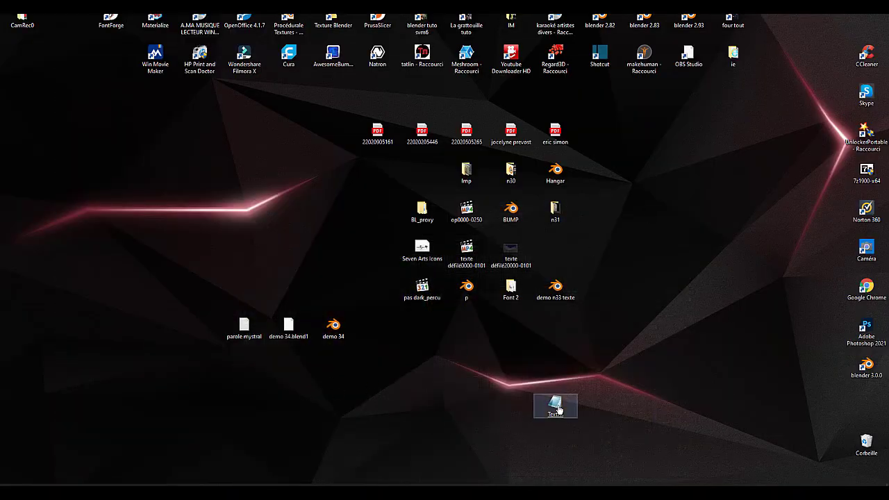
double_click(556, 408)
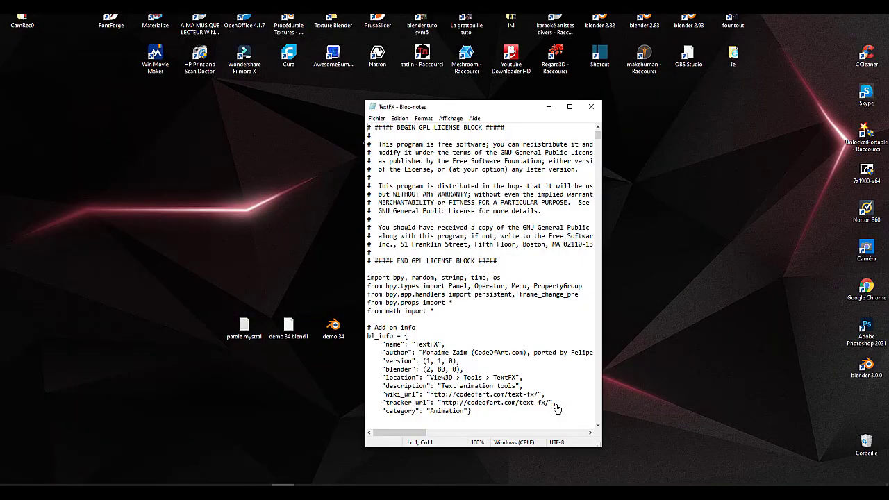
click(569, 108)
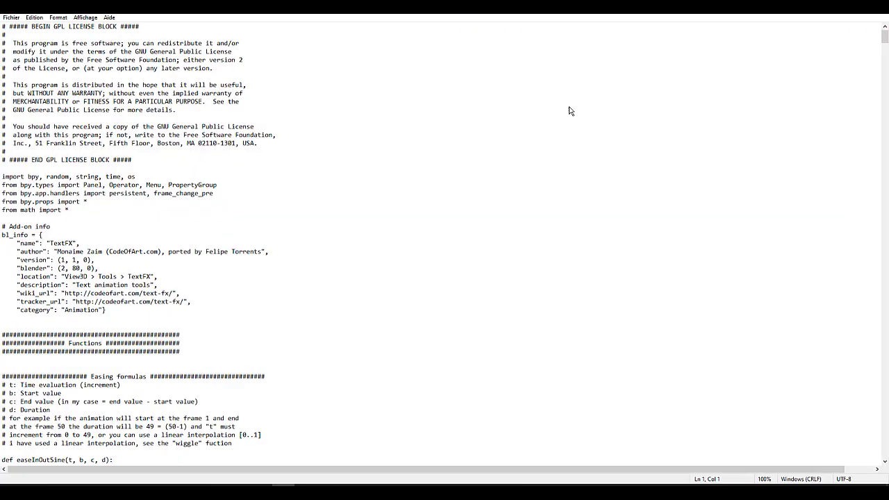
scroll(564, 181, down, 5)
scroll(554, 248, down, 7)
scroll(551, 252, down, 9)
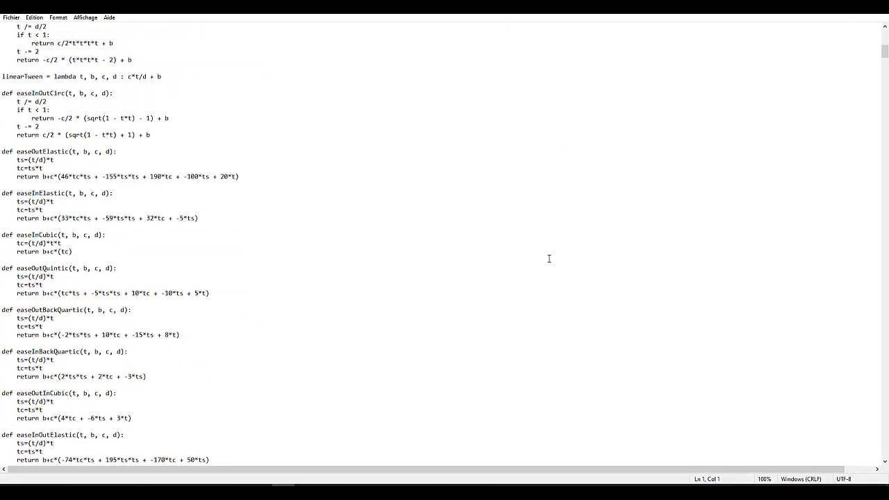
scroll(549, 258, down, 8)
scroll(548, 257, down, 11)
scroll(547, 254, down, 7)
scroll(544, 250, up, 18)
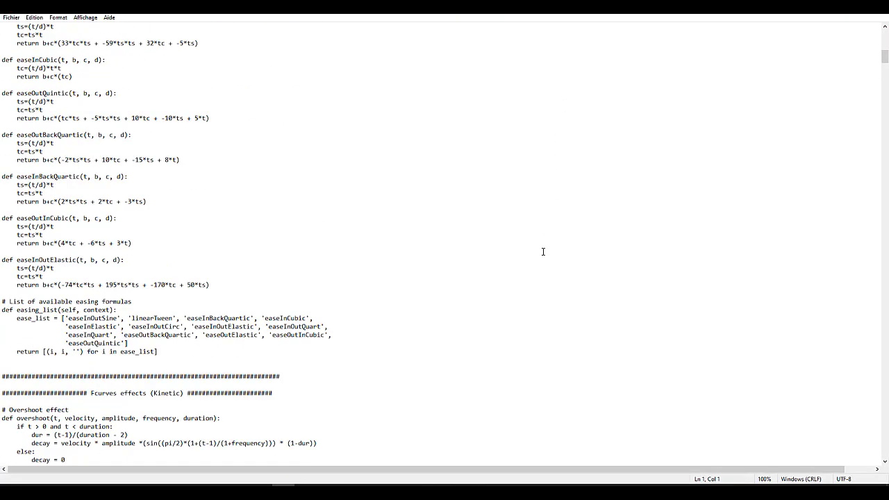
scroll(542, 253, up, 9)
scroll(543, 252, up, 15)
scroll(543, 251, up, 2)
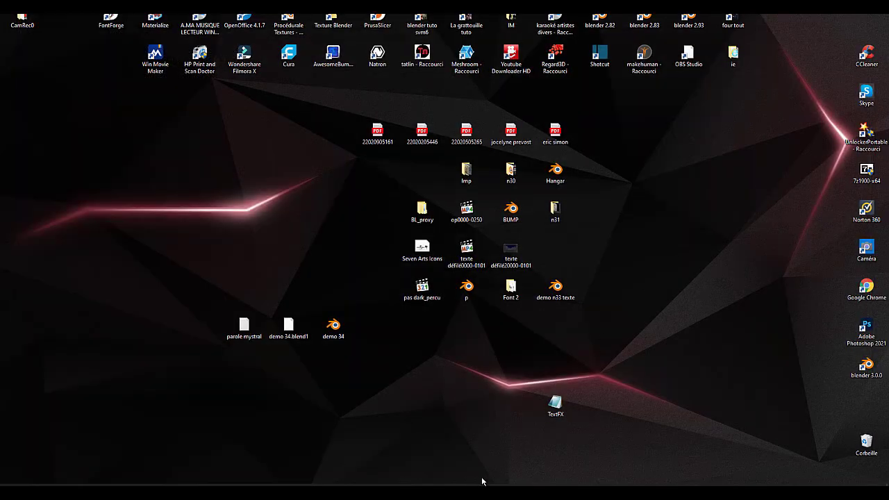
click(527, 464)
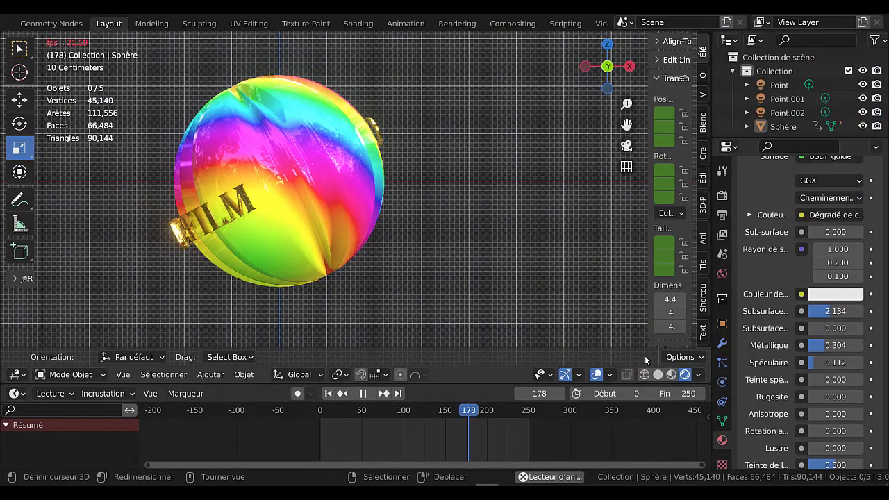